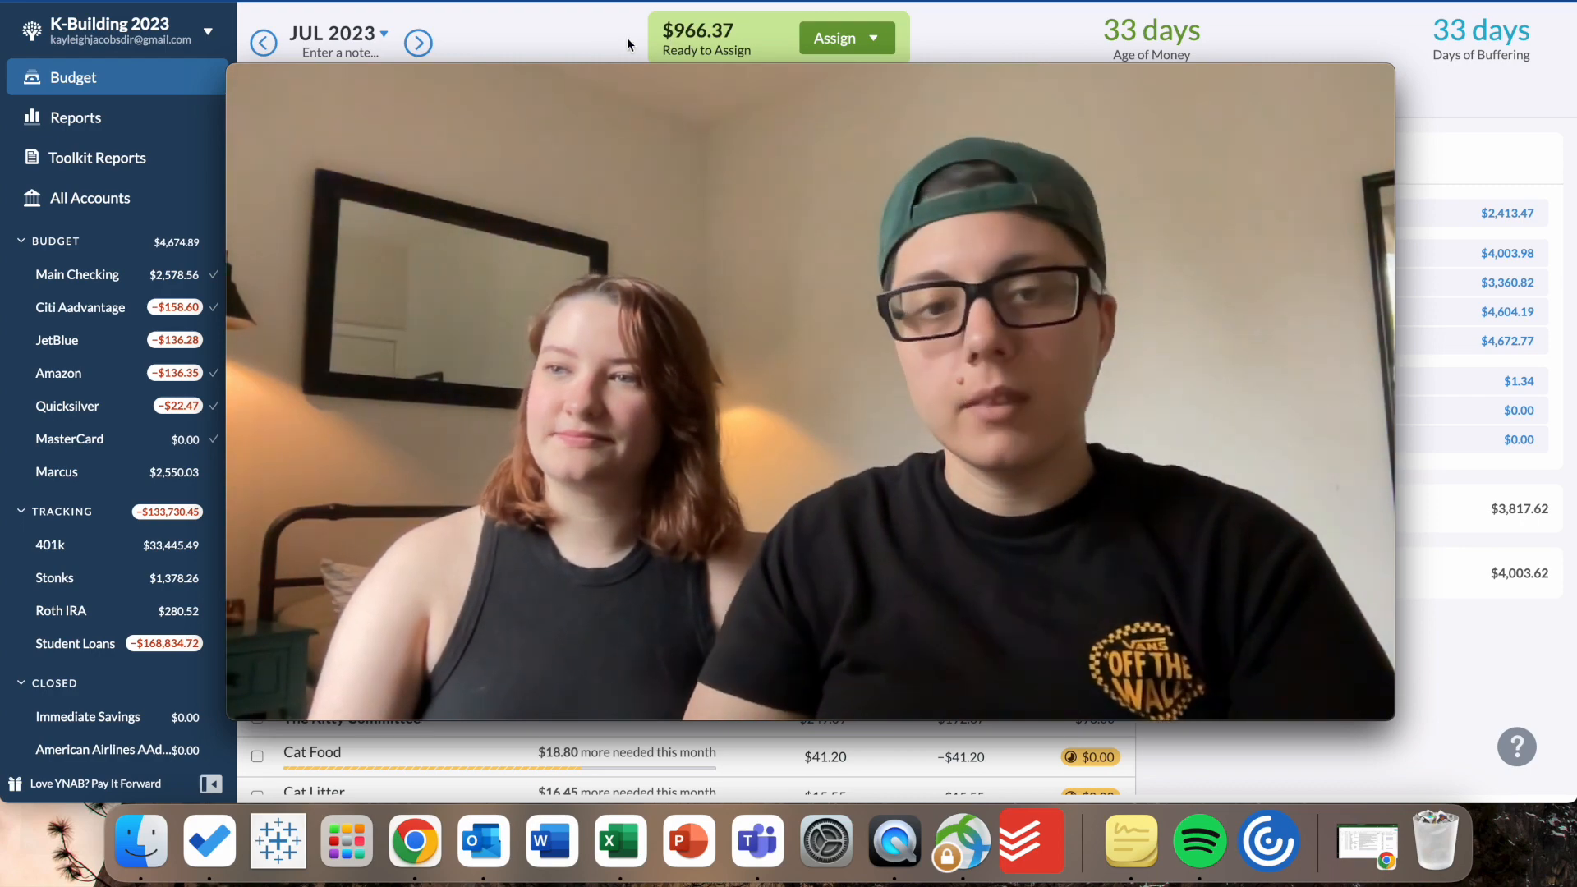
pyautogui.moveTo(363, 92)
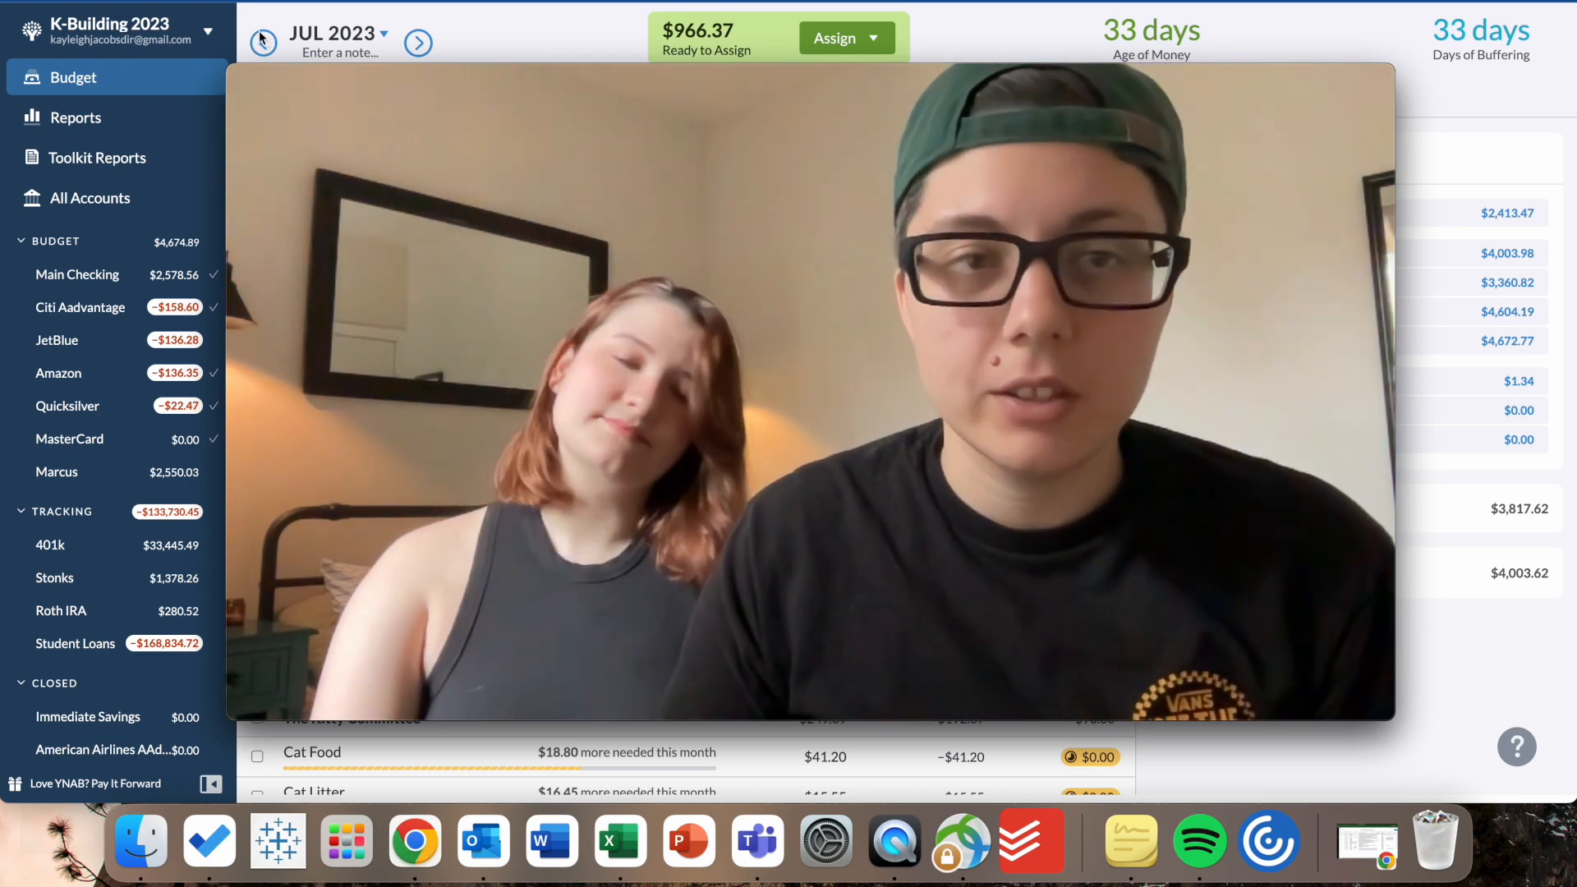
pyautogui.moveTo(232, 69)
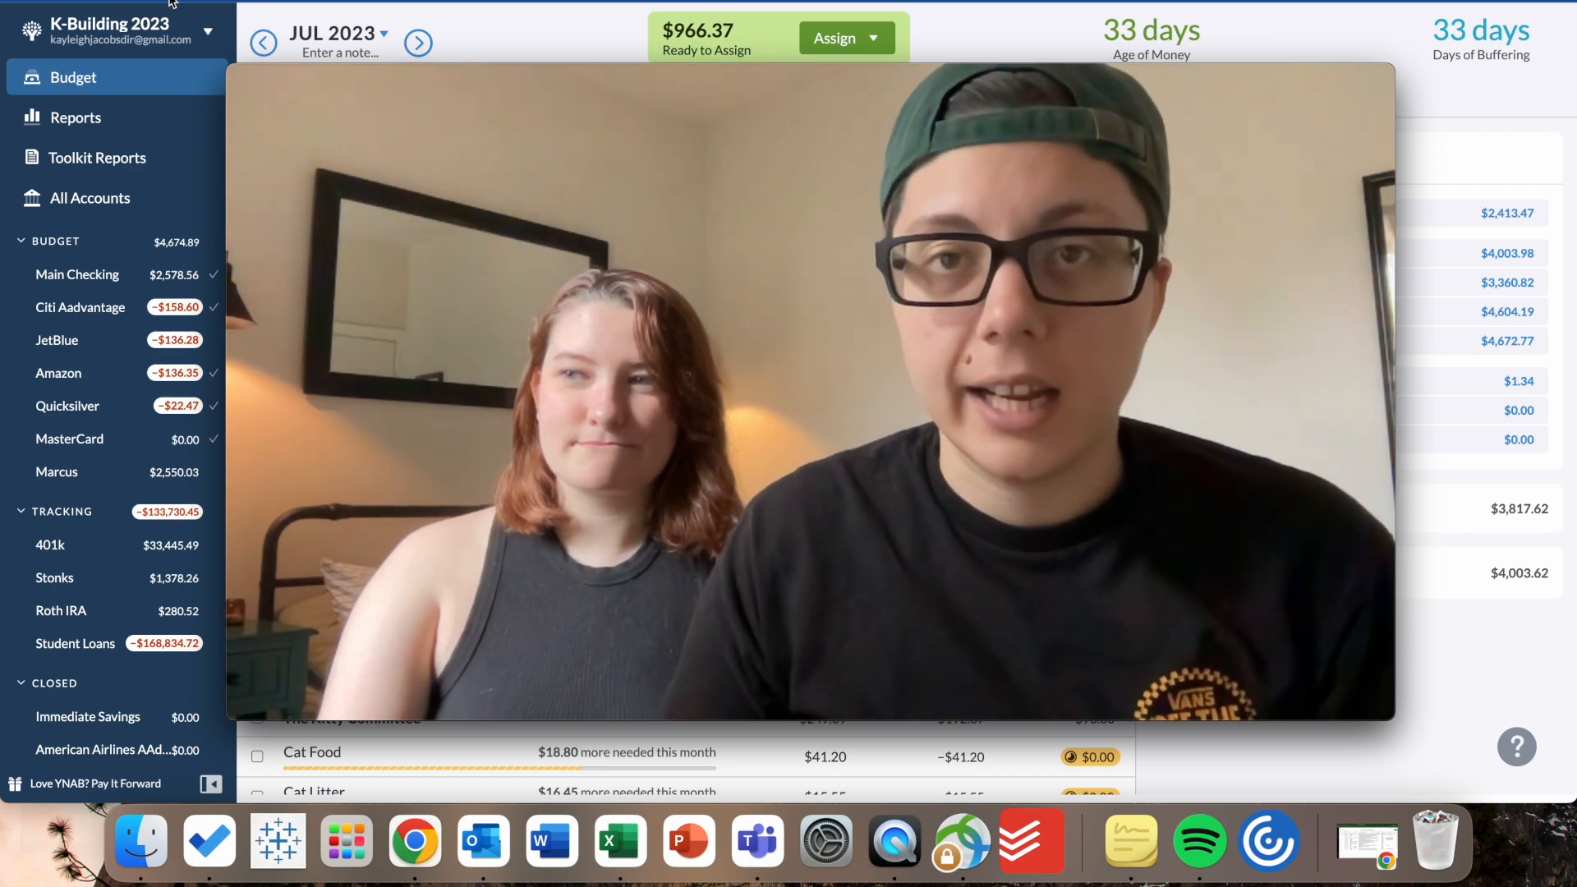
pyautogui.moveTo(227, 65); pyautogui.dragTo(1006, 494)
pyautogui.moveTo(1126, 522); pyautogui.dragTo(1292, 564)
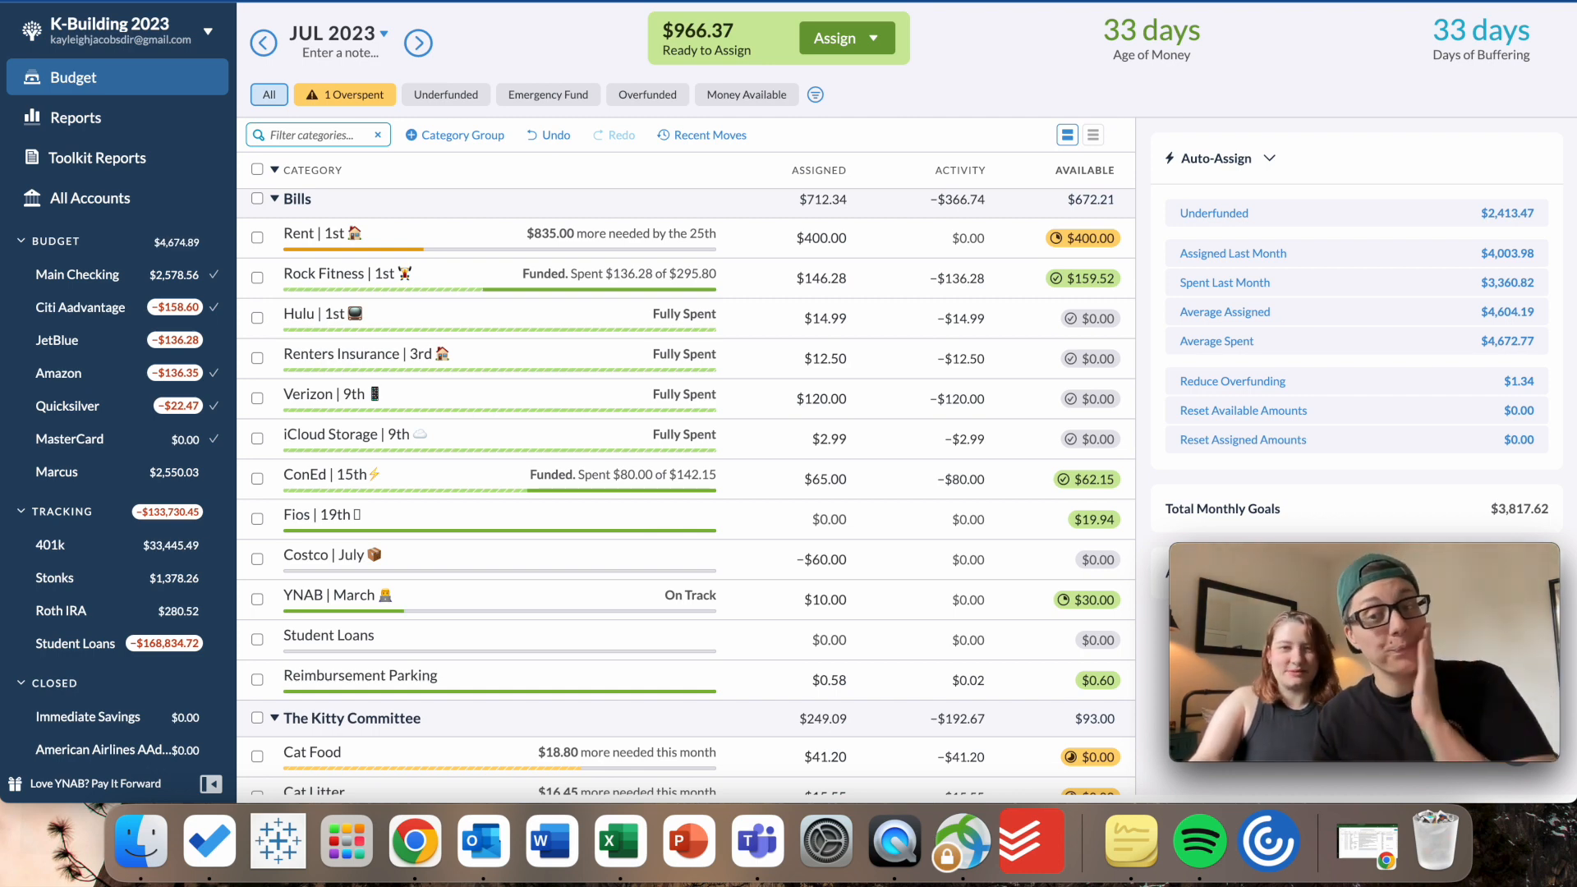
# Collapse all category groups, review the wish-list items in the Household group, and expand every group again.
pyautogui.click(274, 170)
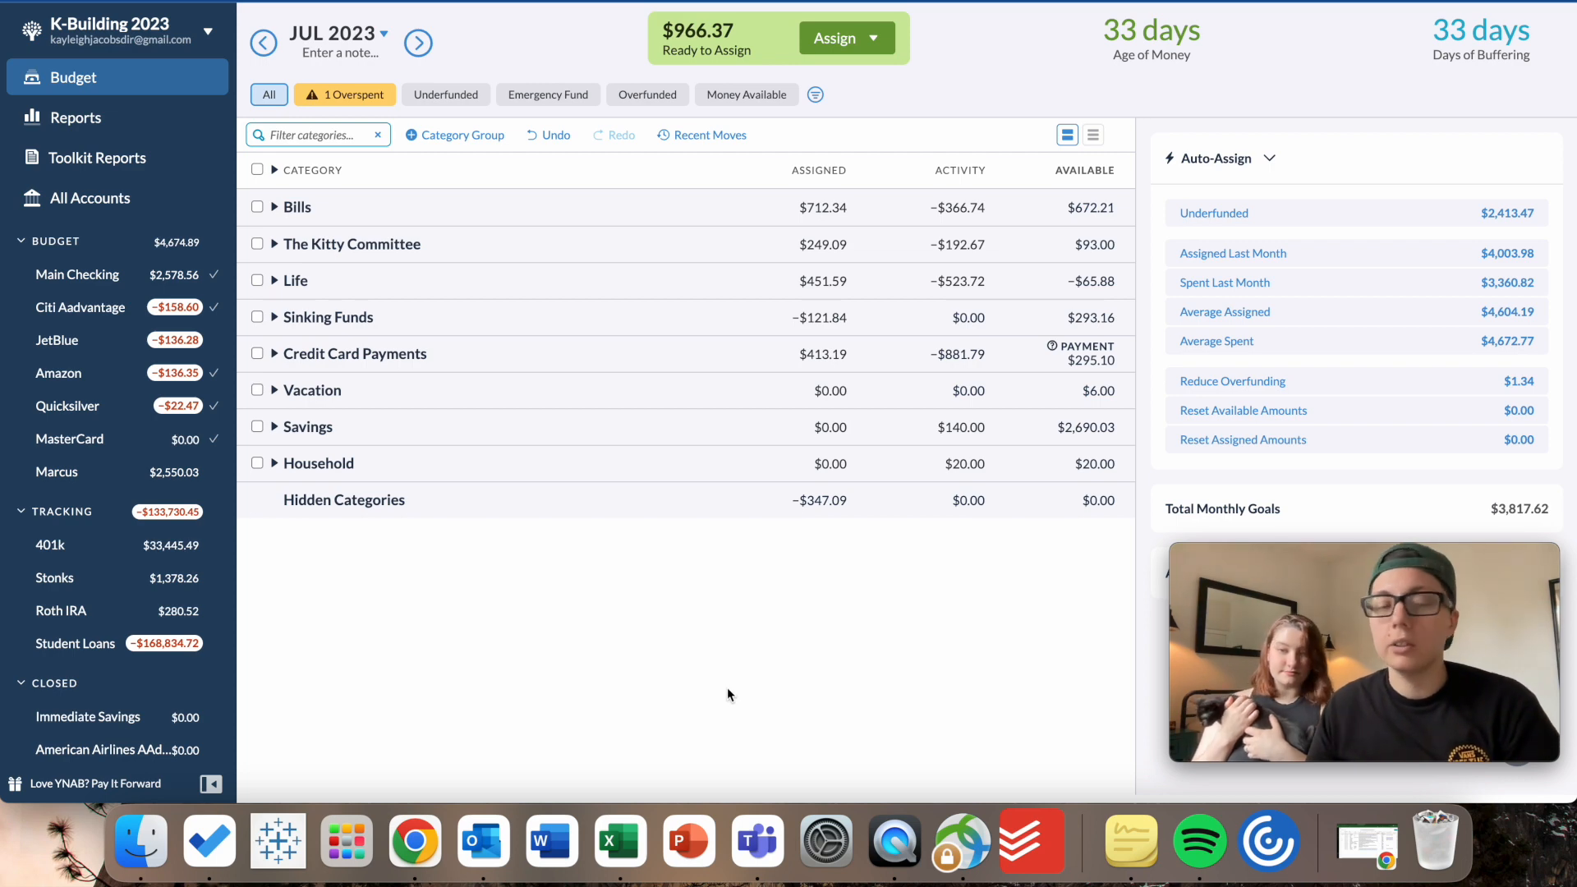
pyautogui.click(276, 464)
pyautogui.scroll(-5, 406, 525)
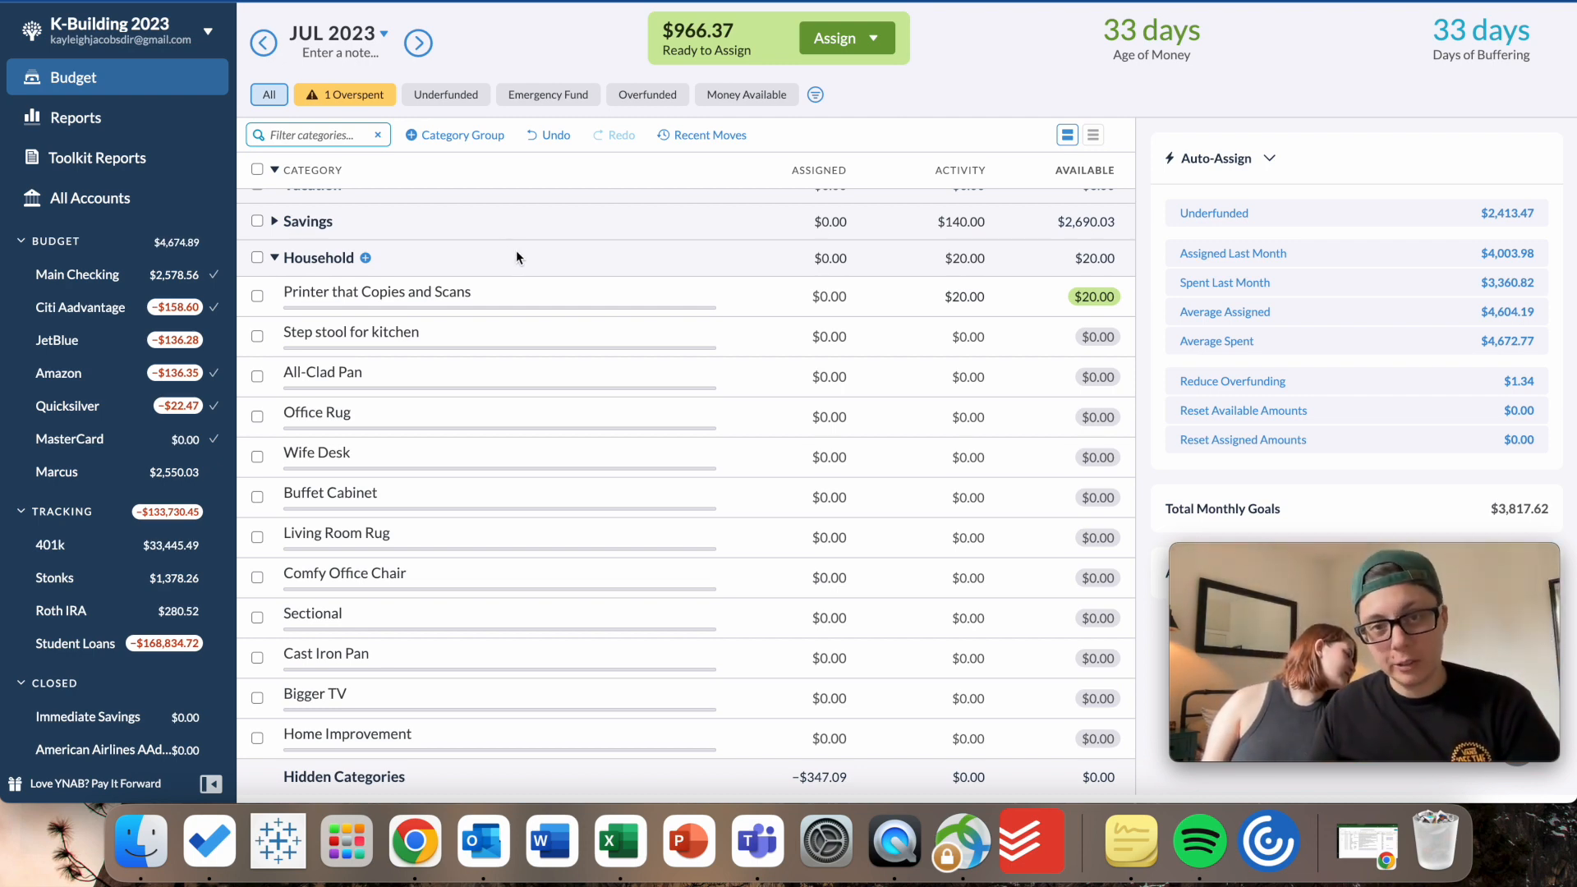
pyautogui.click(276, 258)
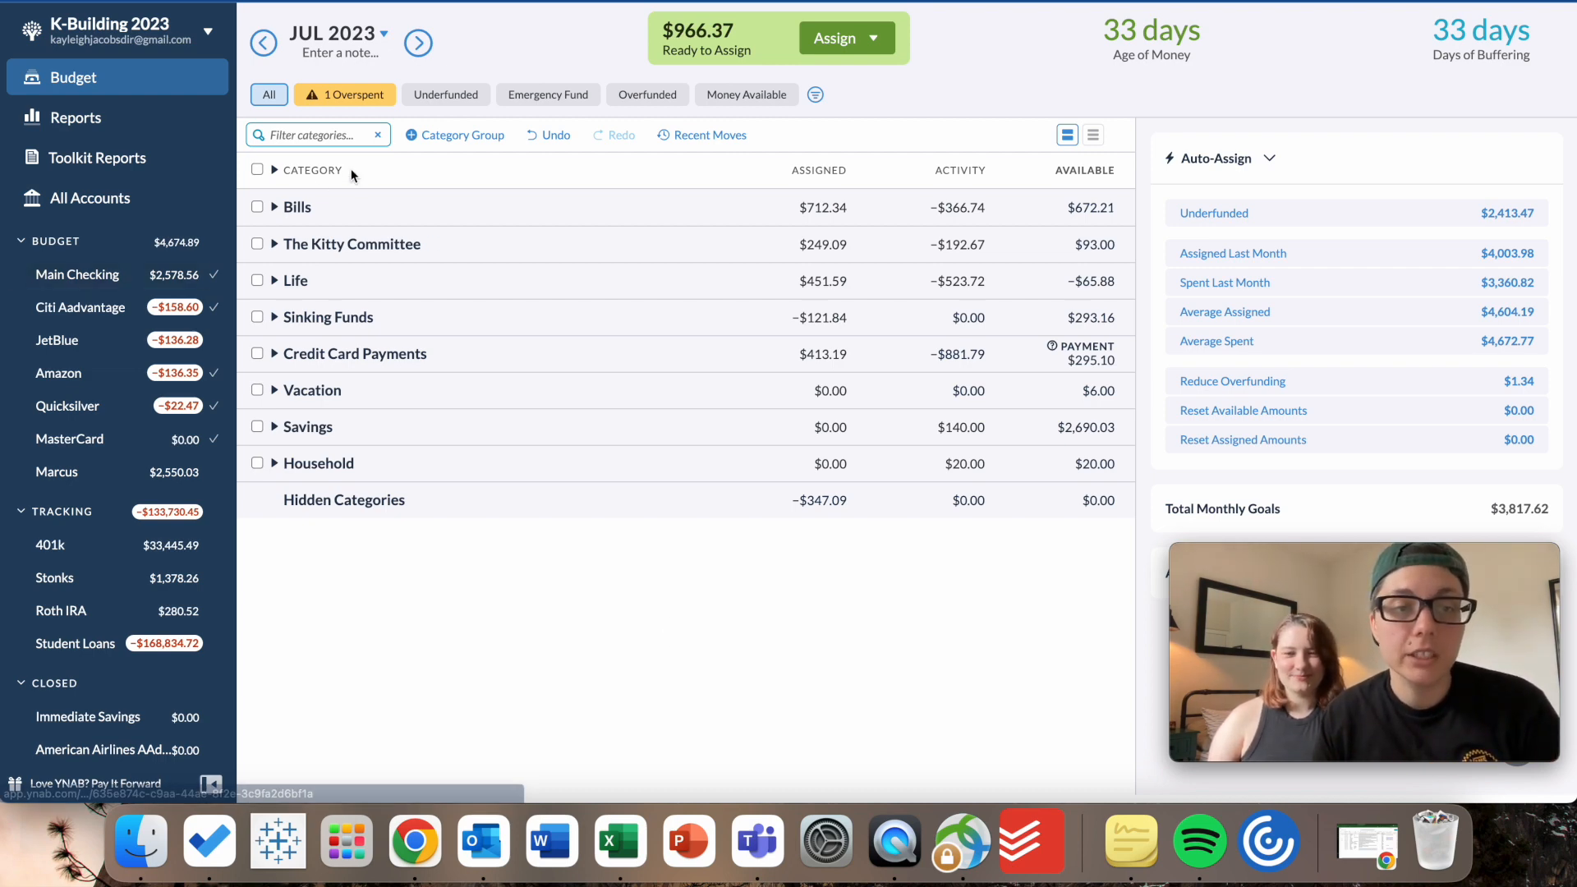
pyautogui.click(275, 171)
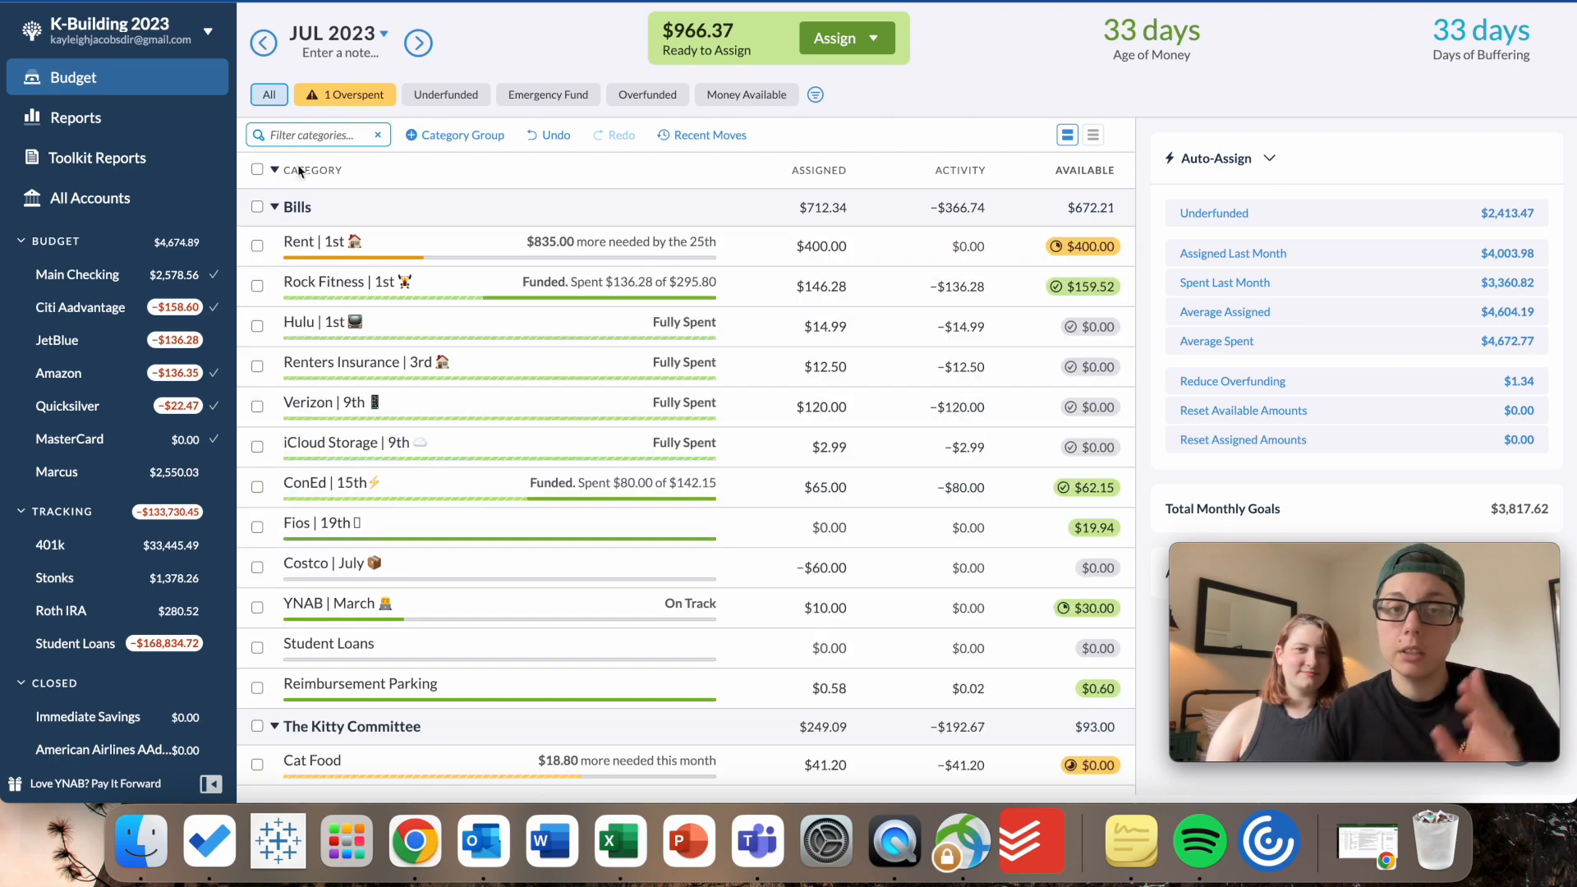
# Filter the July budget to overspent categories to check them, and return to the view of all categories.
pyautogui.click(351, 94)
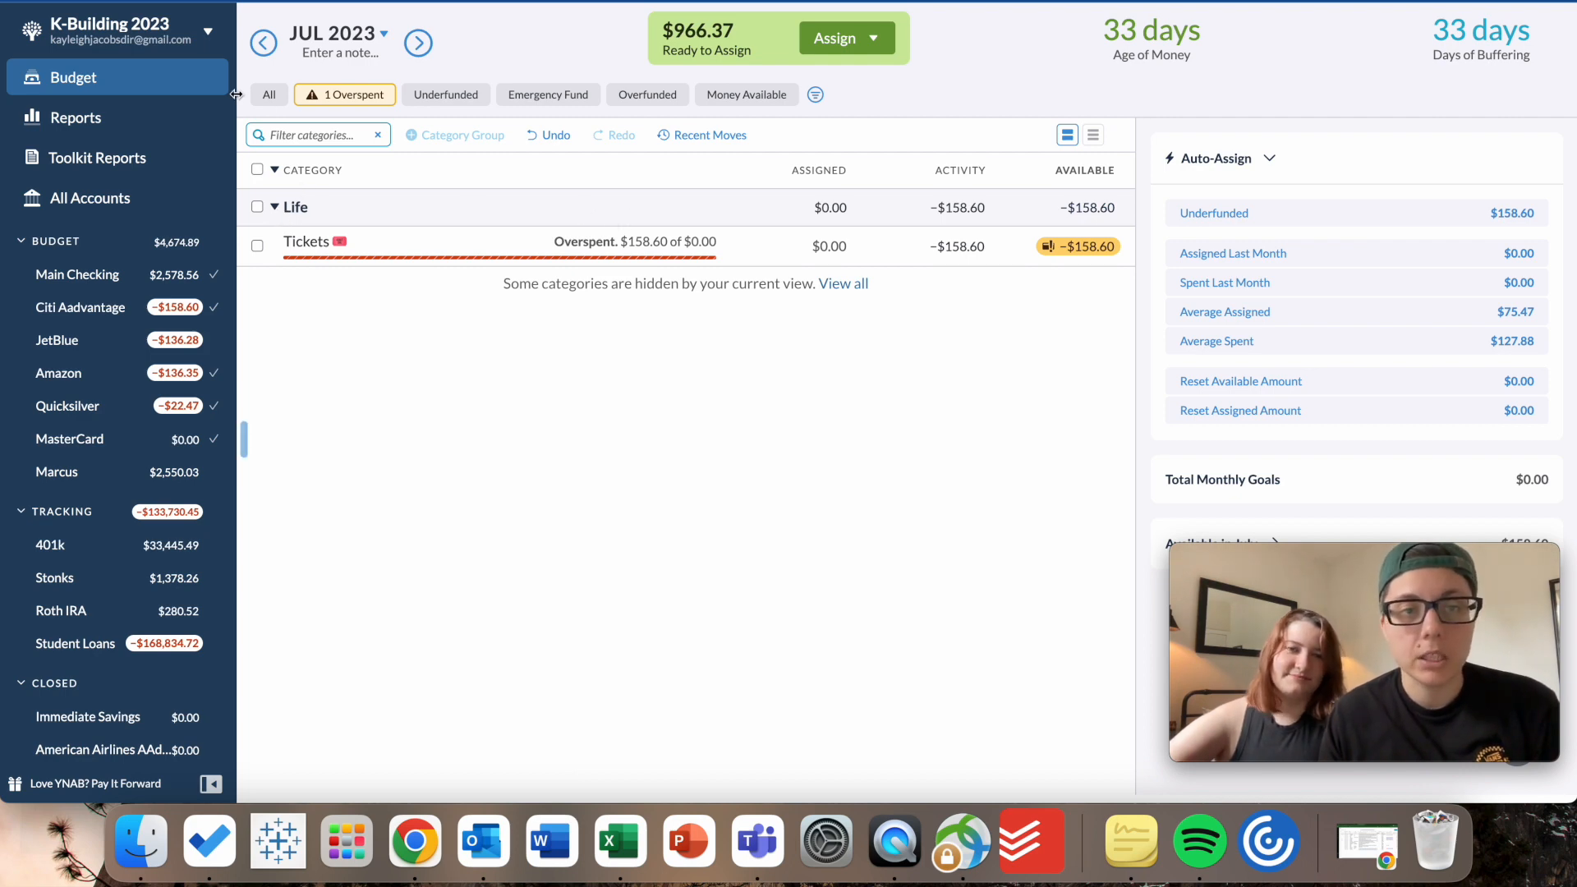
pyautogui.click(270, 96)
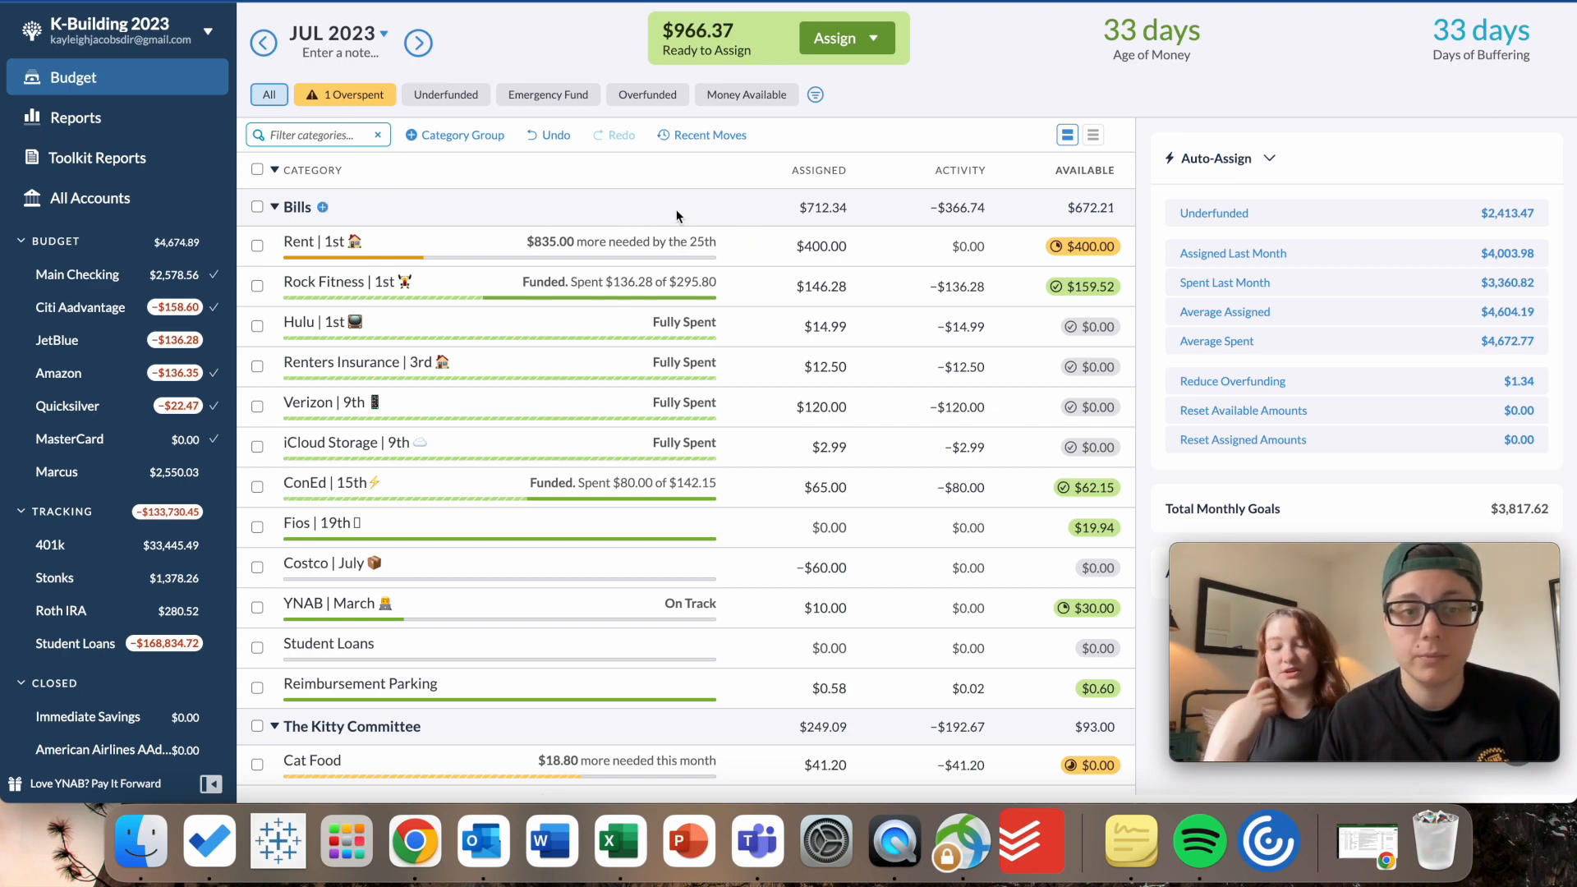
pyautogui.scroll(-1, 575, 328)
pyautogui.scroll(1, 542, 362)
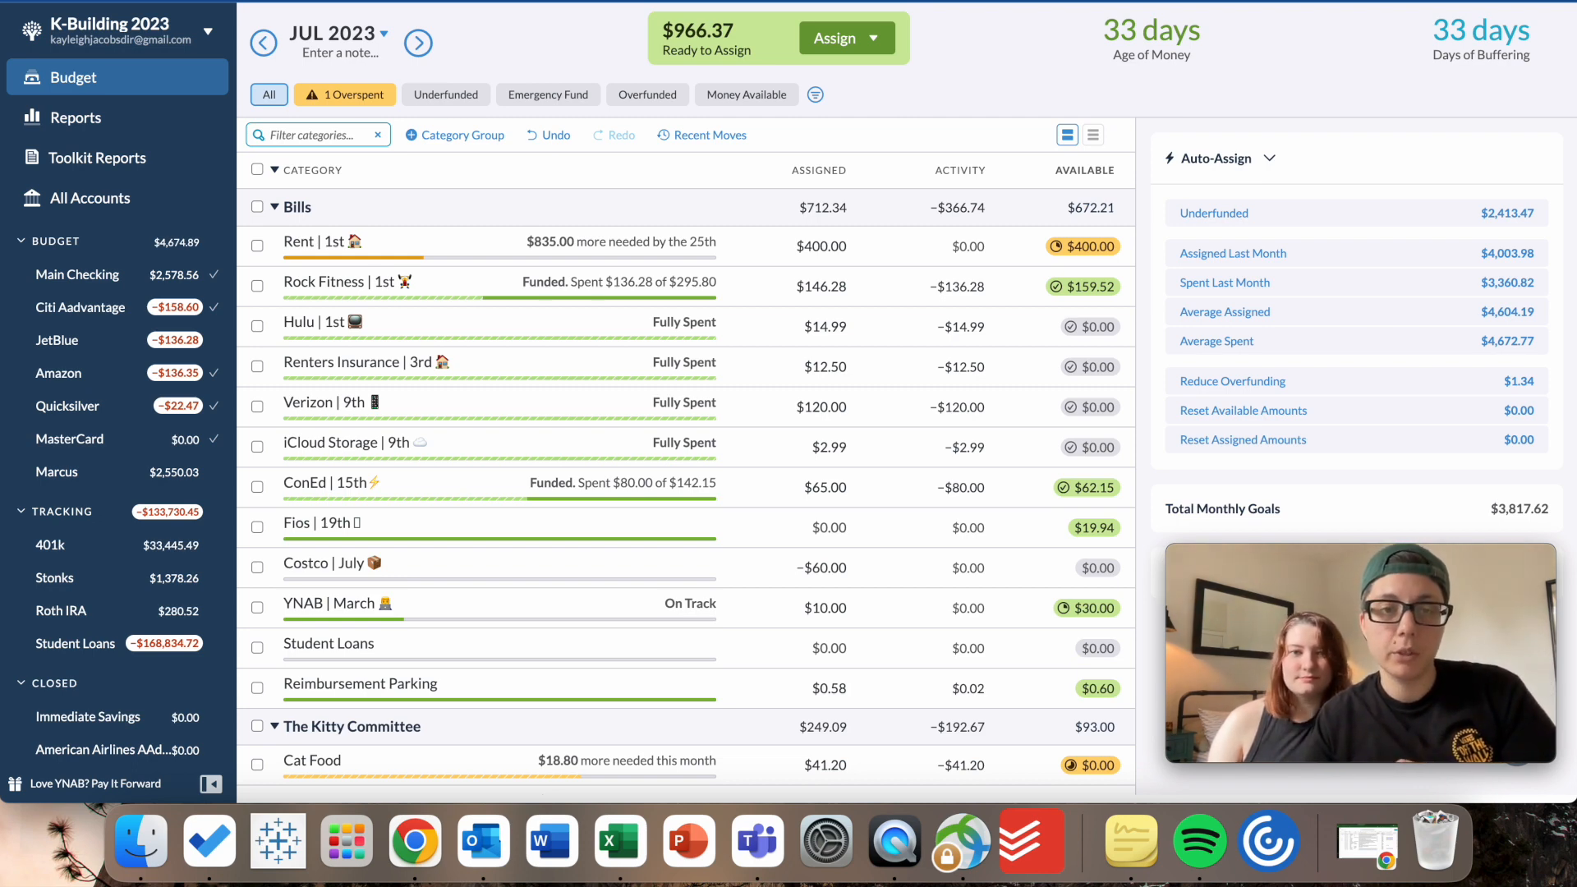
# Add $435 to the July assigned amount for Rent, bringing it to $835.00, and deselect the category.
pyautogui.click(825, 245)
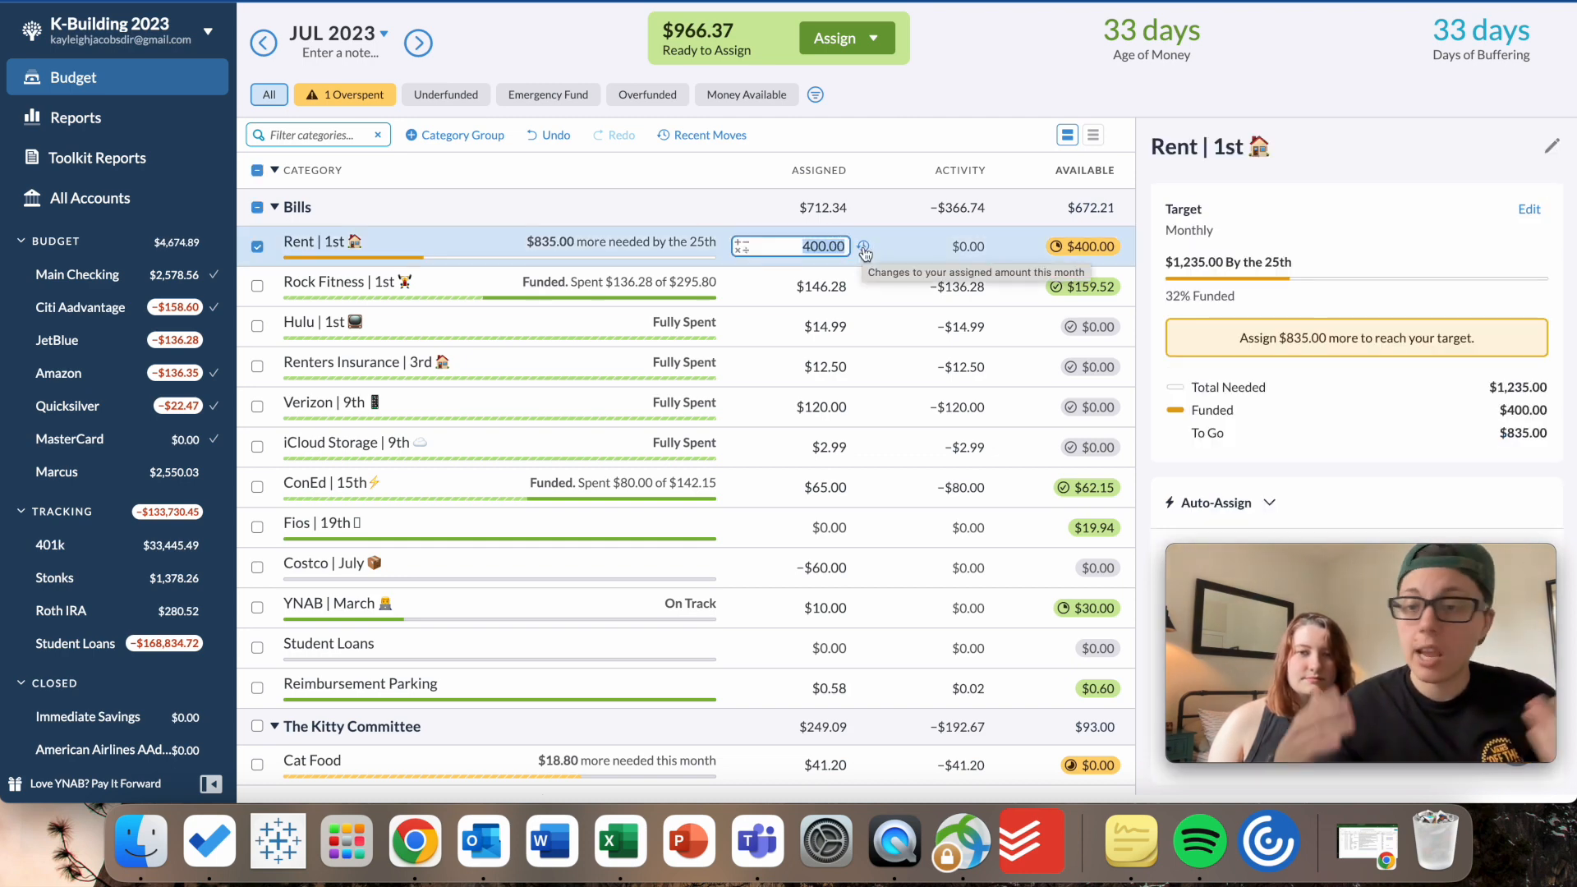
pyautogui.write('+435')
pyautogui.press('Return')
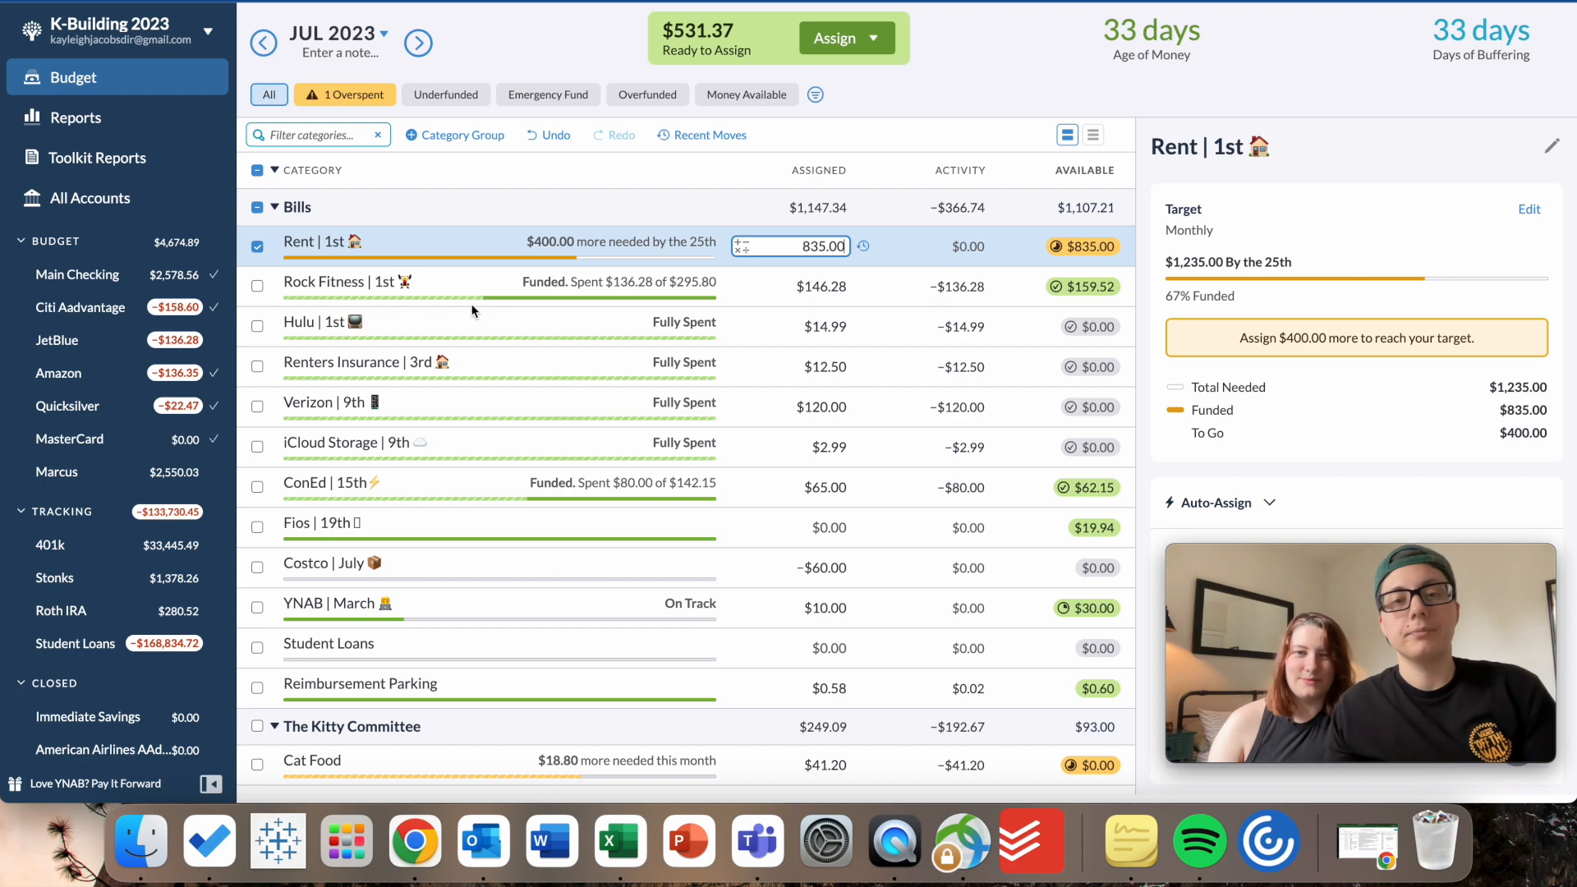
pyautogui.click(258, 247)
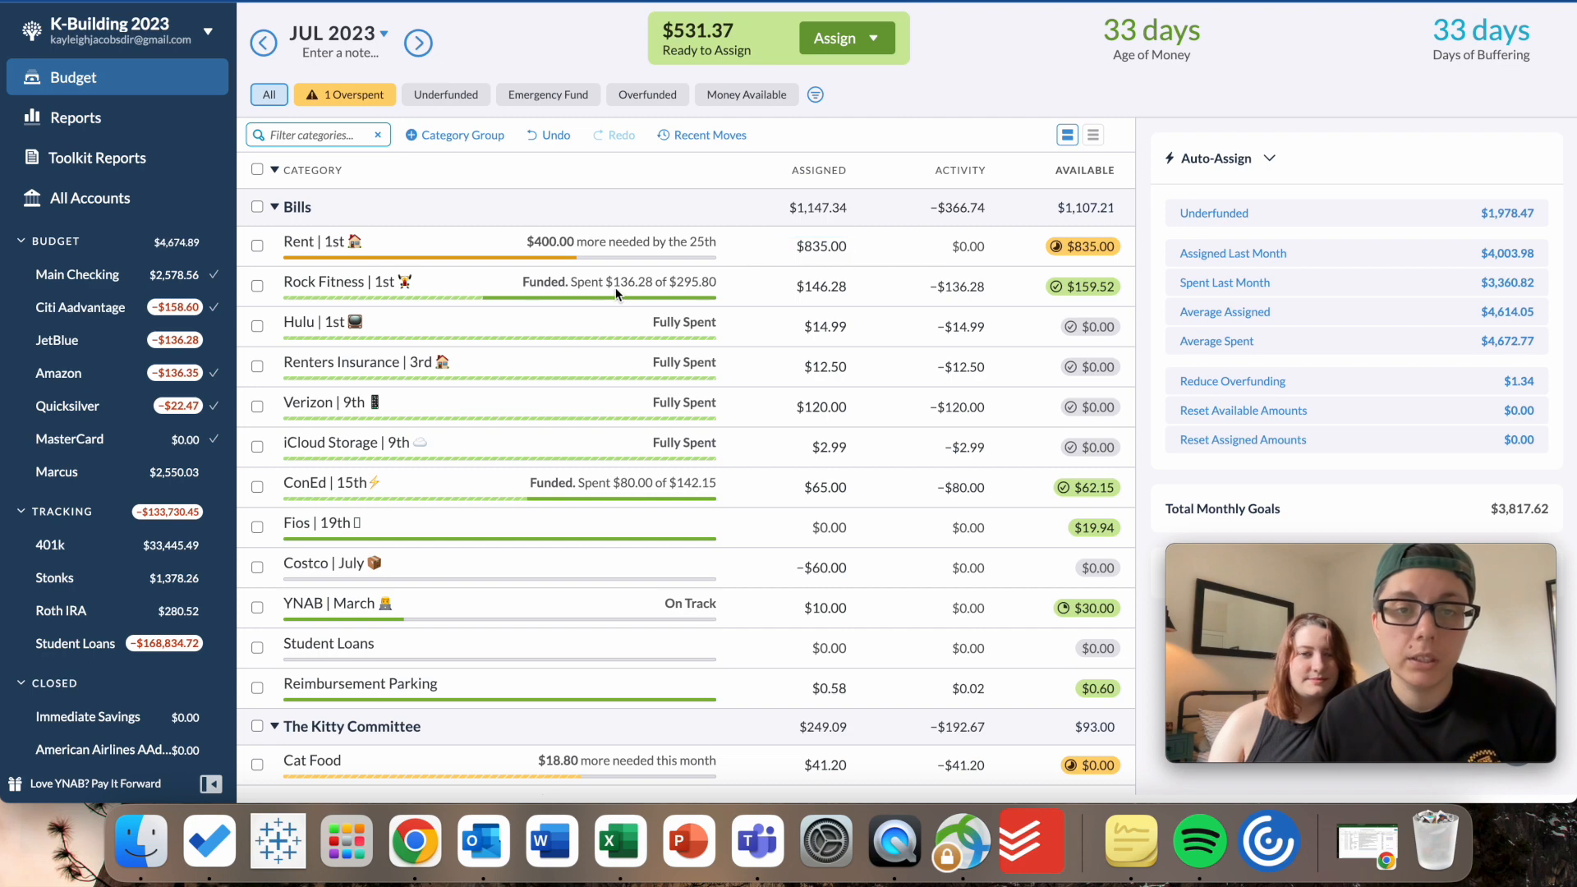
# Look over the Bills categories and collapse the Bills group.
pyautogui.scroll(-2, 620, 291)
pyautogui.scroll(-3, 652, 395)
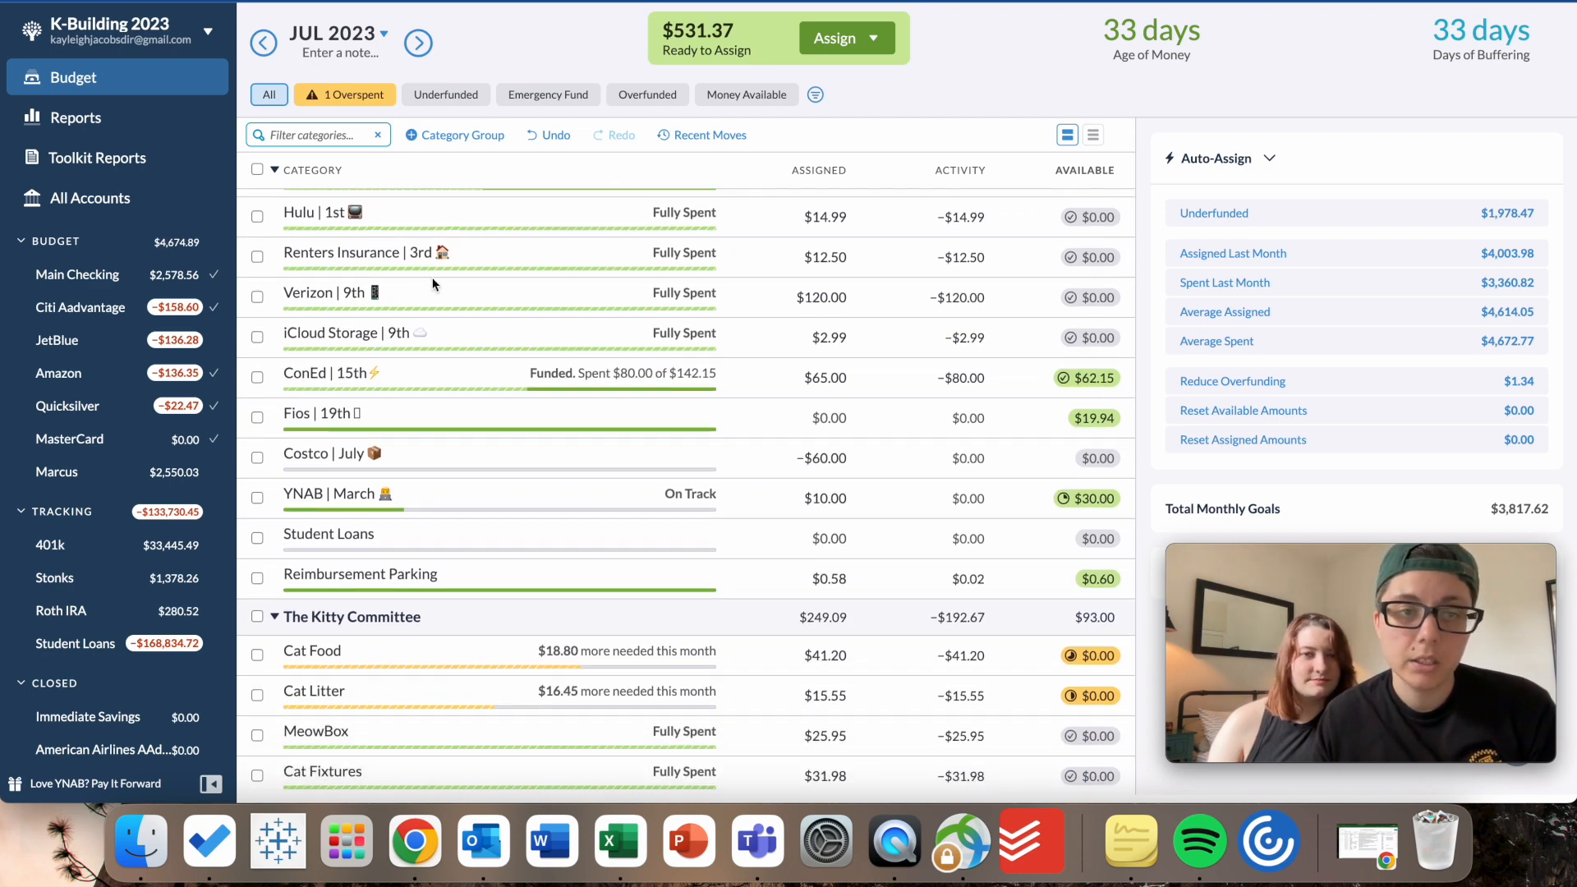
pyautogui.scroll(3, 393, 285)
pyautogui.click(257, 207)
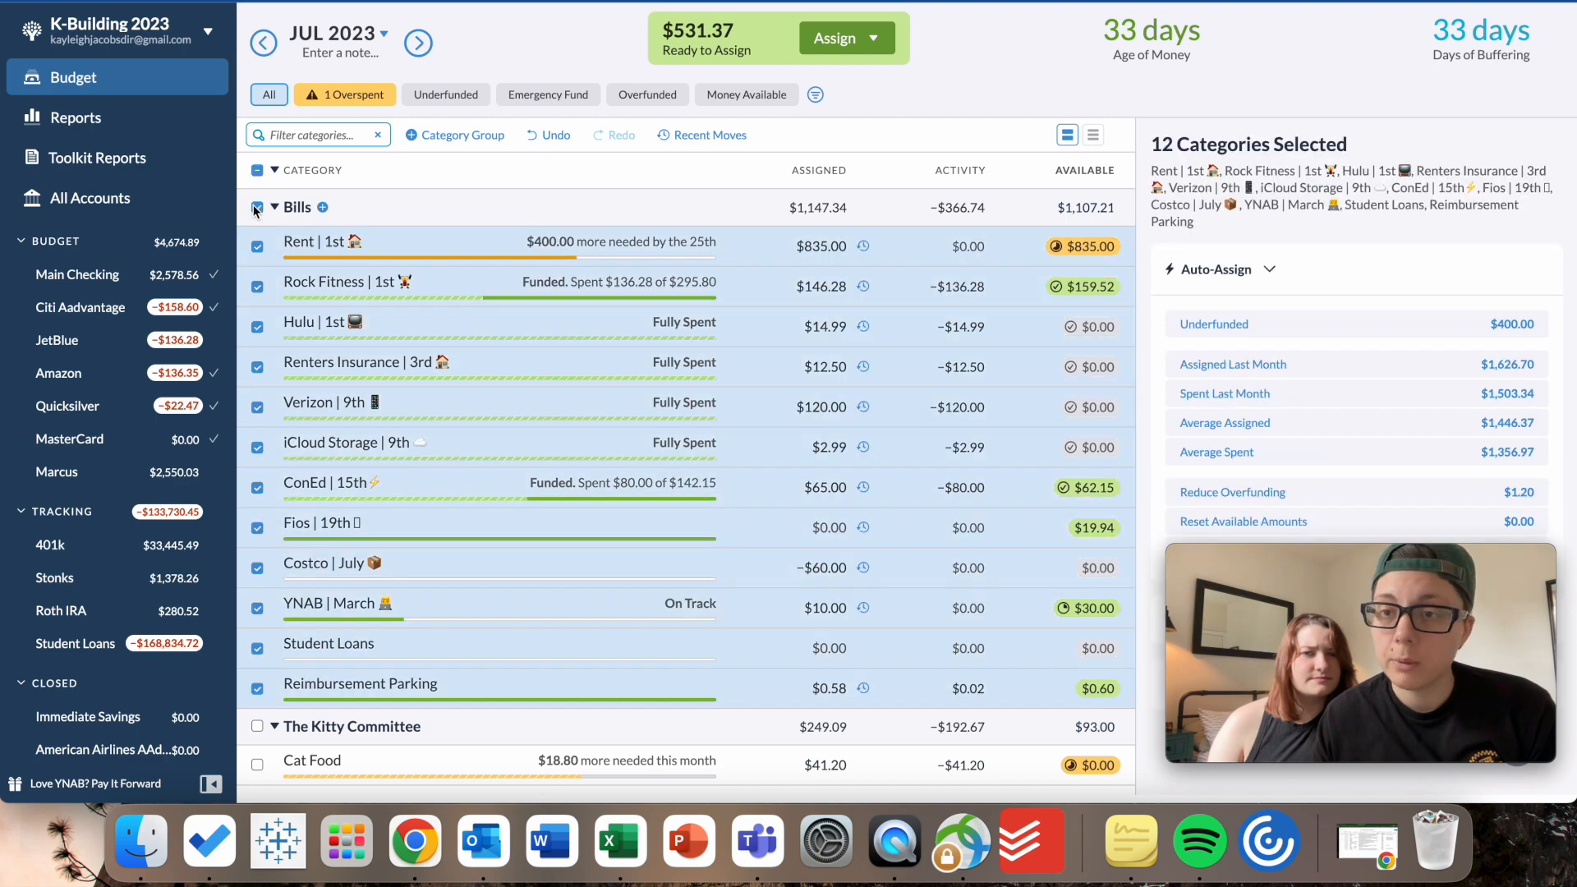
pyautogui.click(256, 208)
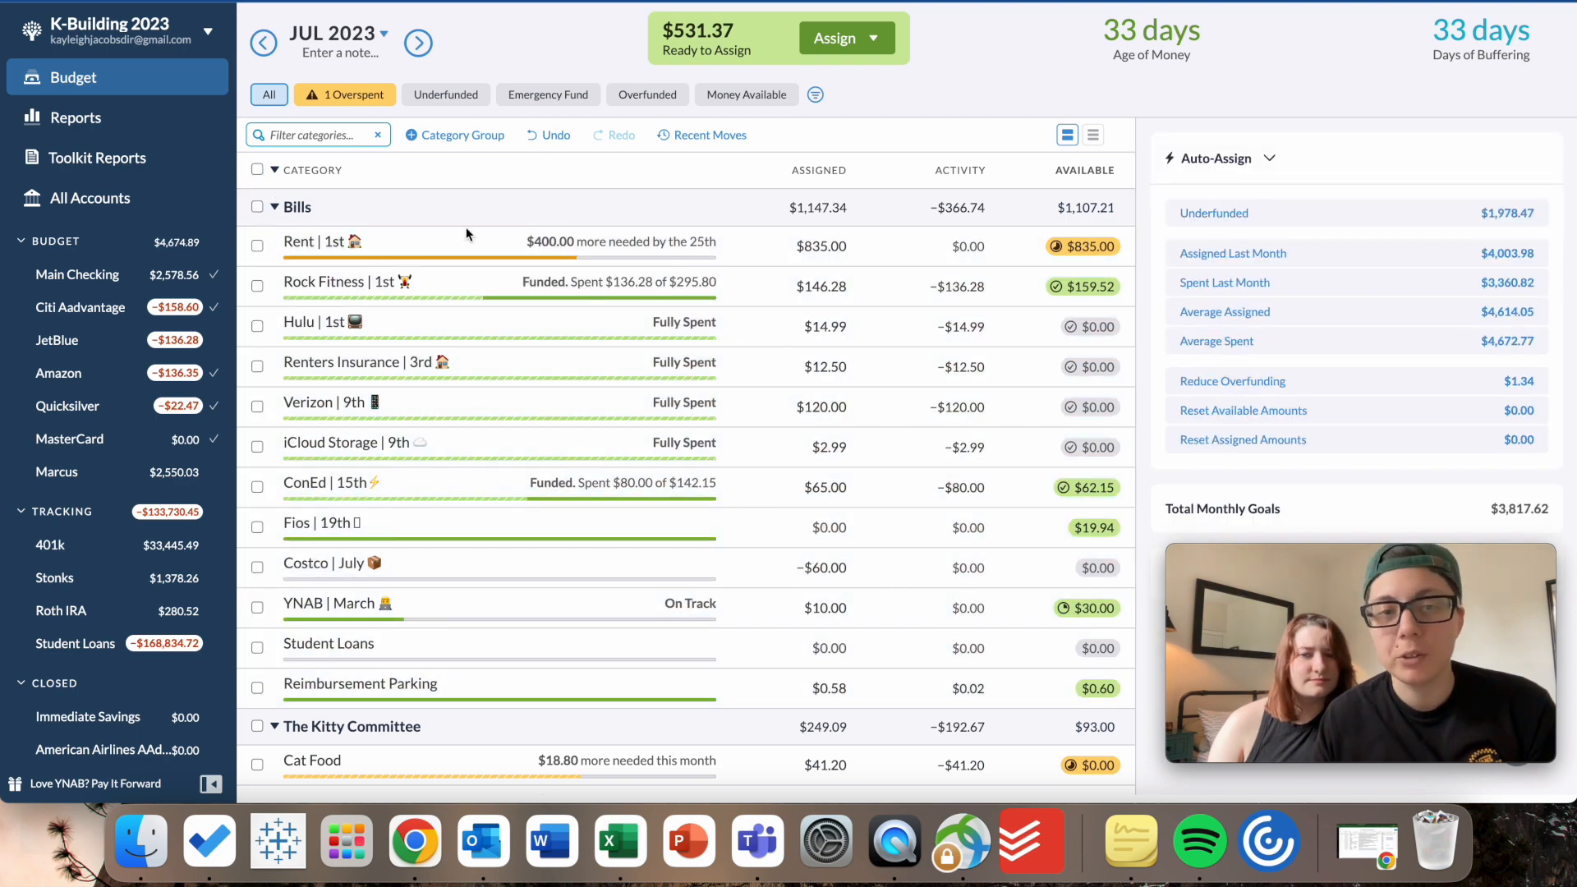
pyautogui.click(275, 208)
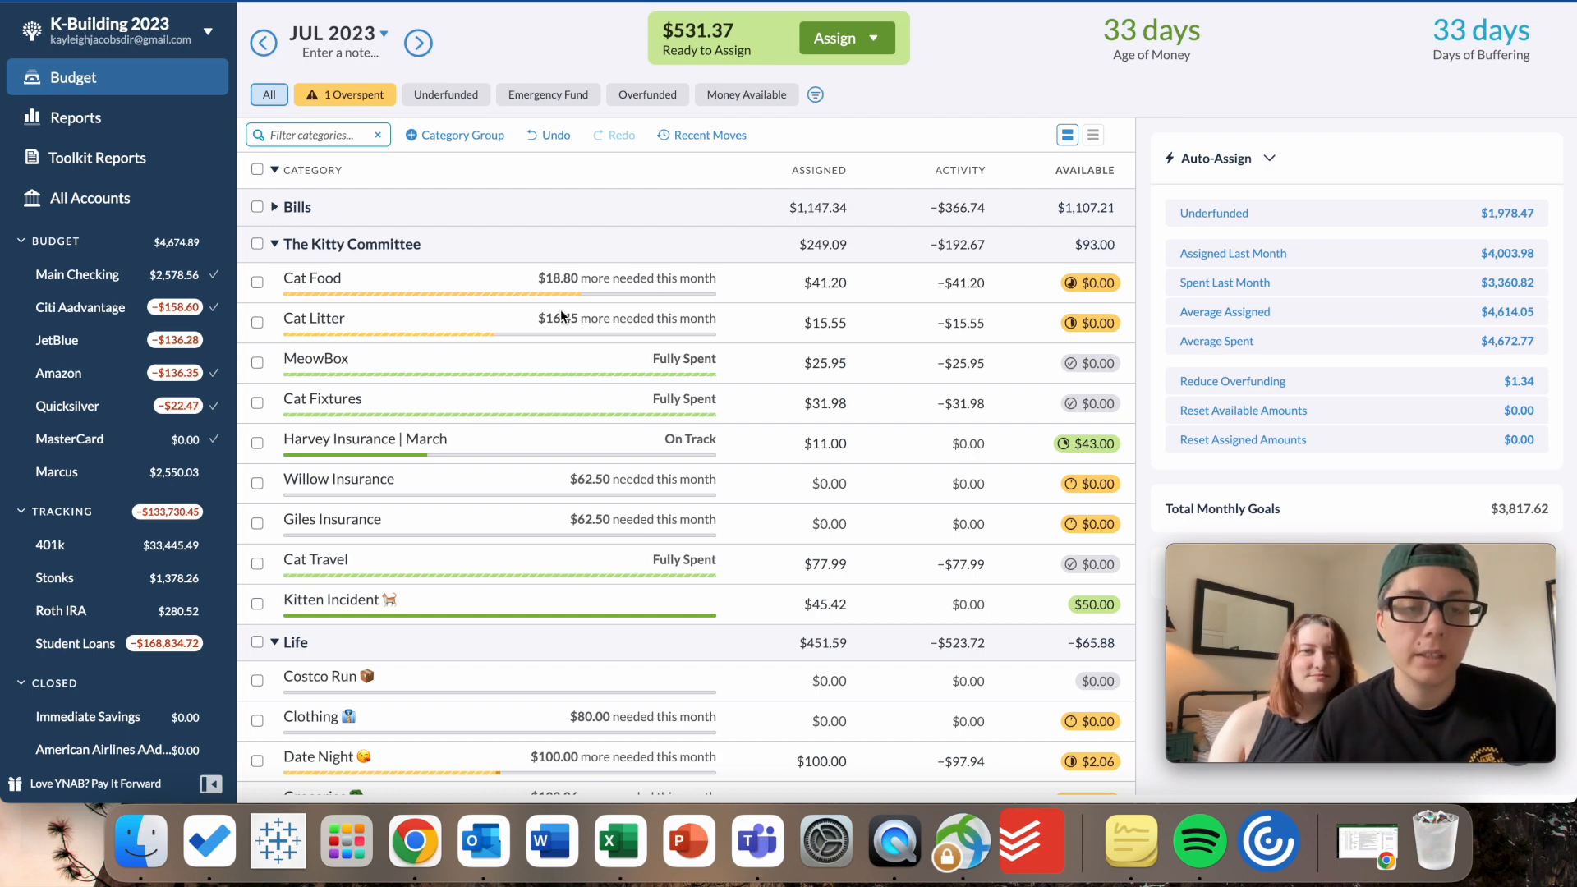
# Add $25 to the assigned amount for Cat Food in The Kitty Committee group, bringing it to $66.20, and deselect it.
pyautogui.scroll(-5, 846, 388)
pyautogui.scroll(-5, 846, 388)
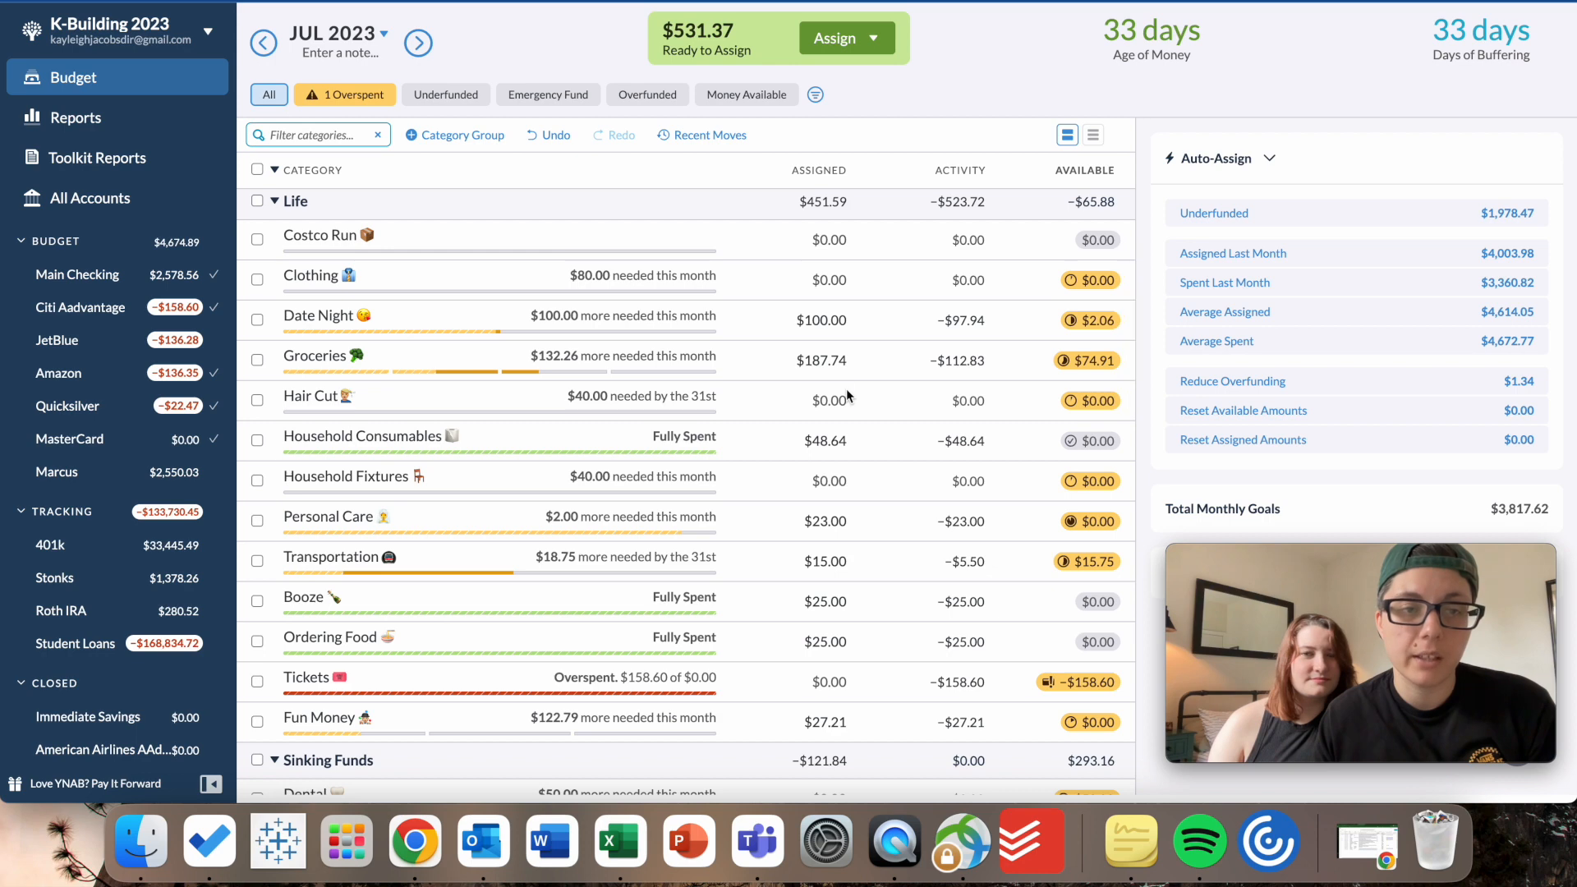
pyautogui.scroll(-1, 833, 395)
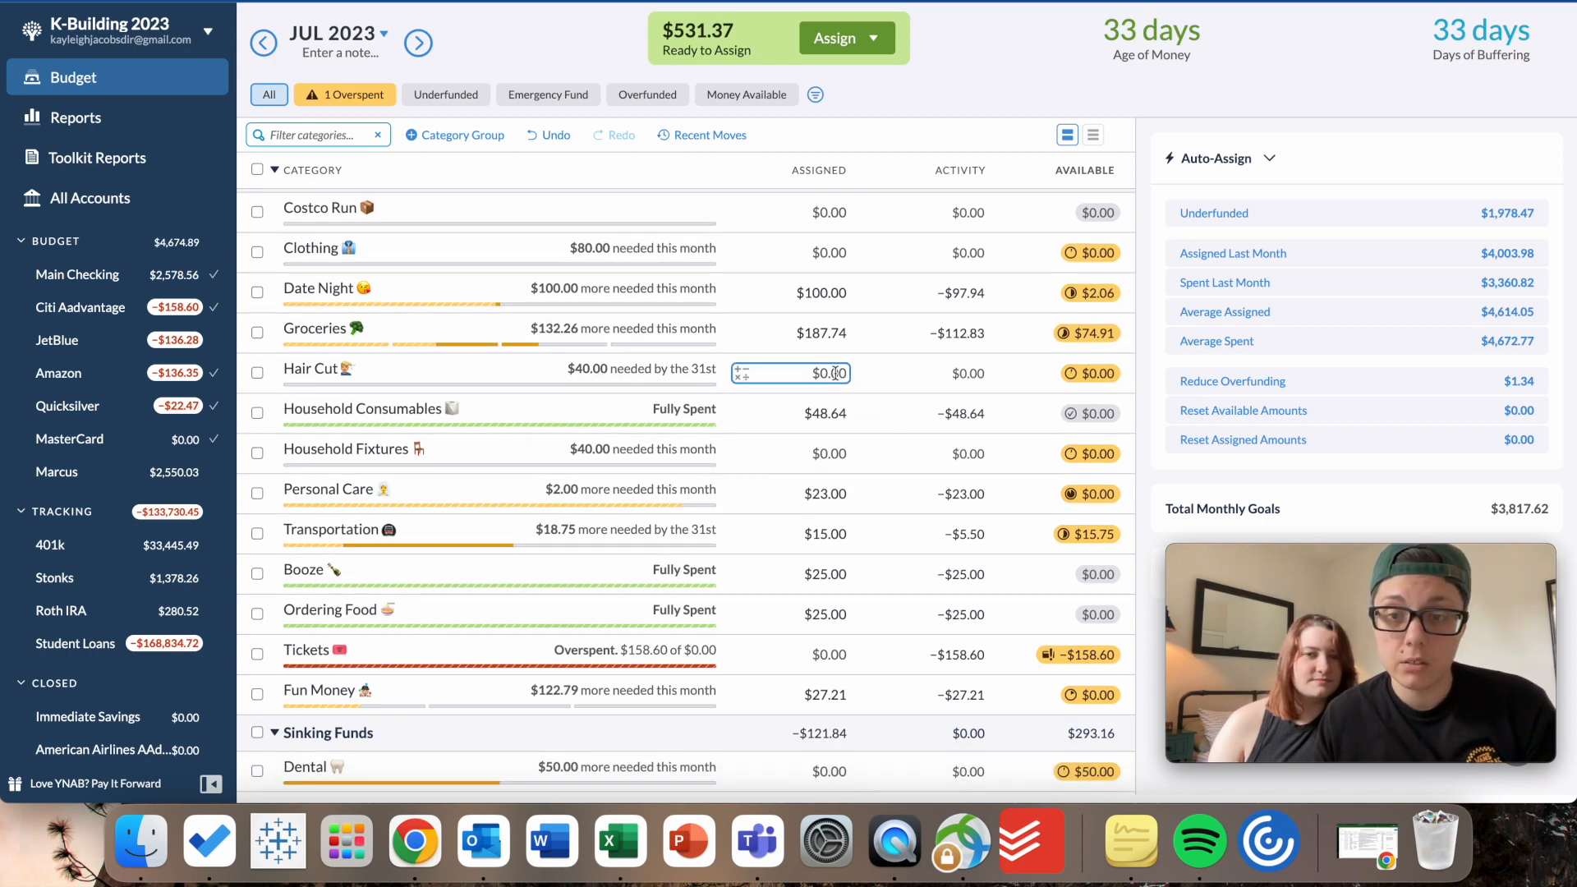
pyautogui.scroll(10, 864, 371)
pyautogui.click(813, 283)
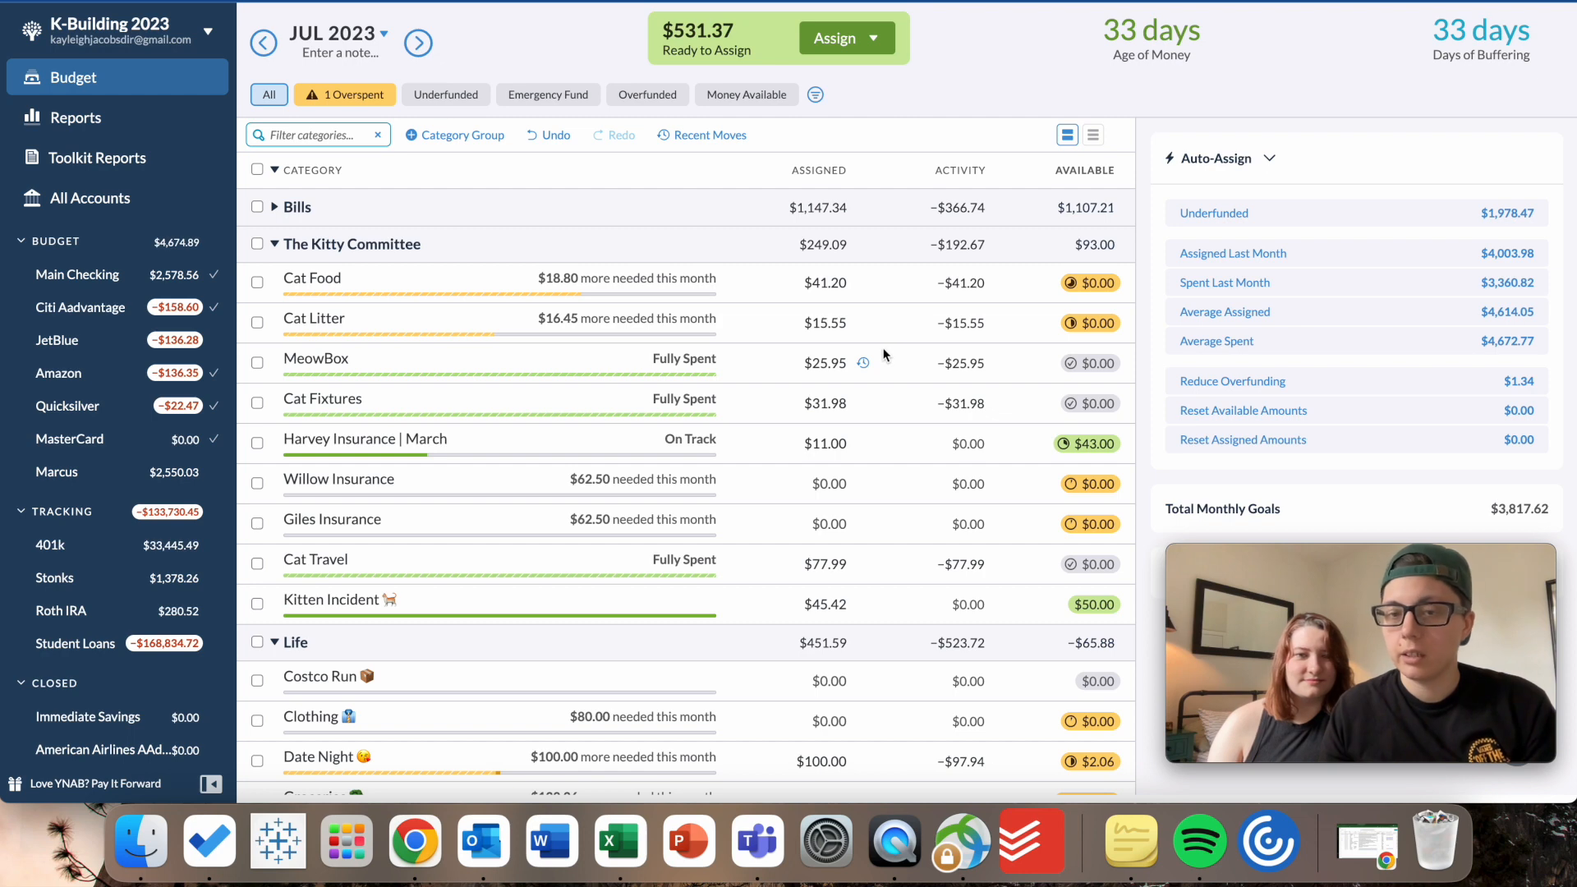
pyautogui.click(824, 279)
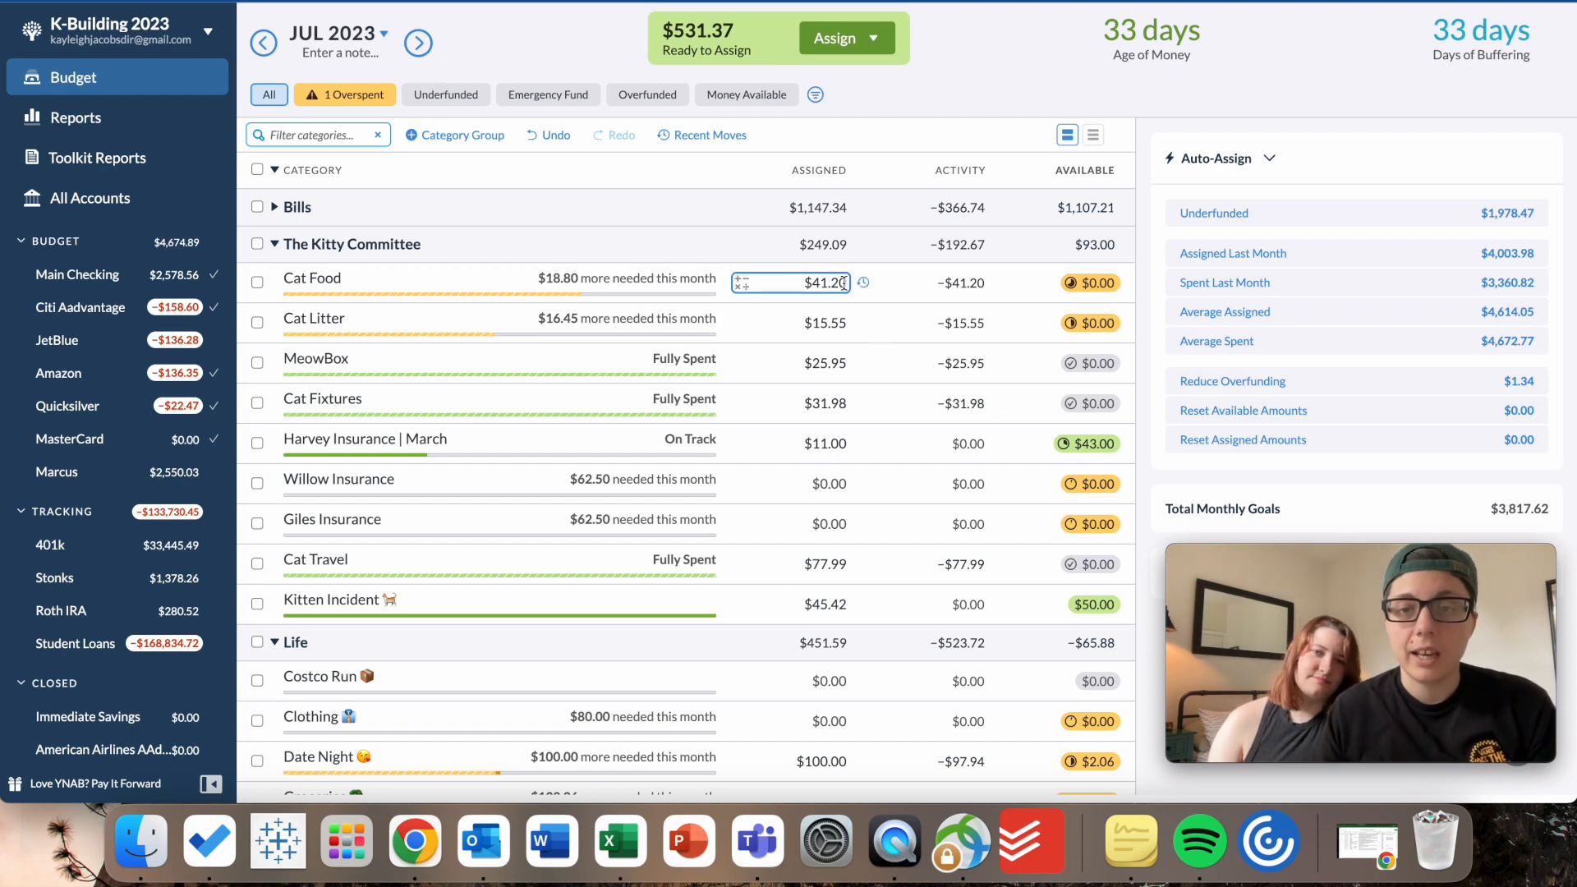
pyautogui.click(843, 283)
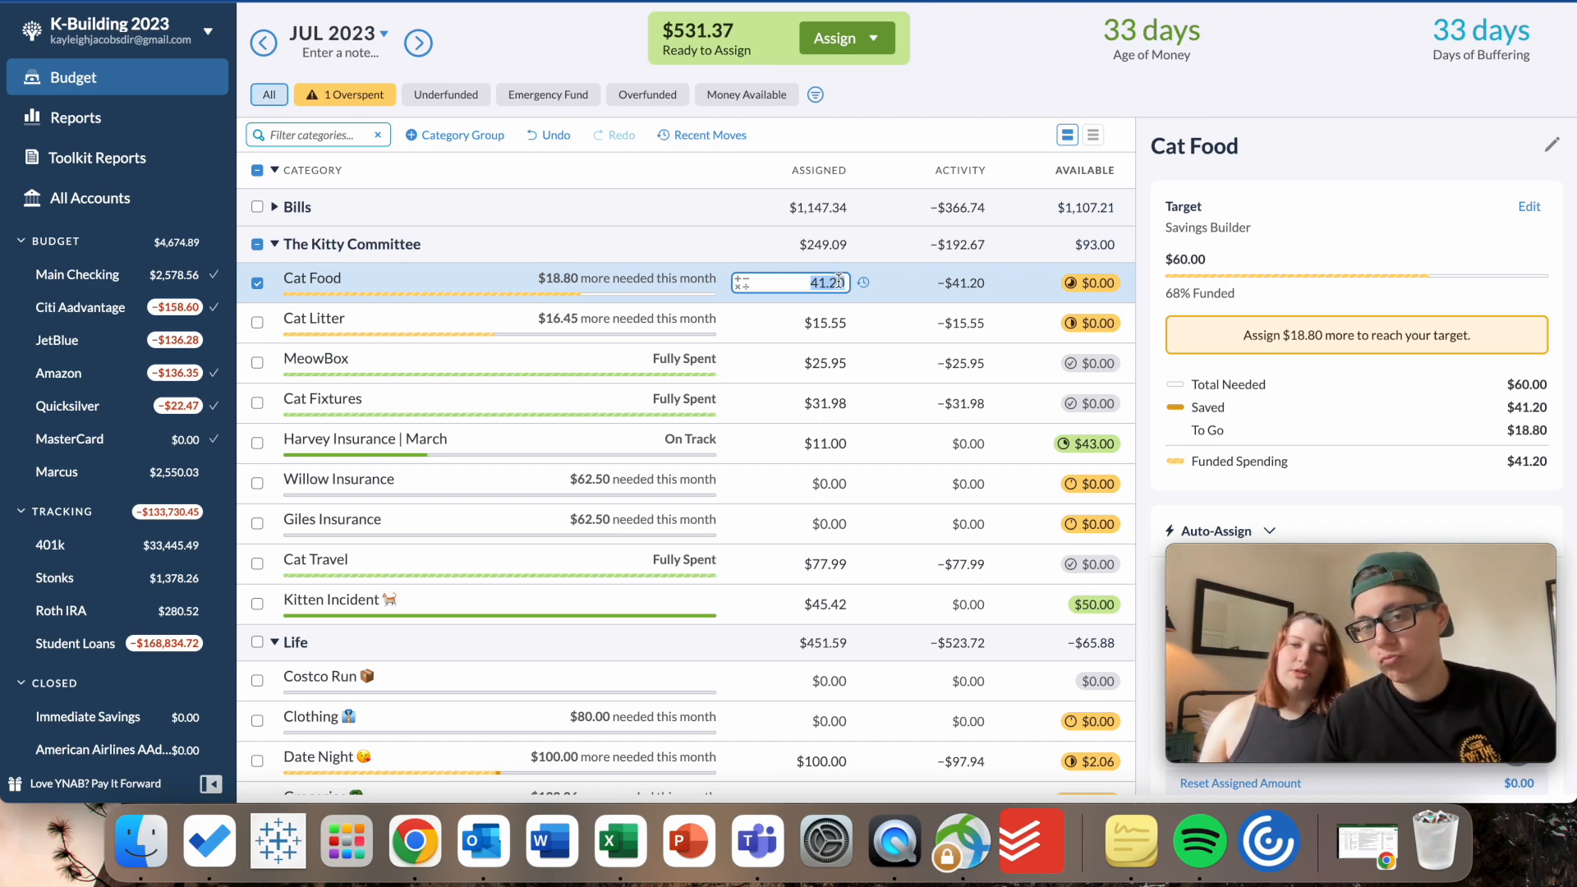
pyautogui.click(839, 282)
pyautogui.write('+25')
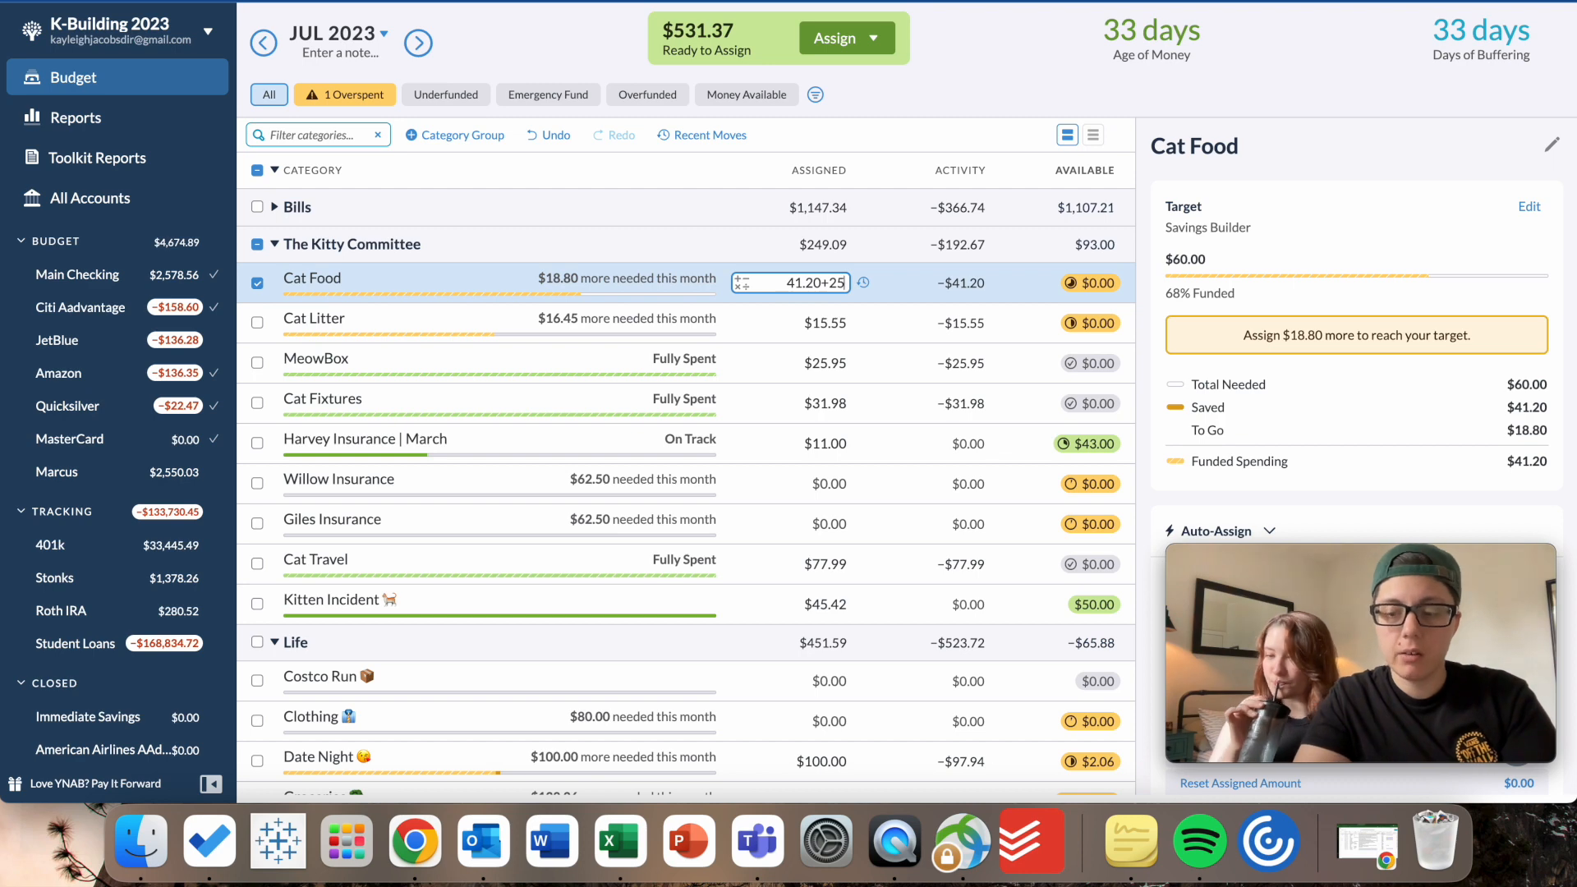
pyautogui.press('Return')
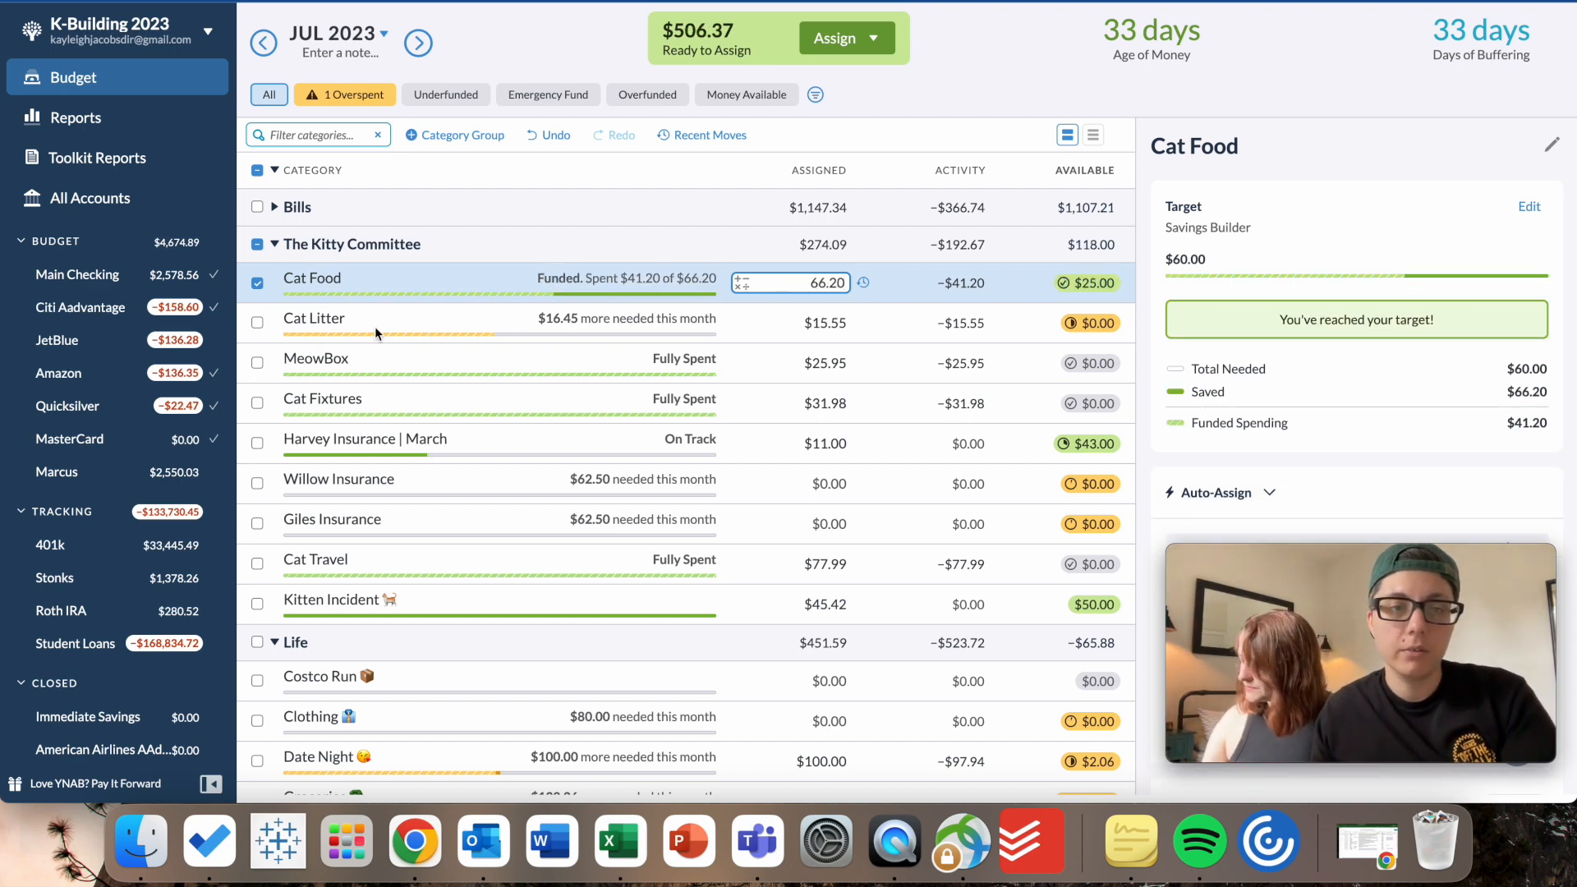
pyautogui.click(258, 284)
# Add $16.45 to the assigned amount for Cat Litter, bringing it to $32.00, and deselect it.
pyautogui.click(821, 323)
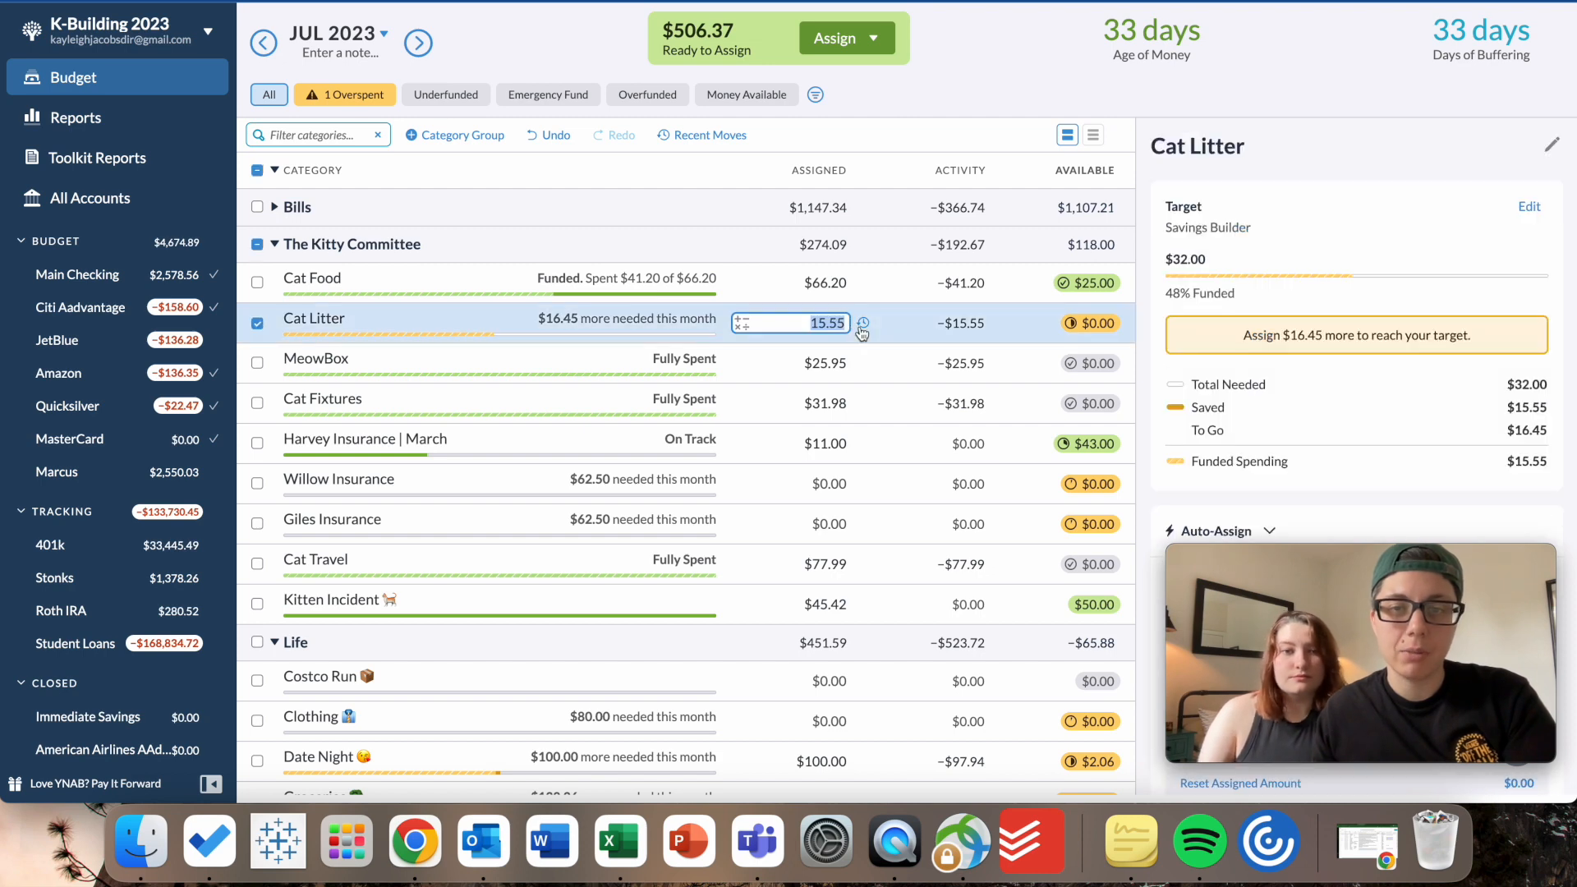
pyautogui.press('Right')
pyautogui.write('+16')
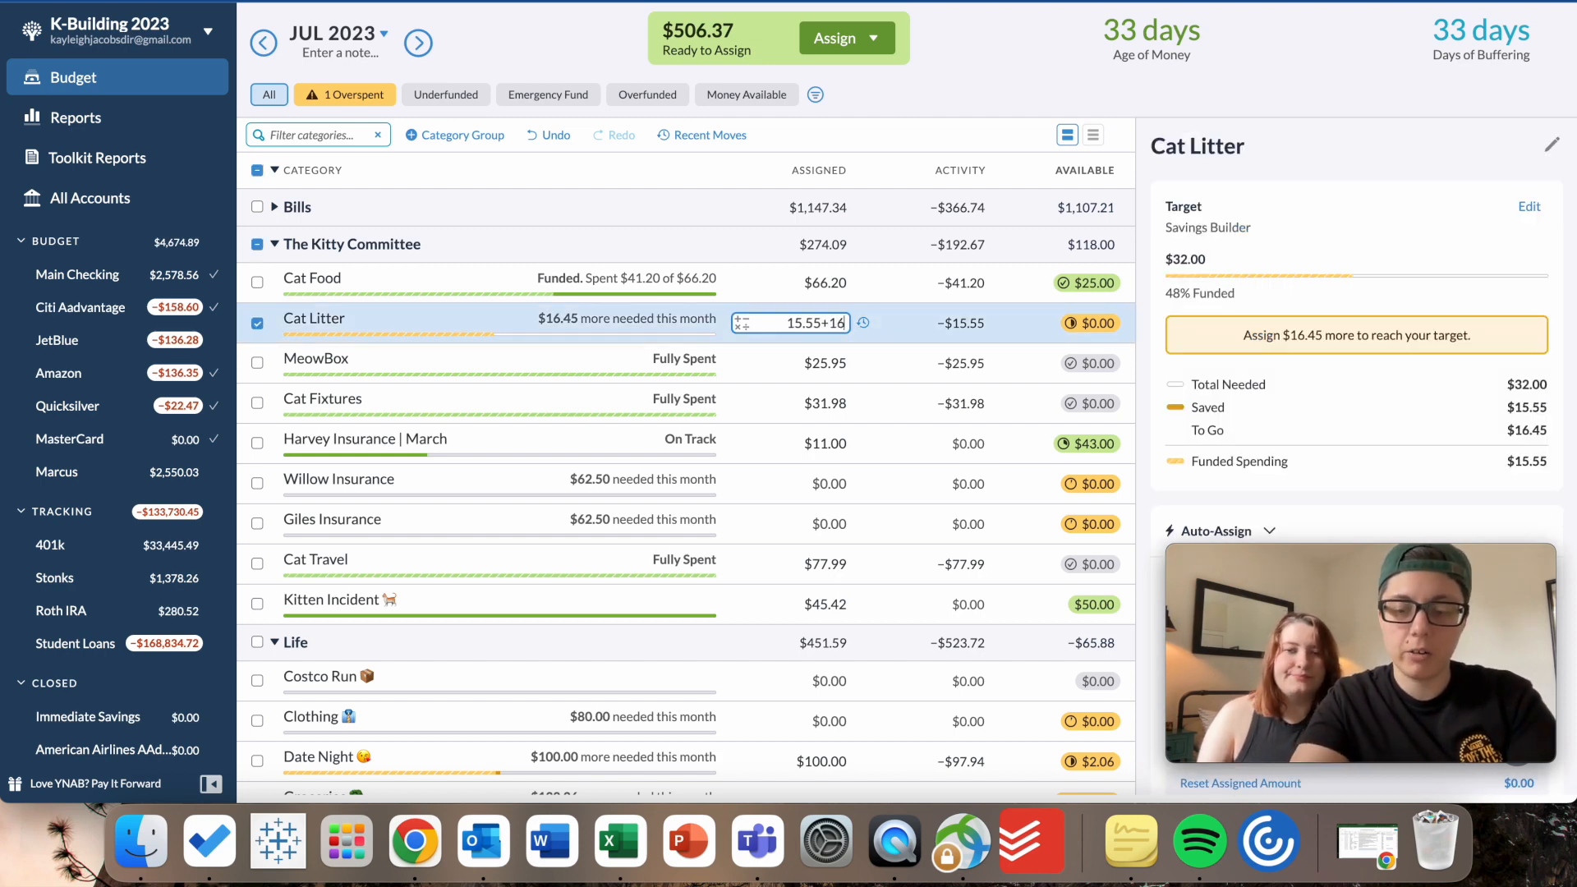
pyautogui.write('.45')
pyautogui.press('Return')
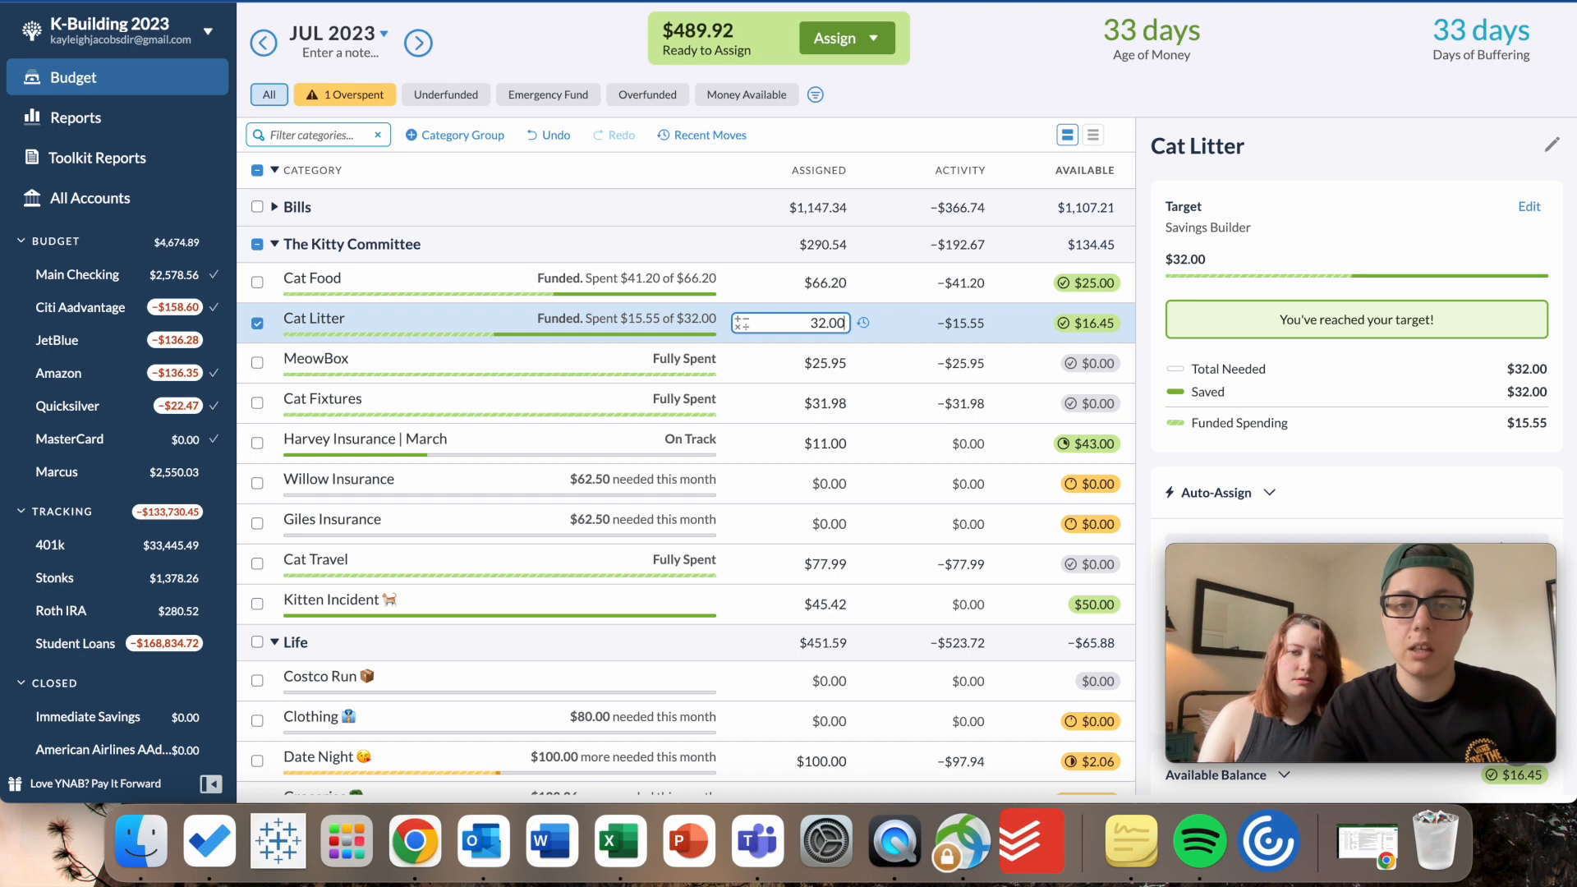
pyautogui.click(257, 323)
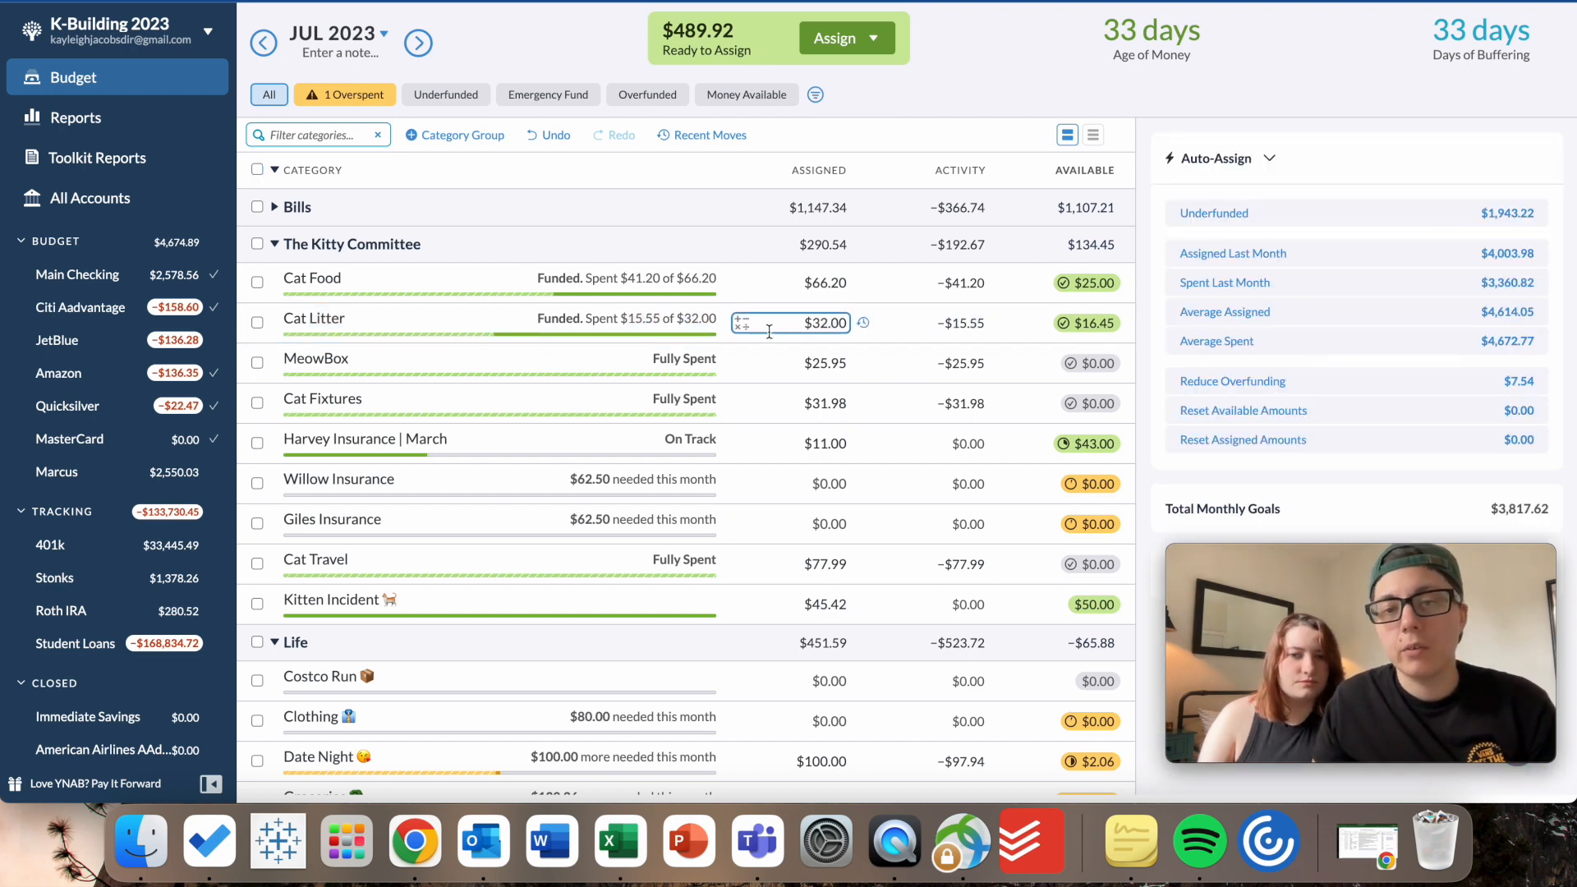
# Review the remaining Kitty Committee categories and the Life group for July funding needs, ending at Groceries.
pyautogui.scroll(-2, 894, 331)
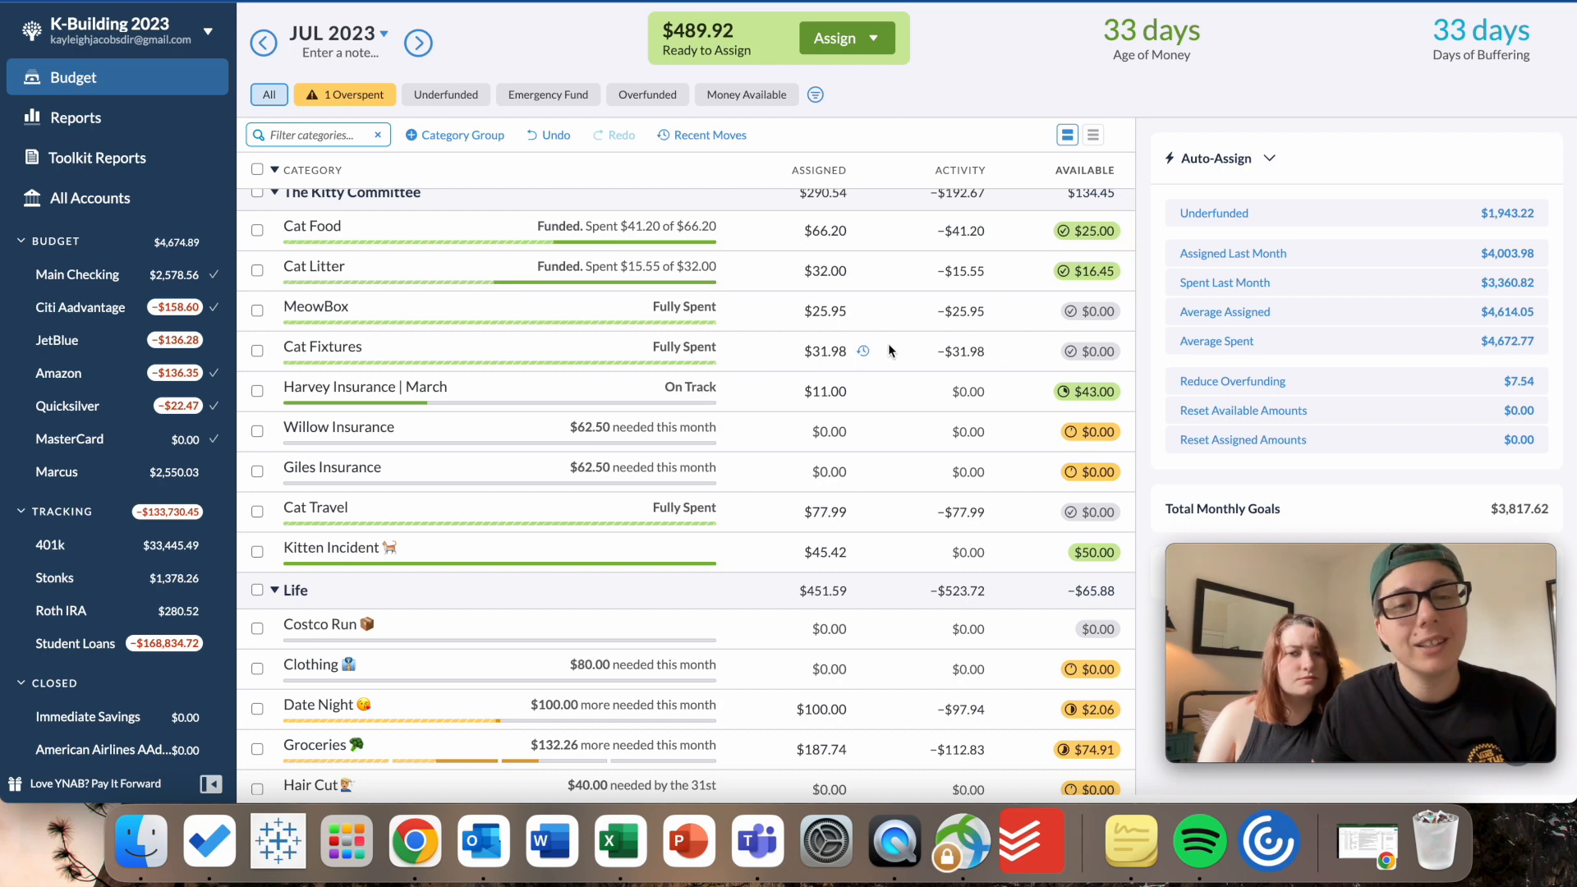
pyautogui.scroll(-2, 889, 343)
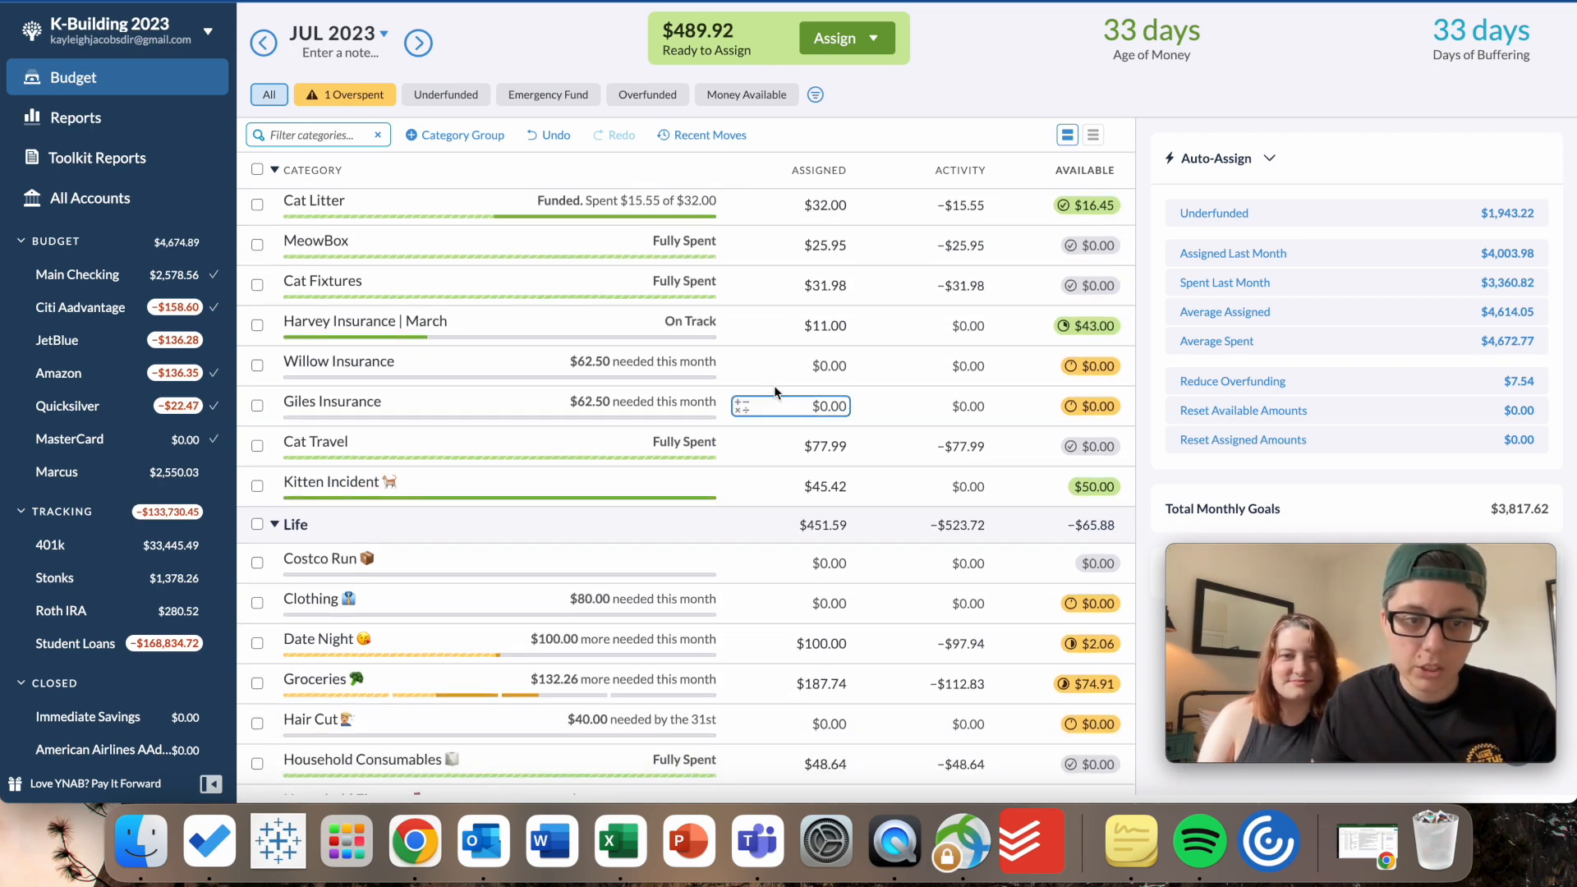
pyautogui.scroll(-3, 830, 367)
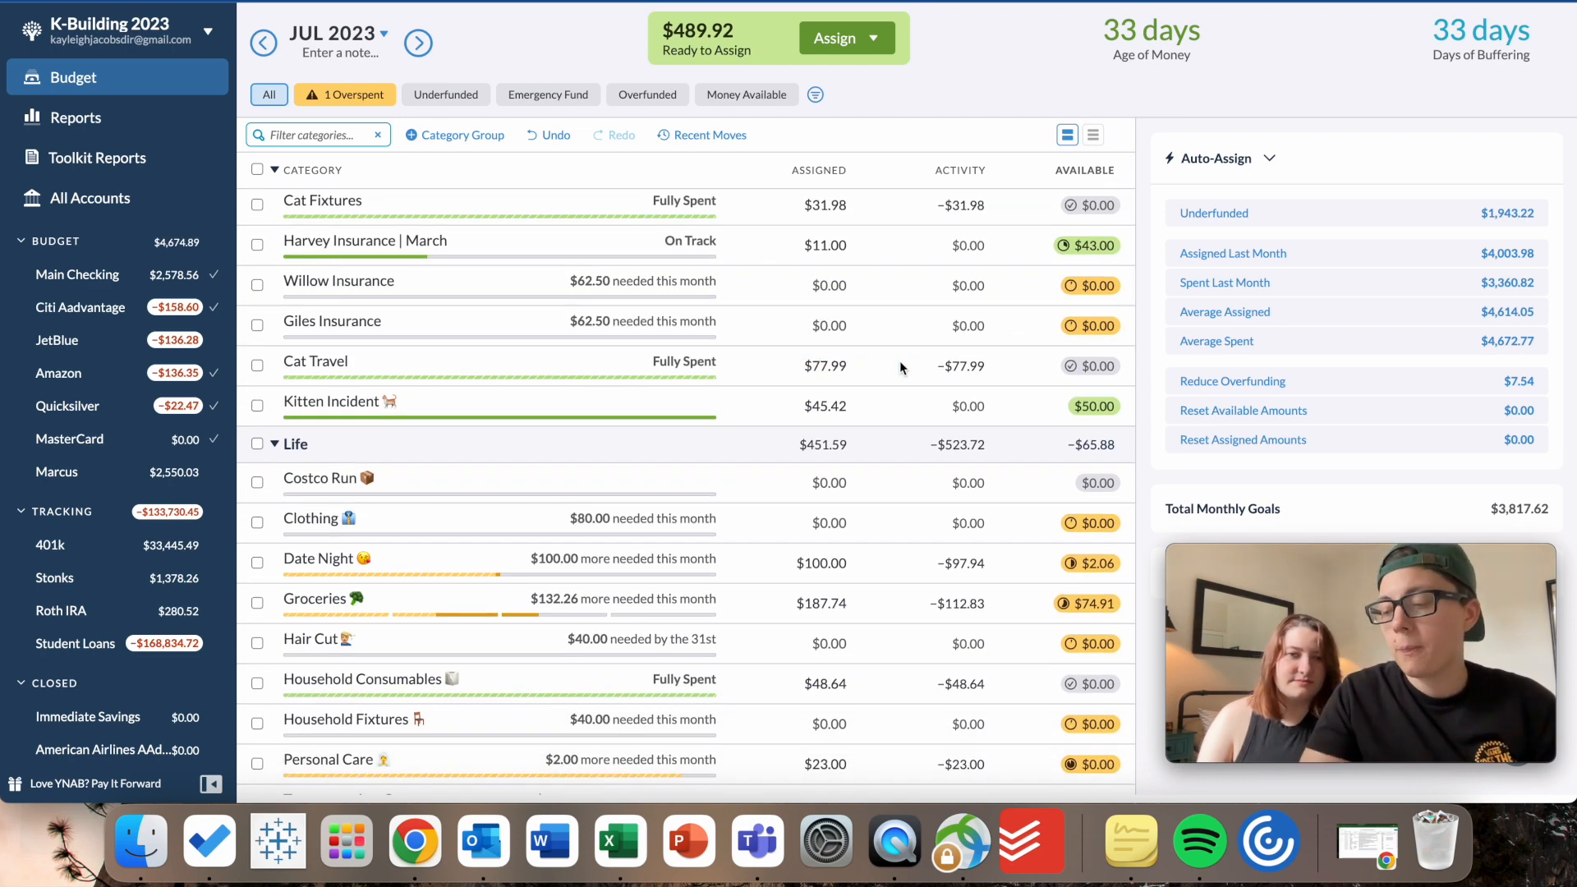
pyautogui.scroll(2, 899, 365)
pyautogui.scroll(-5, 872, 363)
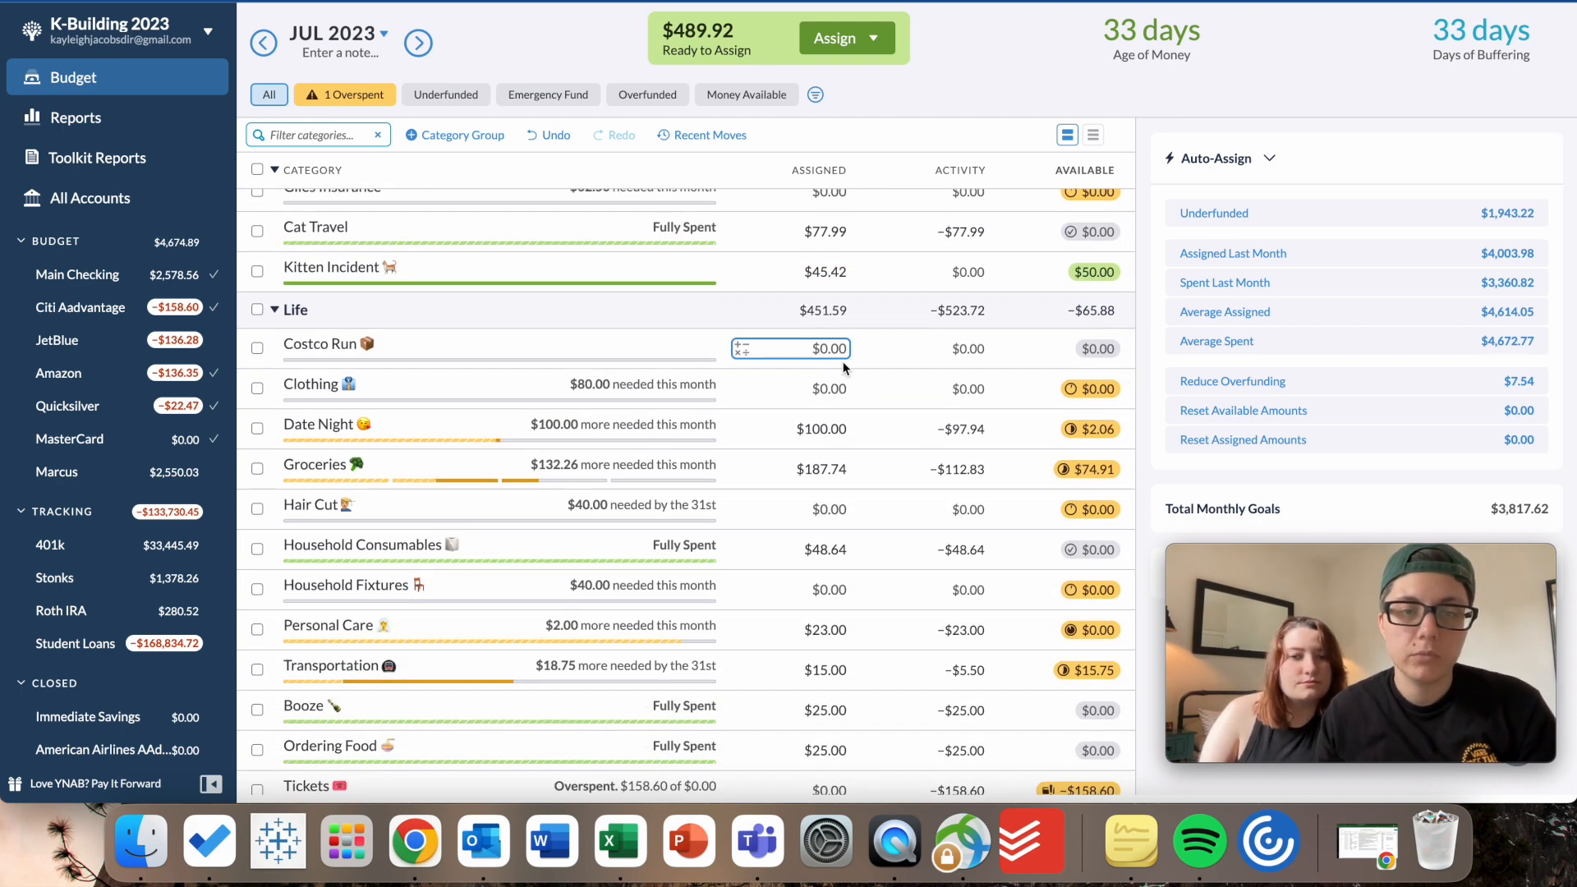
pyautogui.scroll(-2, 846, 368)
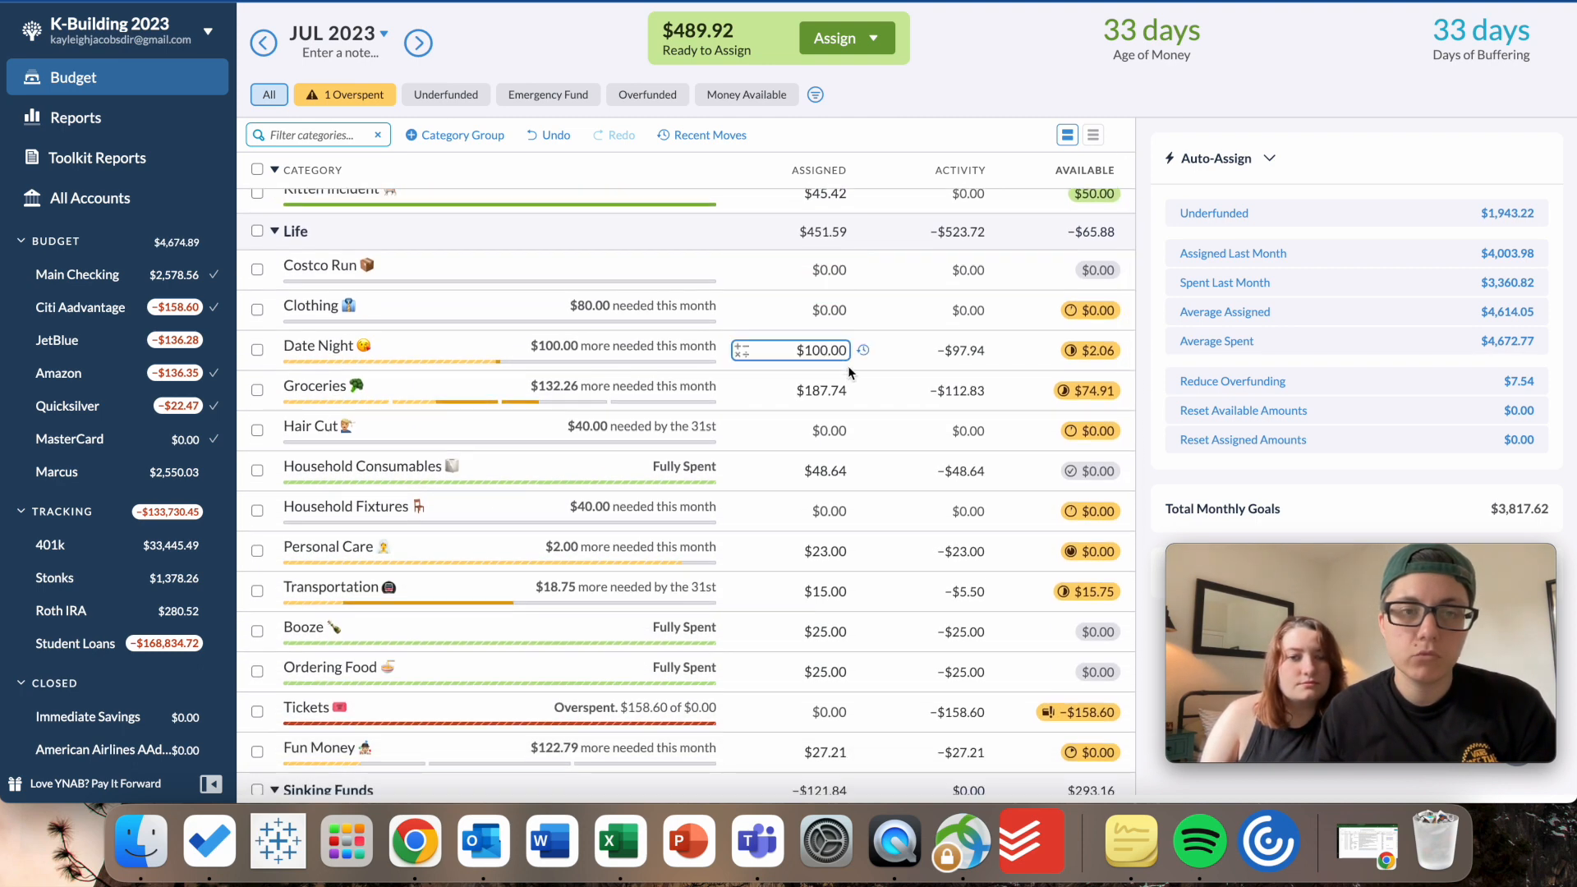
pyautogui.scroll(-1, 846, 365)
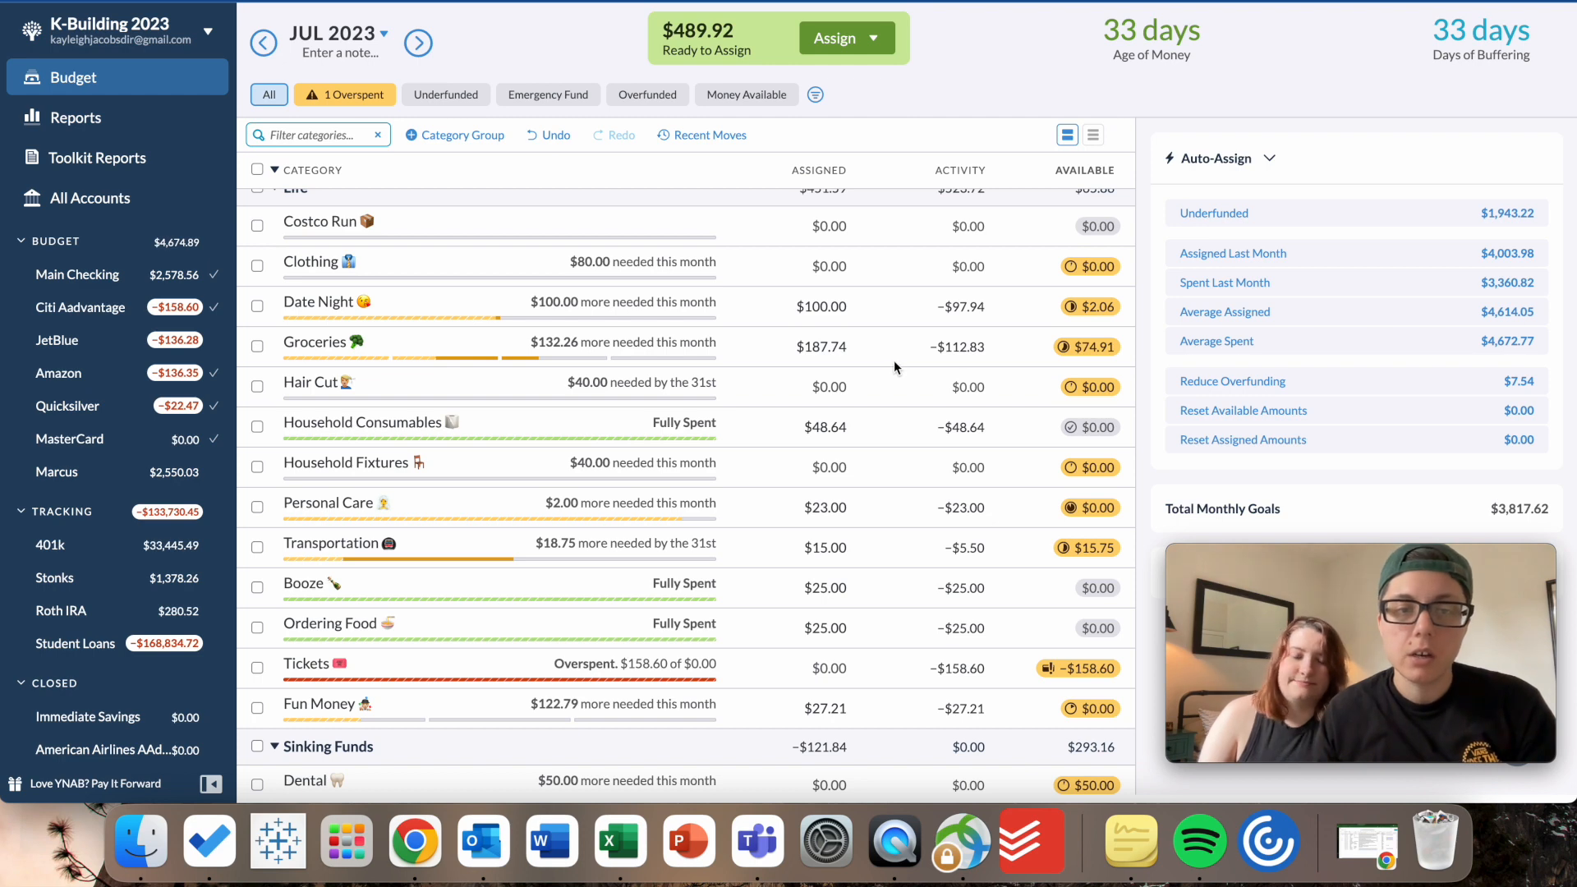
pyautogui.click(848, 348)
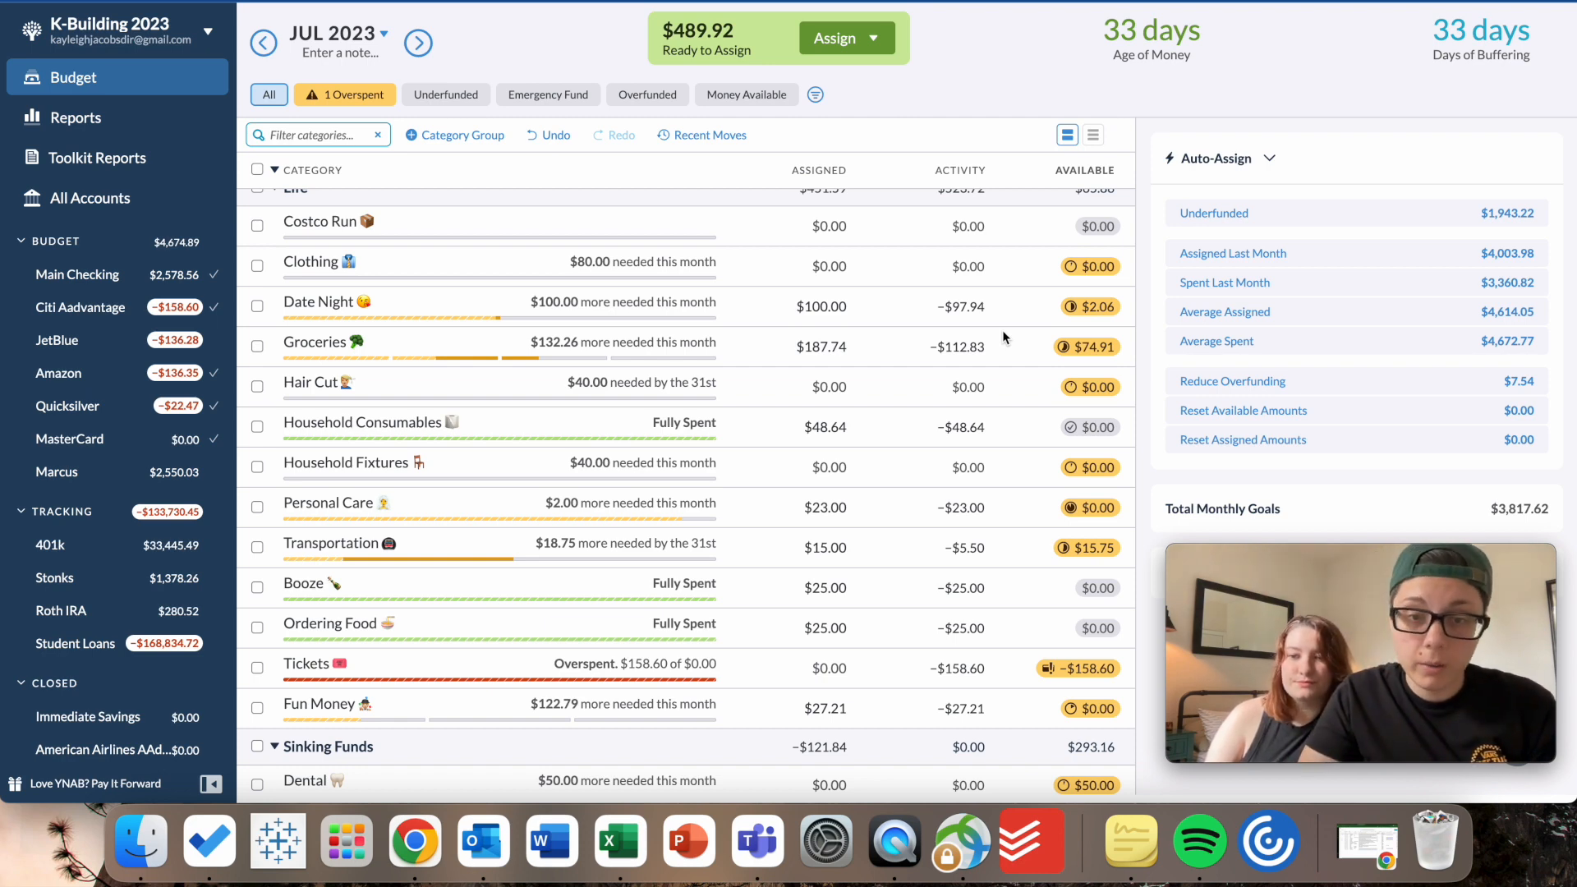
# Add $132.26 to the assigned amount for Groceries in the Life group, bringing it to $320.00, and deselect it.
pyautogui.click(1003, 337)
pyautogui.write('+132')
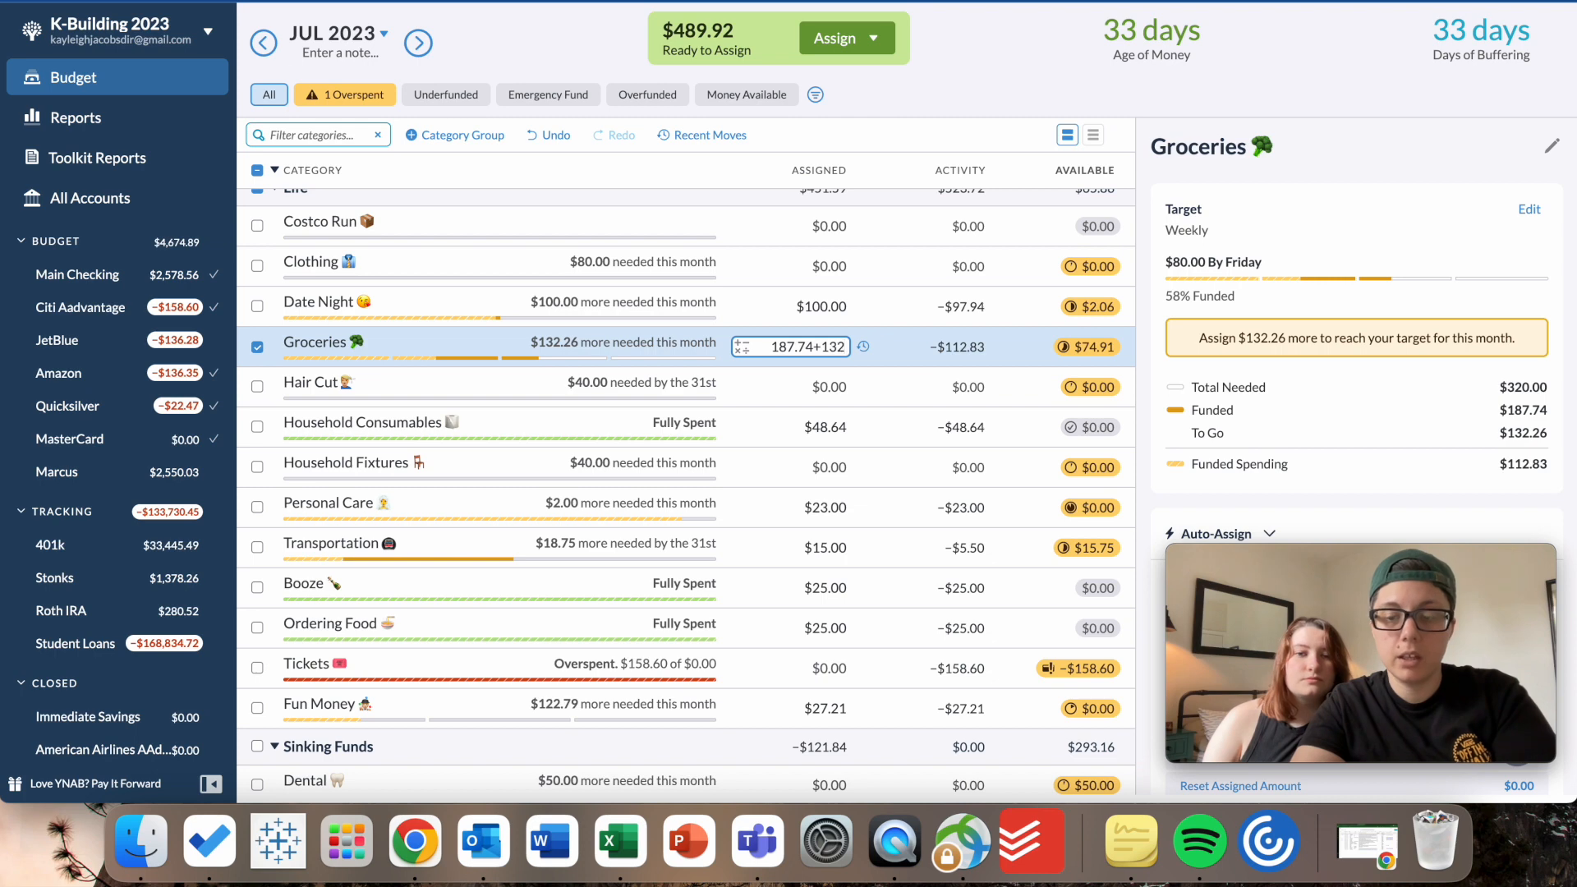
pyautogui.write('.26')
pyautogui.press('Return')
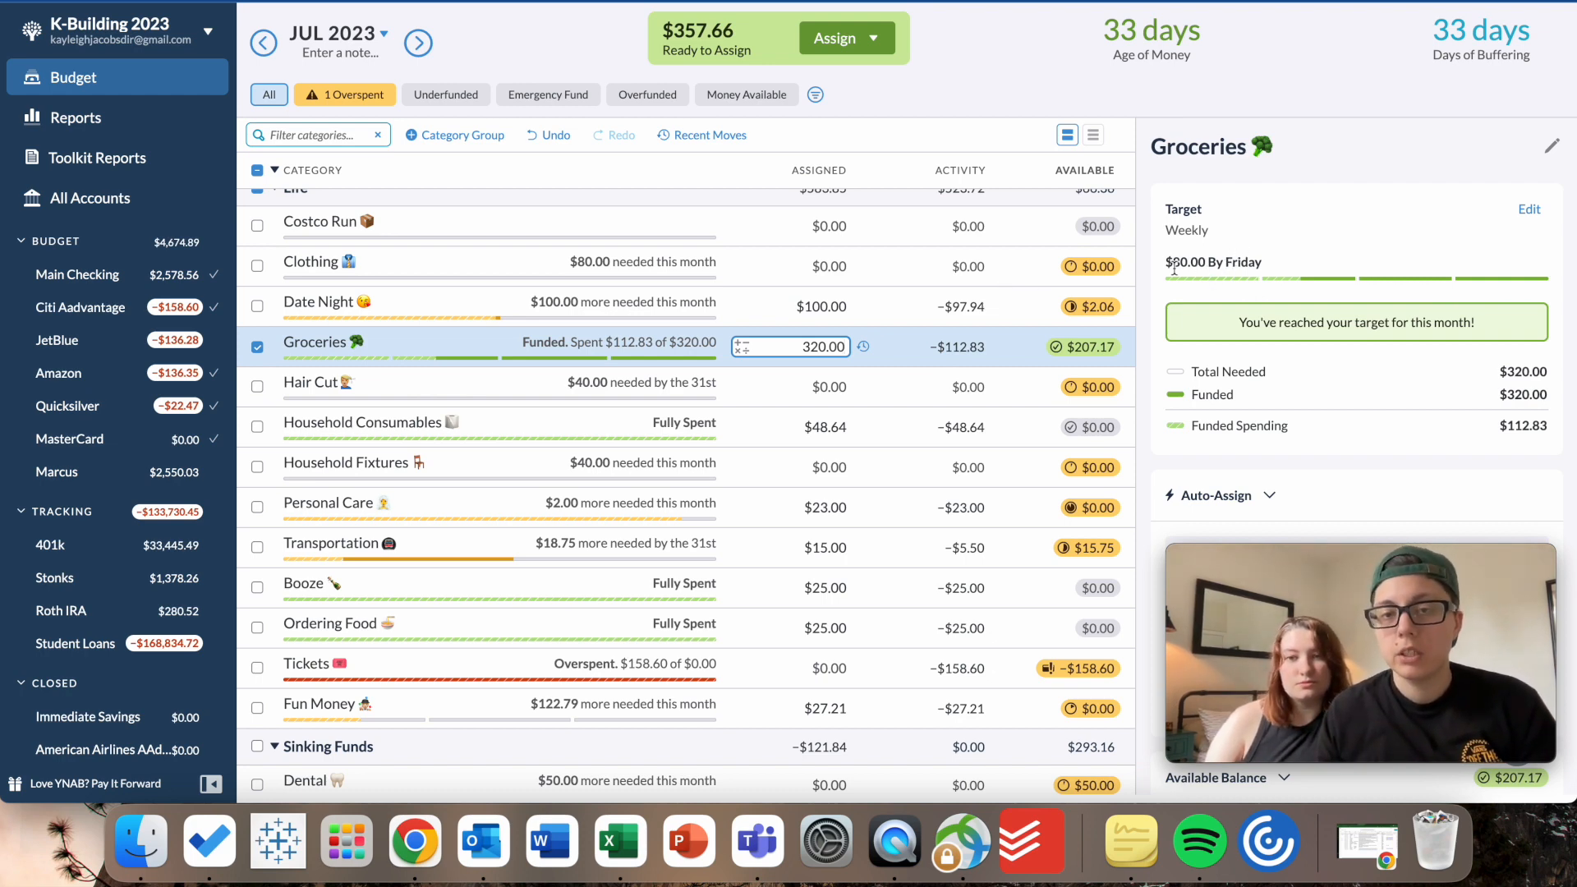
pyautogui.click(257, 346)
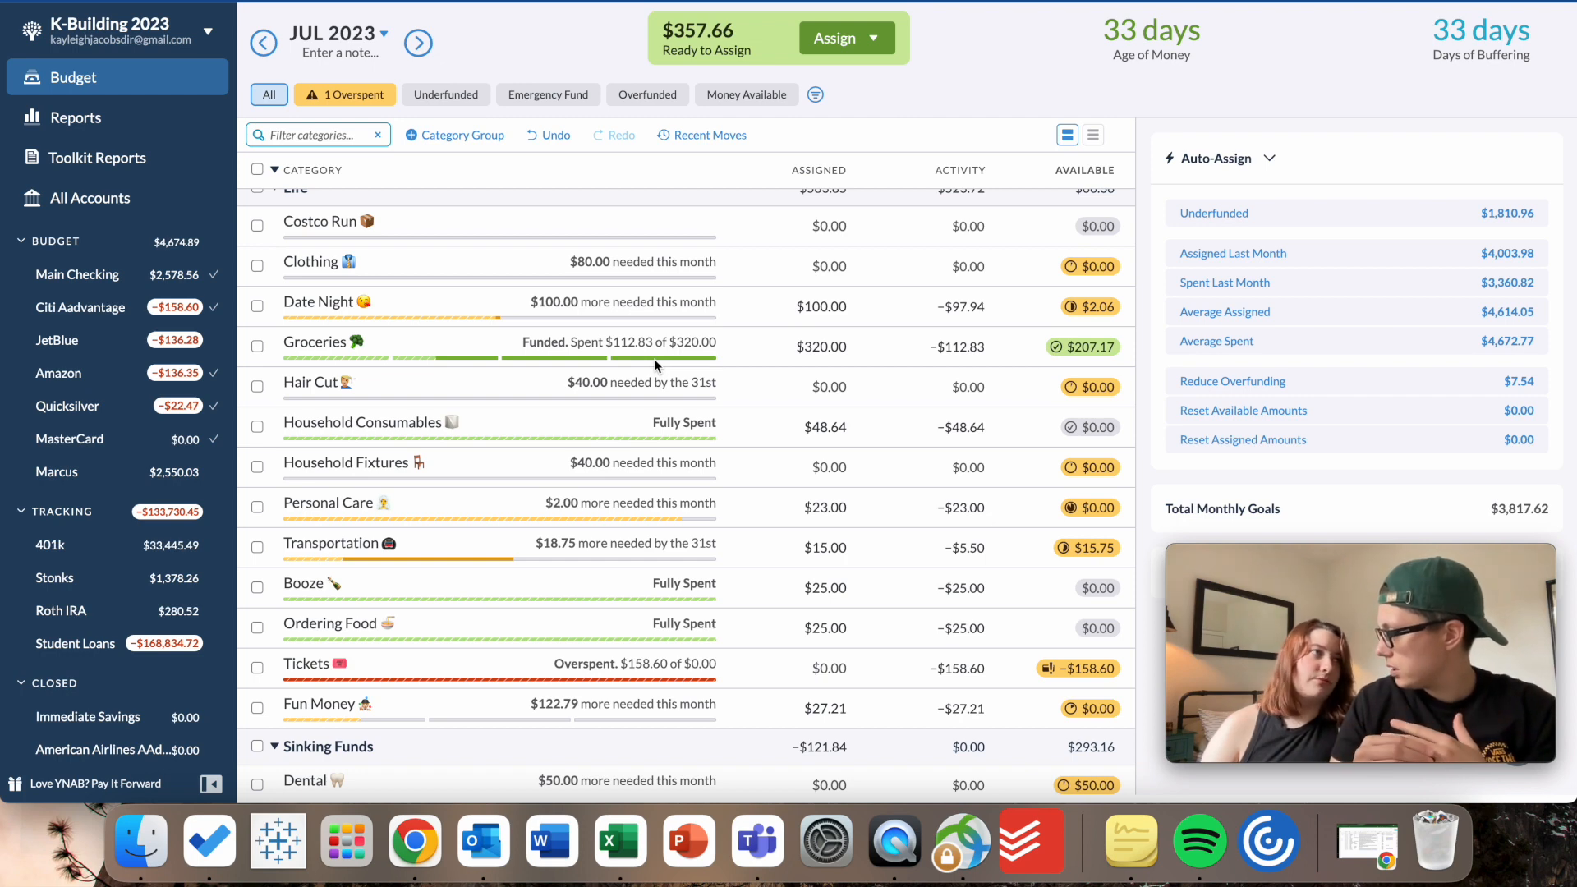
# Review the Life group's categories around Date Night, Groceries and Hair Cut to decide which to fund.
pyautogui.scroll(-1, 657, 365)
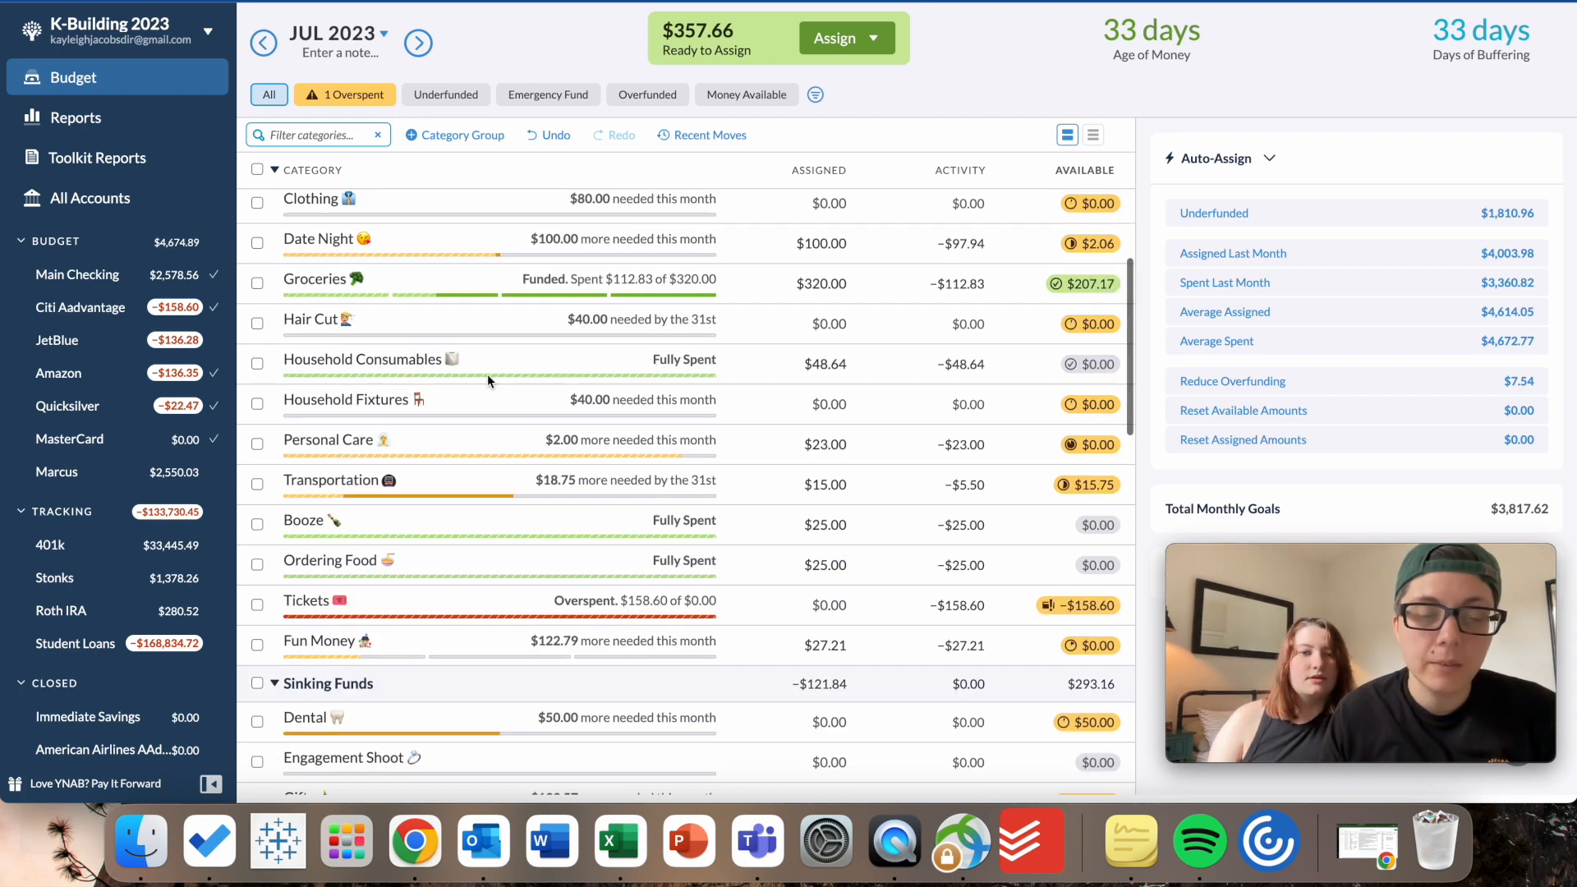
pyautogui.scroll(-1, 406, 381)
pyautogui.scroll(1, 406, 382)
pyautogui.click(782, 279)
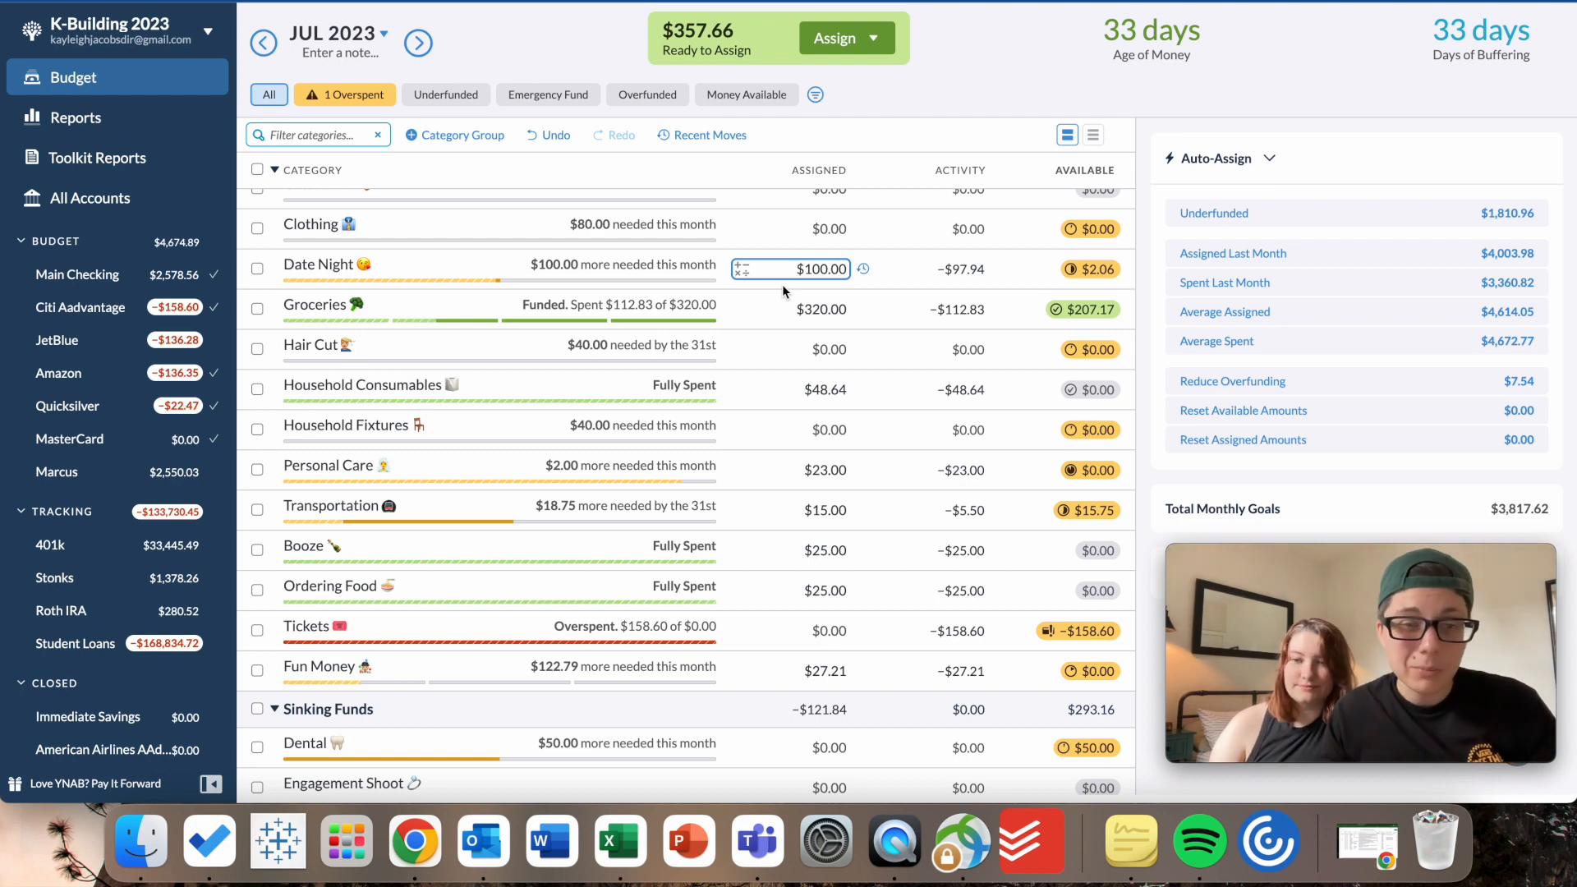
pyautogui.press('Tab')
pyautogui.press('Tab')
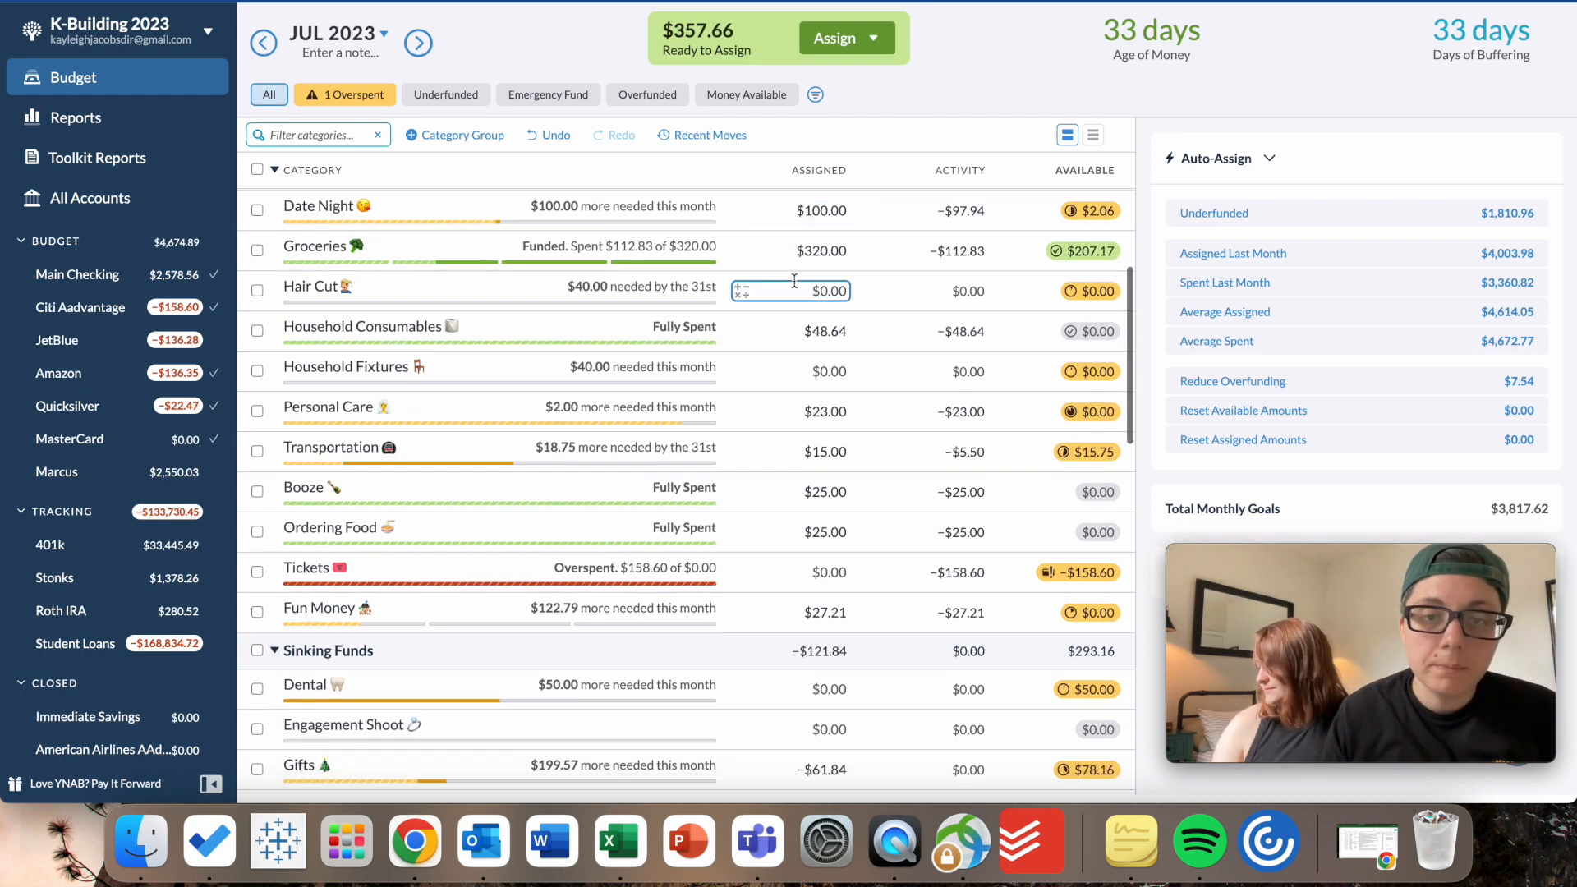
pyautogui.scroll(1, 794, 292)
pyautogui.click(794, 289)
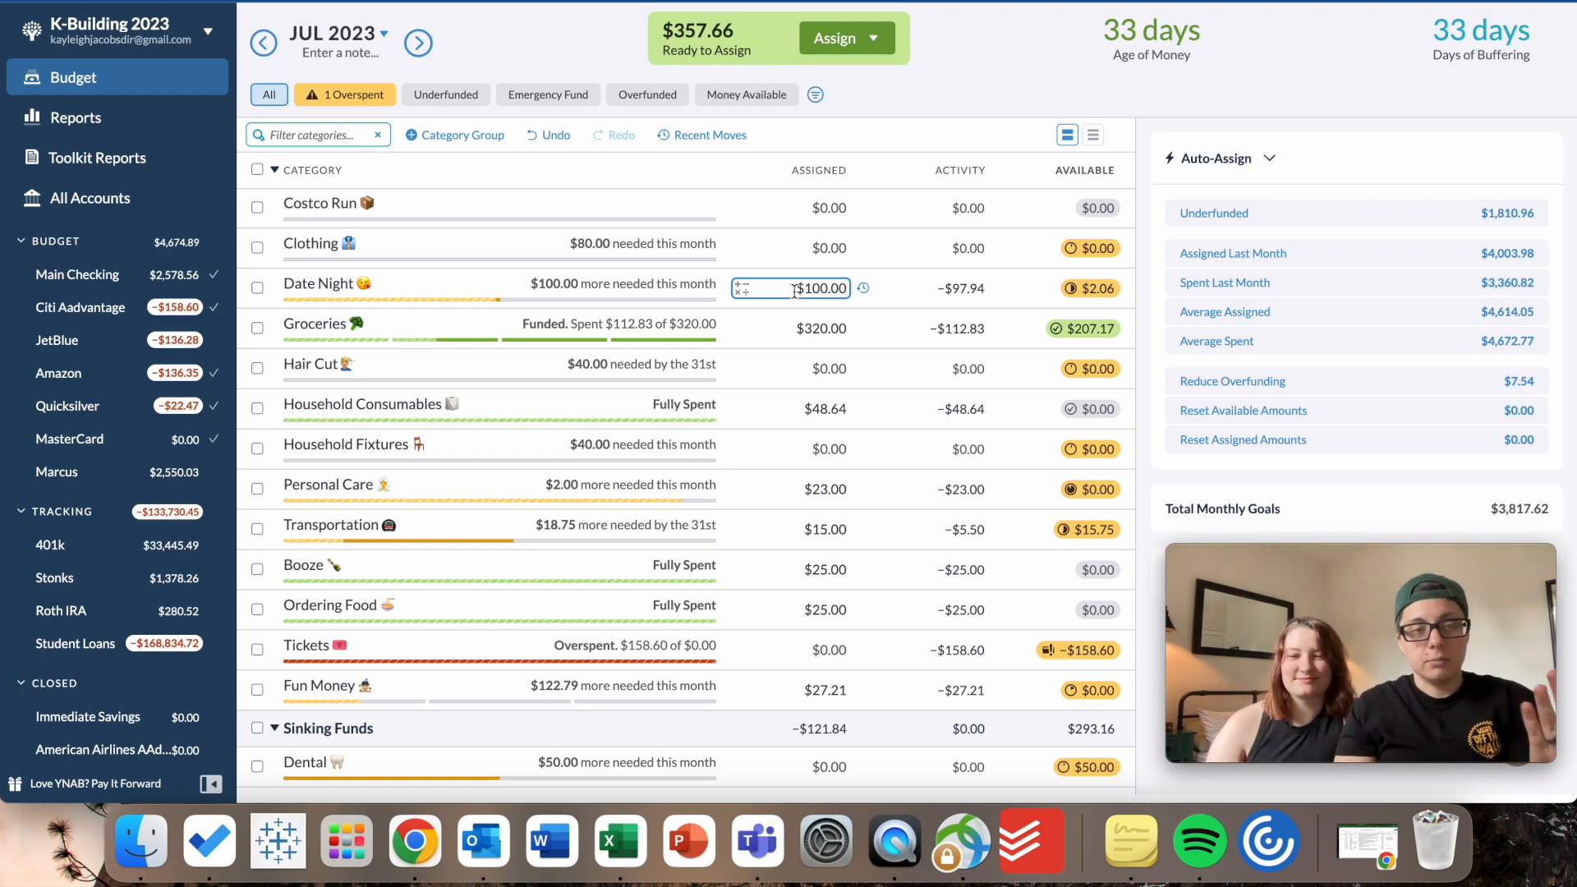
pyautogui.click(754, 327)
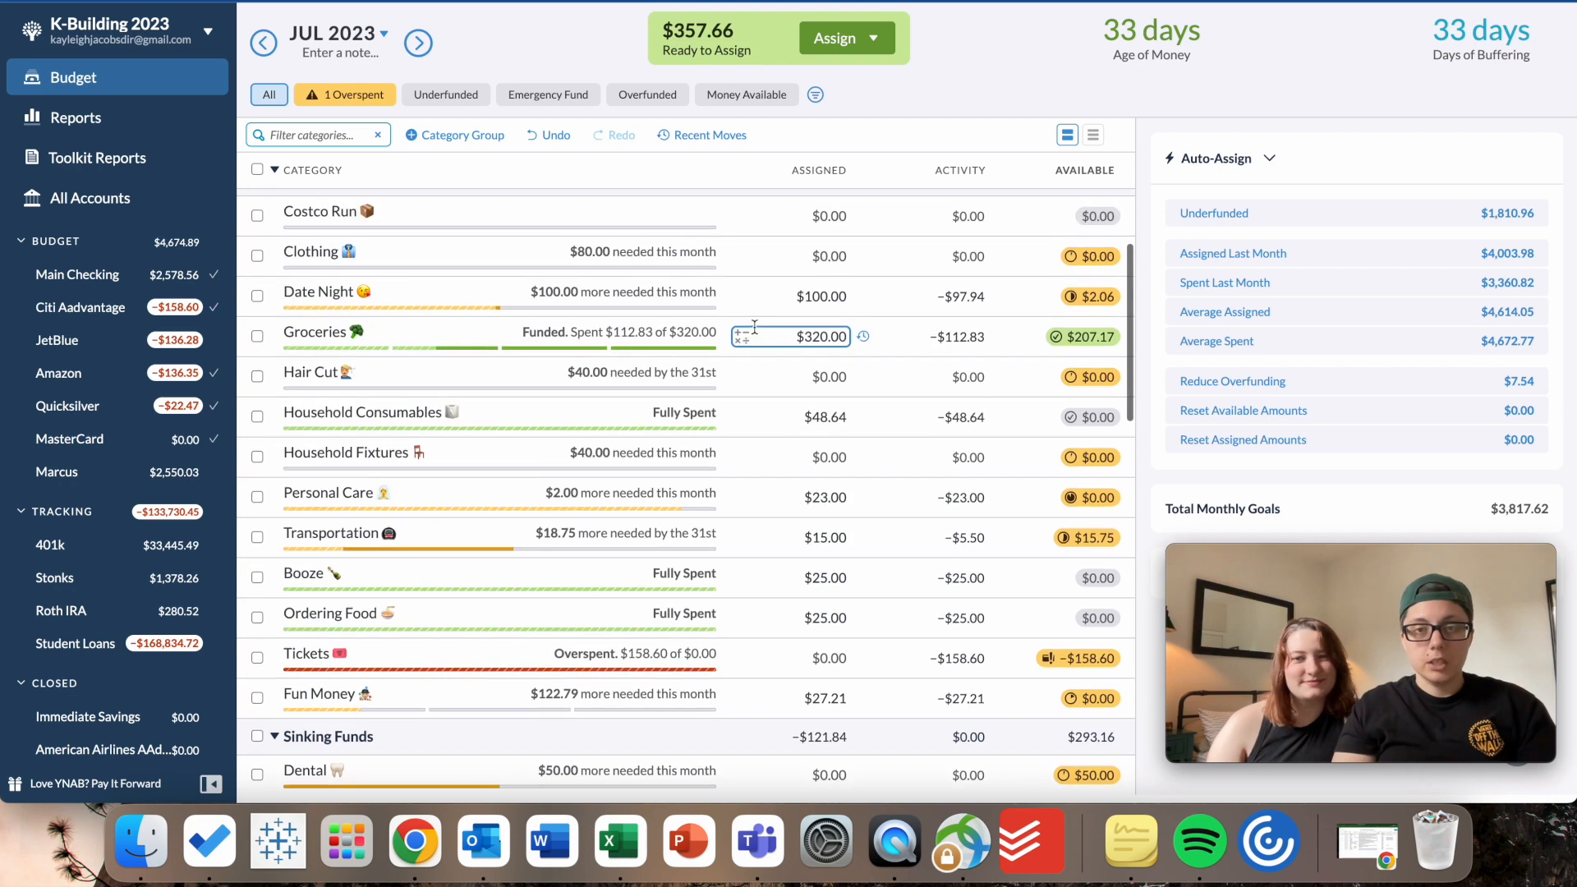
pyautogui.scroll(1, 754, 328)
pyautogui.click(756, 328)
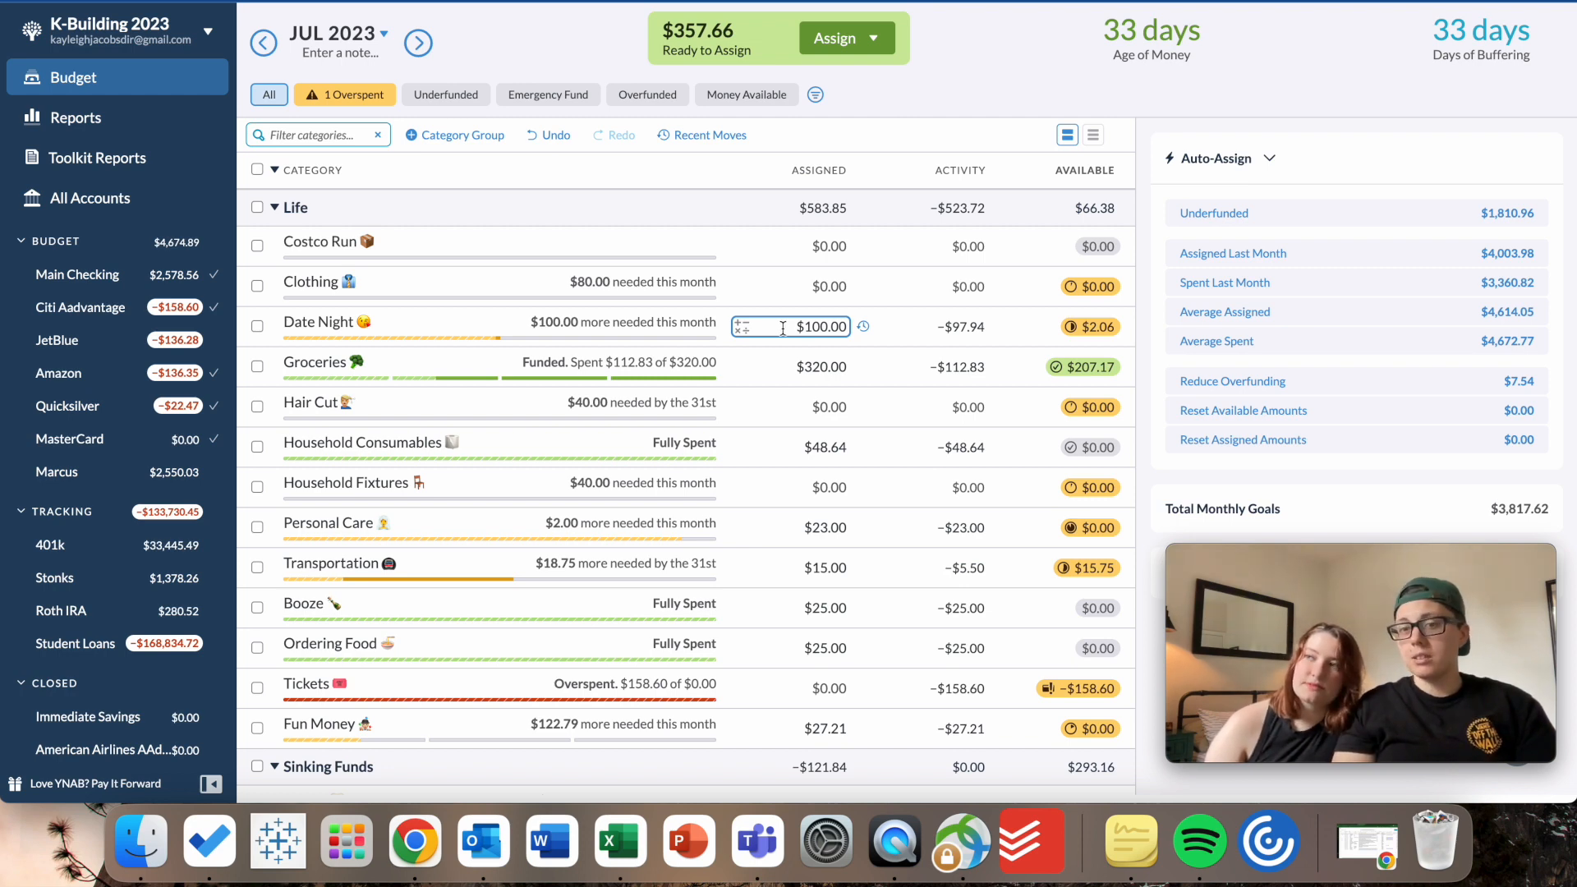
# Add $20 to the assigned amount for Date Night, bringing it to $120.00, and deselect it.
pyautogui.click(783, 328)
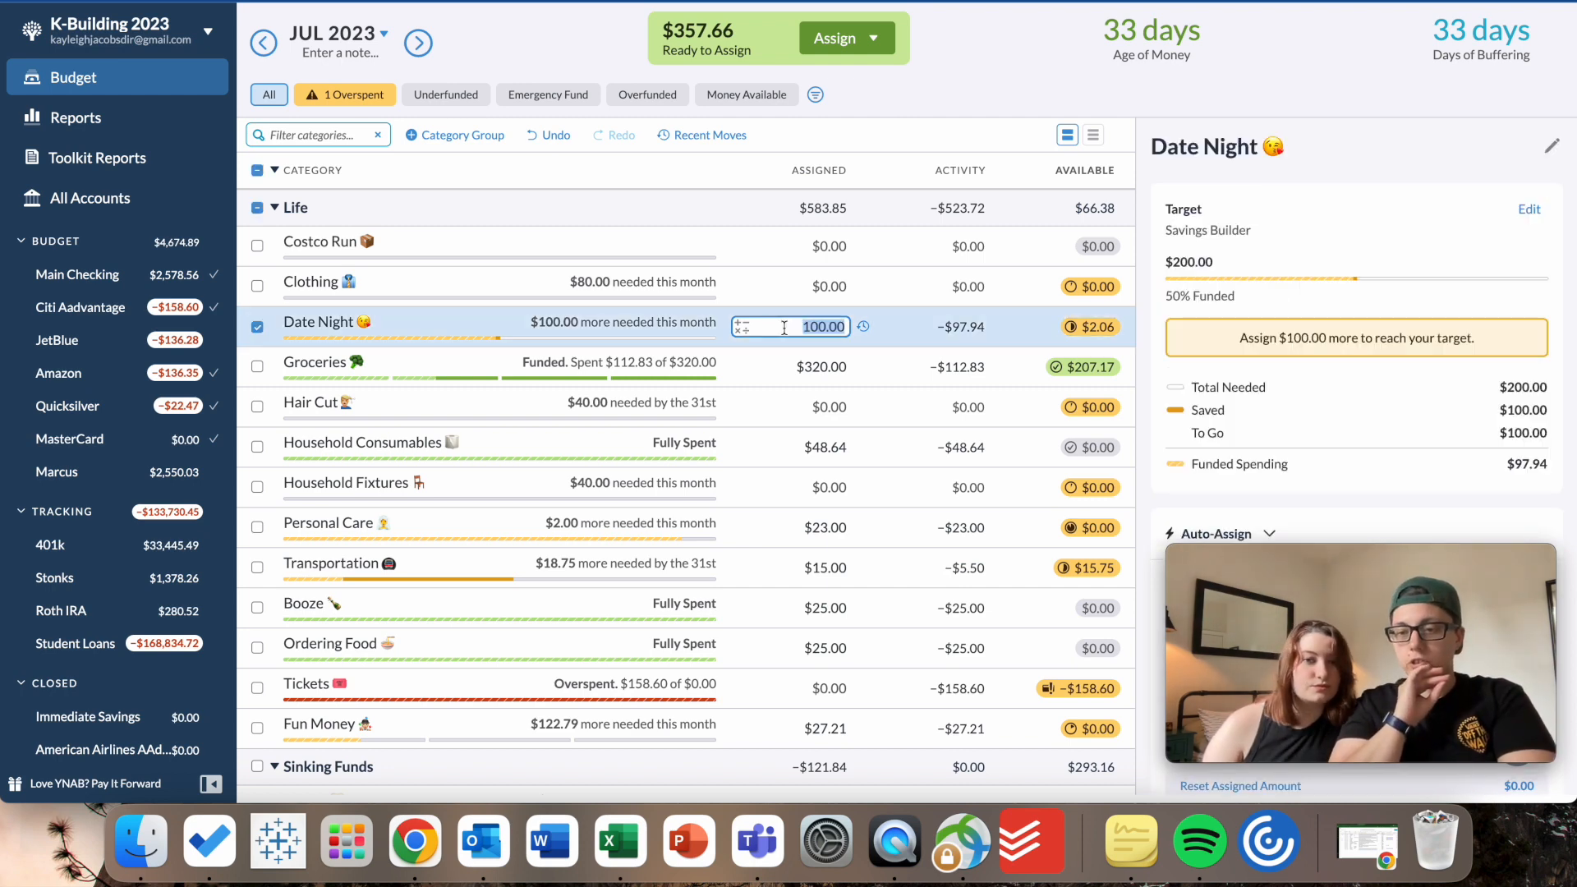
pyautogui.write('+20')
pyautogui.press('Return')
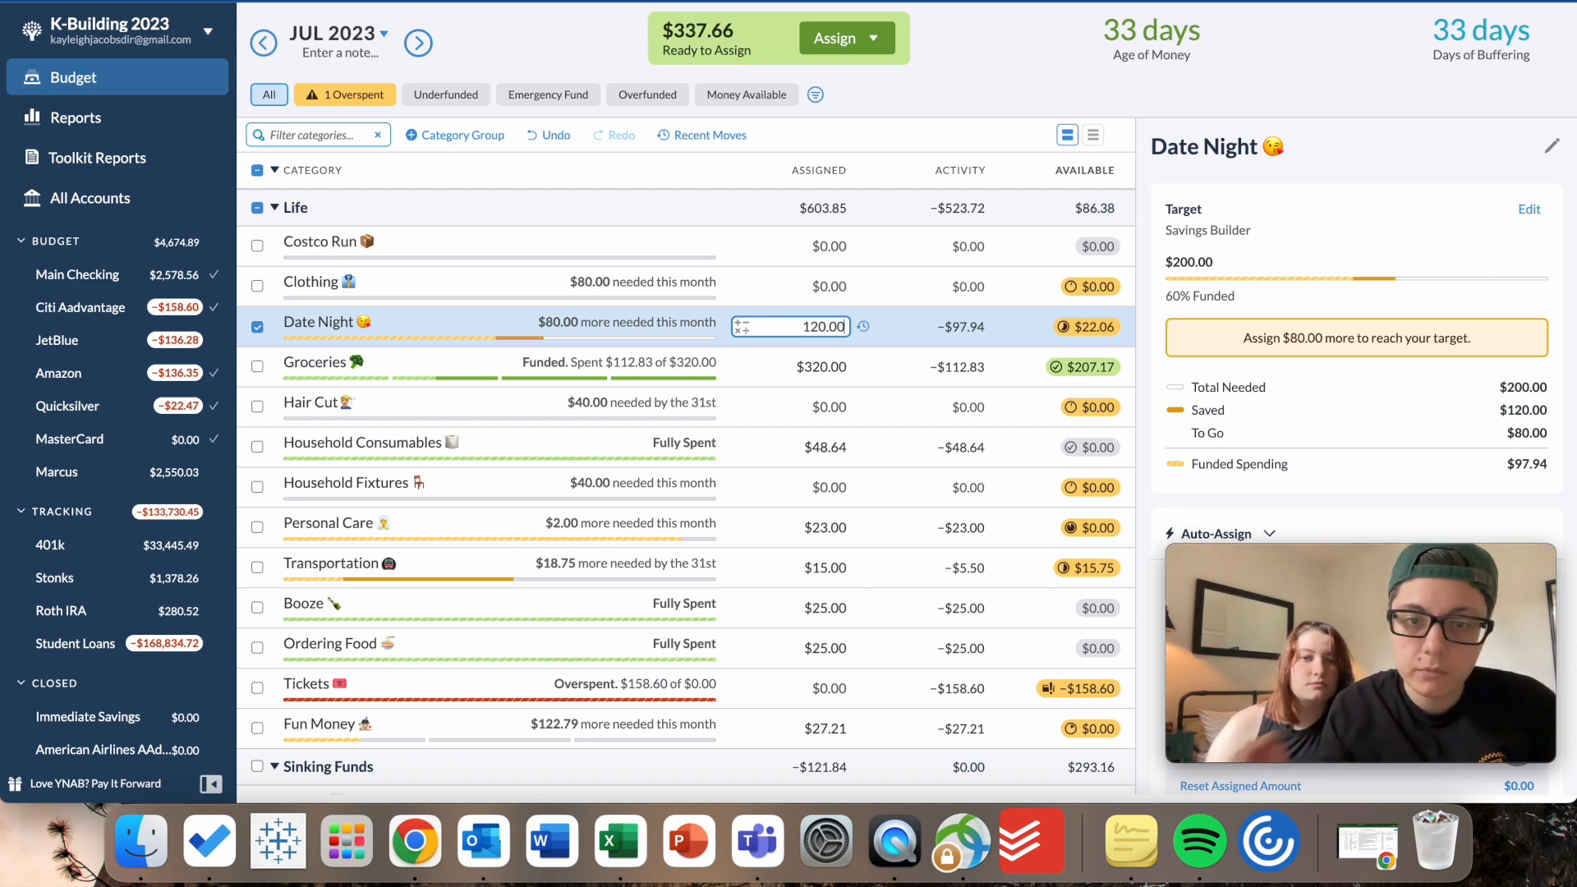
pyautogui.click(258, 331)
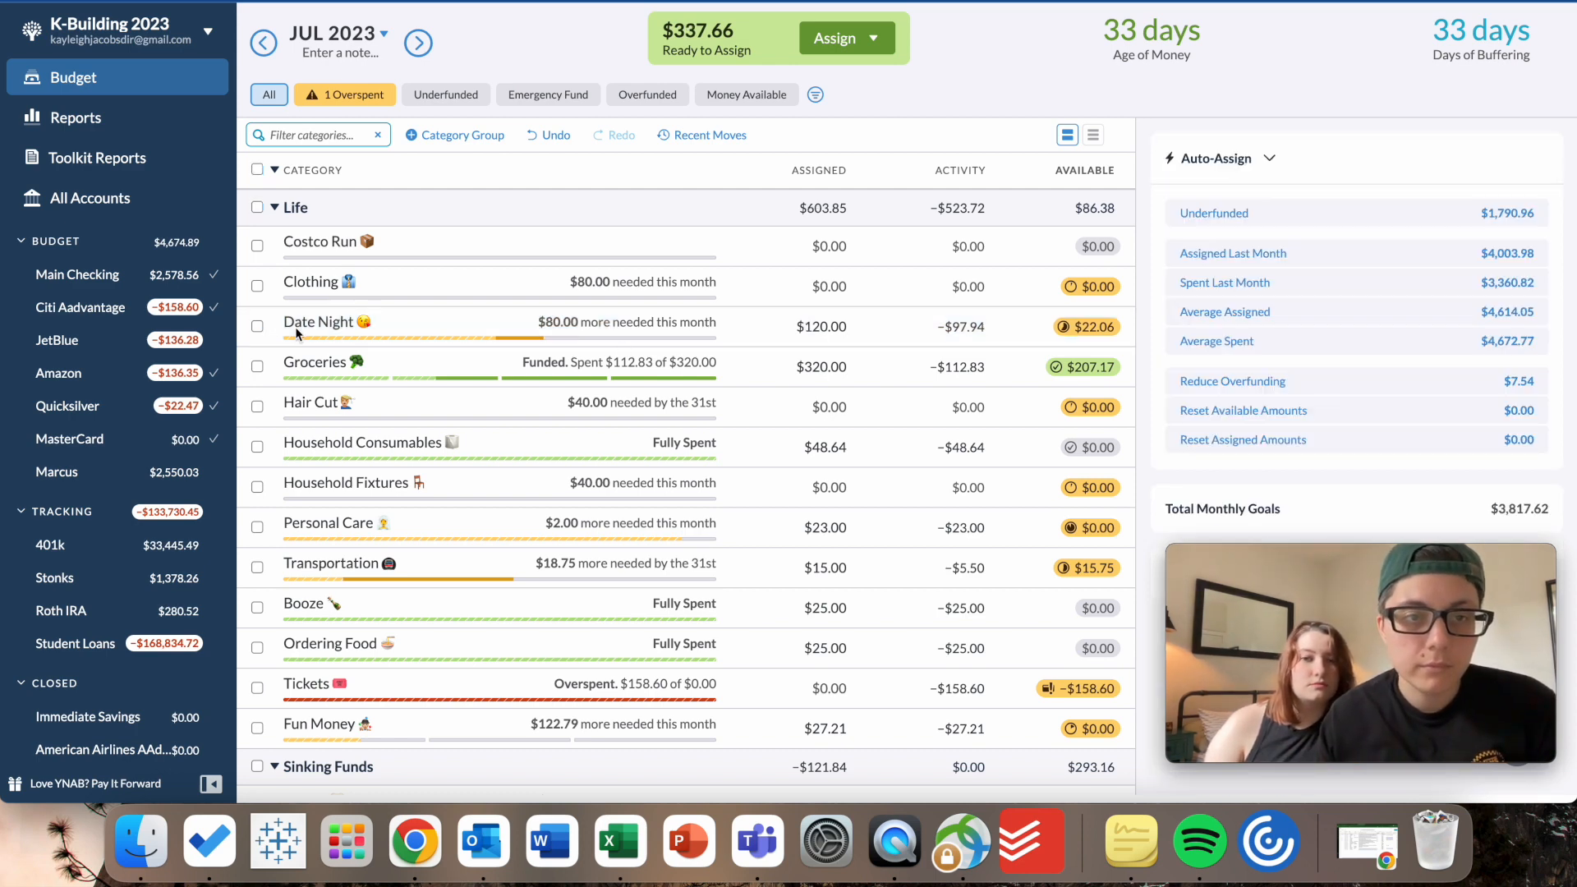
# Assign $40 to Hair Cut in the Life group and deselect it.
pyautogui.click(791, 363)
pyautogui.scroll(-3, 789, 366)
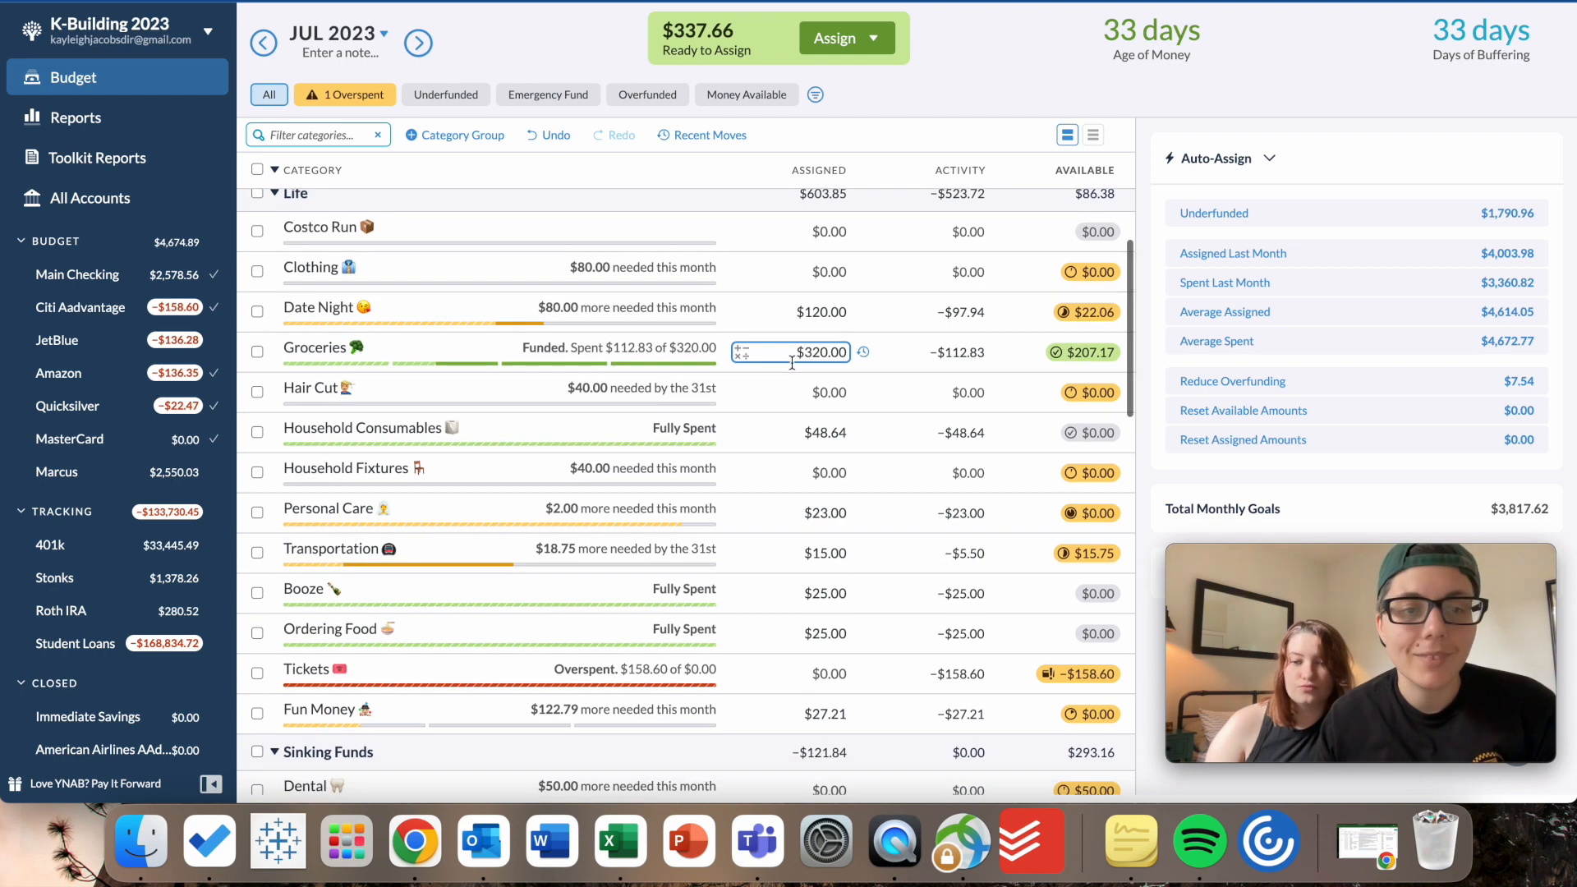
pyautogui.click(768, 370)
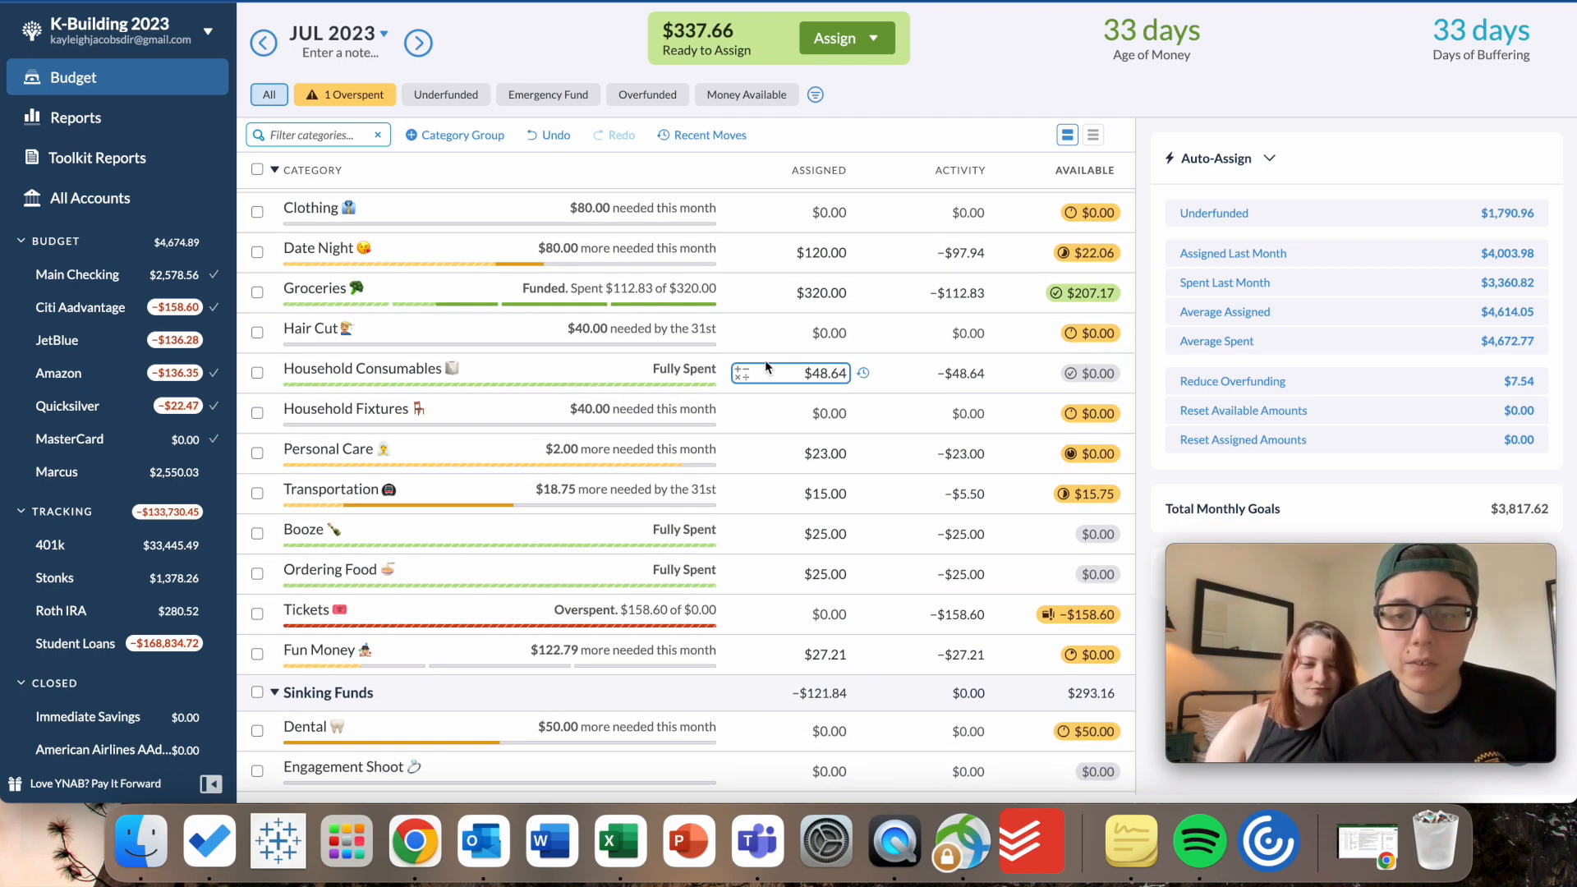
pyautogui.scroll(-2, 765, 365)
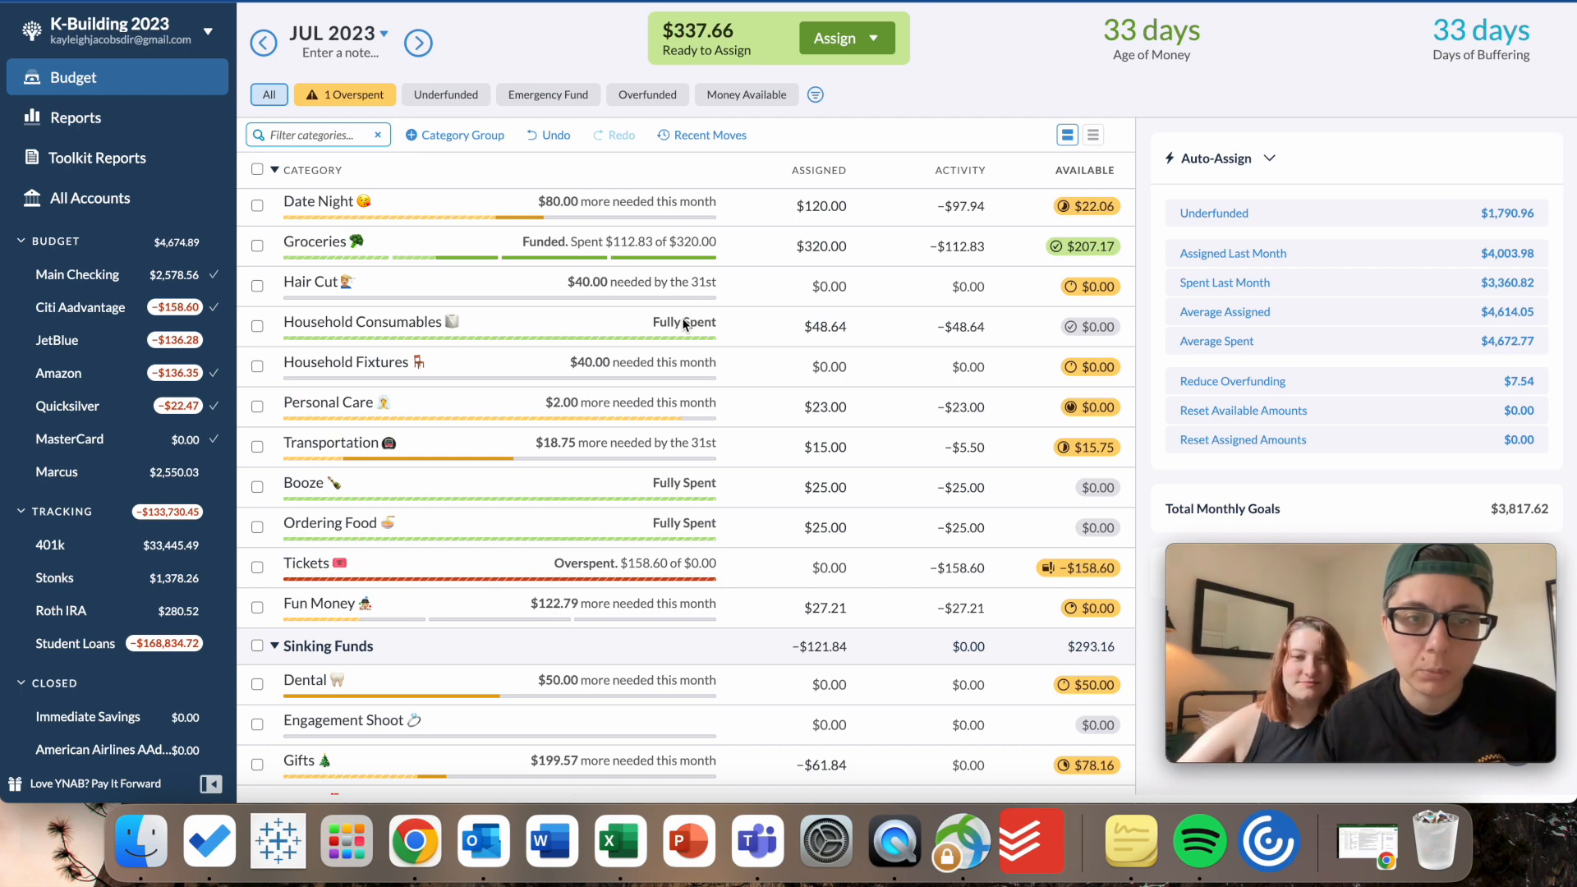
pyautogui.click(843, 288)
pyautogui.write('40')
pyautogui.press('Return')
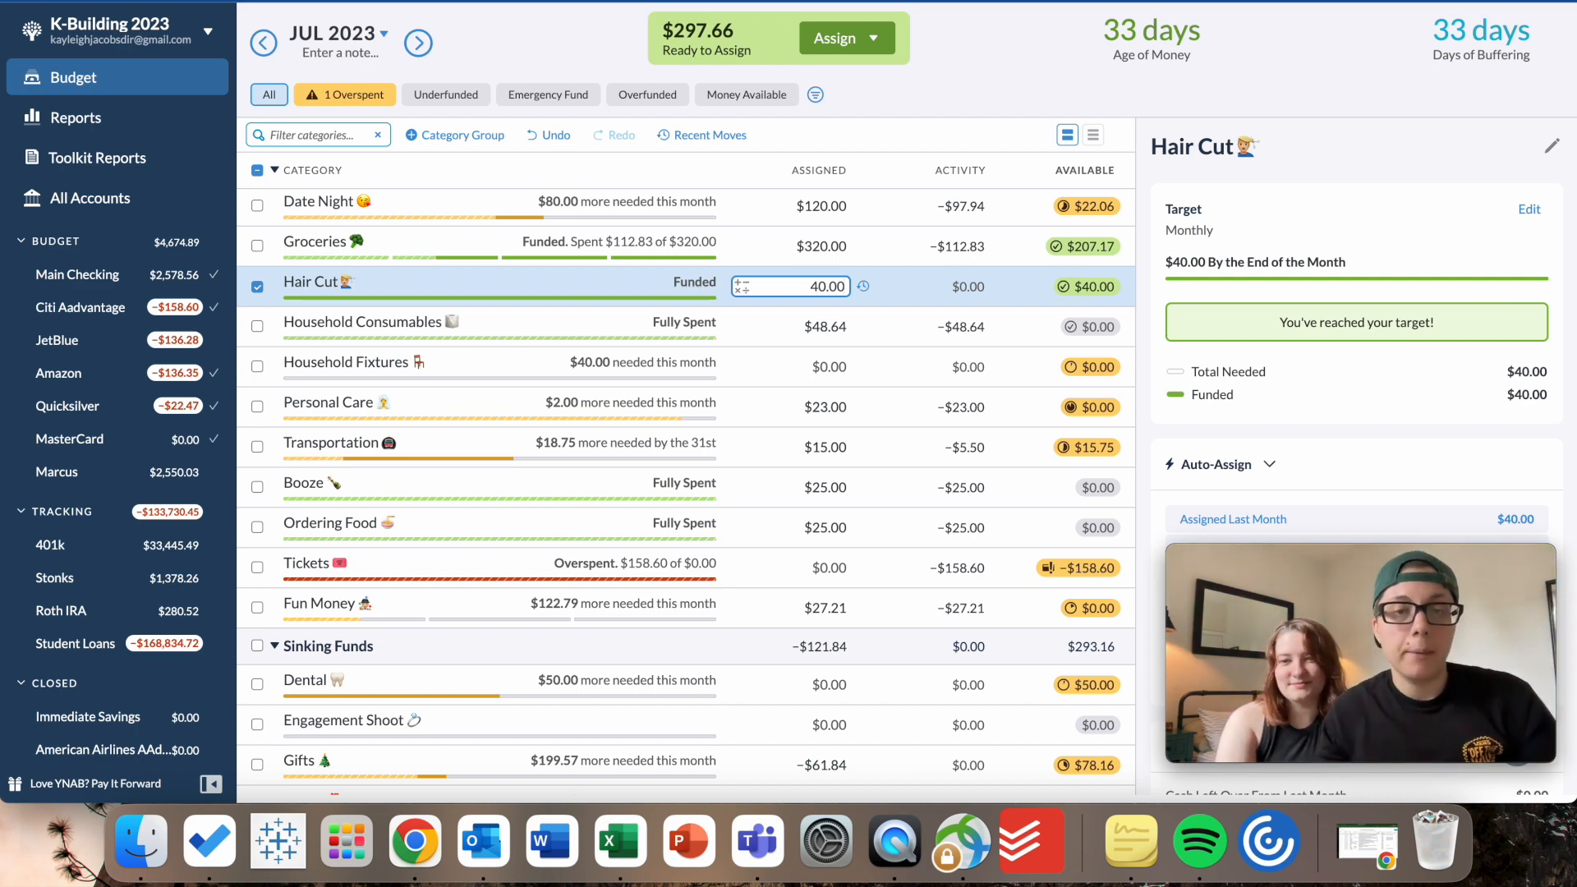
pyautogui.click(804, 327)
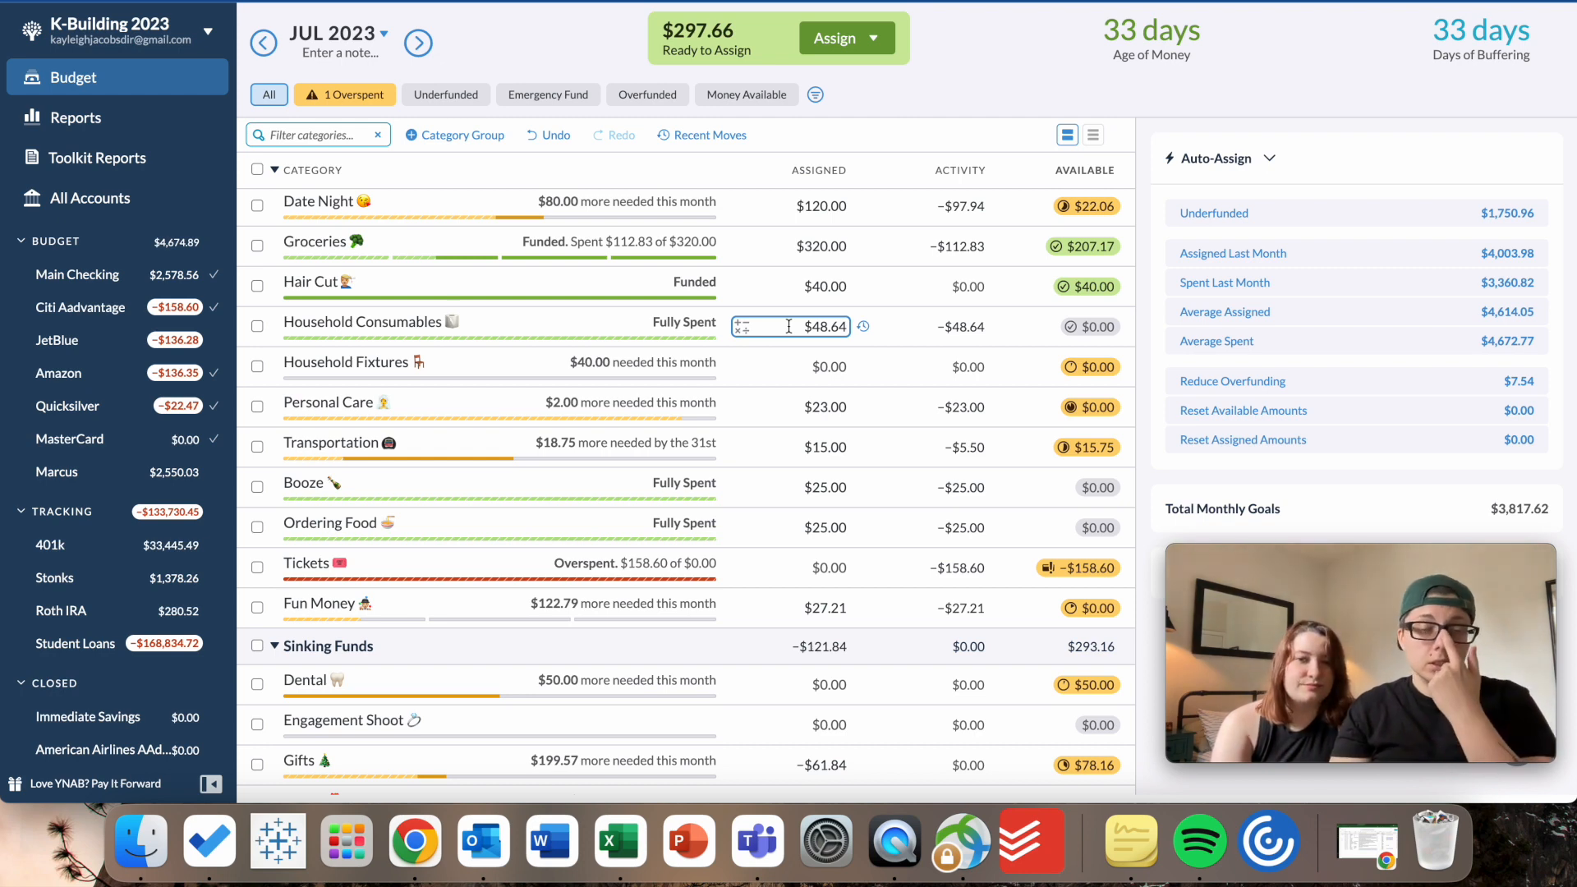
# Raise the assigned amount for Personal Care to $25.00 and deselect it.
pyautogui.scroll(-3, 805, 345)
pyautogui.click(784, 300)
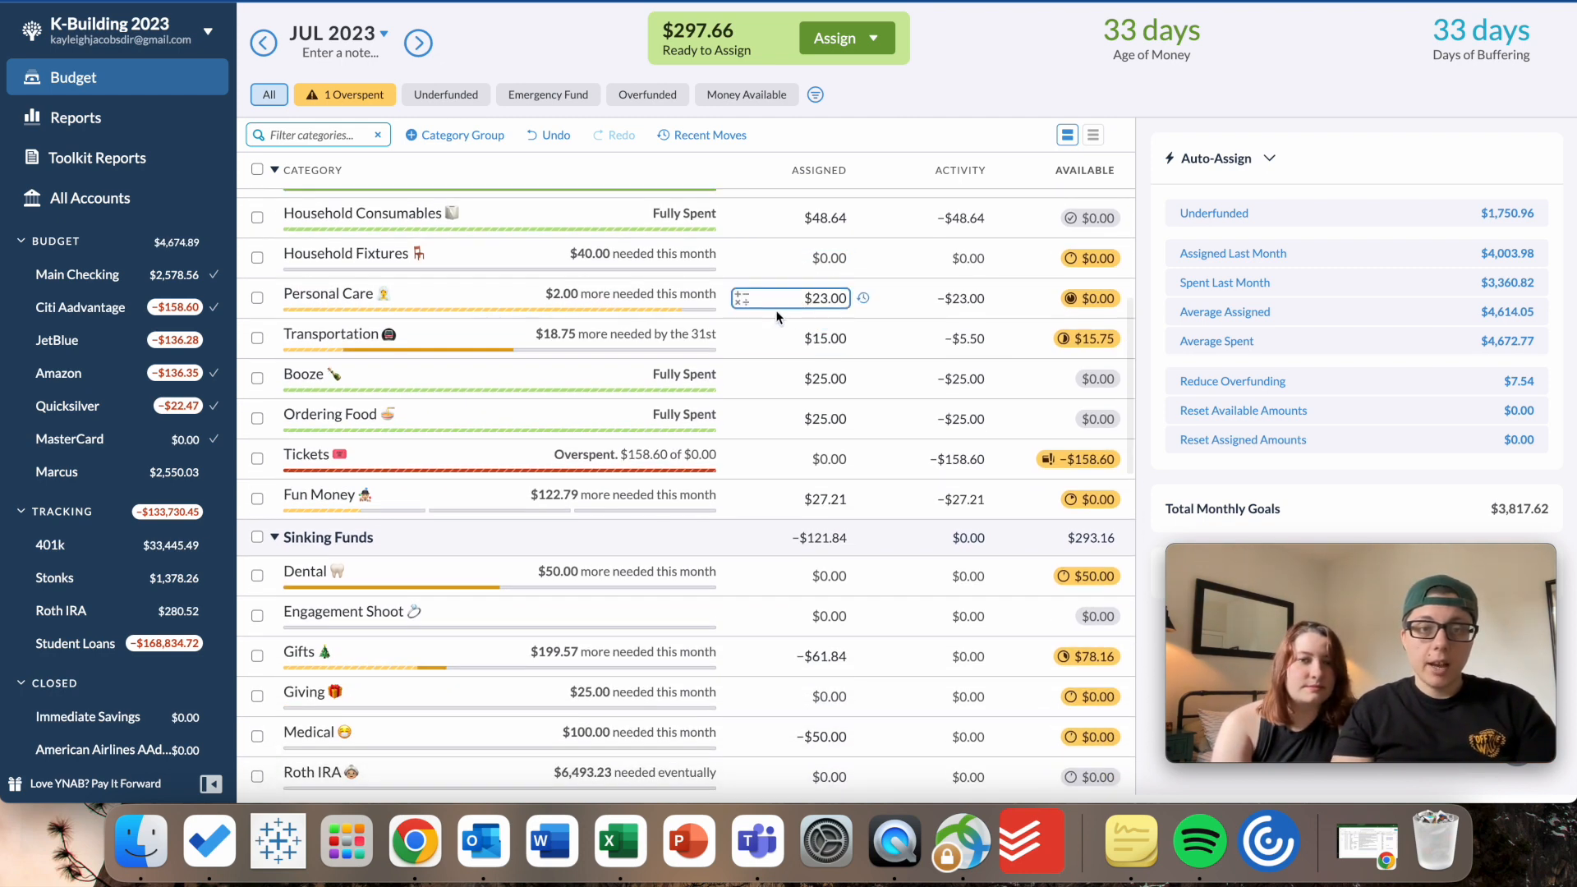
pyautogui.click(846, 297)
pyautogui.write('25')
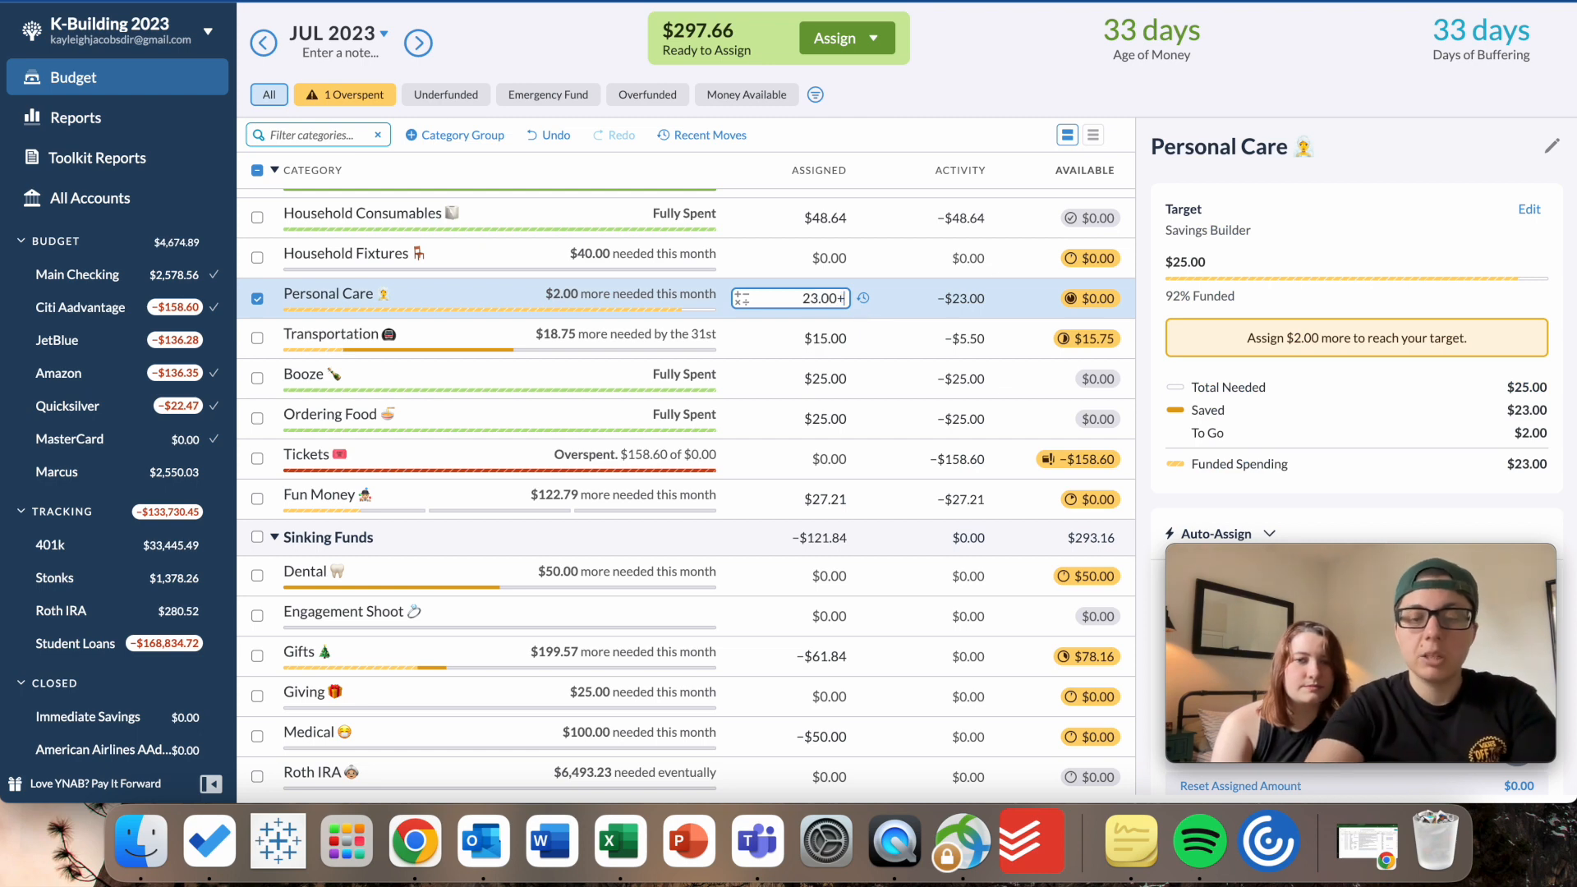
pyautogui.press('Return')
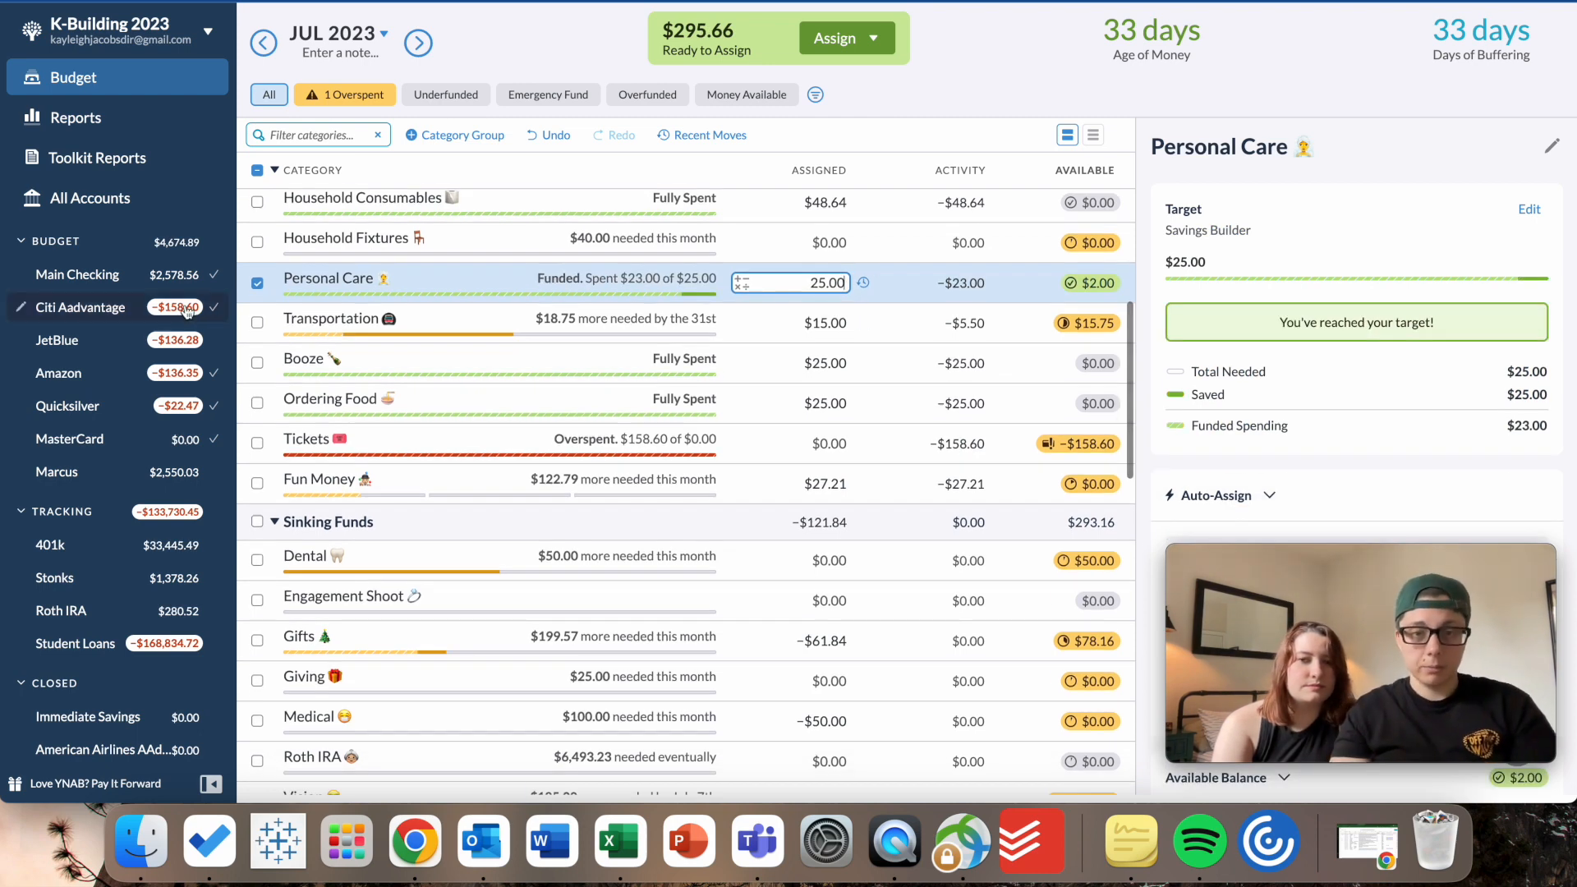
pyautogui.click(257, 283)
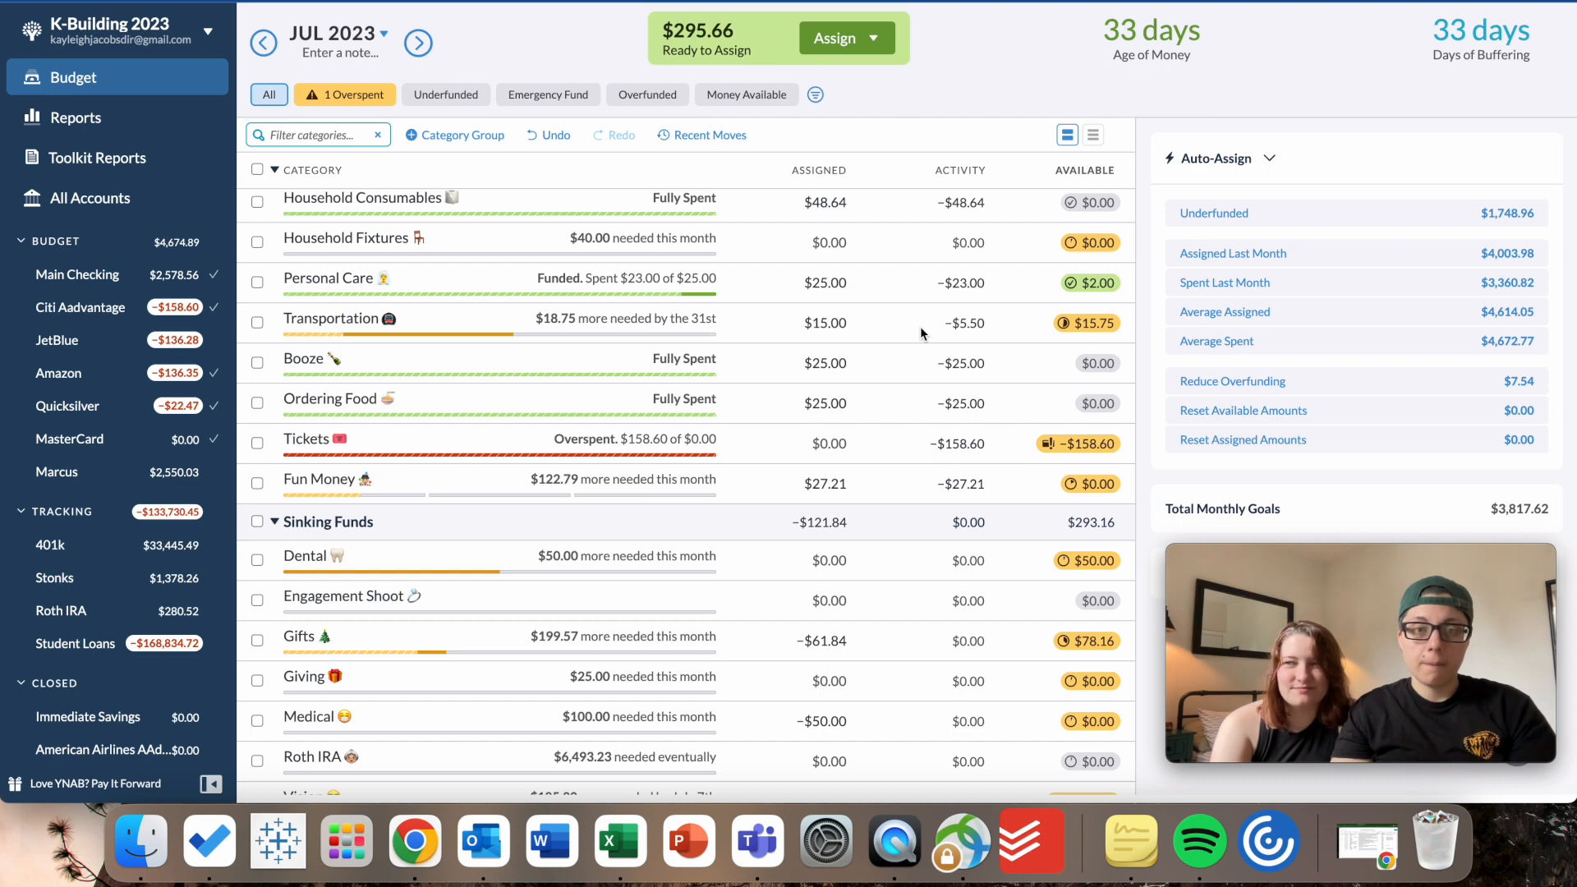
# Add $18.75 to the assigned amount for Transportation, bringing it to $33.75, and deselect it.
pyautogui.click(846, 326)
pyautogui.click(846, 326)
pyautogui.write('+18.75')
pyautogui.press('Return')
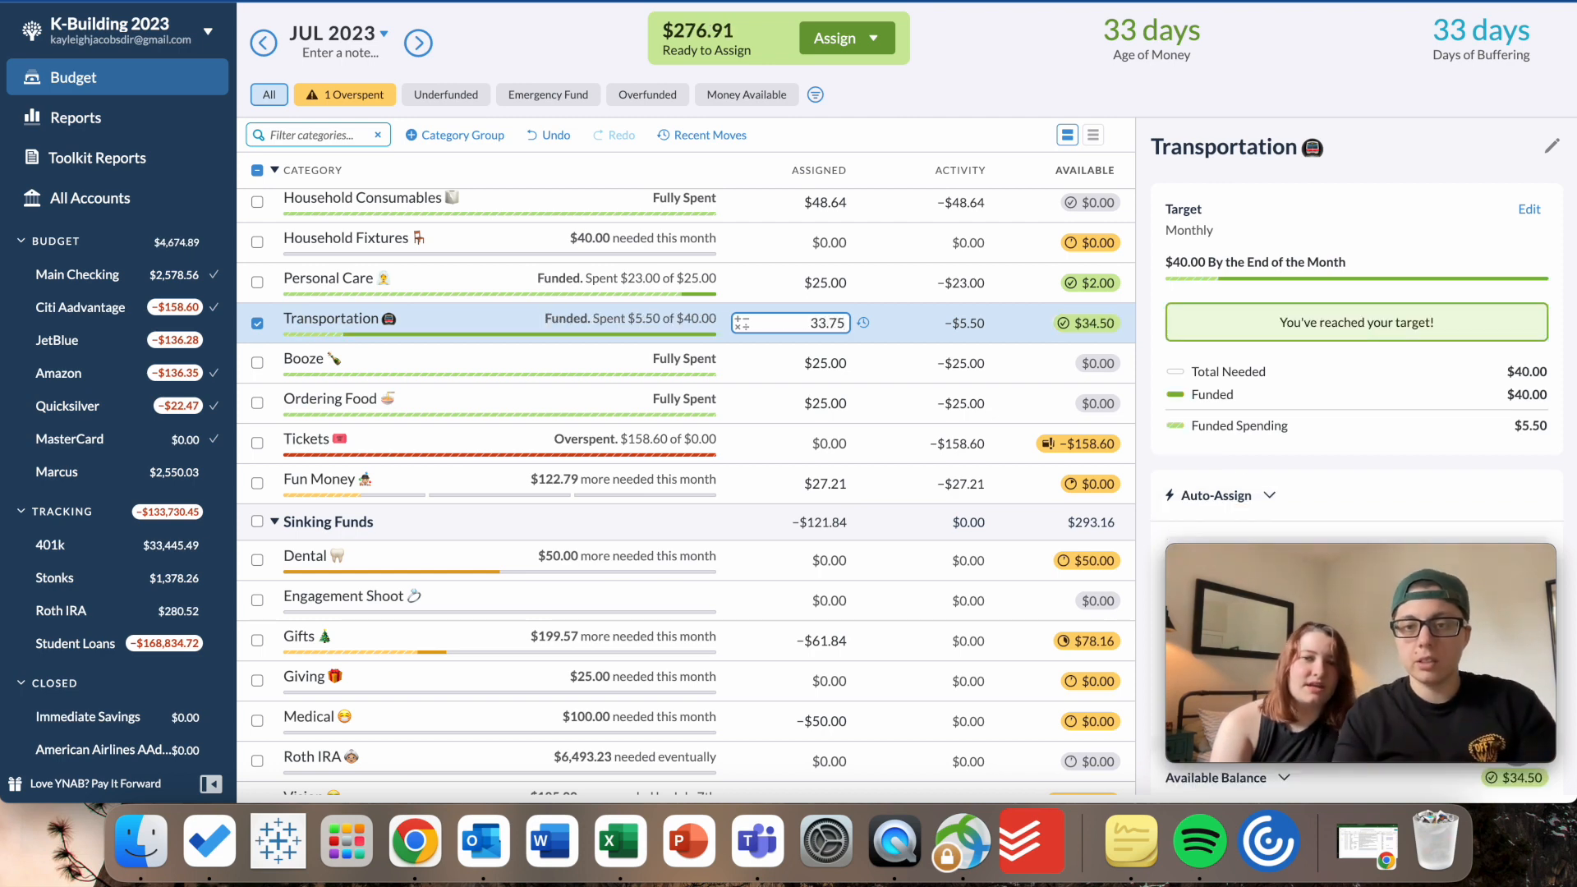
pyautogui.click(517, 351)
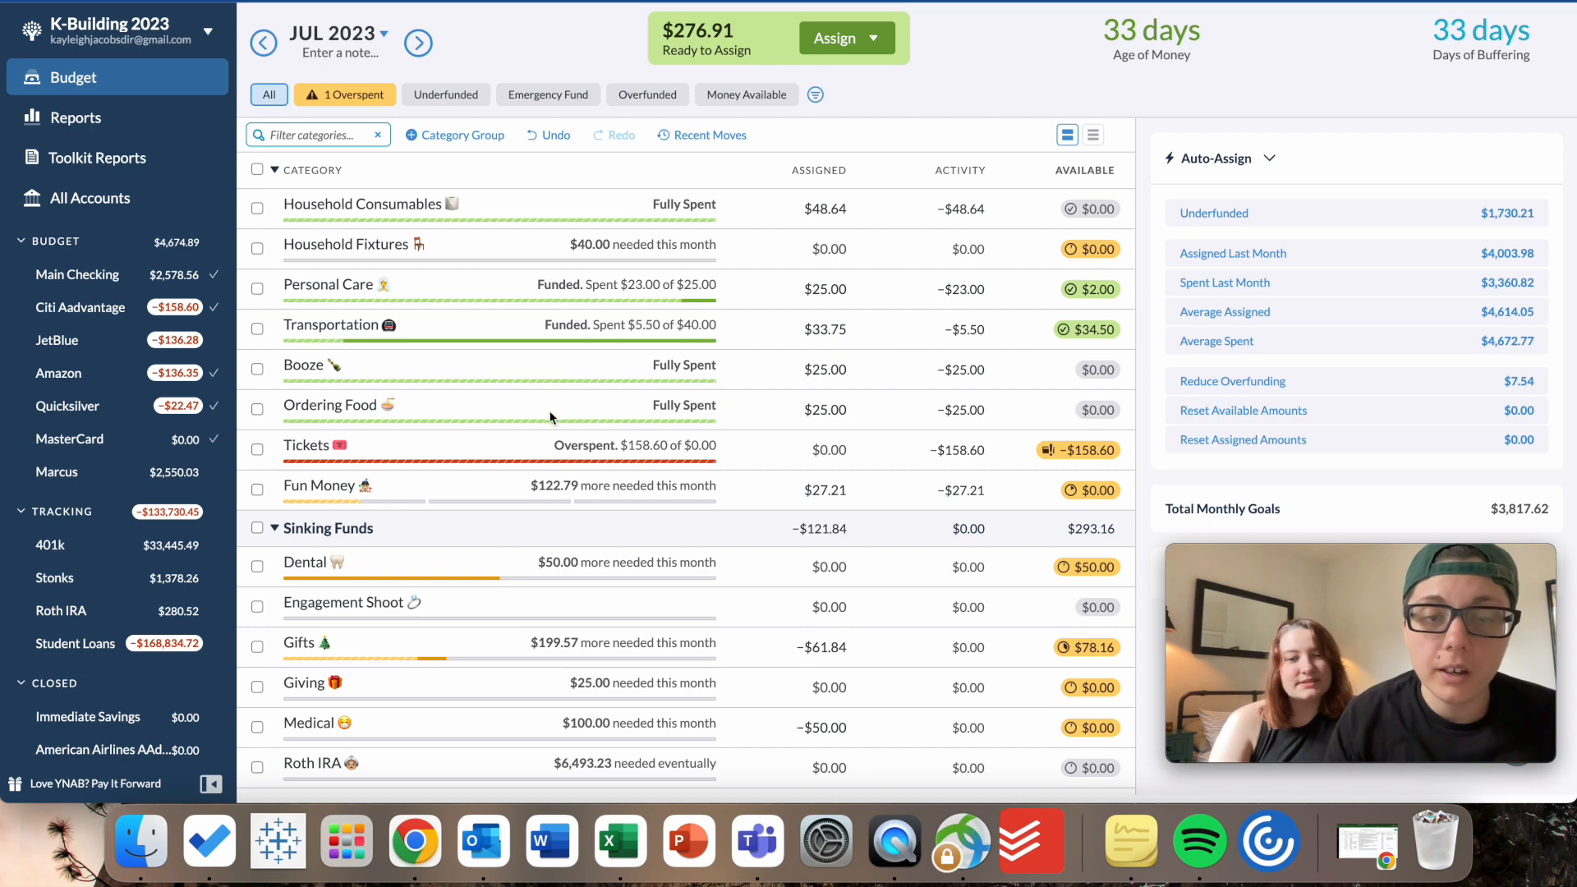
# Review the rest of the budget, including Life, Sinking Funds and Credit Card Payments, for remaining July funding needs.
pyautogui.scroll(2, 534, 431)
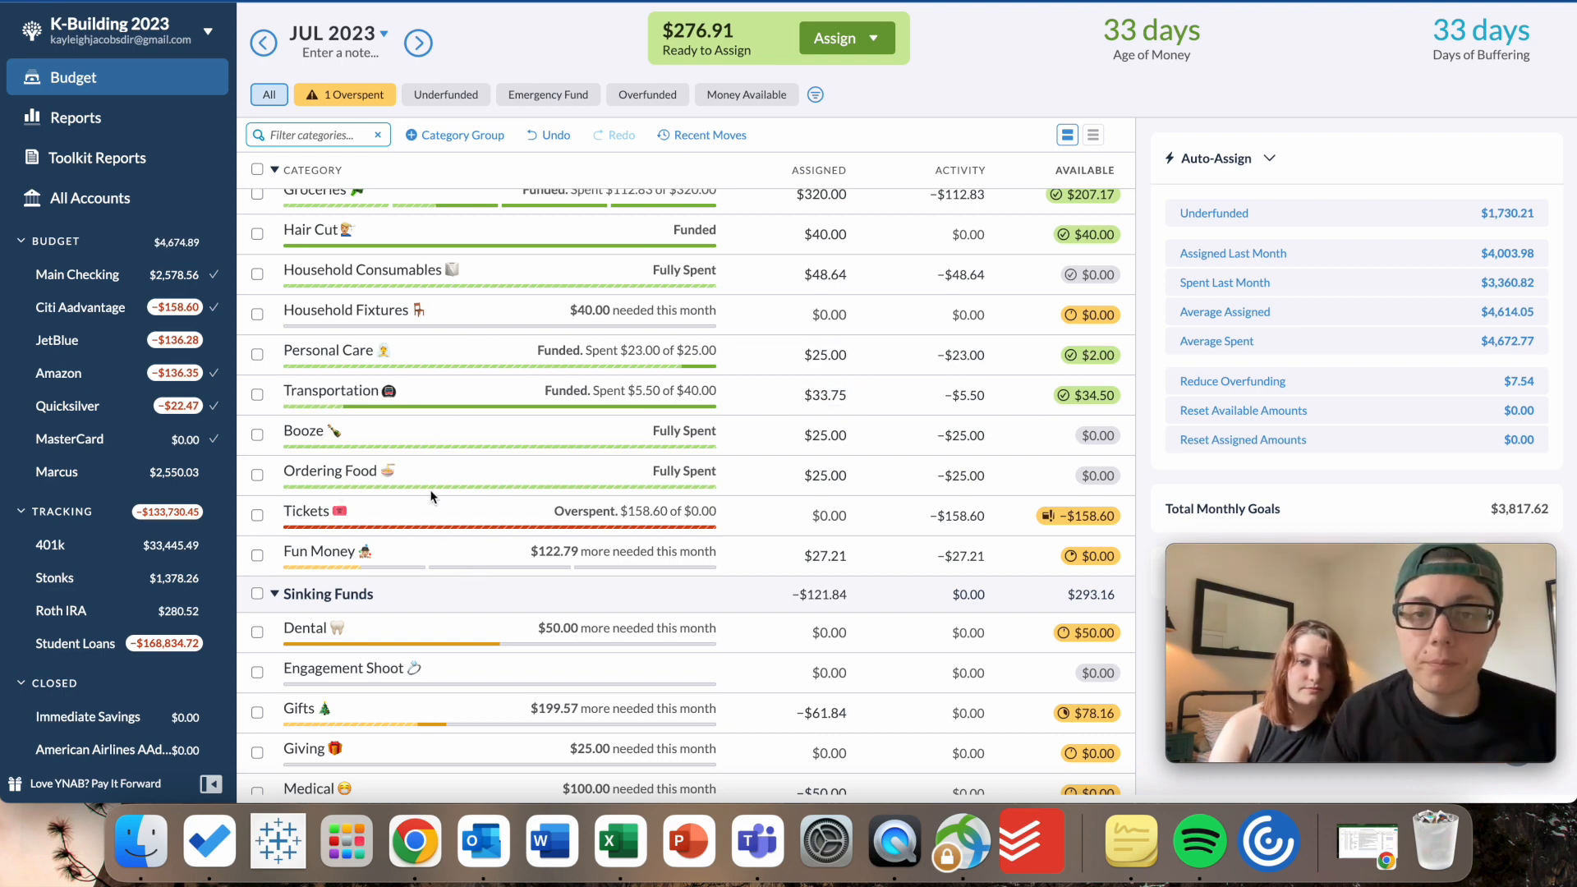
pyautogui.scroll(1, 509, 484)
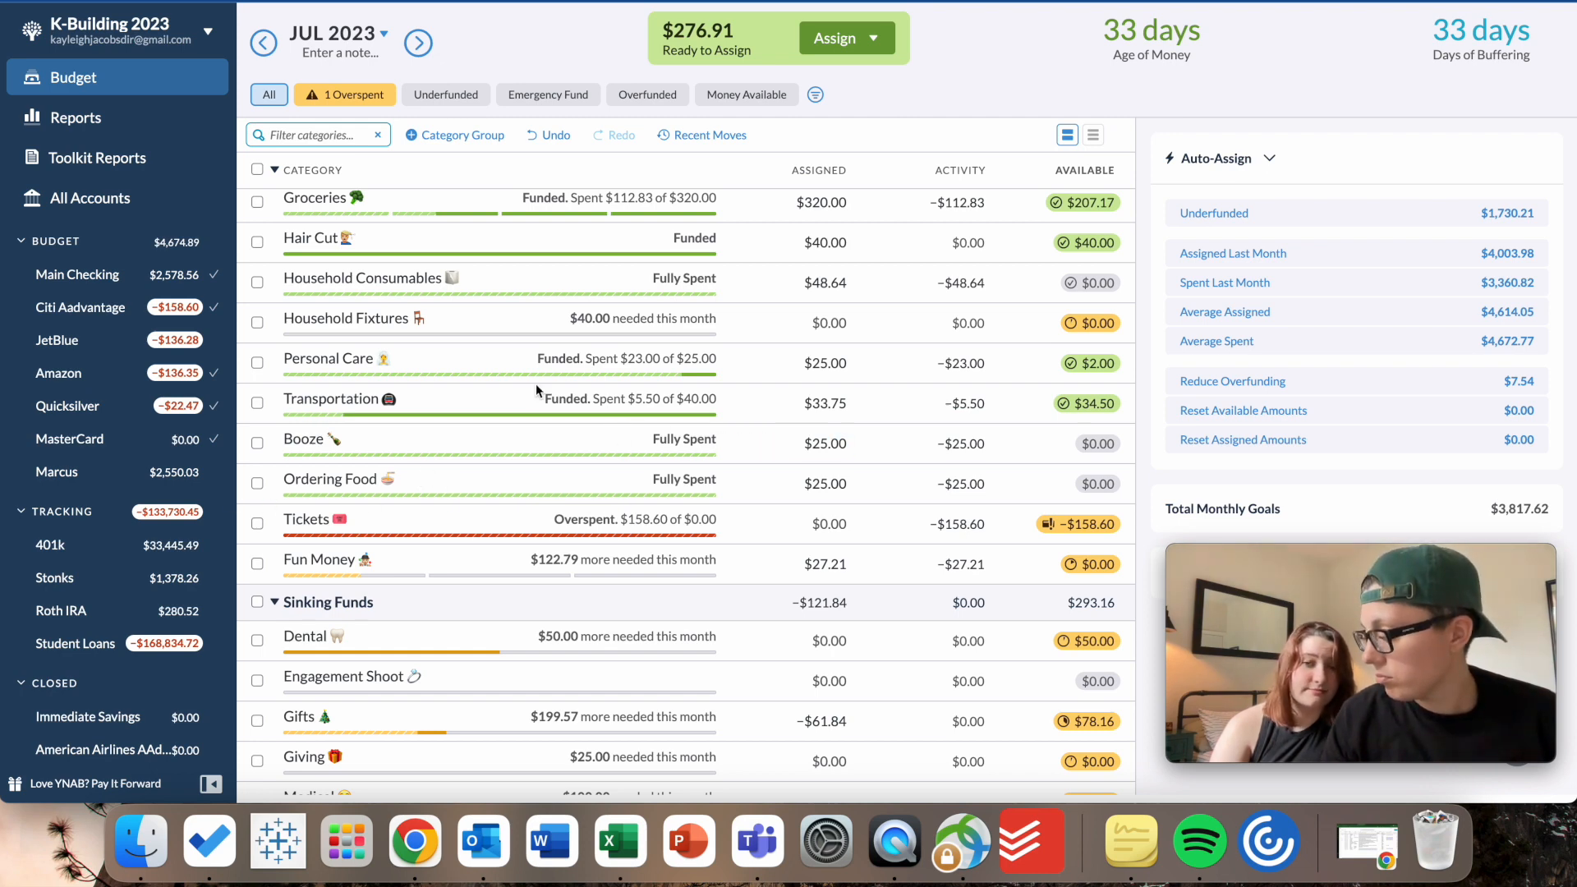
pyautogui.scroll(-5, 535, 382)
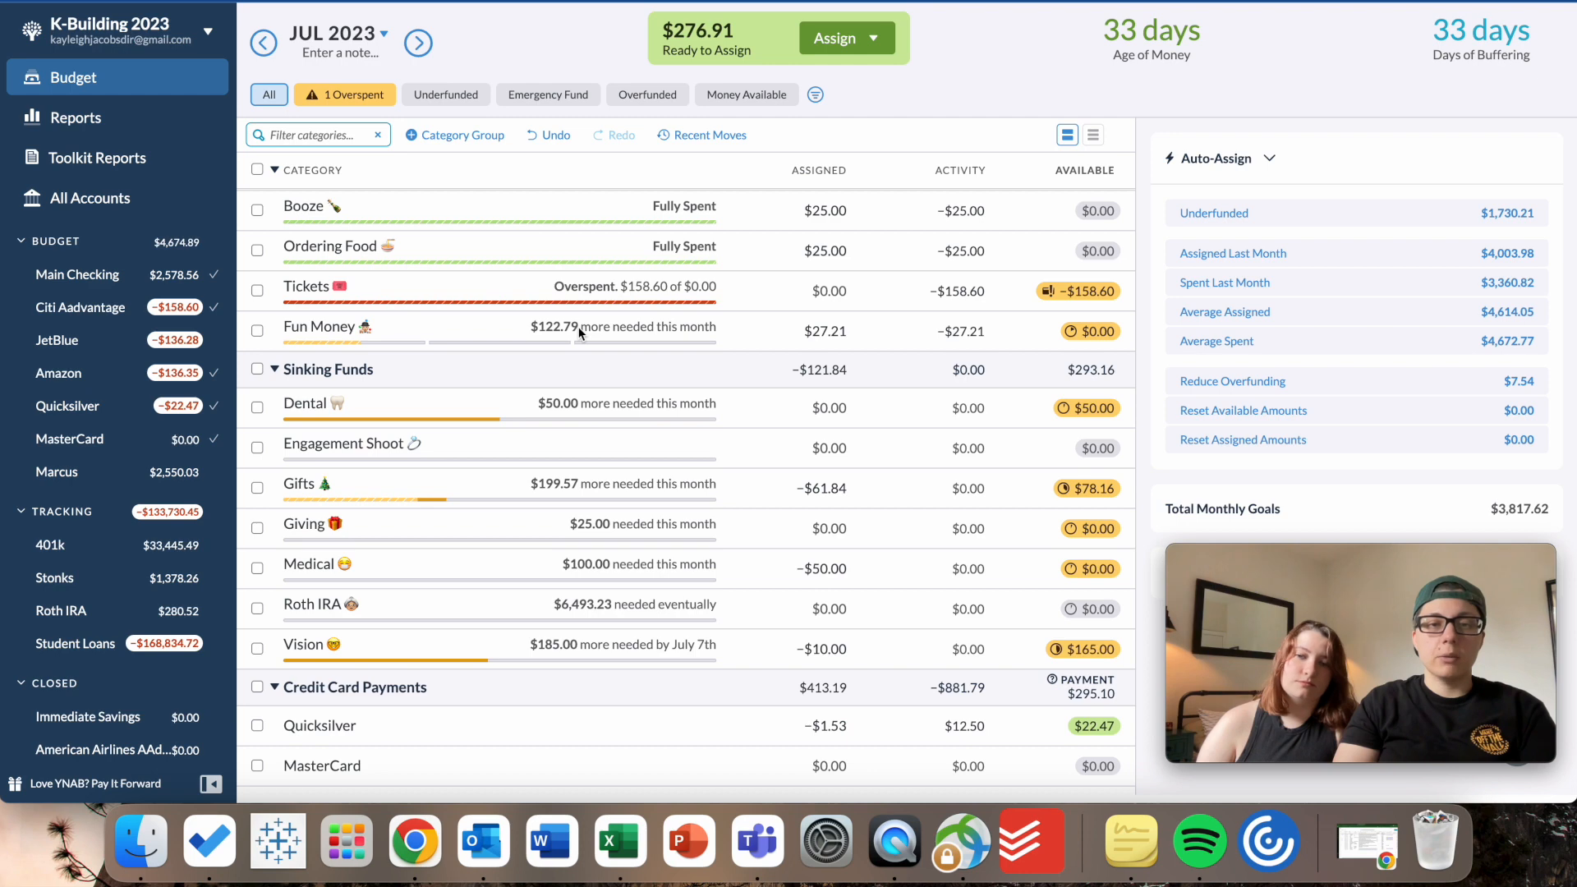
pyautogui.scroll(-2, 579, 331)
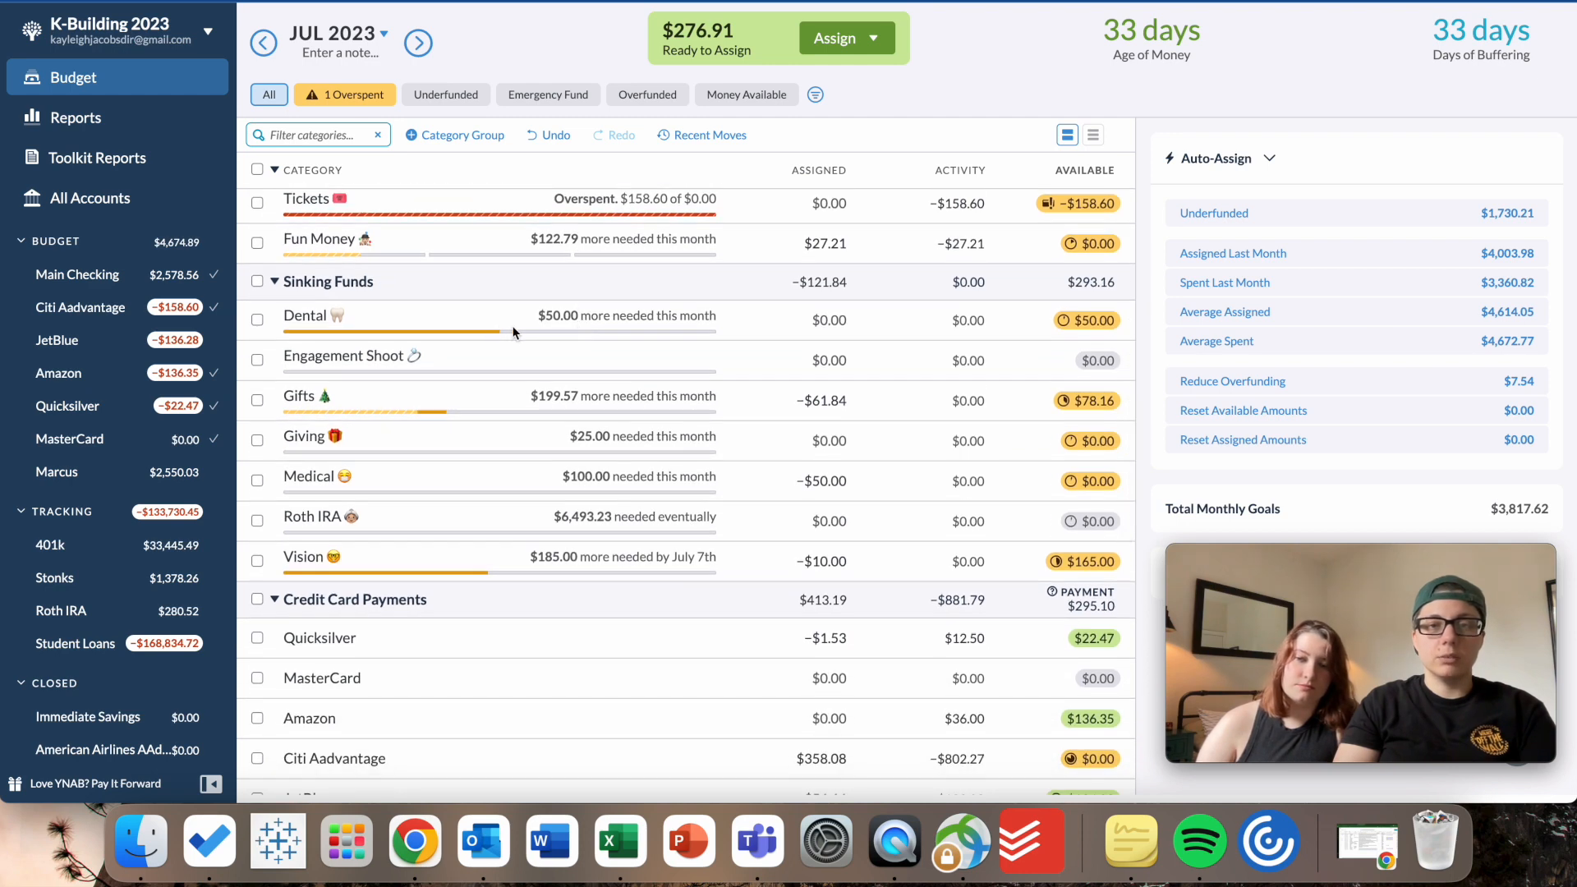
pyautogui.scroll(-10, 557, 376)
pyautogui.scroll(-8, 557, 376)
pyautogui.scroll(-4, 557, 377)
pyautogui.scroll(20, 551, 374)
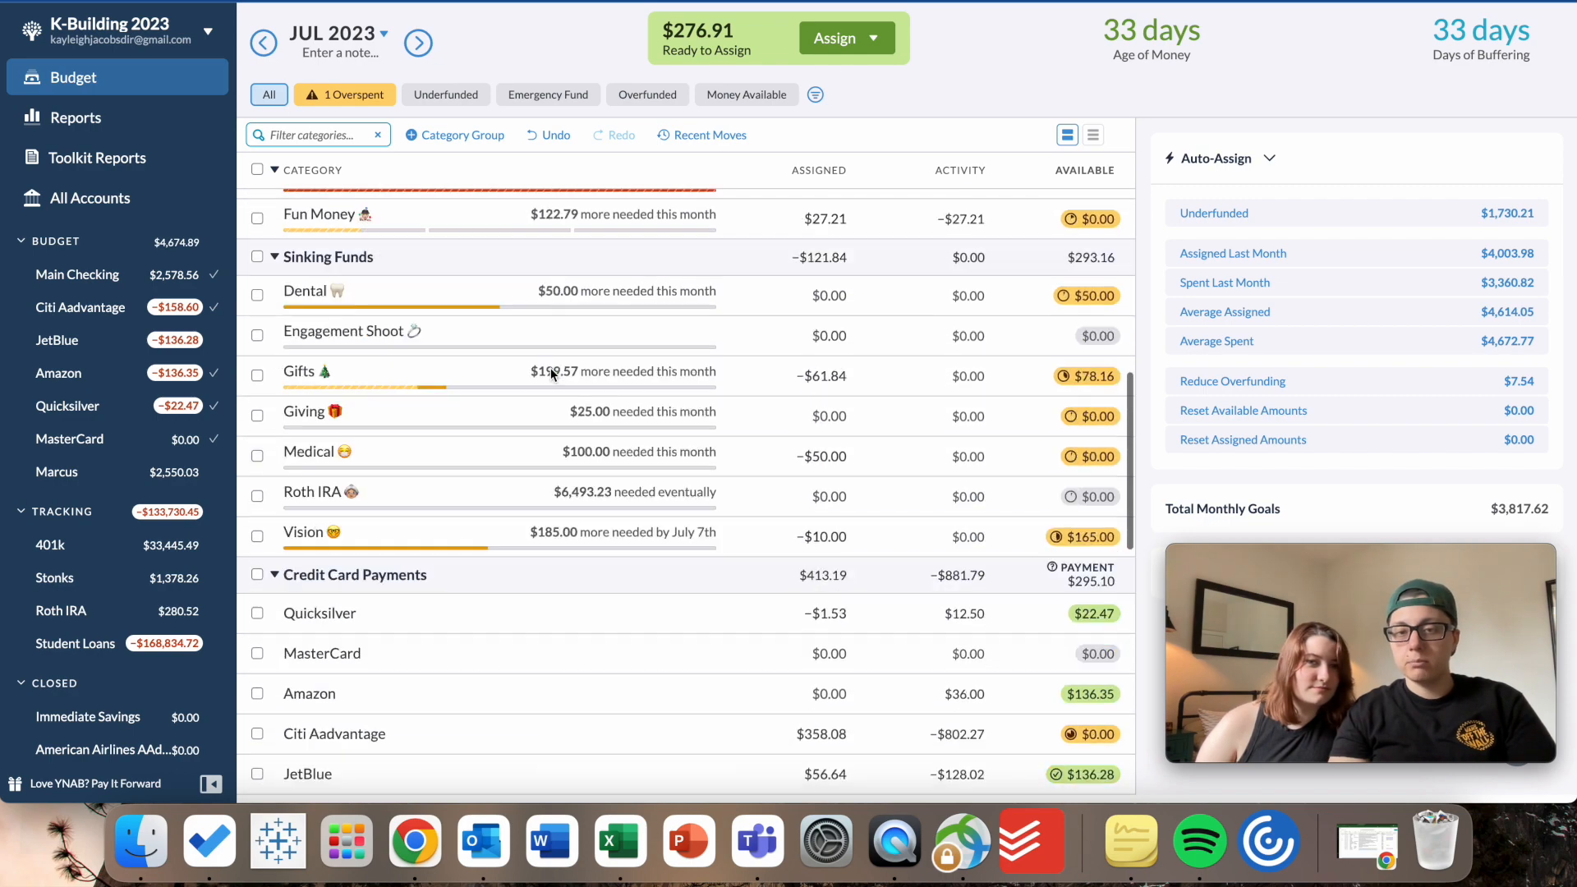
pyautogui.scroll(20, 551, 374)
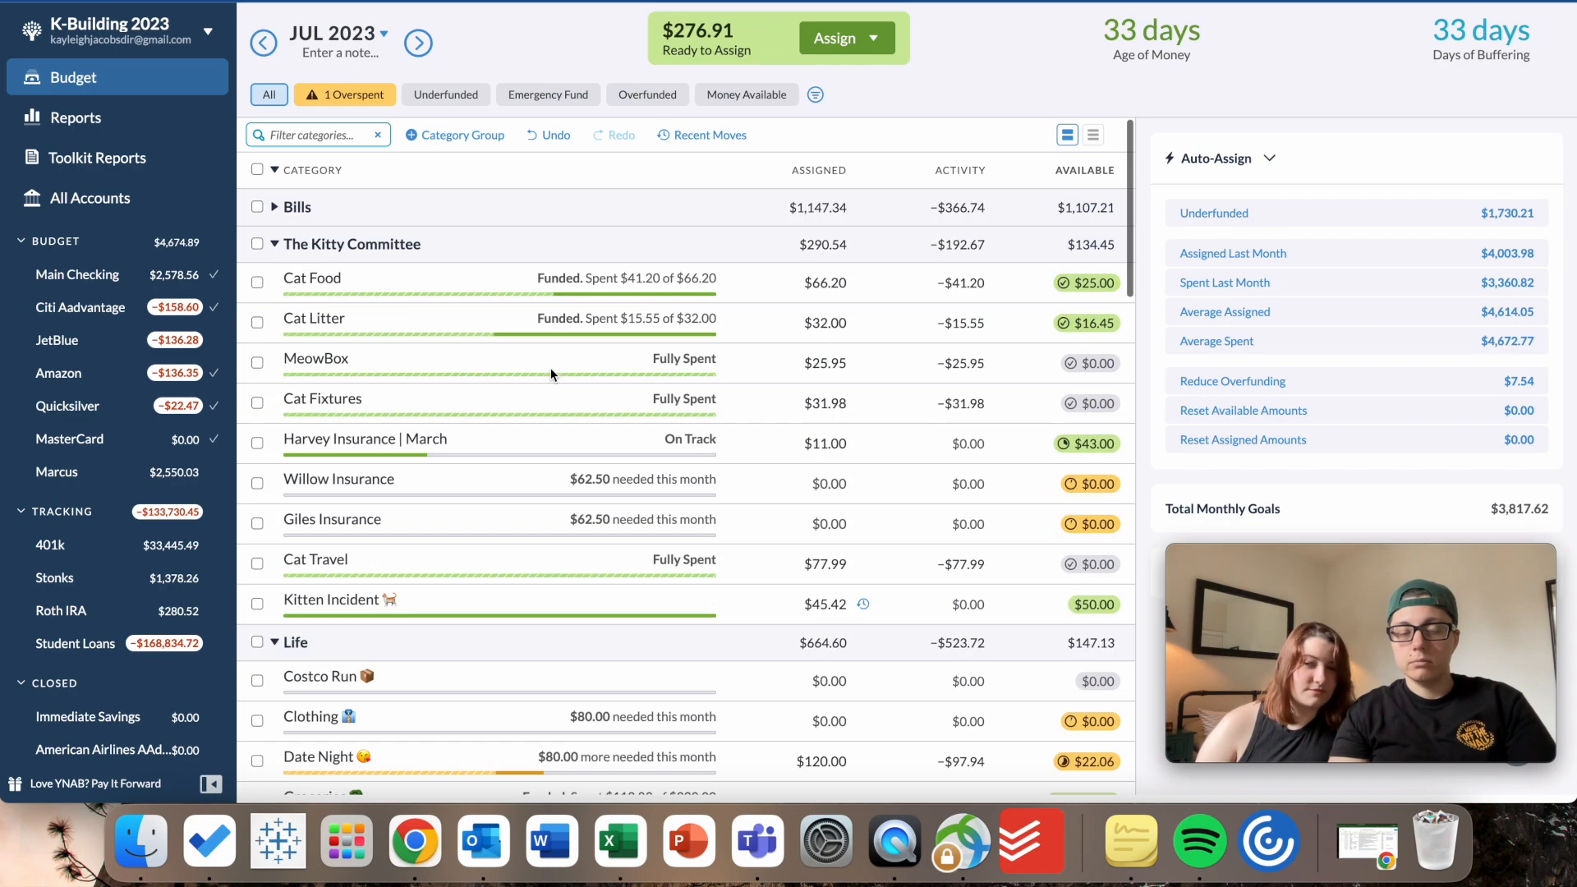
# Check the combined funding summary for all categories in The Kitty Committee group, and clear the selection.
pyautogui.click(257, 208)
pyautogui.click(257, 207)
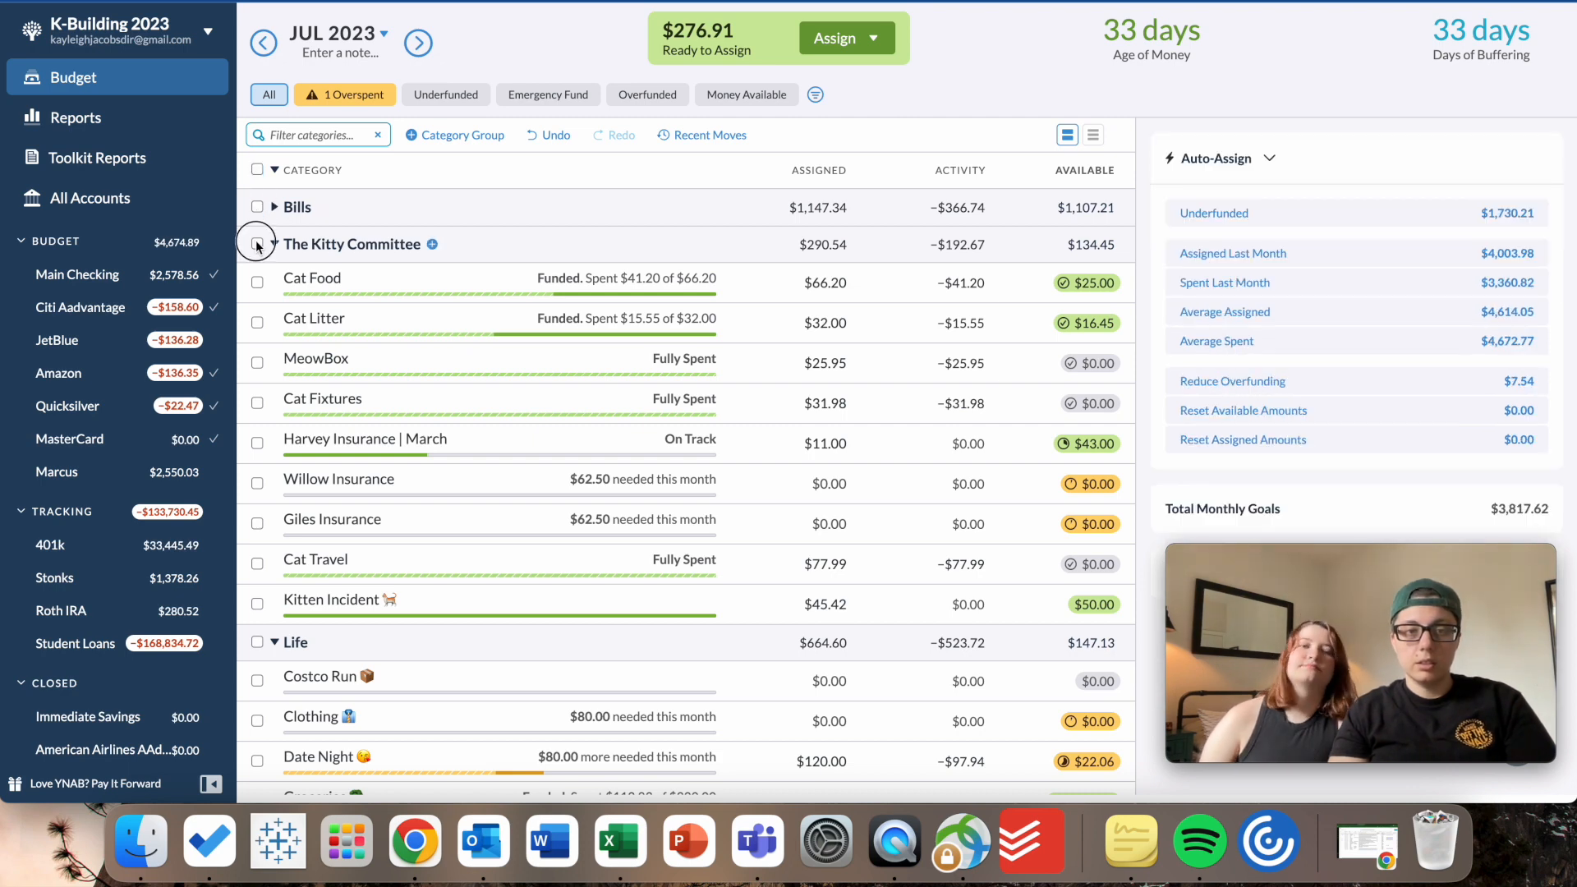
pyautogui.click(257, 244)
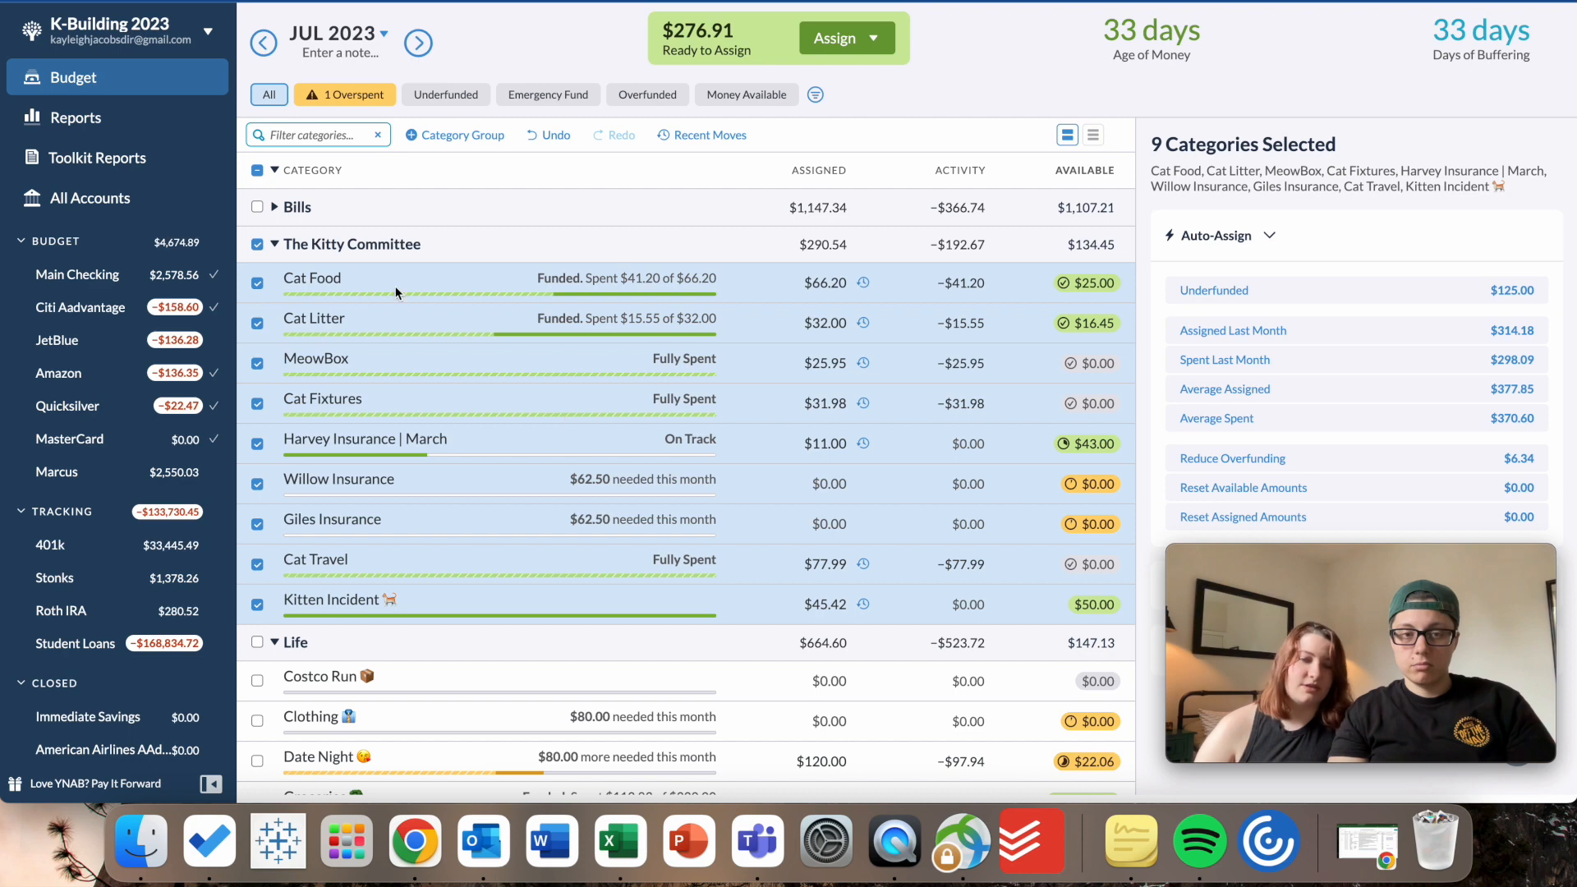
pyautogui.click(257, 244)
# Auto-assign the underfunded $80.00 to Clothing in the Life group and deselect it.
pyautogui.scroll(-5, 474, 324)
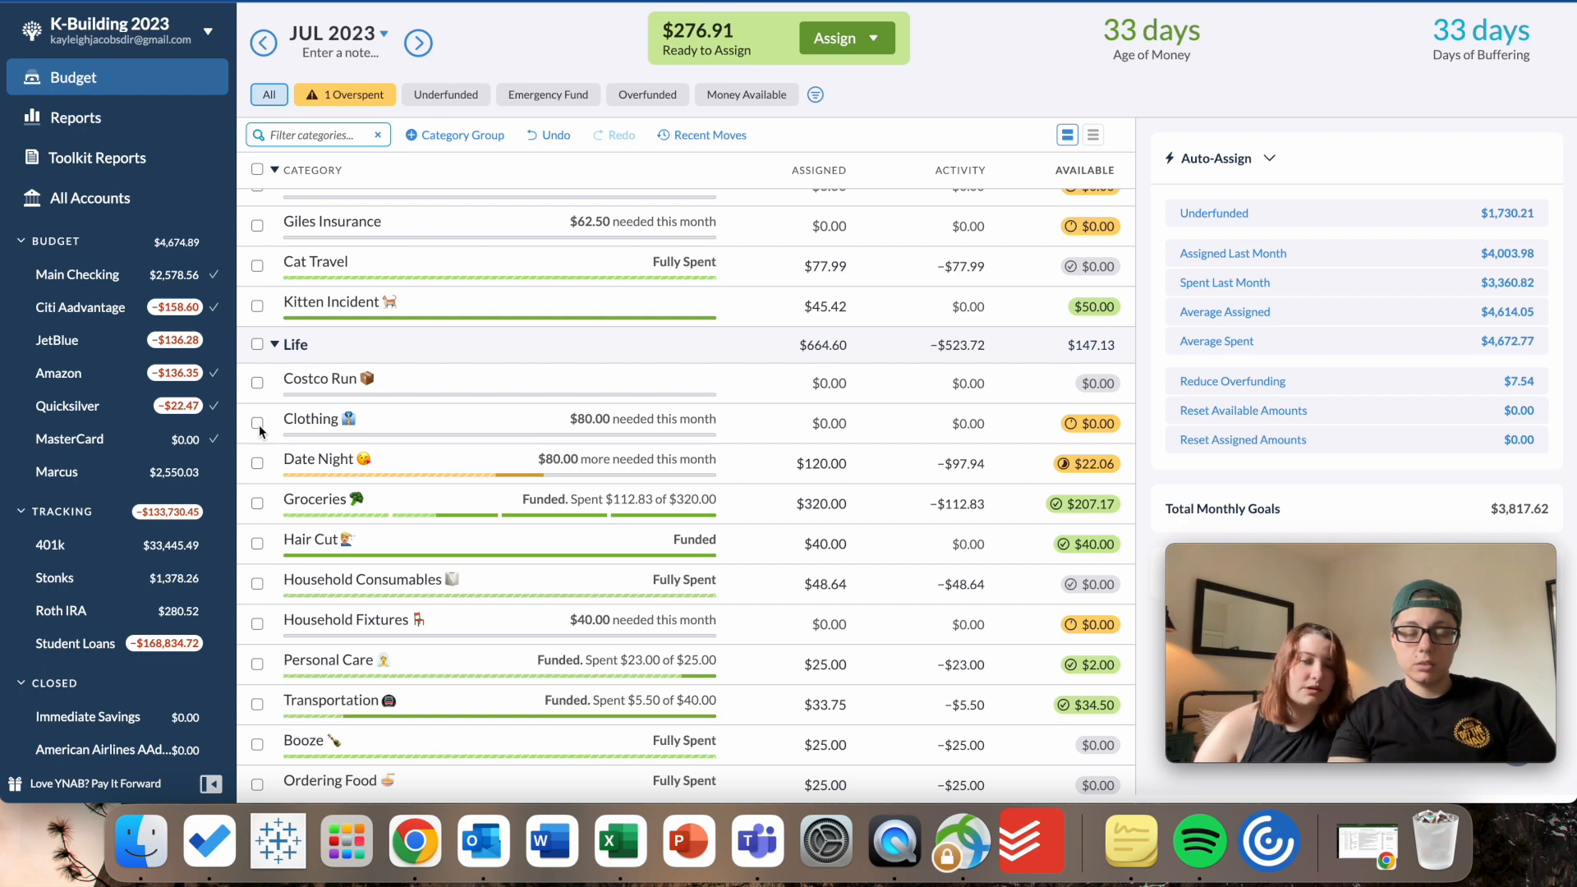
pyautogui.click(258, 425)
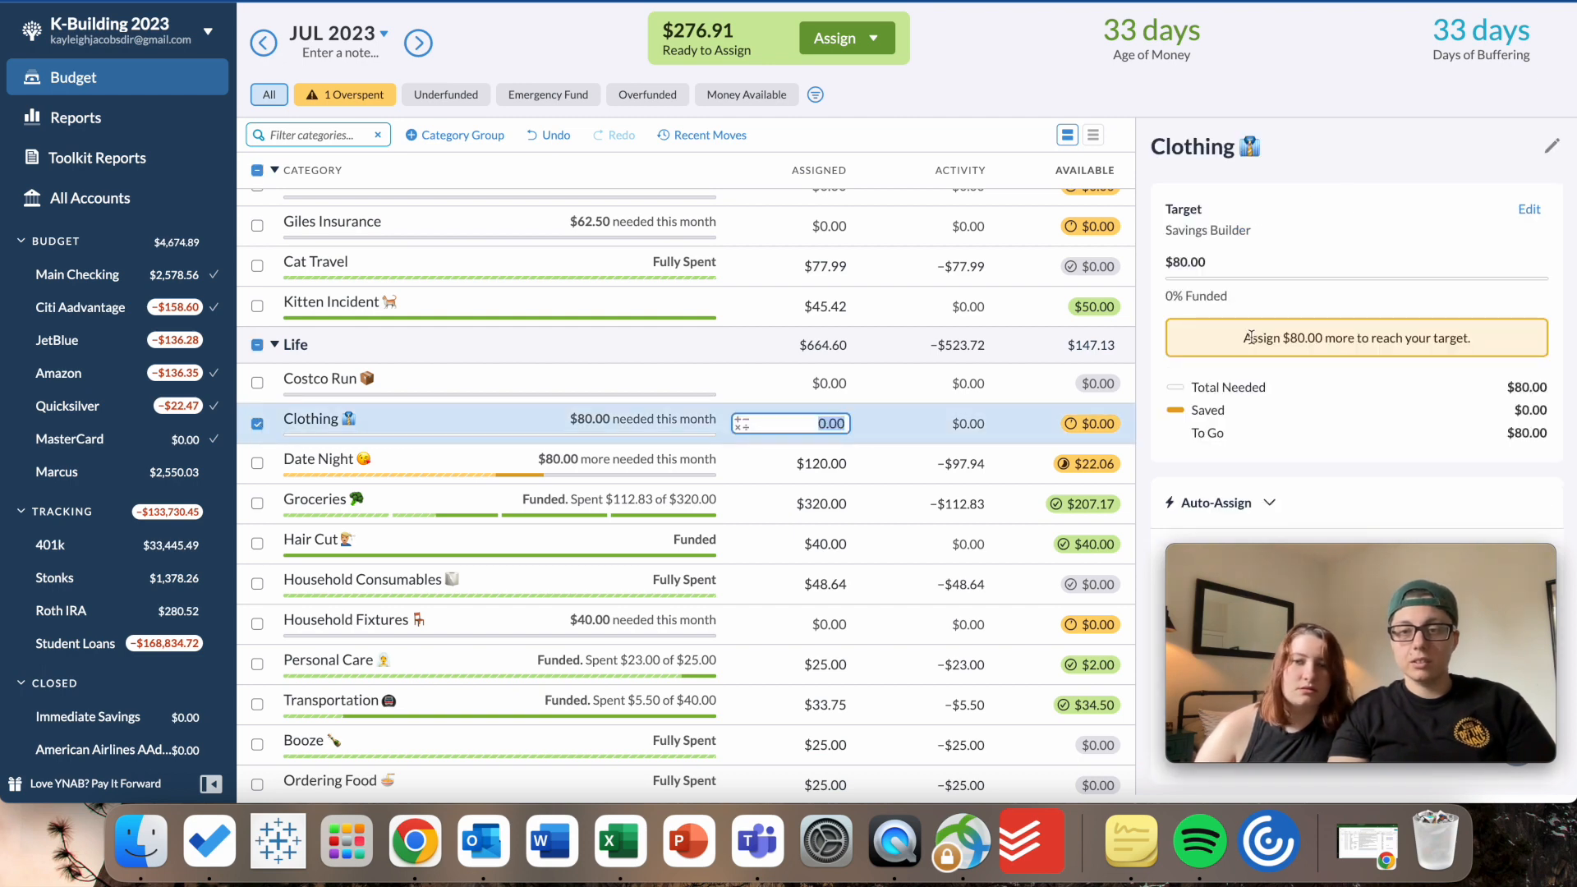
pyautogui.scroll(-2, 1330, 420)
pyautogui.click(1311, 467)
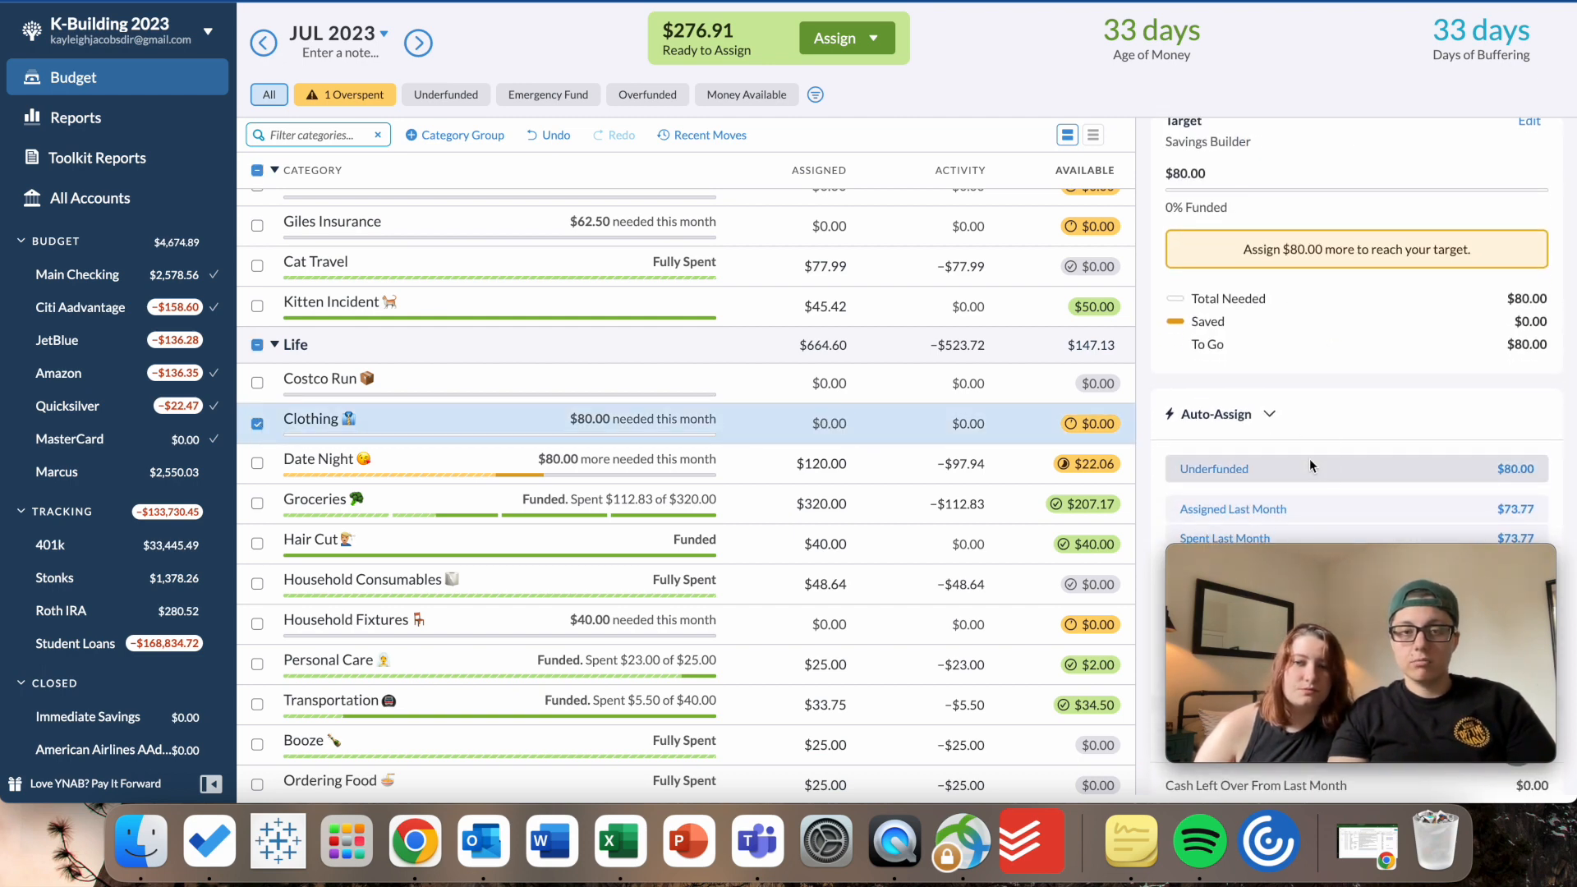
pyautogui.click(258, 425)
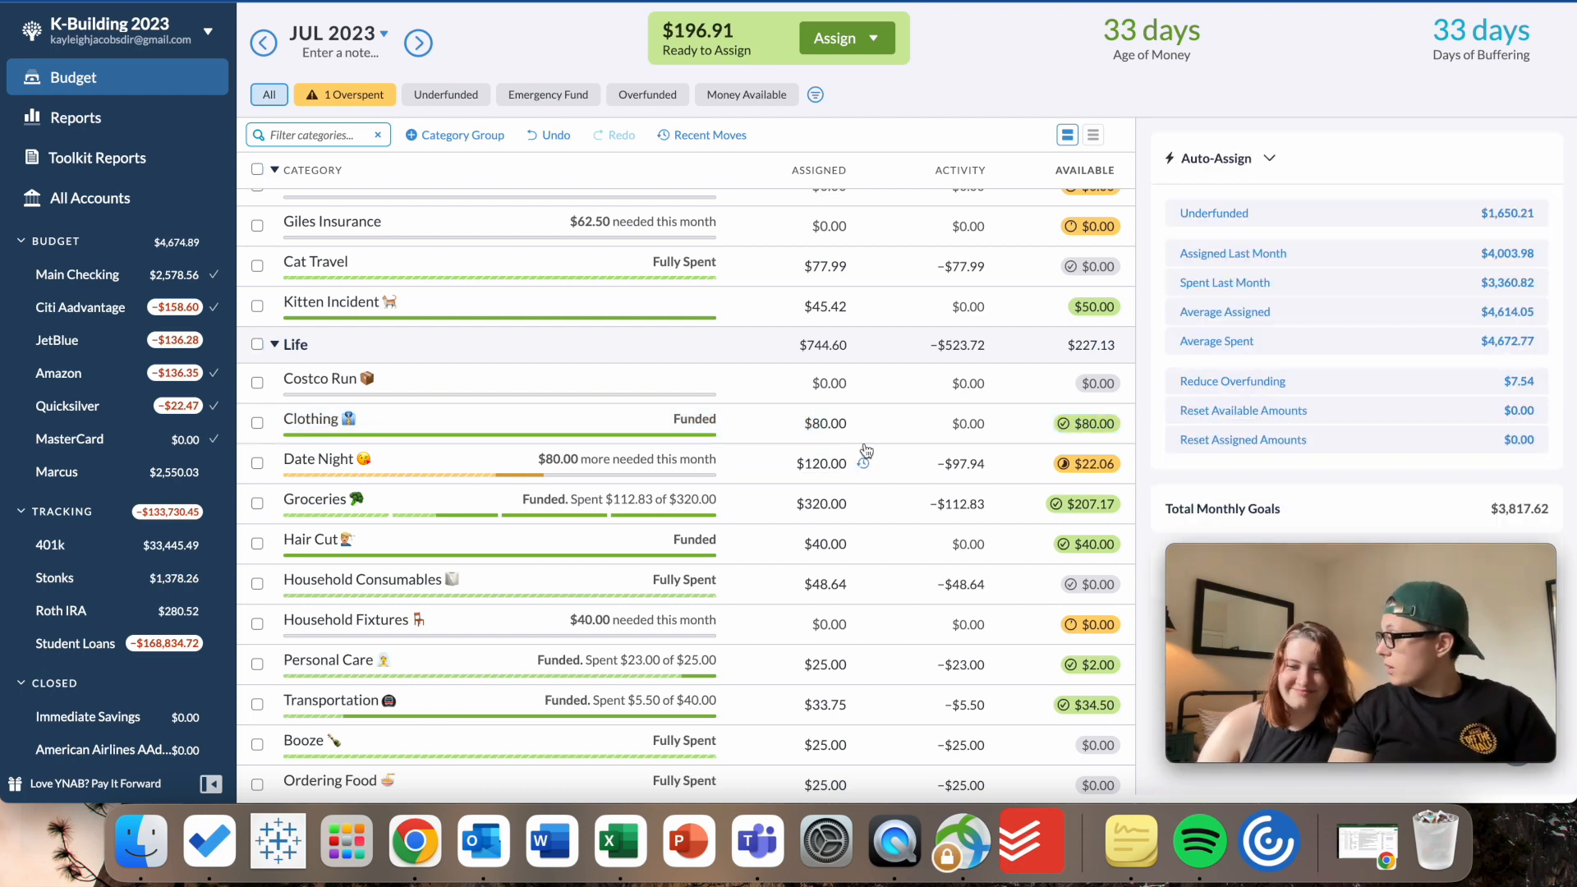
# Review the Life categories and the start of Sinking Funds for amounts still needed this month.
pyautogui.click(809, 387)
pyautogui.scroll(-2, 809, 402)
pyautogui.click(809, 403)
pyautogui.scroll(-1, 809, 403)
pyautogui.click(803, 400)
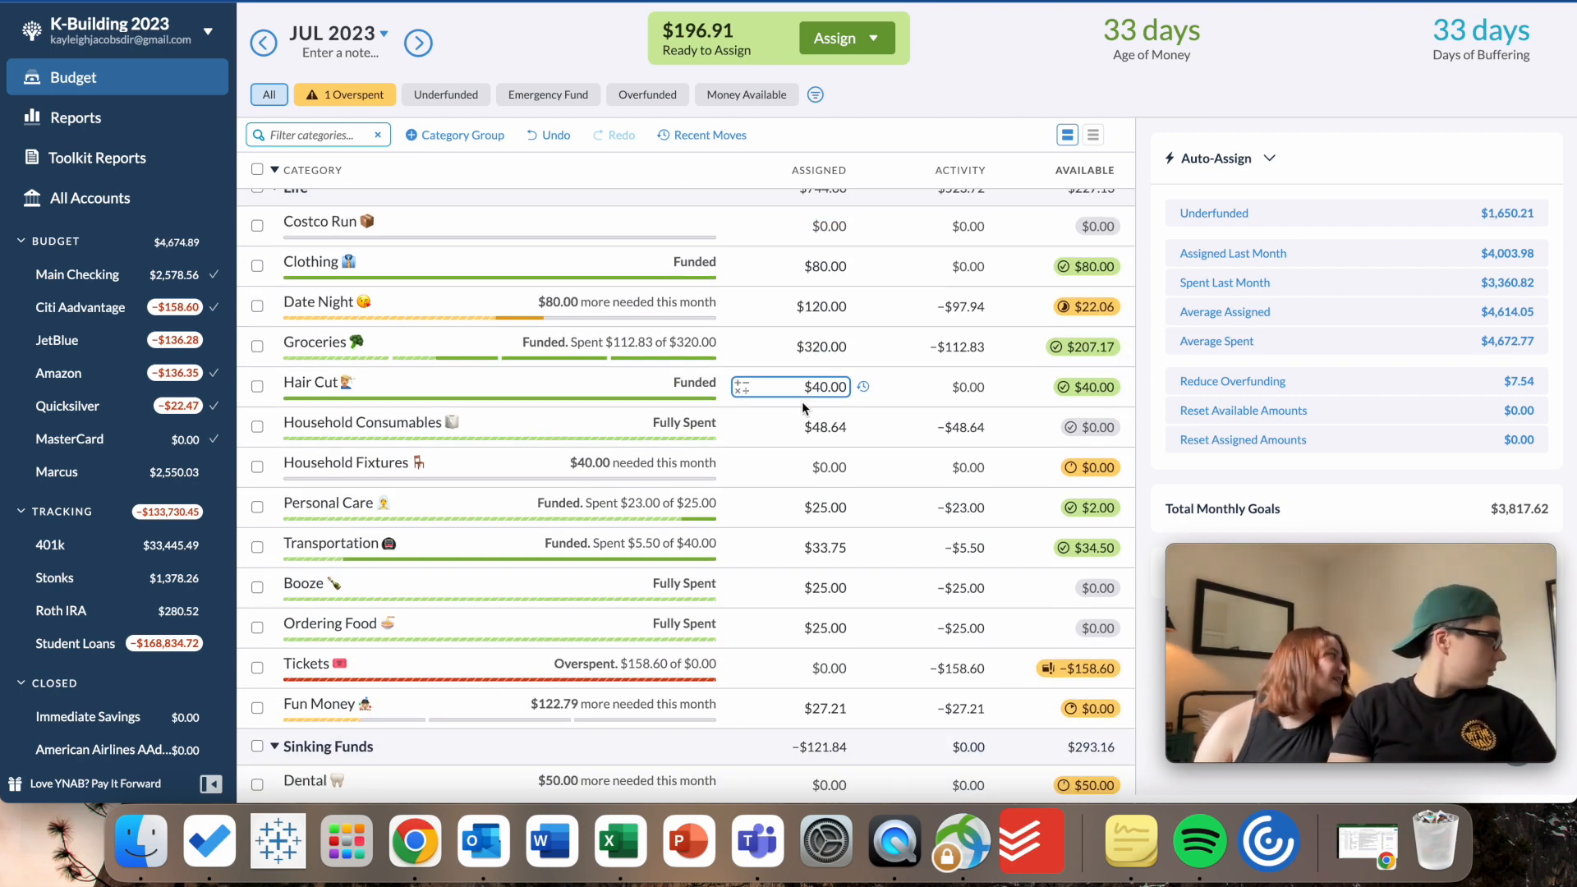
pyautogui.click(796, 425)
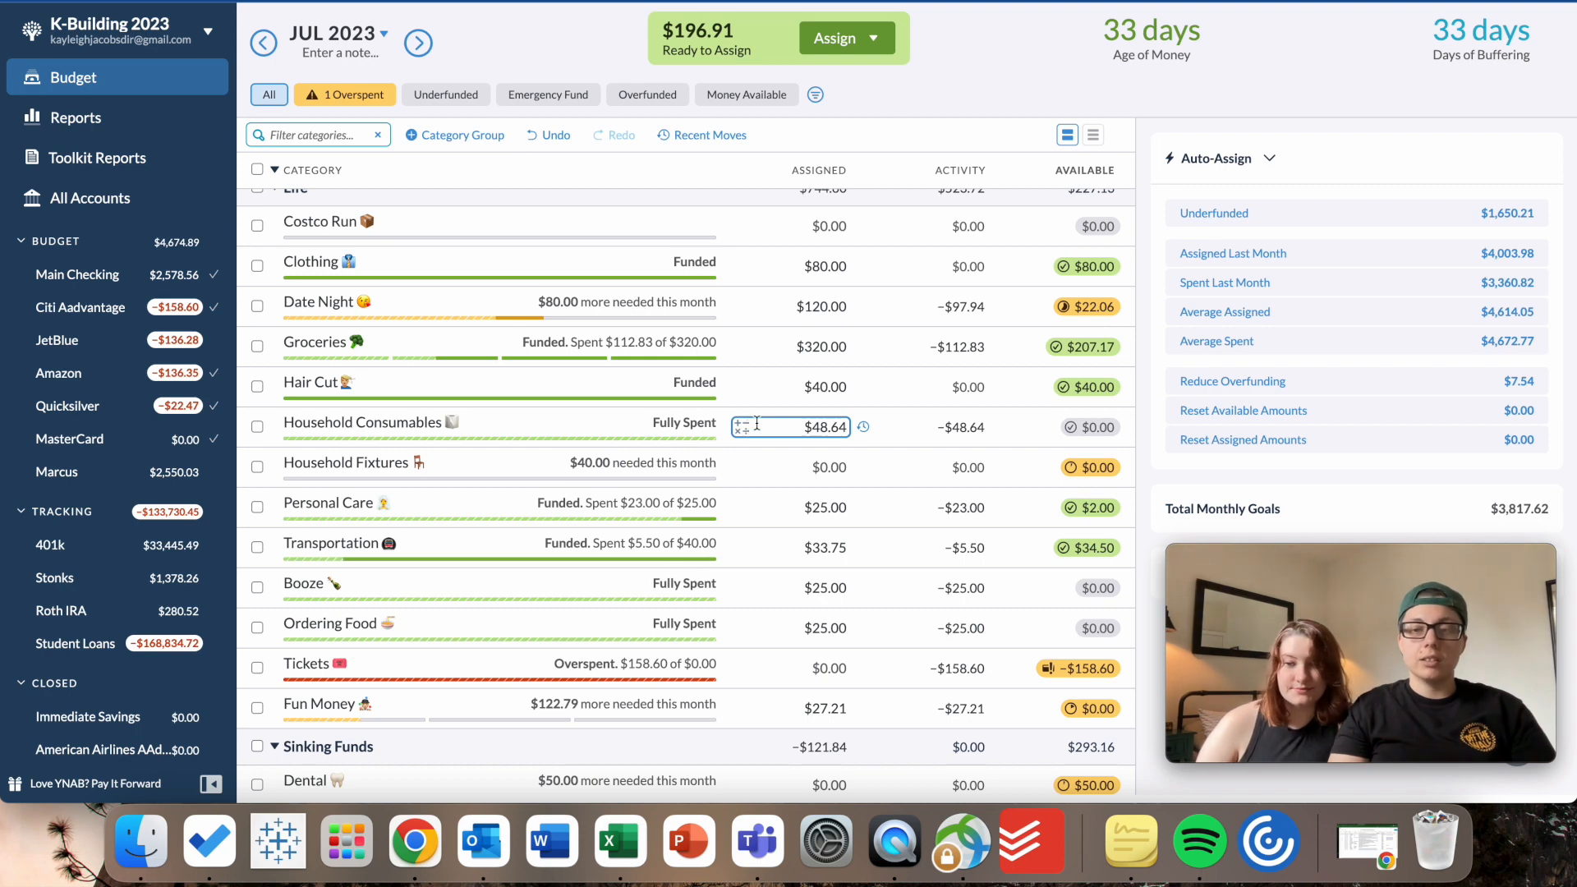
pyautogui.click(808, 402)
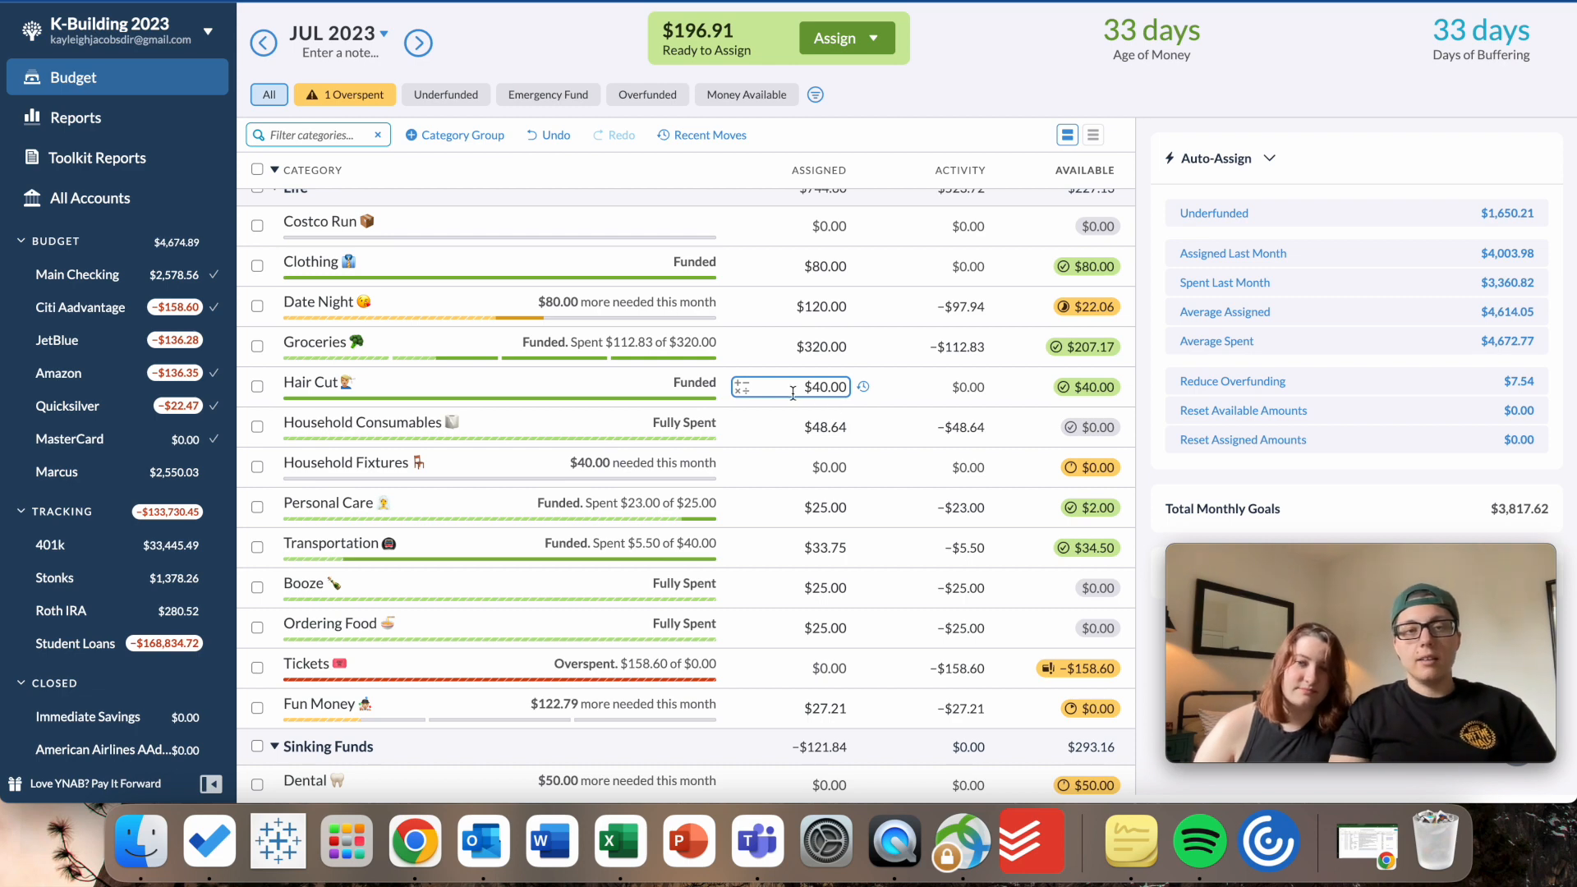
pyautogui.scroll(-2, 793, 395)
pyautogui.click(792, 395)
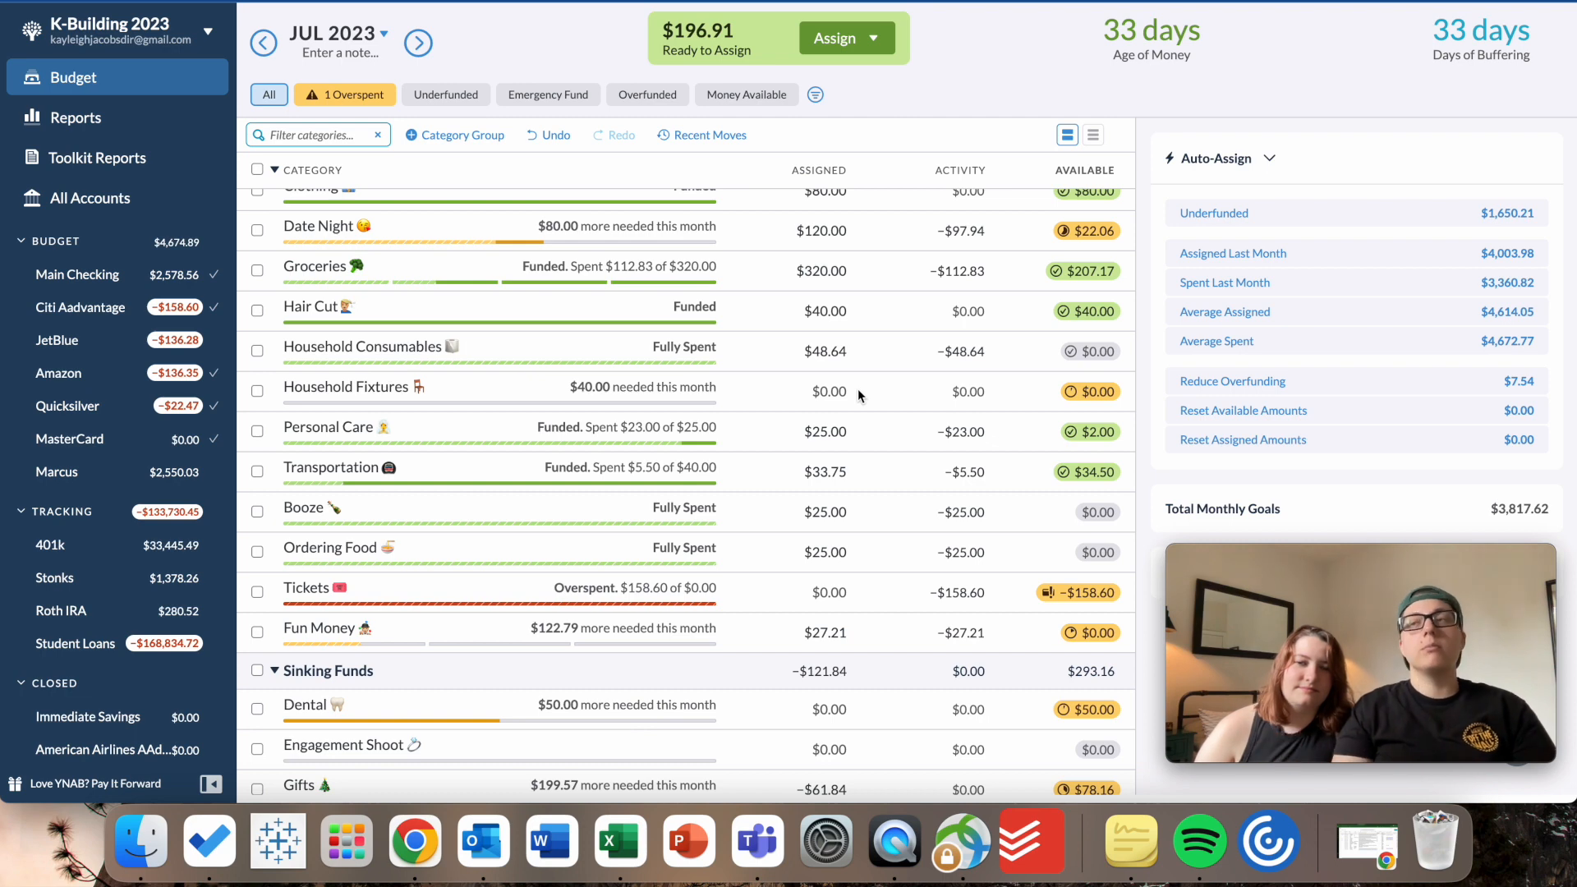
# Auto-assign the underfunded $80.00 to Date Night in the Life group and deselect it.
pyautogui.scroll(4, 558, 391)
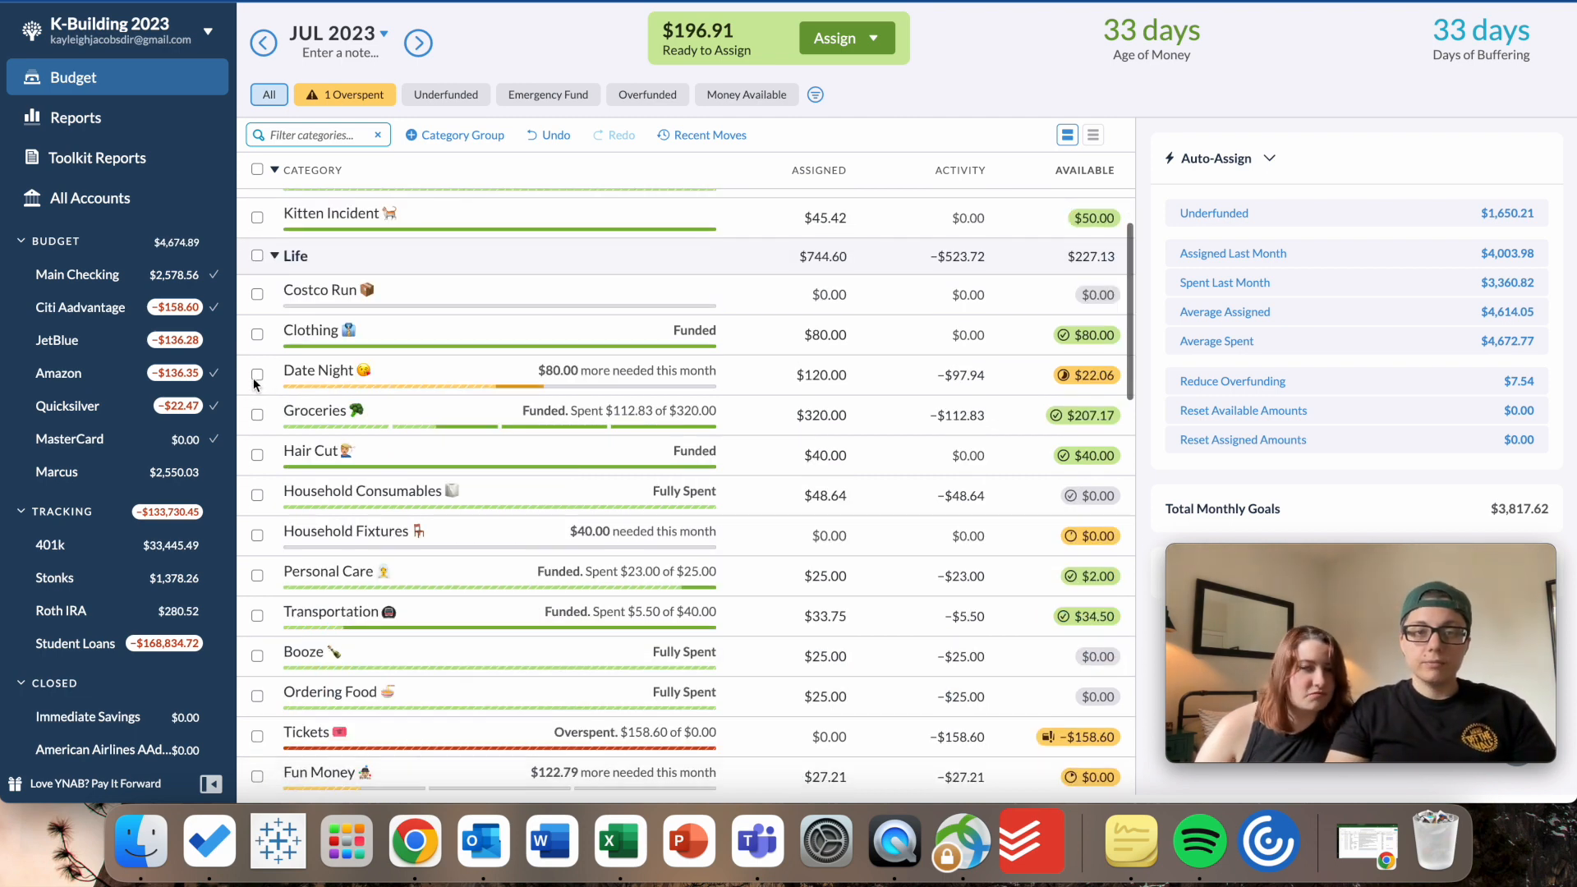
pyautogui.click(257, 378)
pyautogui.scroll(-4, 1314, 345)
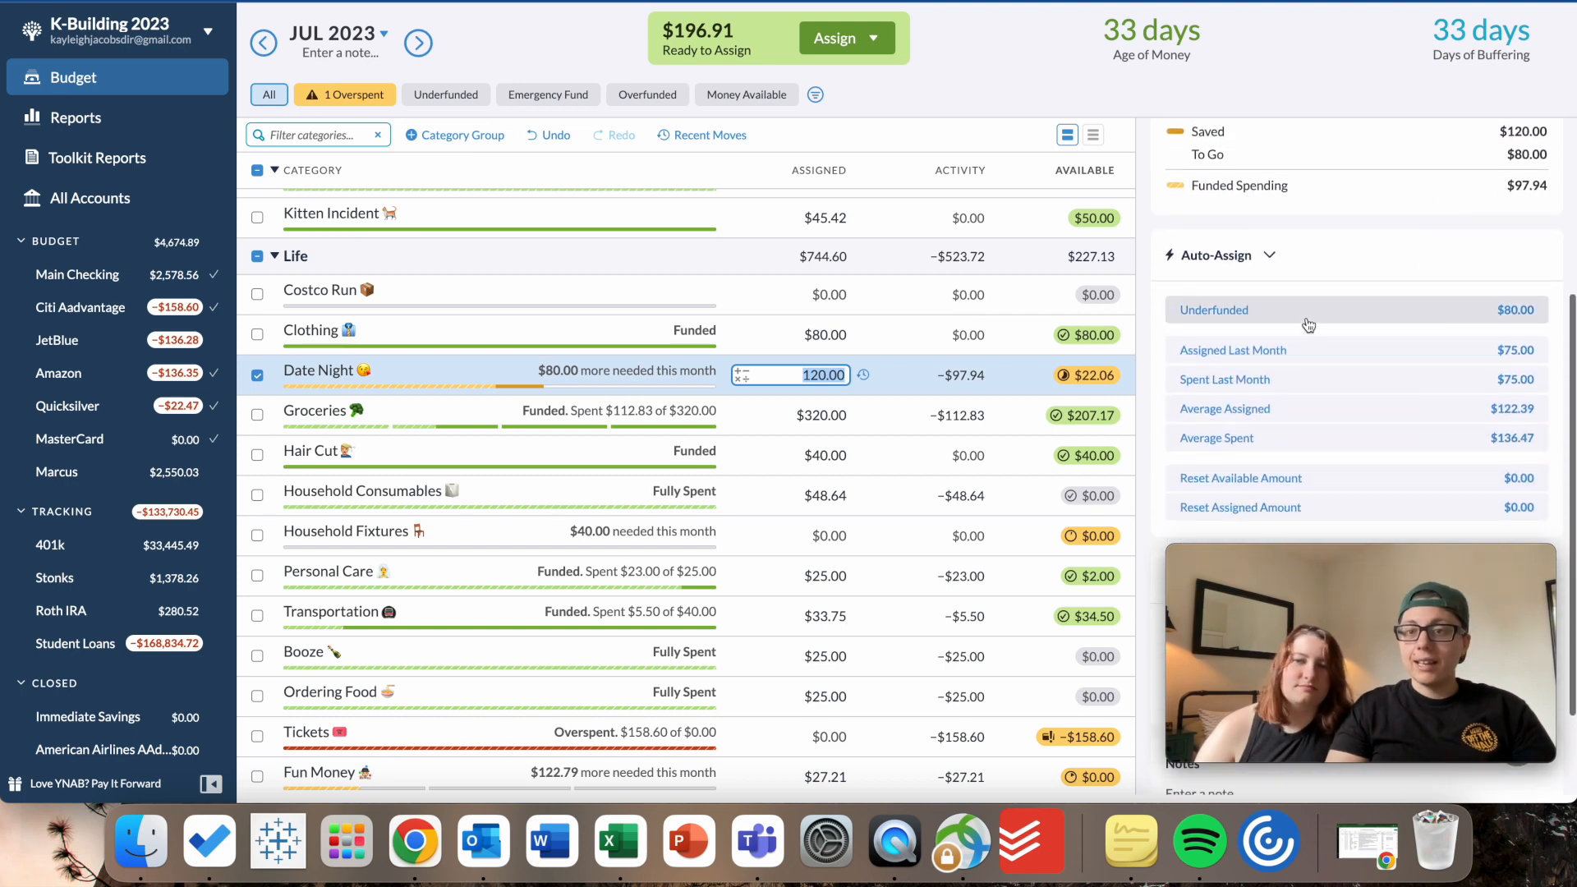
pyautogui.click(1295, 316)
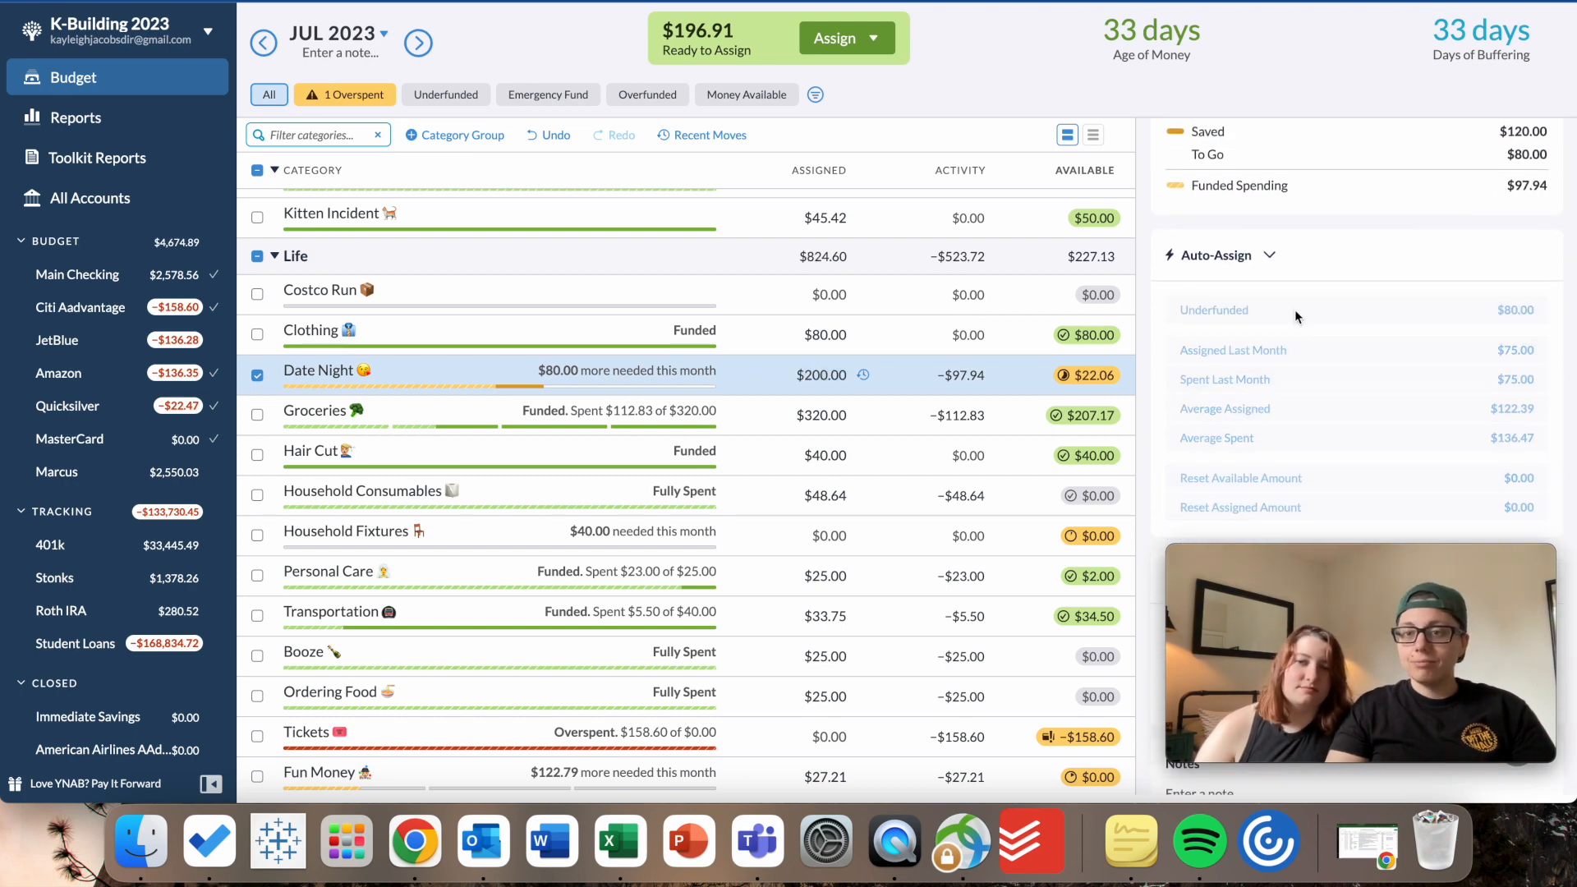
pyautogui.click(257, 374)
# Check the combined underfunded amount for all Life categories except Tickets, and clear the selection.
pyautogui.click(257, 257)
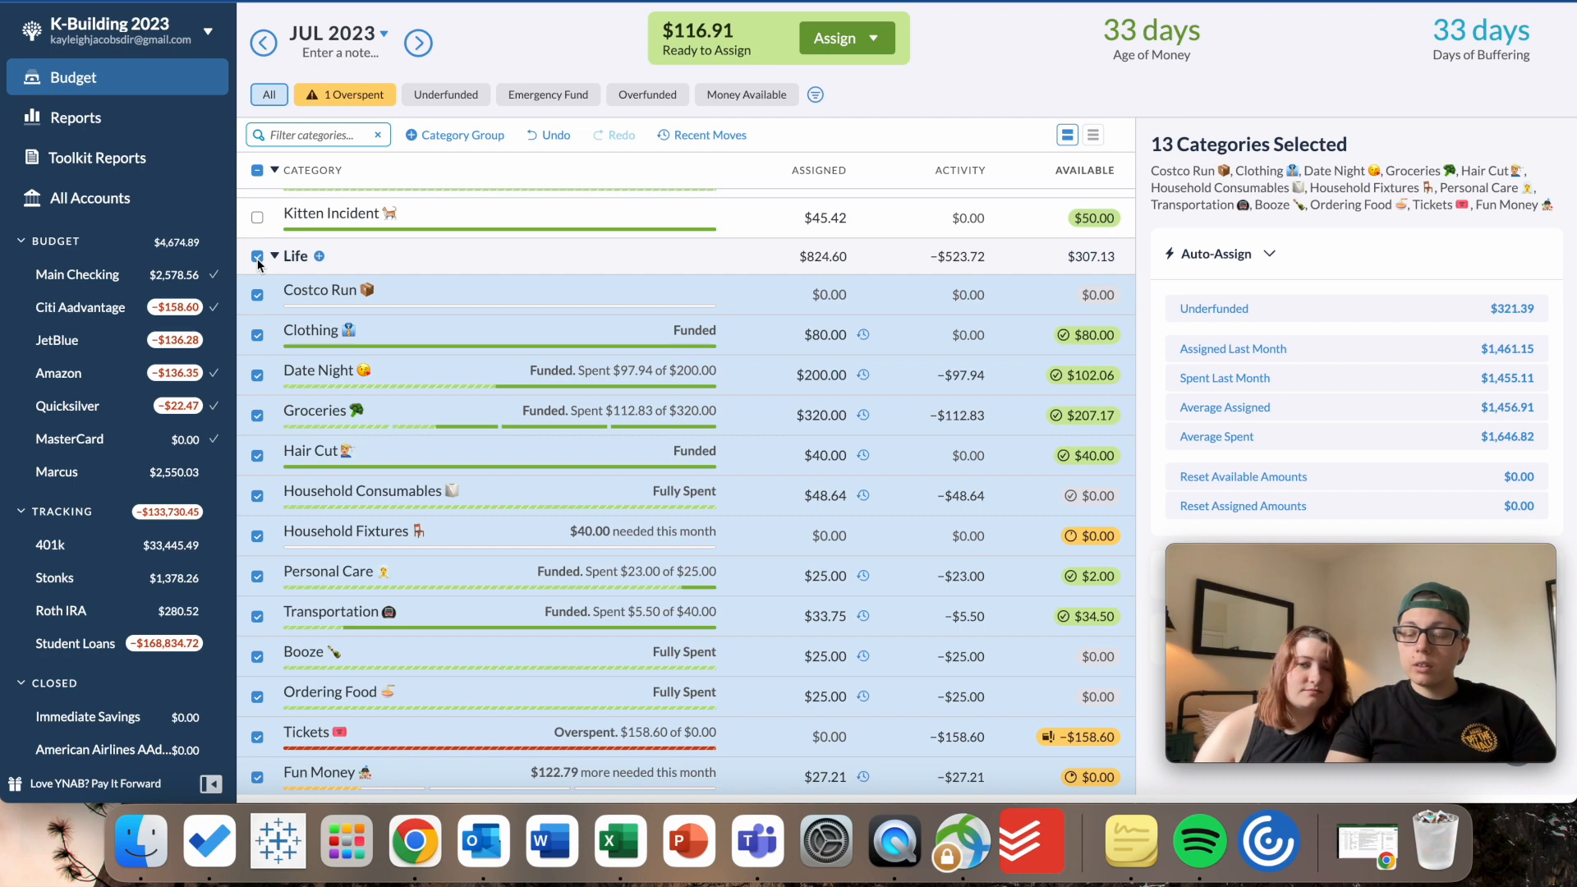
pyautogui.click(257, 259)
pyautogui.click(257, 257)
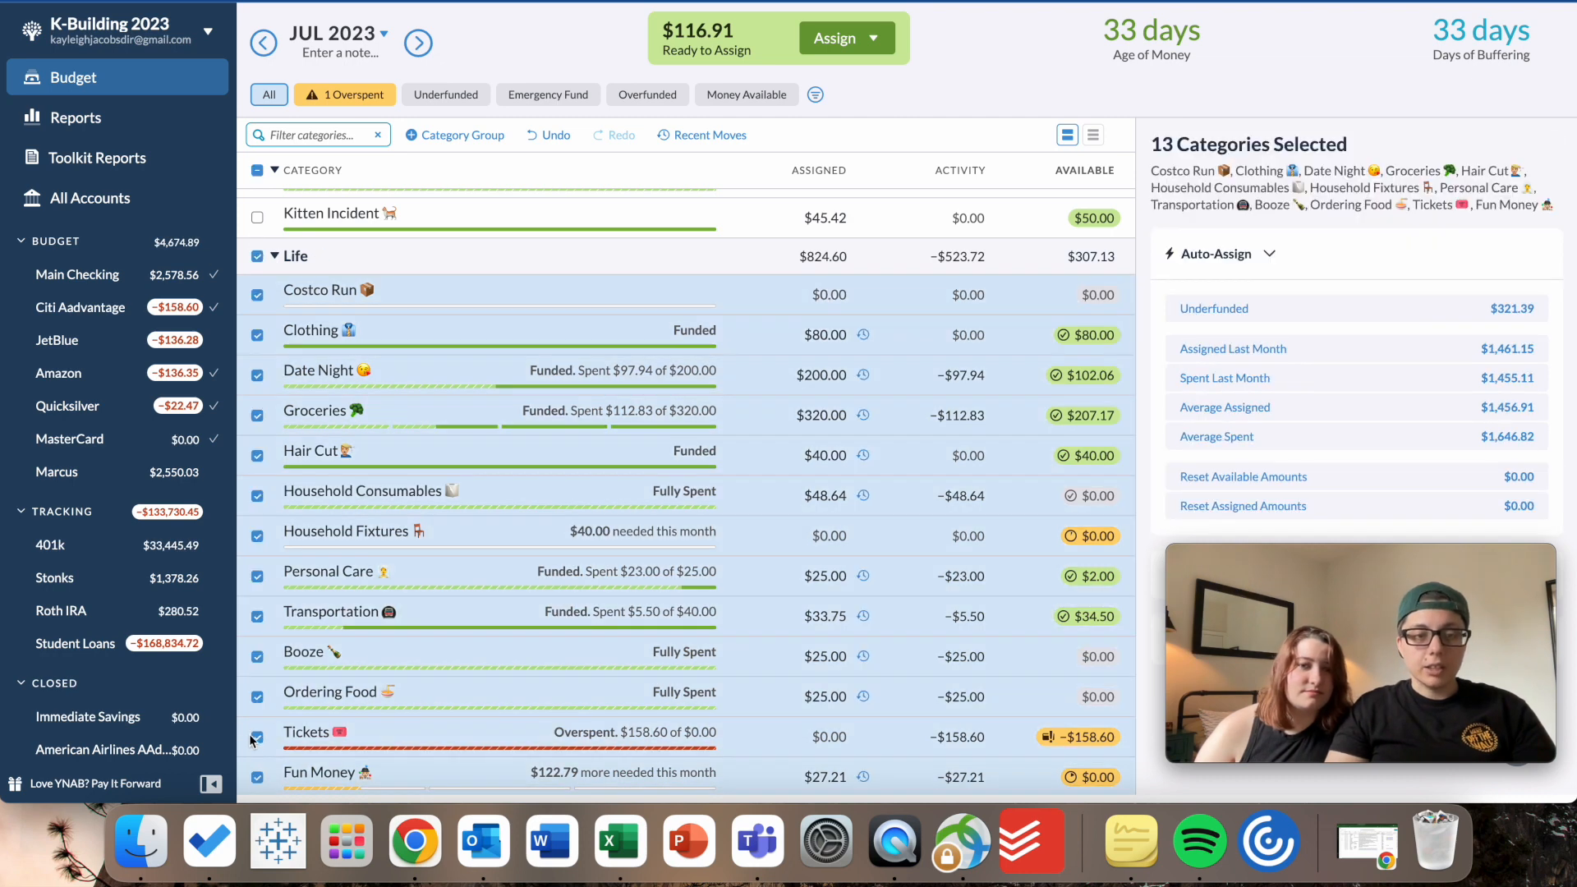
pyautogui.click(256, 737)
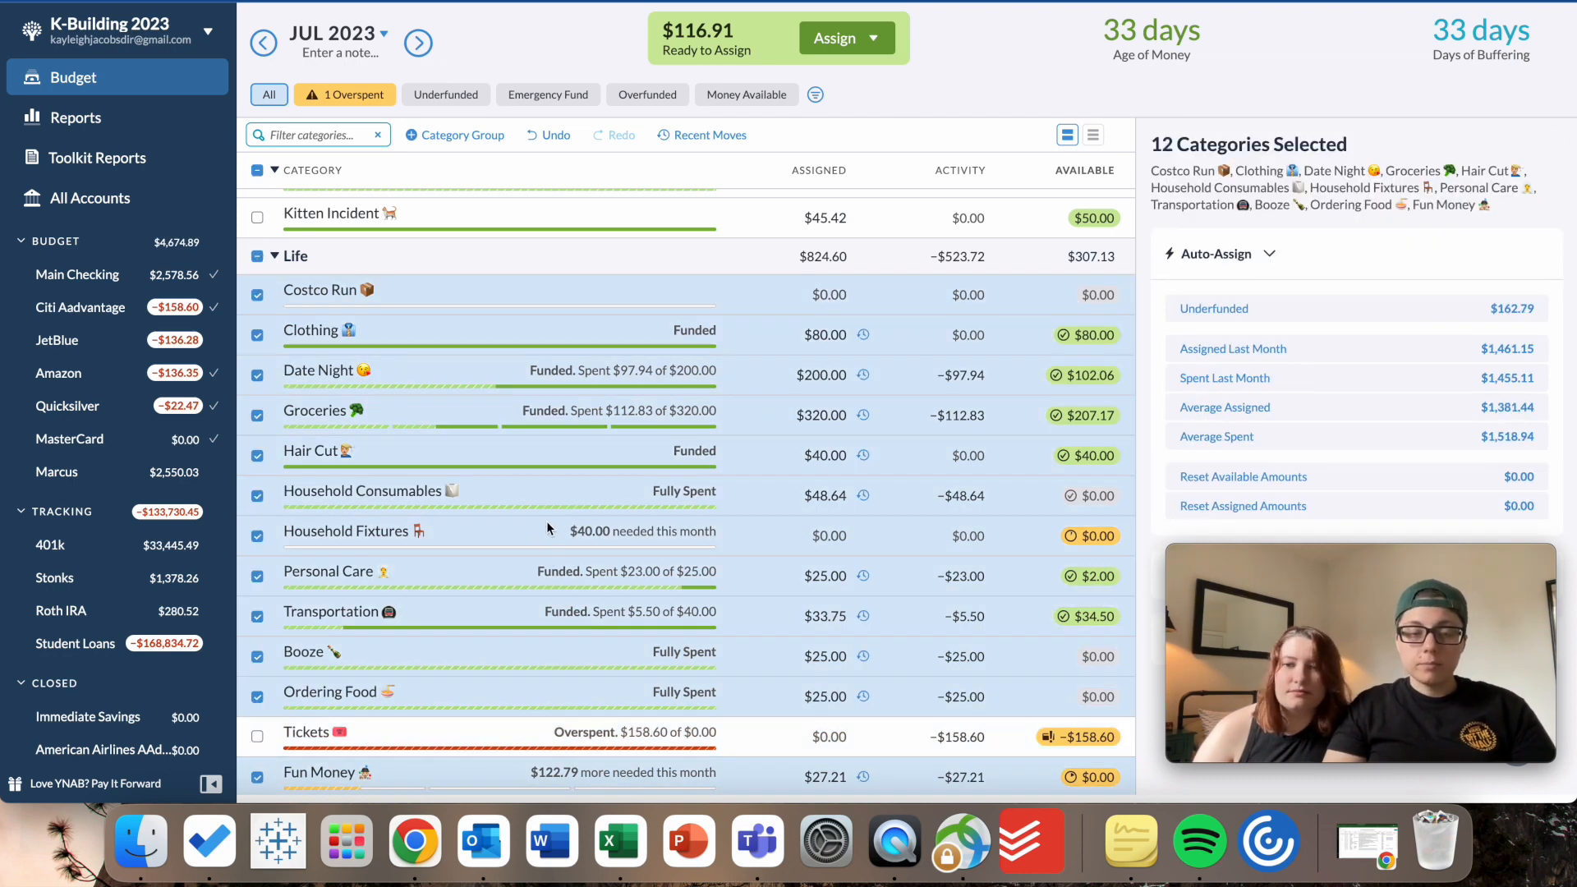
pyautogui.scroll(-3, 548, 528)
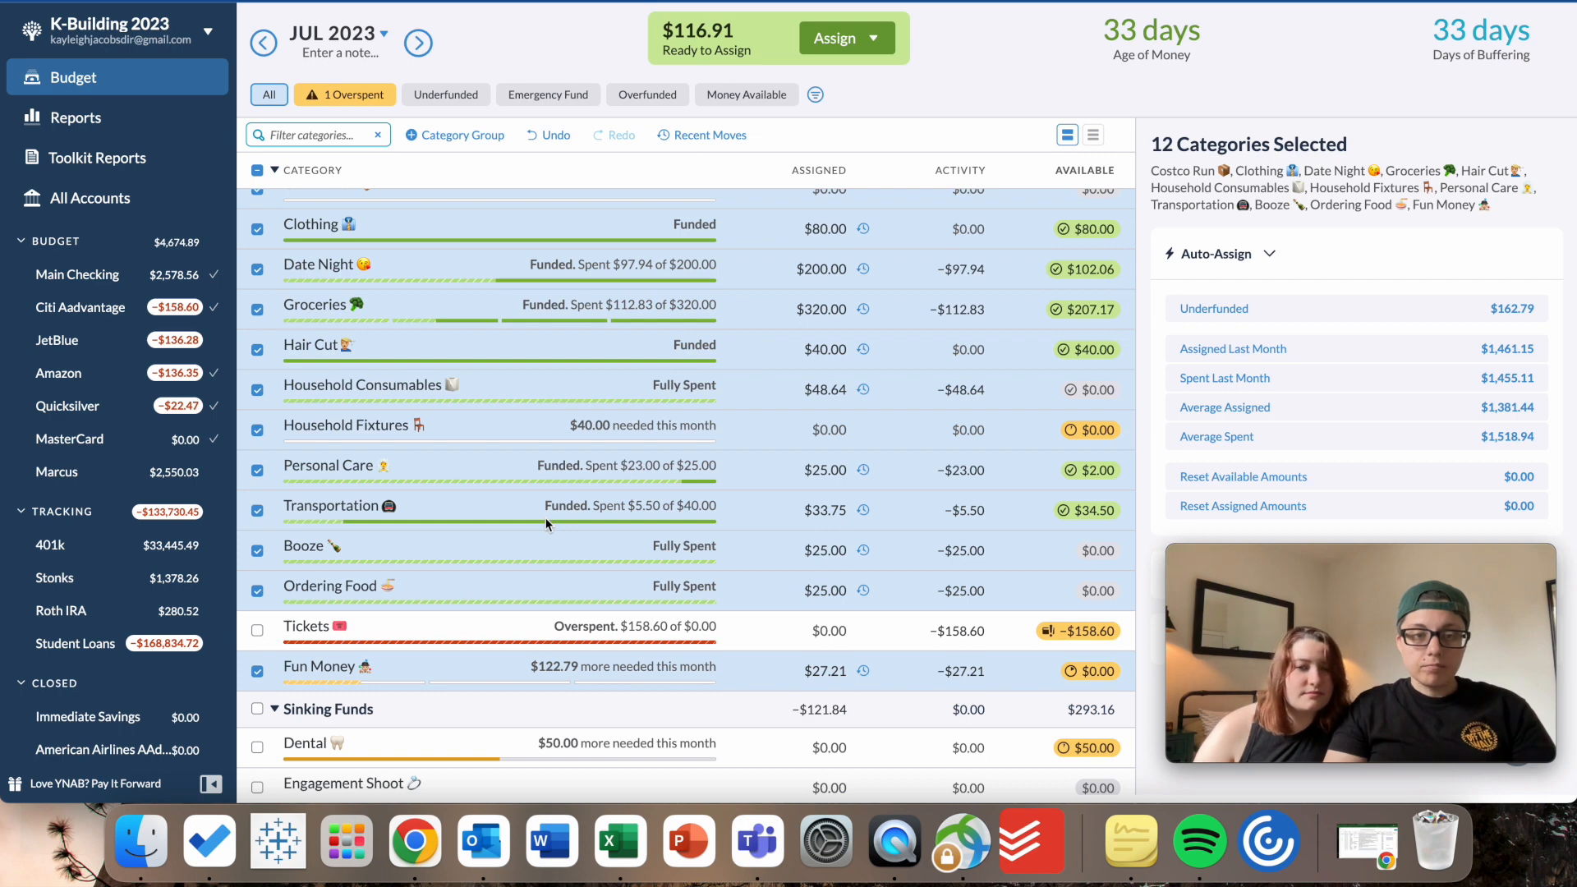
pyautogui.scroll(3, 545, 518)
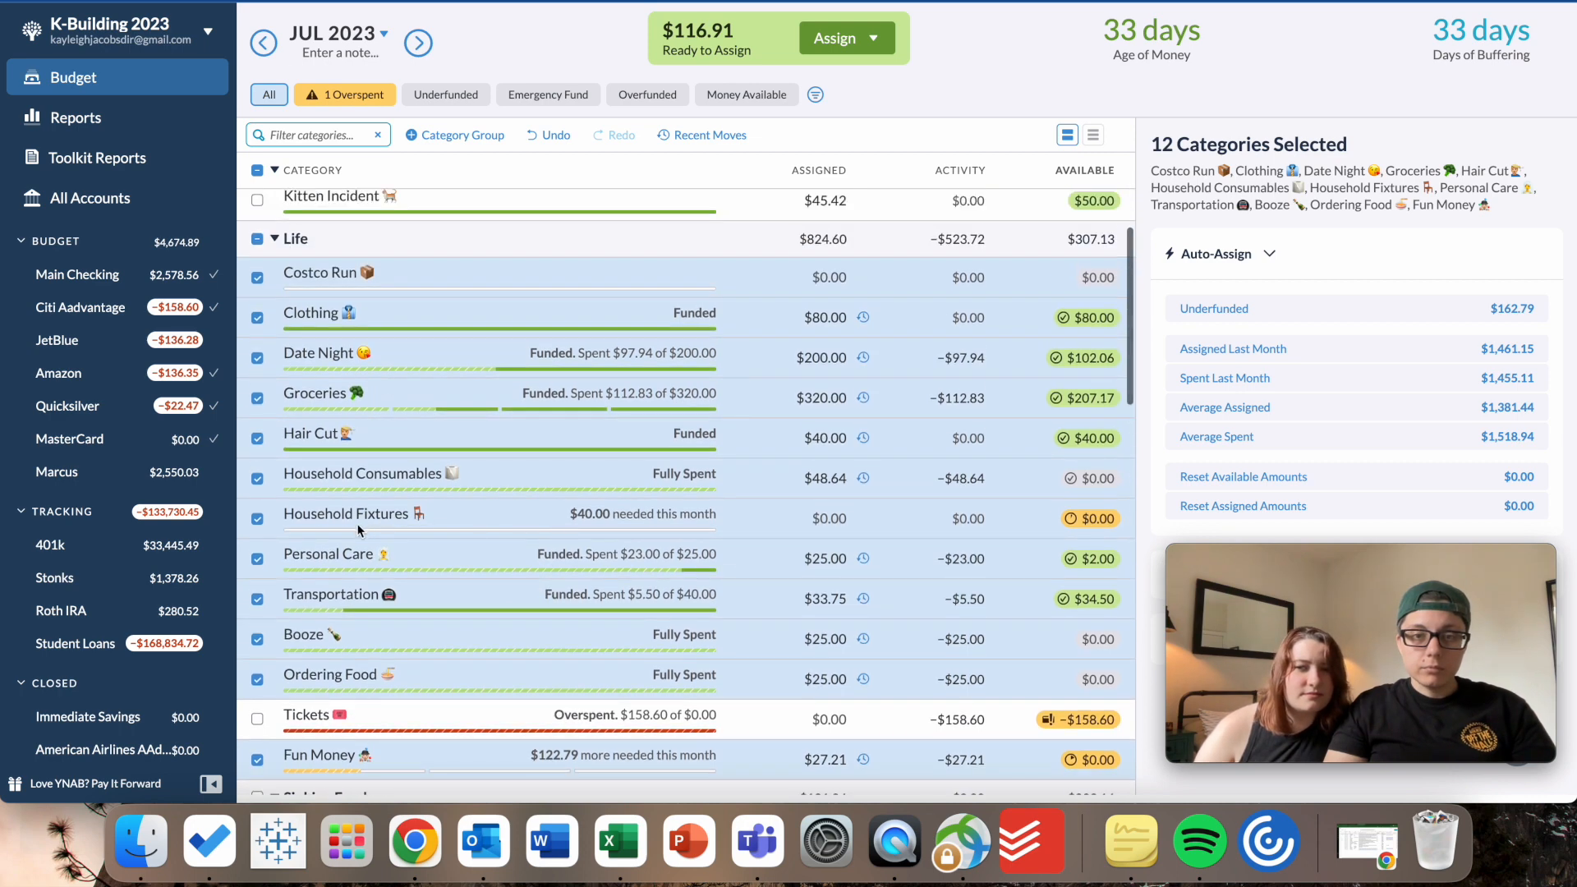
pyautogui.click(258, 239)
# Change the due date of the Vision target in Sinking Funds to July 31, 2023, save the target and deselect the category.
pyautogui.scroll(-10, 444, 505)
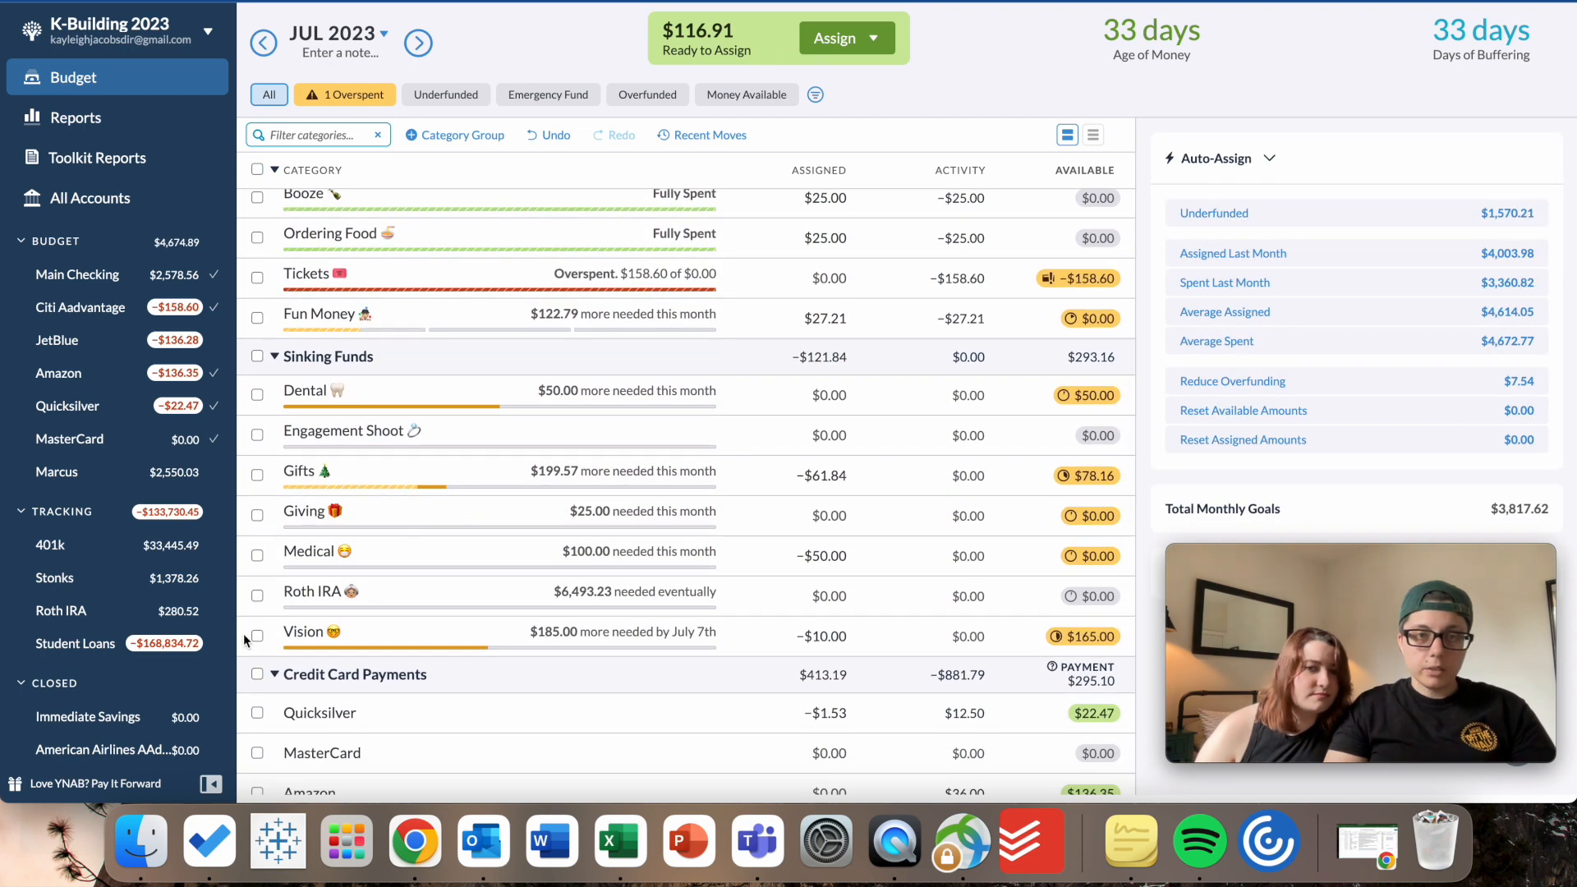
pyautogui.click(257, 638)
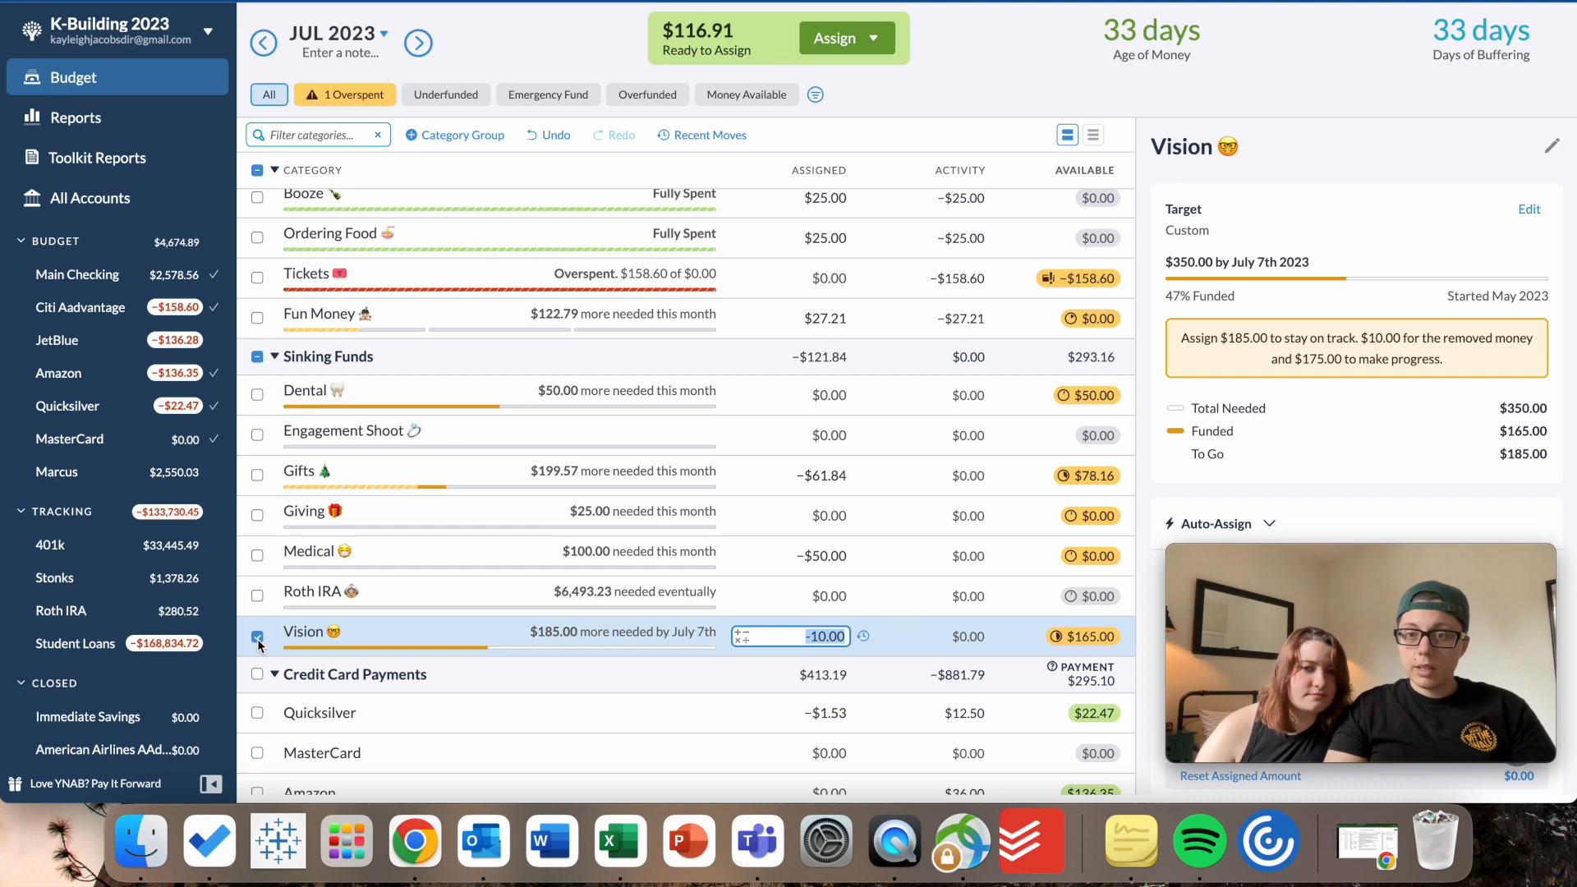
pyautogui.click(258, 643)
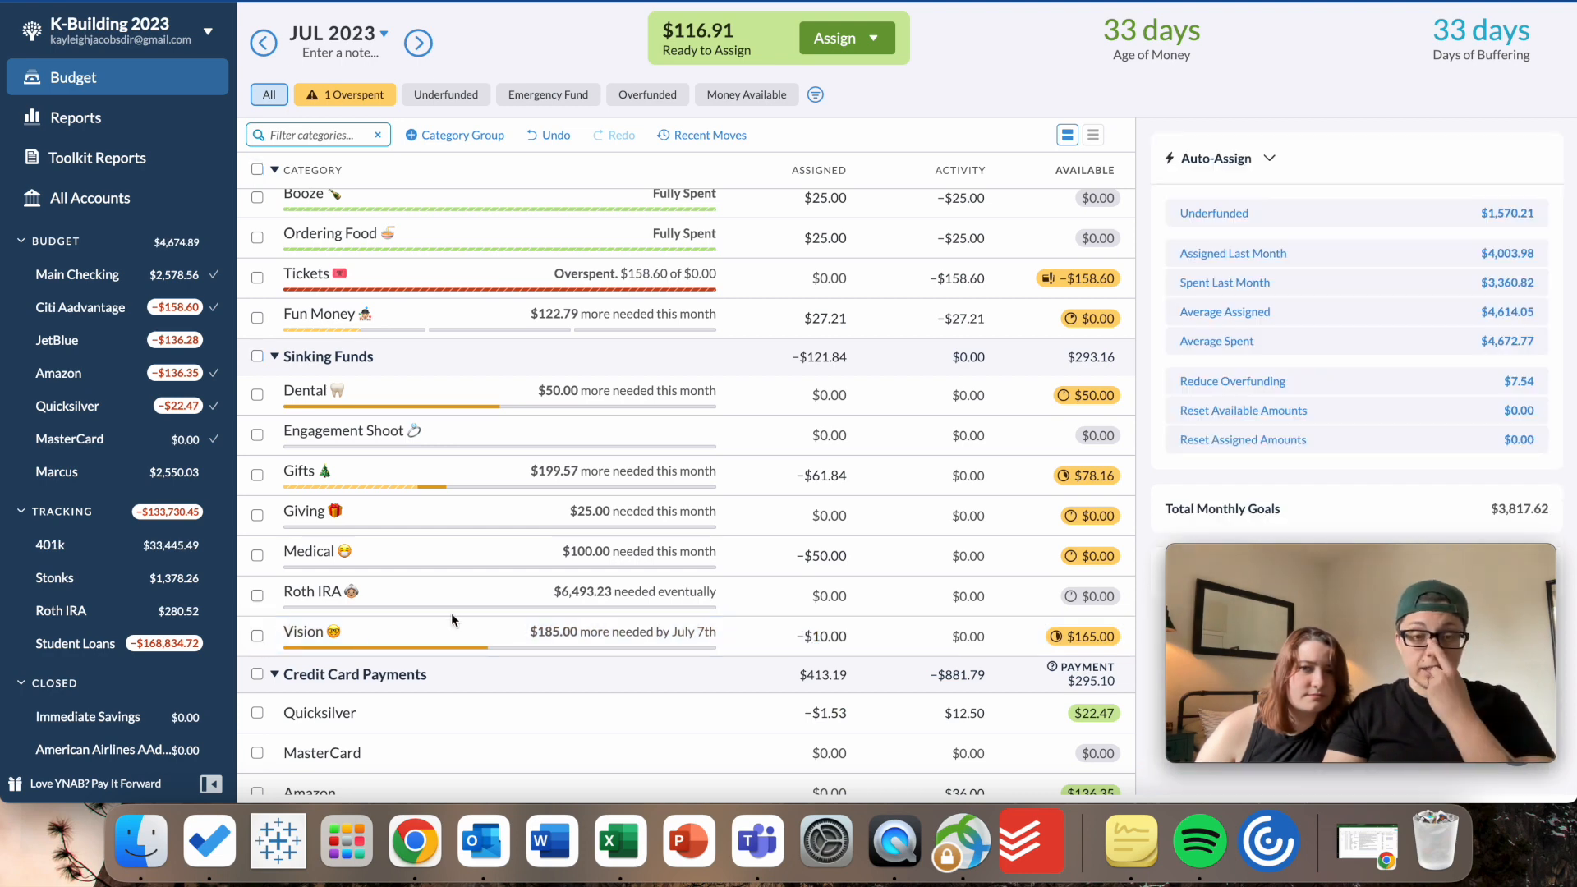
pyautogui.click(833, 637)
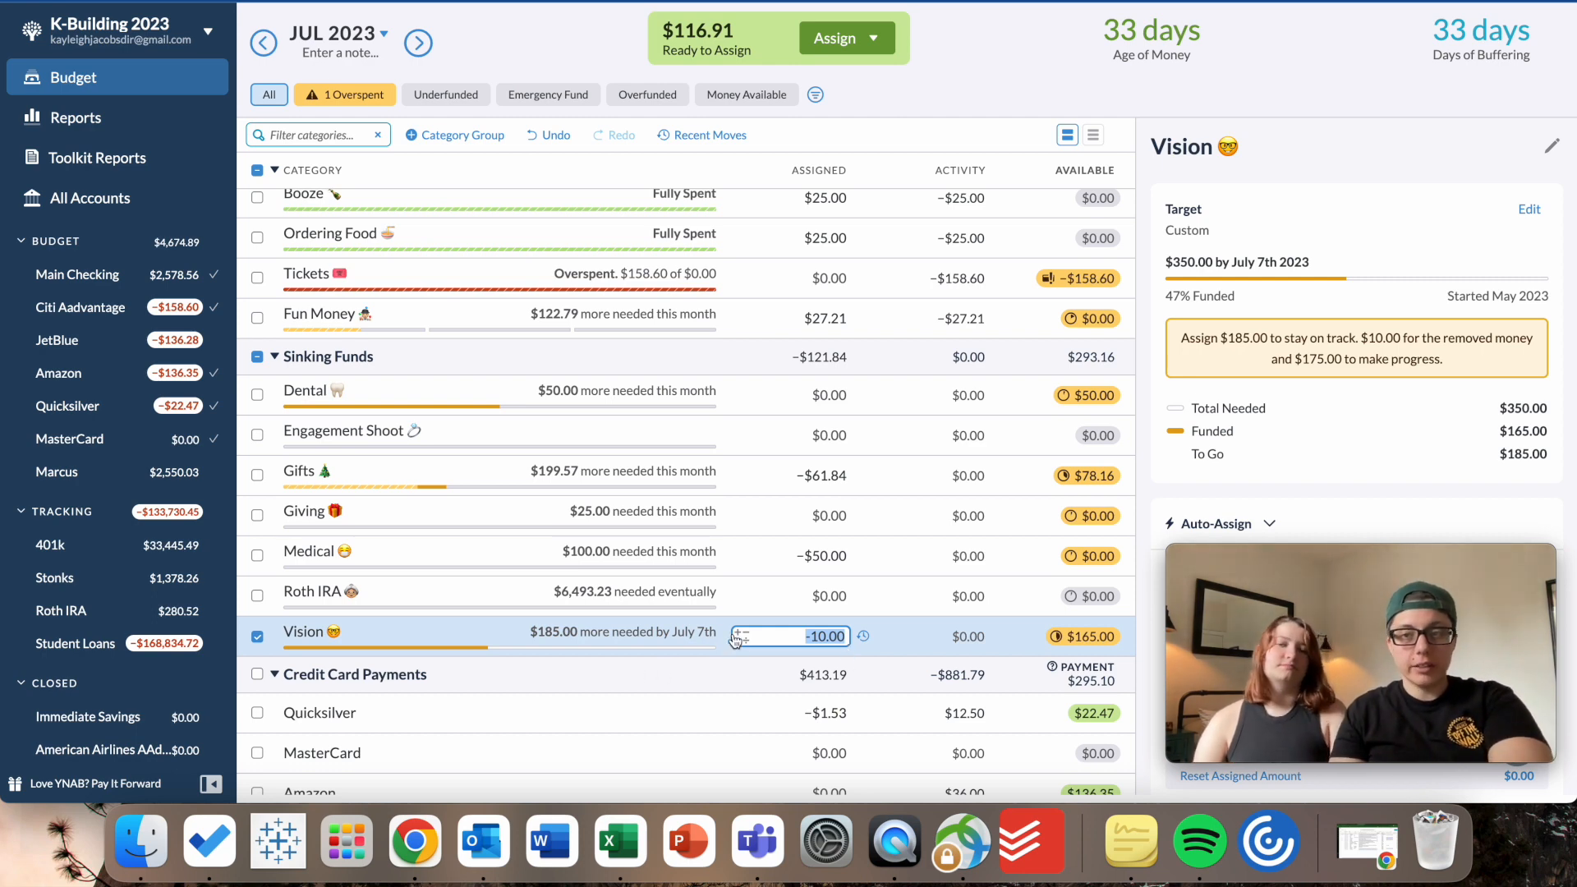
pyautogui.click(257, 637)
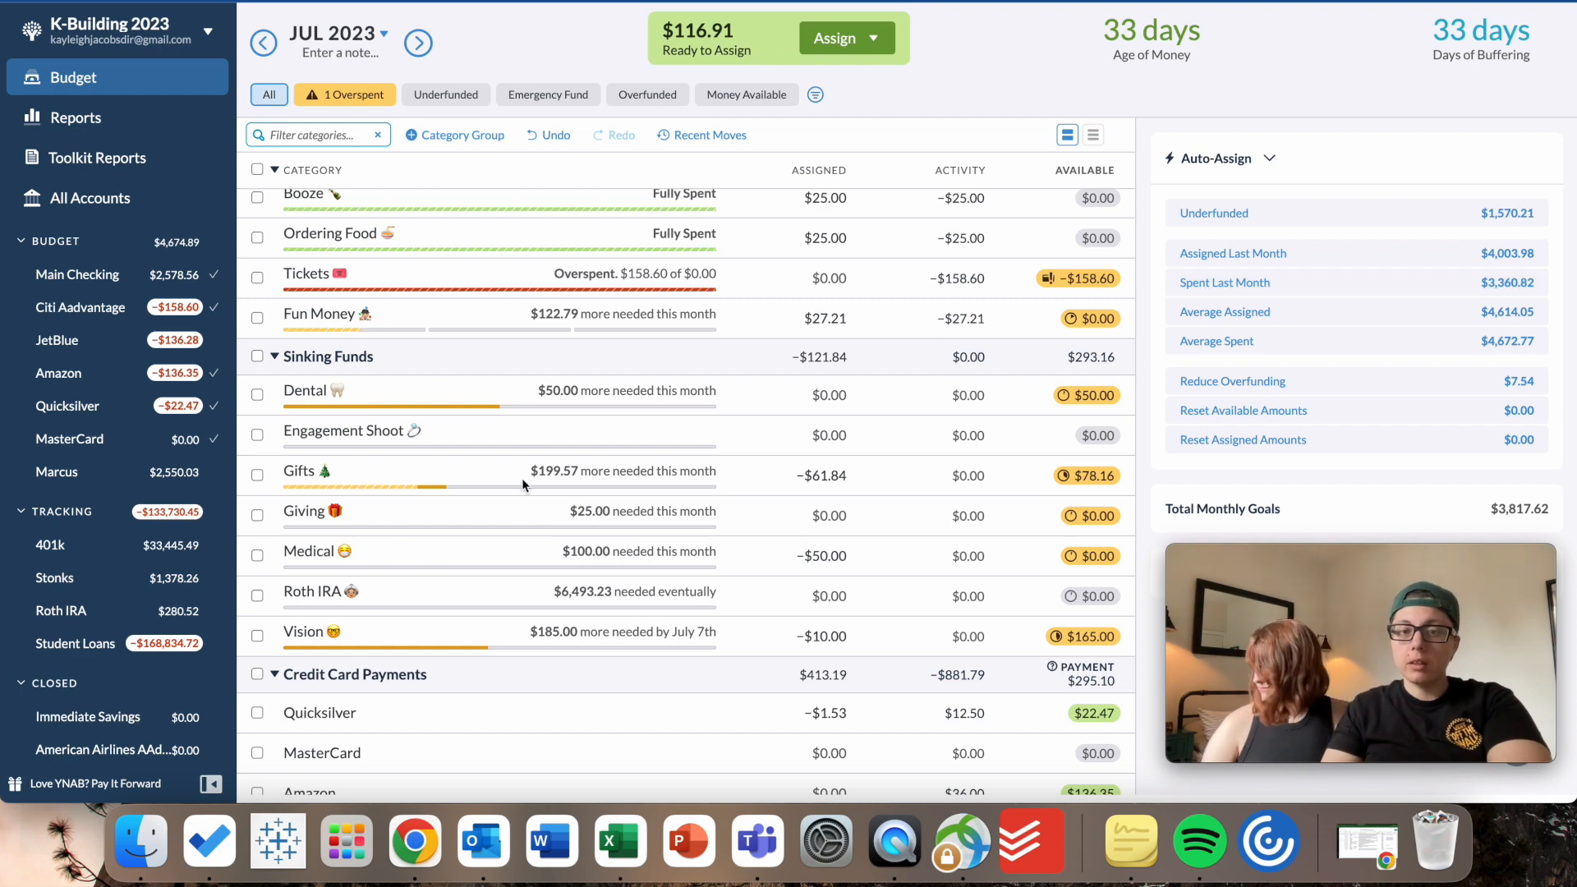
pyautogui.click(258, 636)
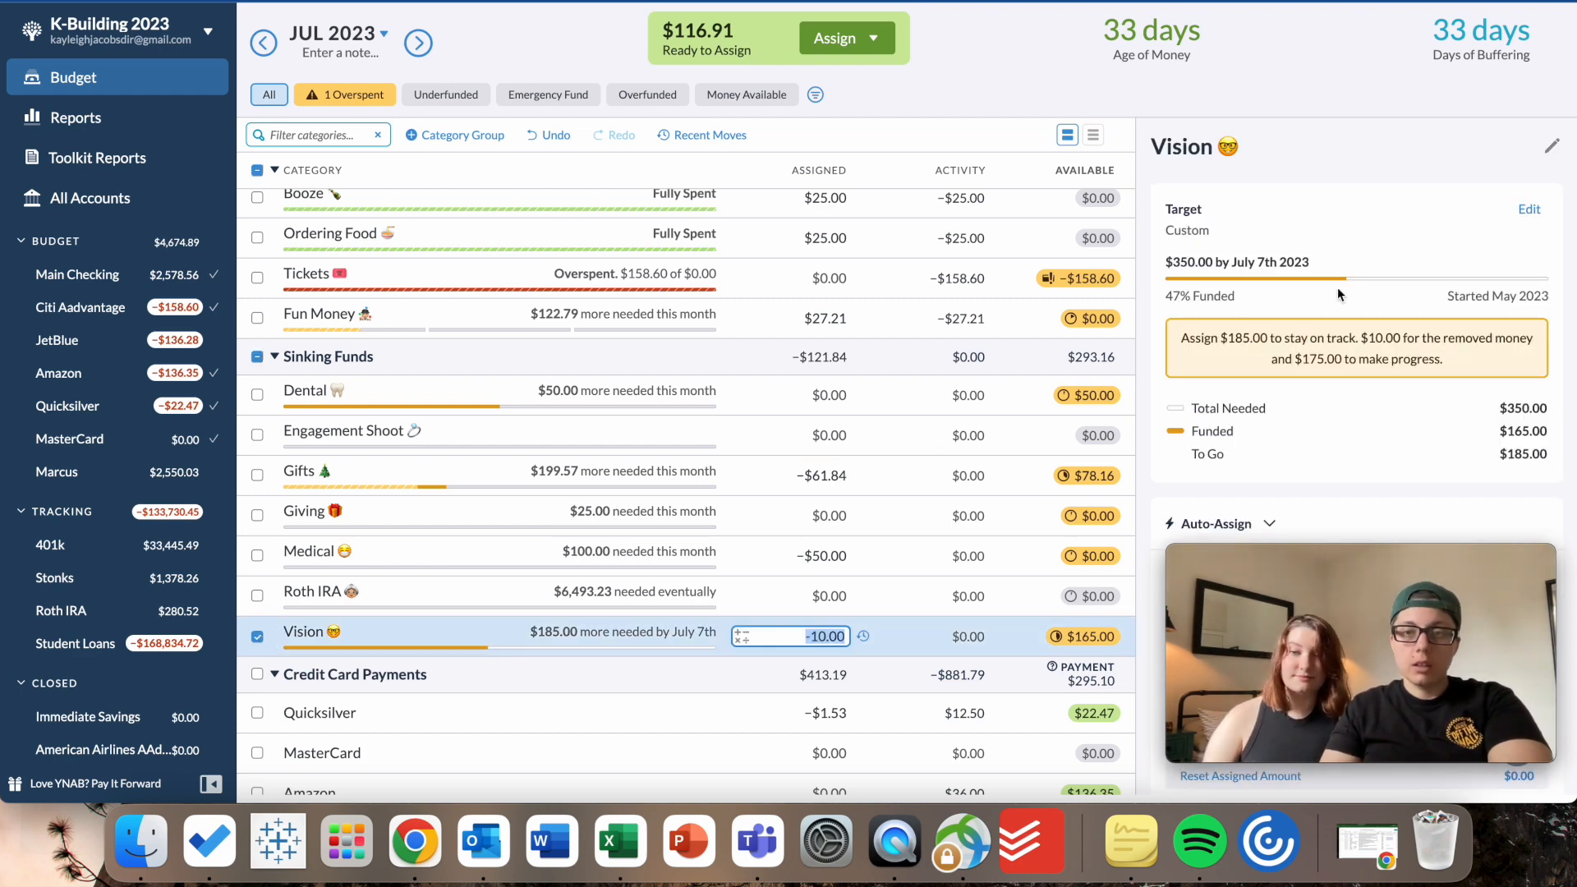
pyautogui.click(1538, 212)
pyautogui.scroll(-1, 1343, 294)
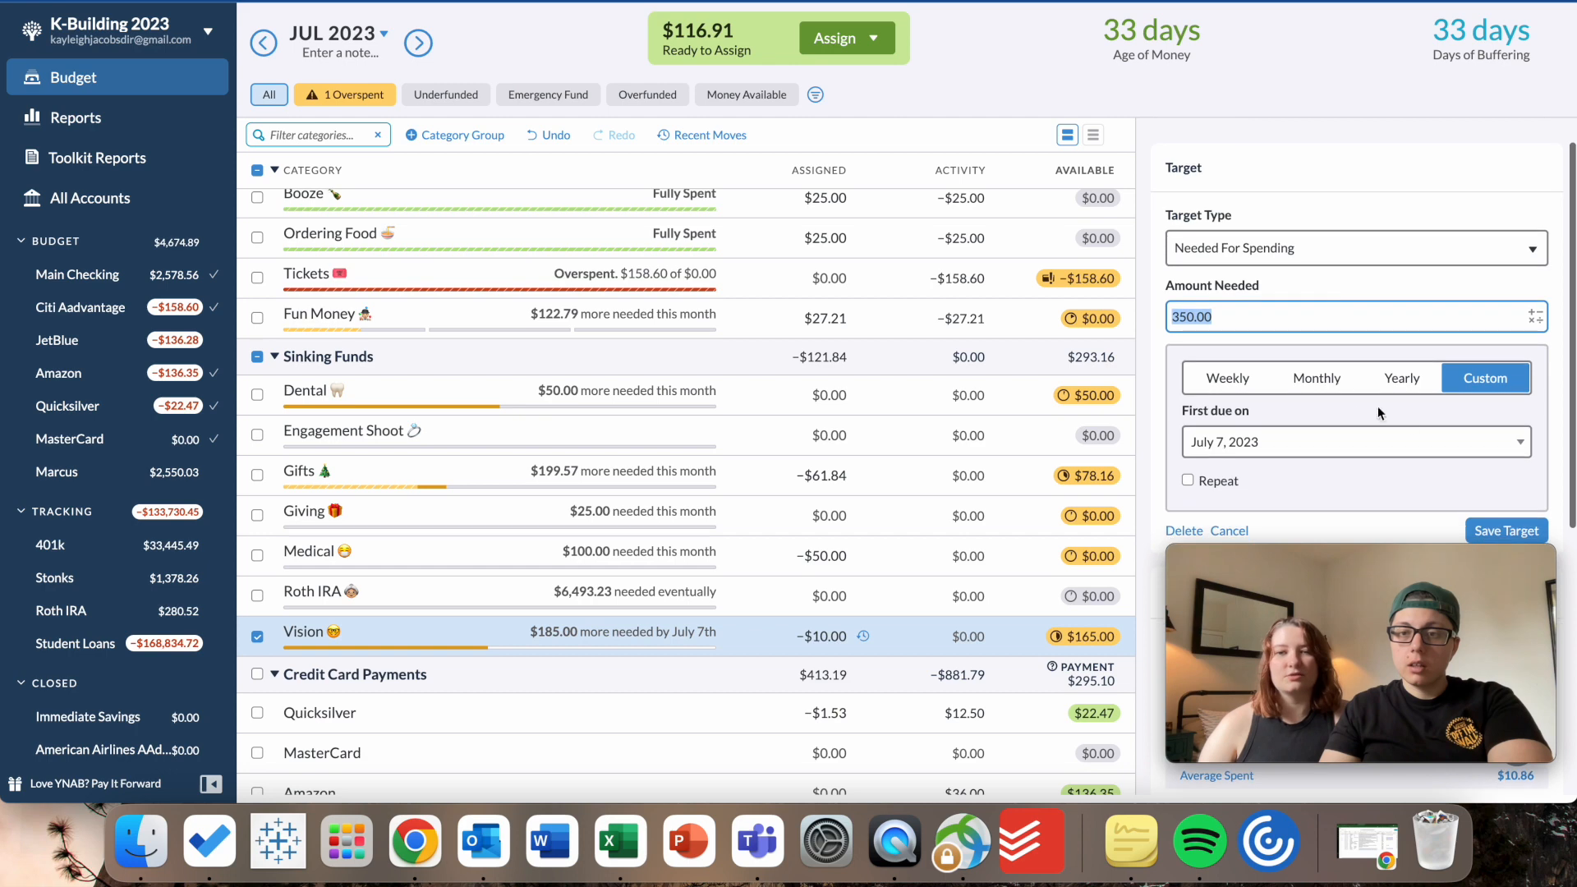
pyautogui.click(1506, 531)
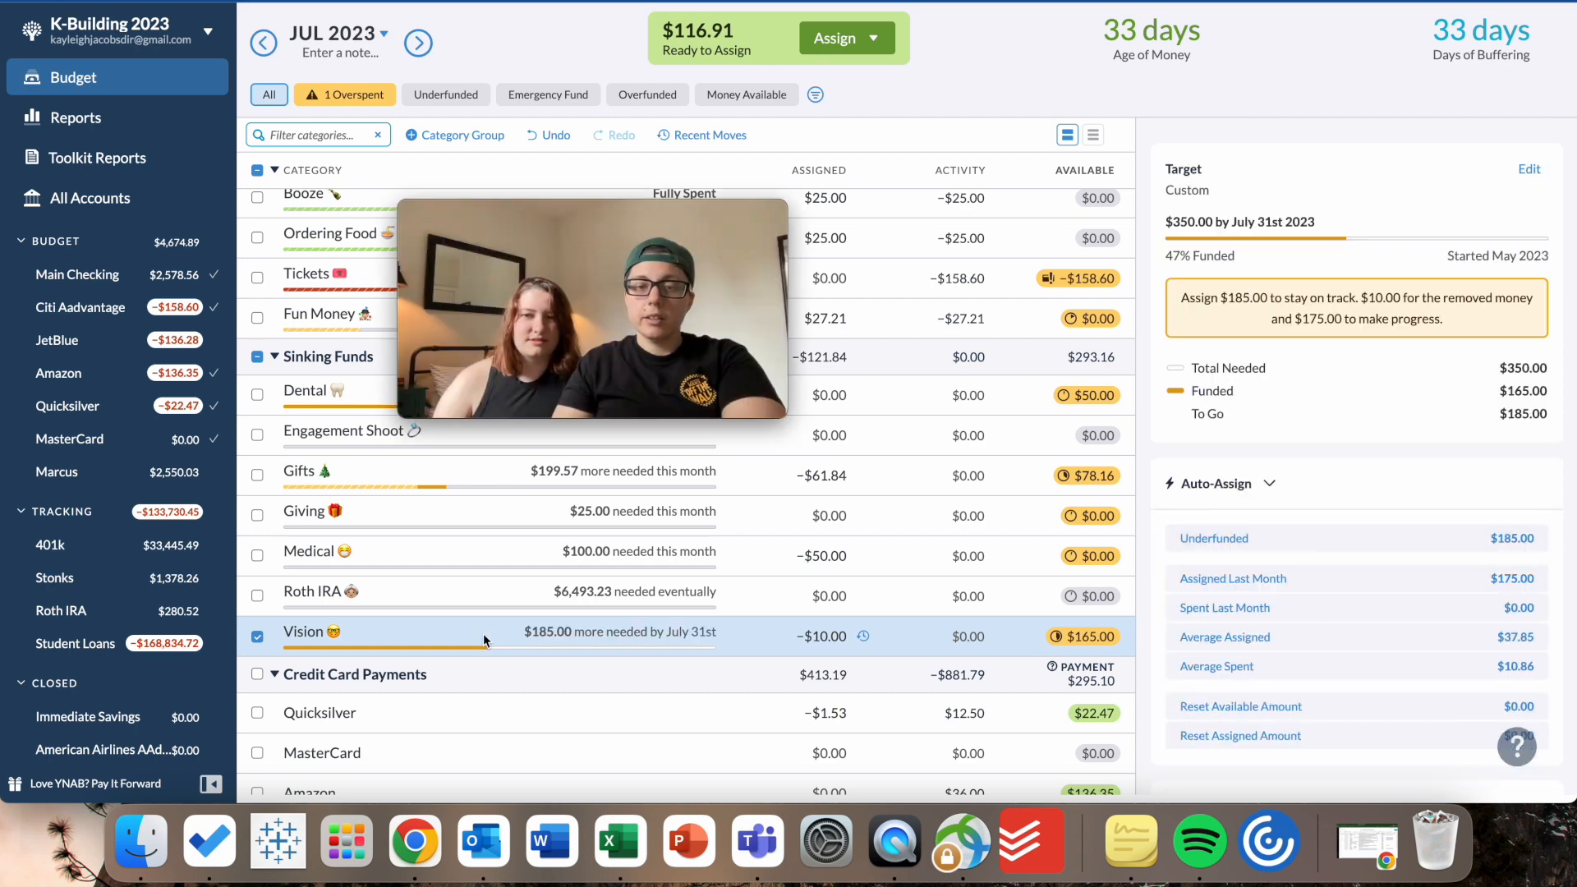
pyautogui.moveTo(666, 212); pyautogui.dragTo(1432, 550)
pyautogui.click(702, 638)
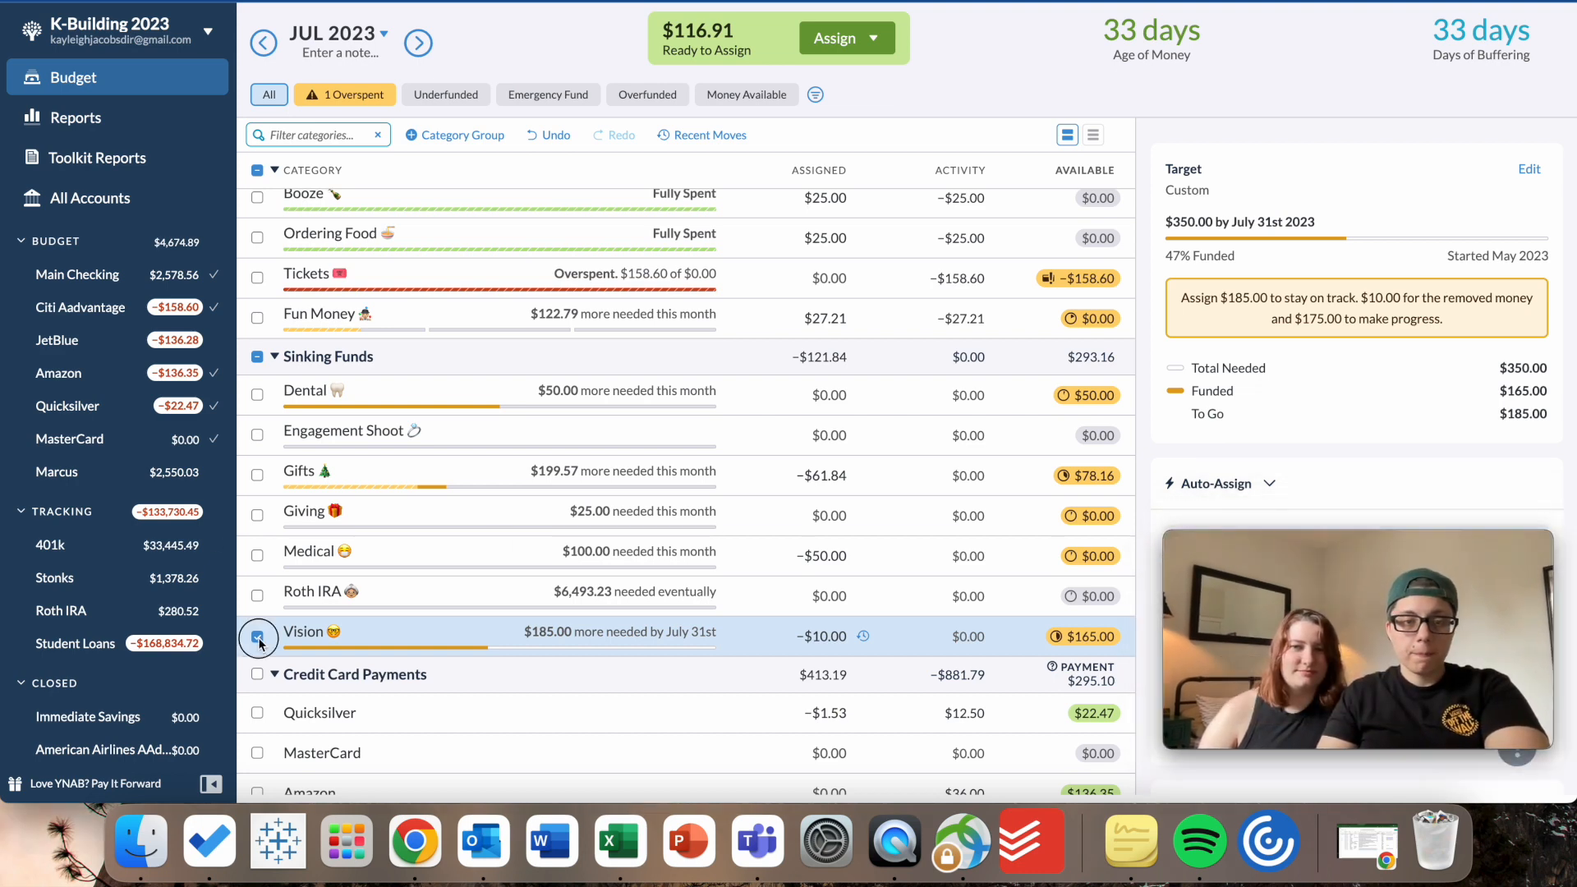
pyautogui.click(243, 639)
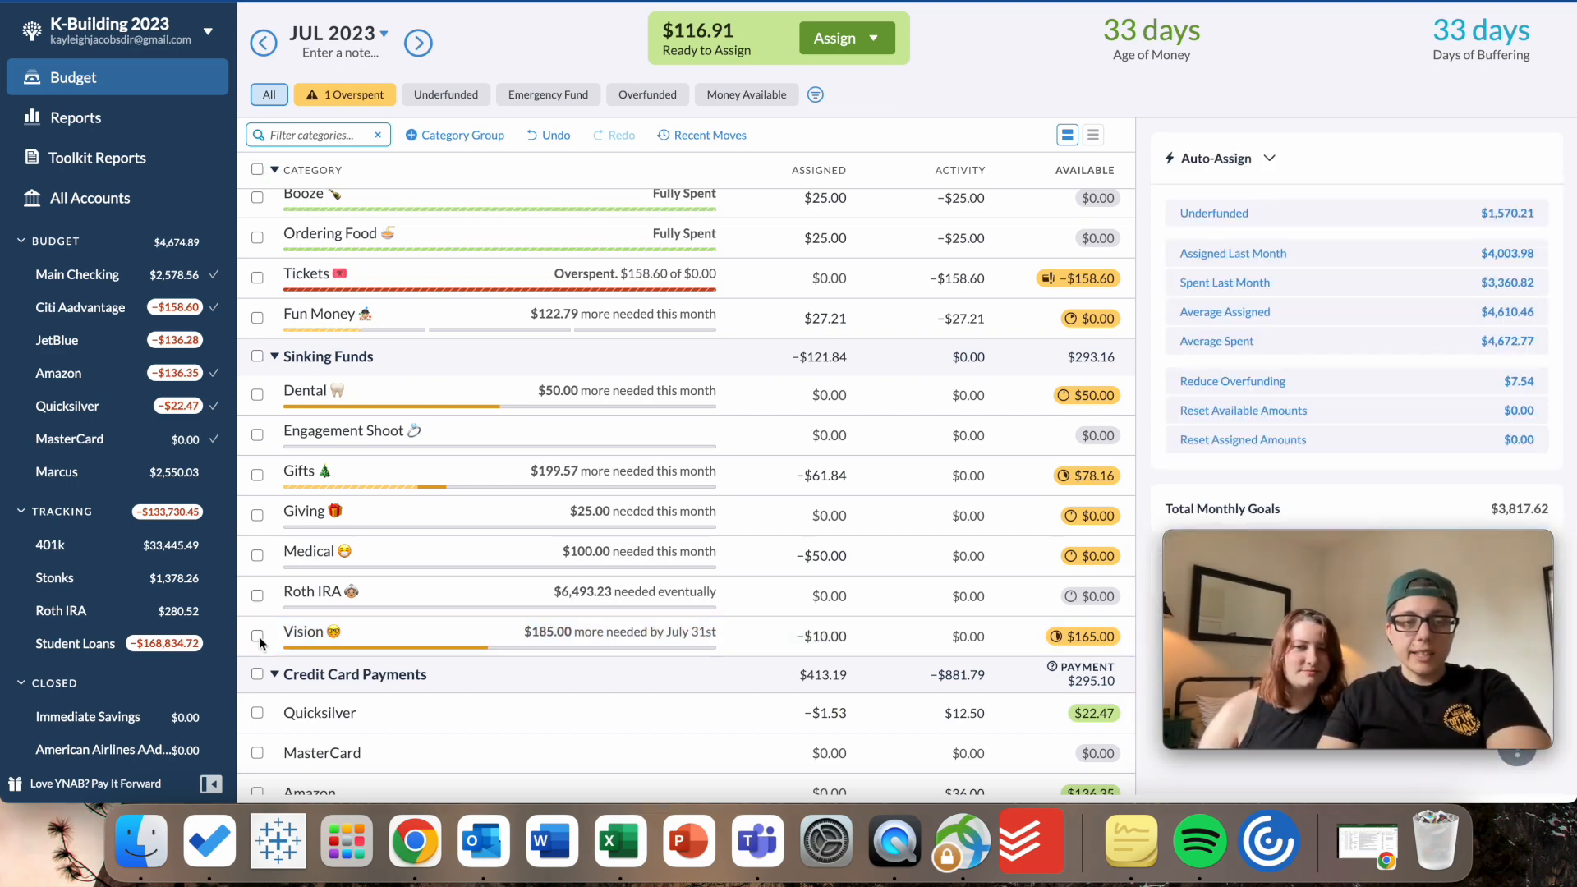
# Add $100 to the assigned amount for Vision, bringing it to $90.00, and deselect it.
pyautogui.click(241, 640)
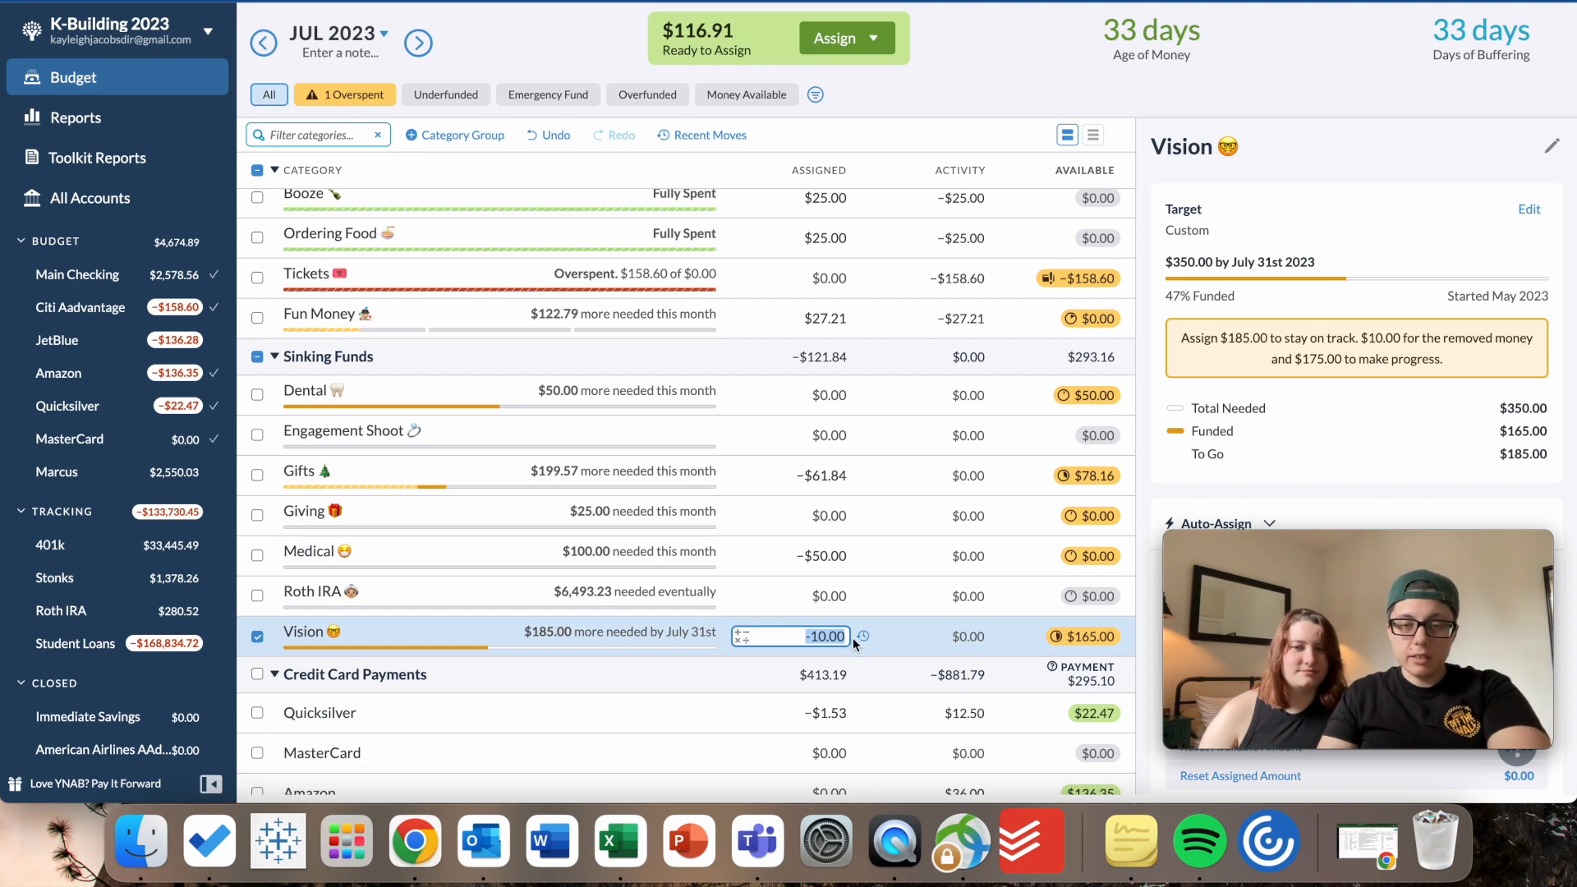
pyautogui.write('90.00')
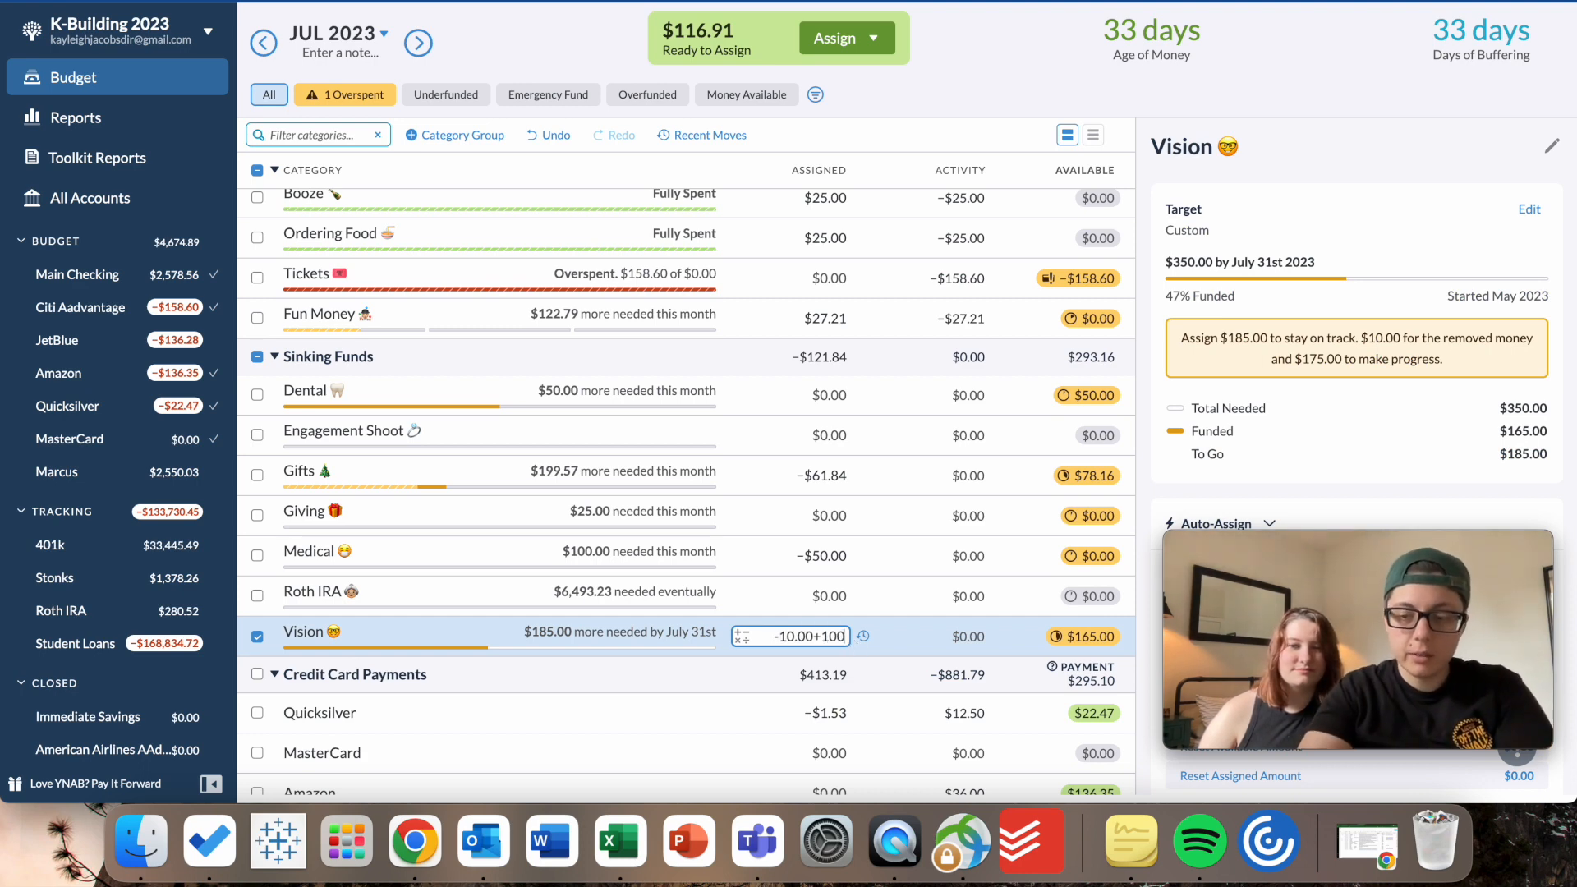
pyautogui.press('Return')
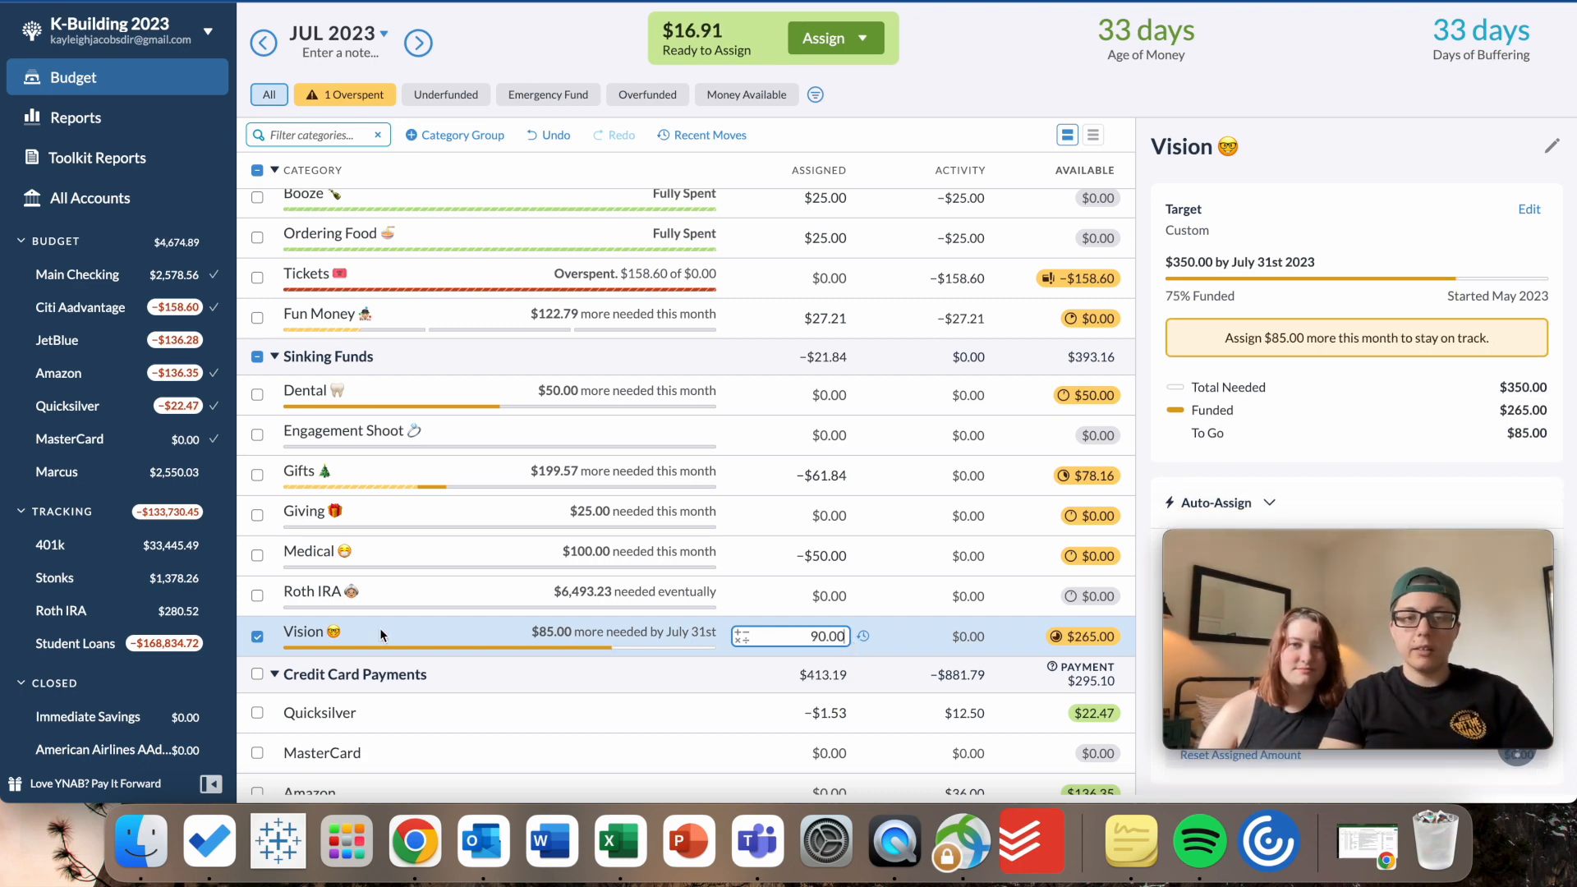
pyautogui.click(258, 638)
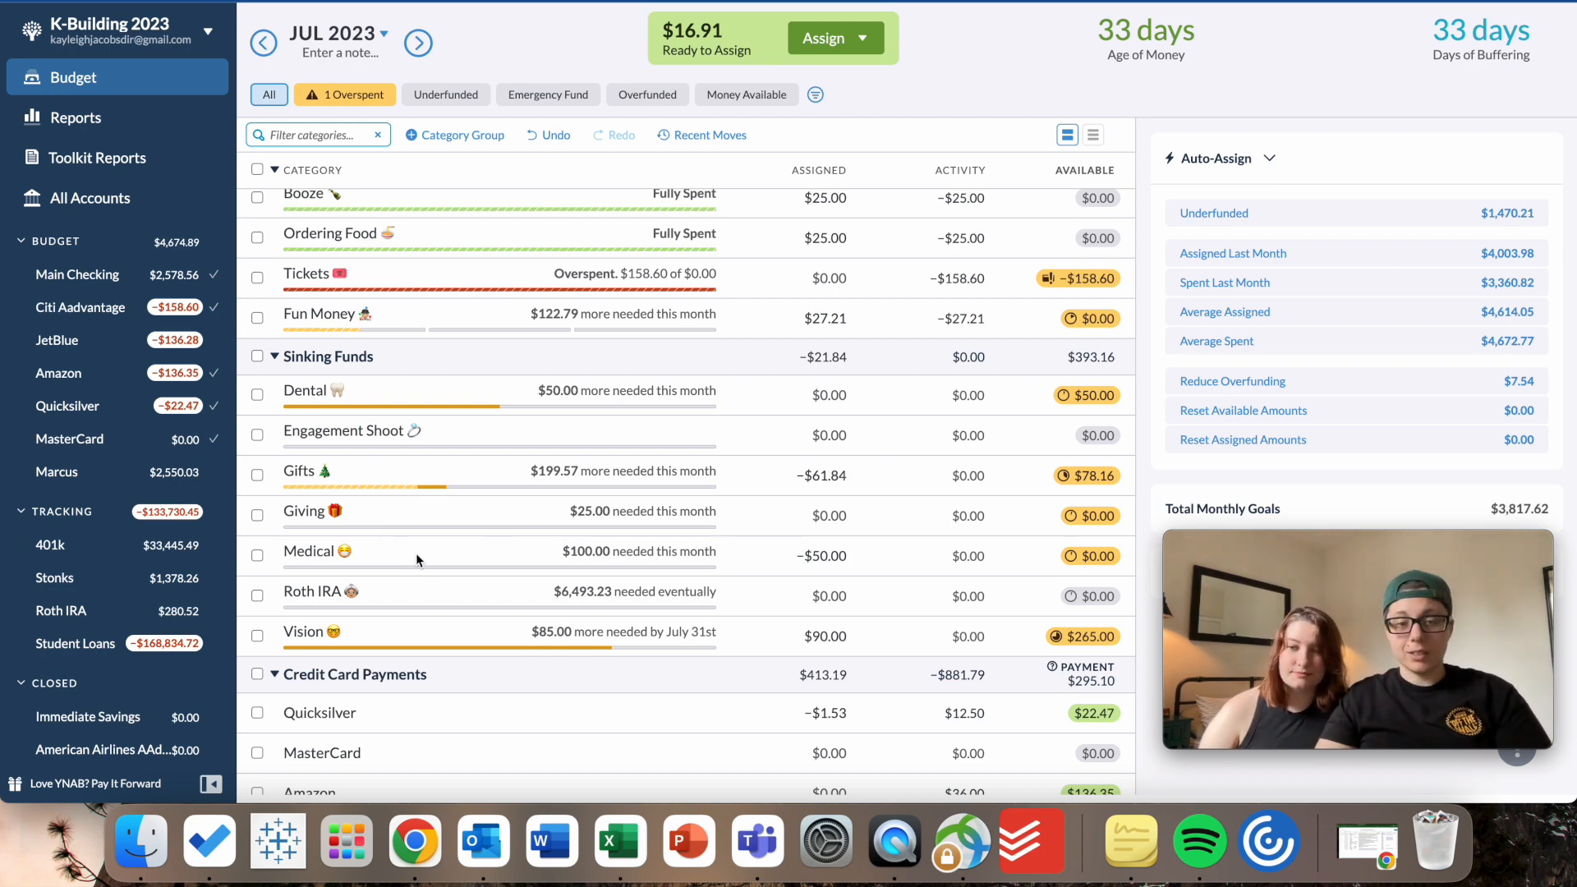
# Add $1.84 to the assigned amount for Gifts in Sinking Funds, bringing it to -$60.00.
pyautogui.scroll(1, 645, 559)
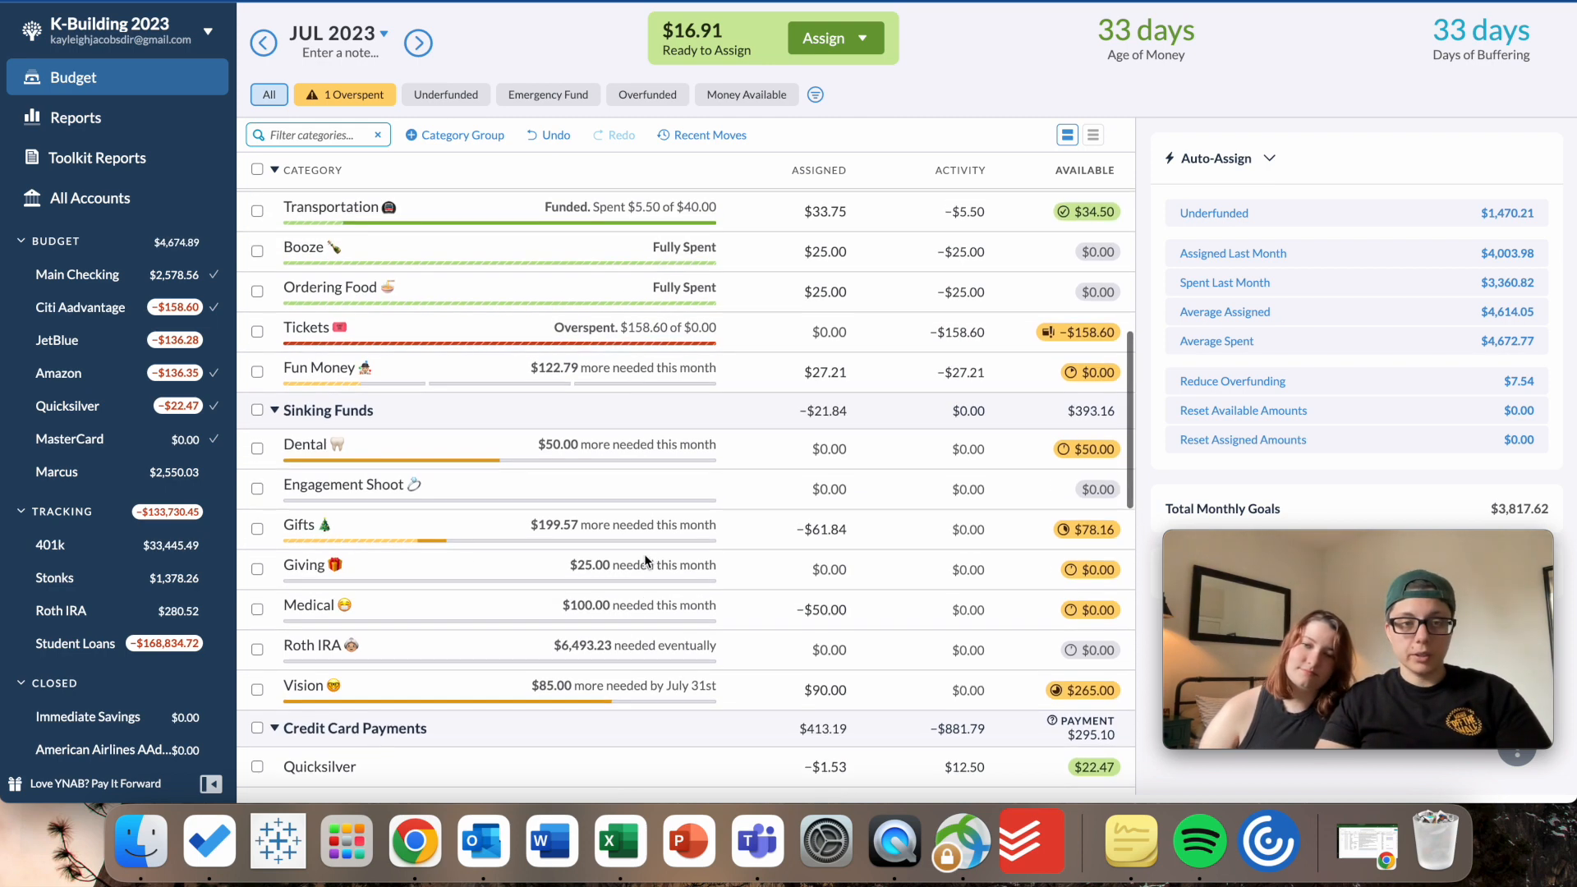
pyautogui.scroll(1, 645, 561)
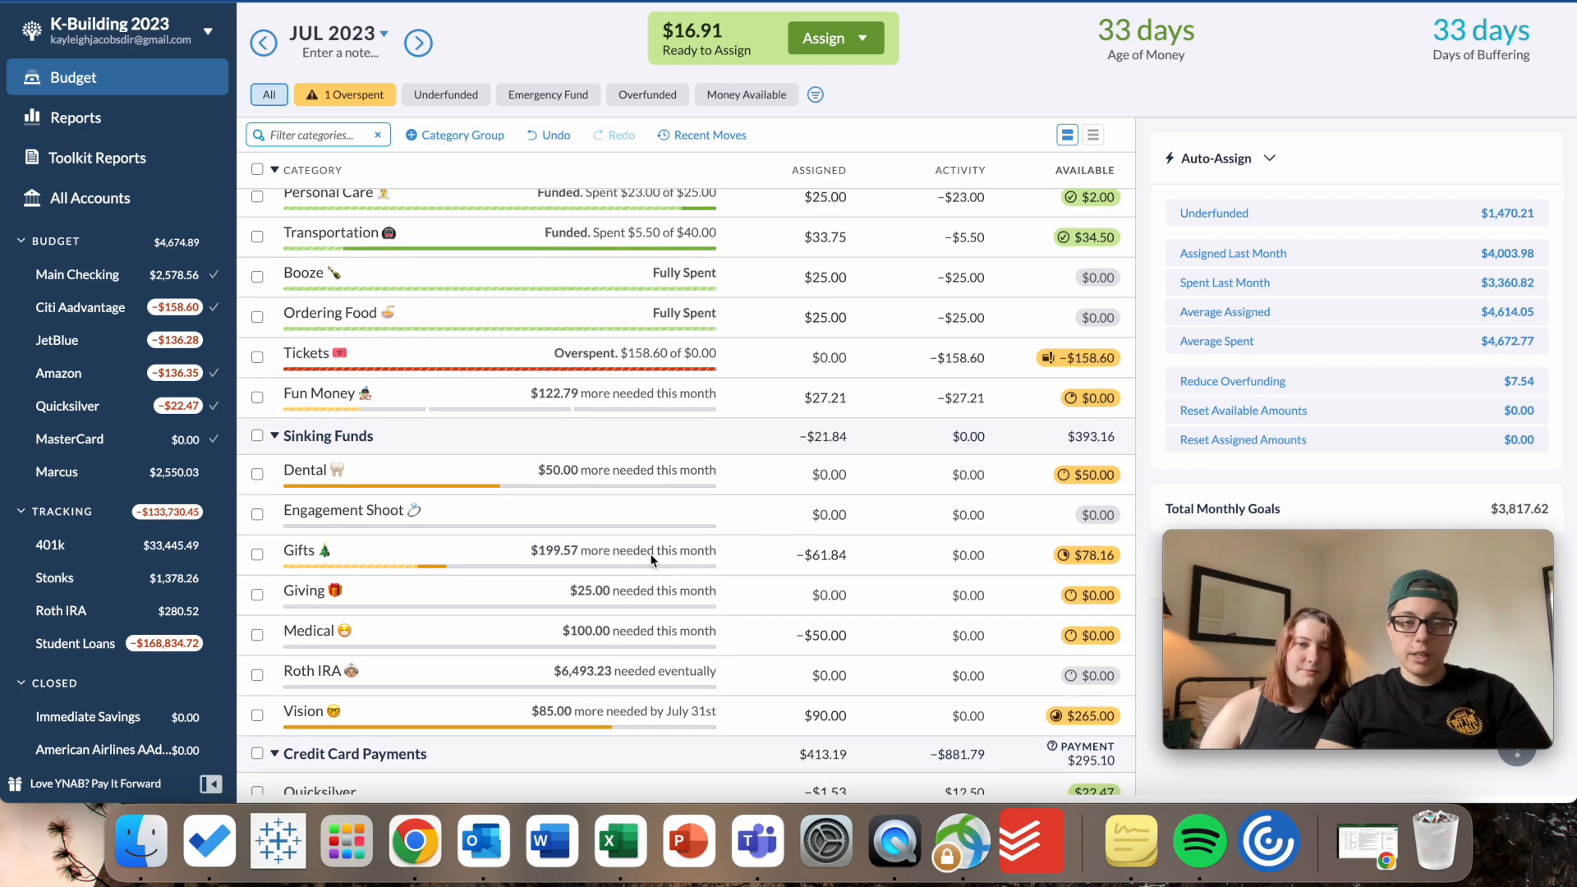
pyautogui.scroll(-3, 649, 558)
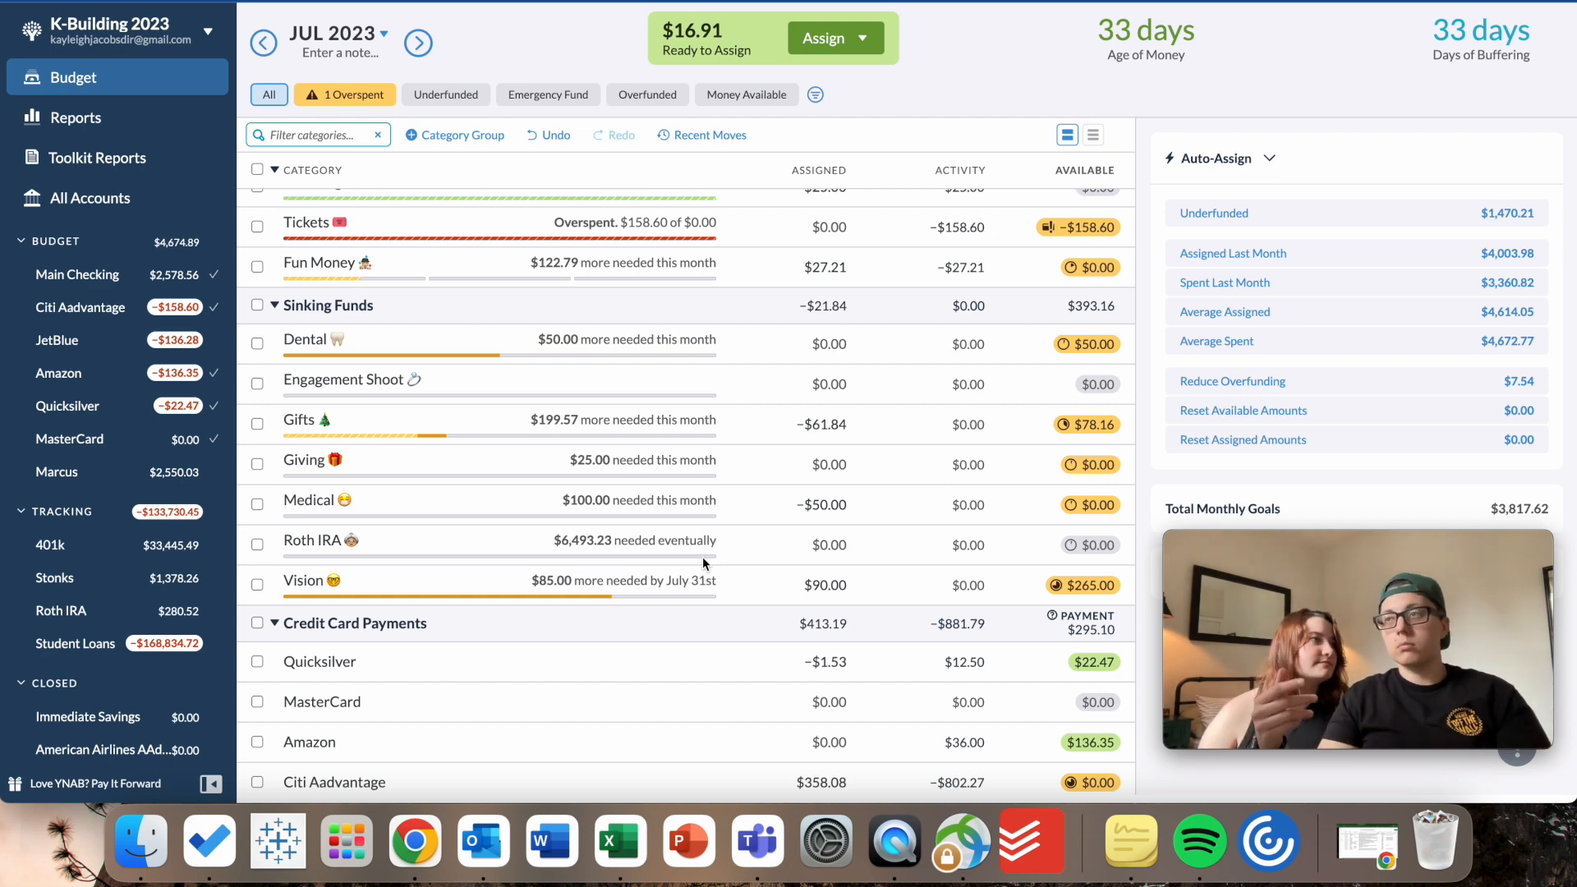
pyautogui.click(751, 540)
pyautogui.scroll(-2, 854, 526)
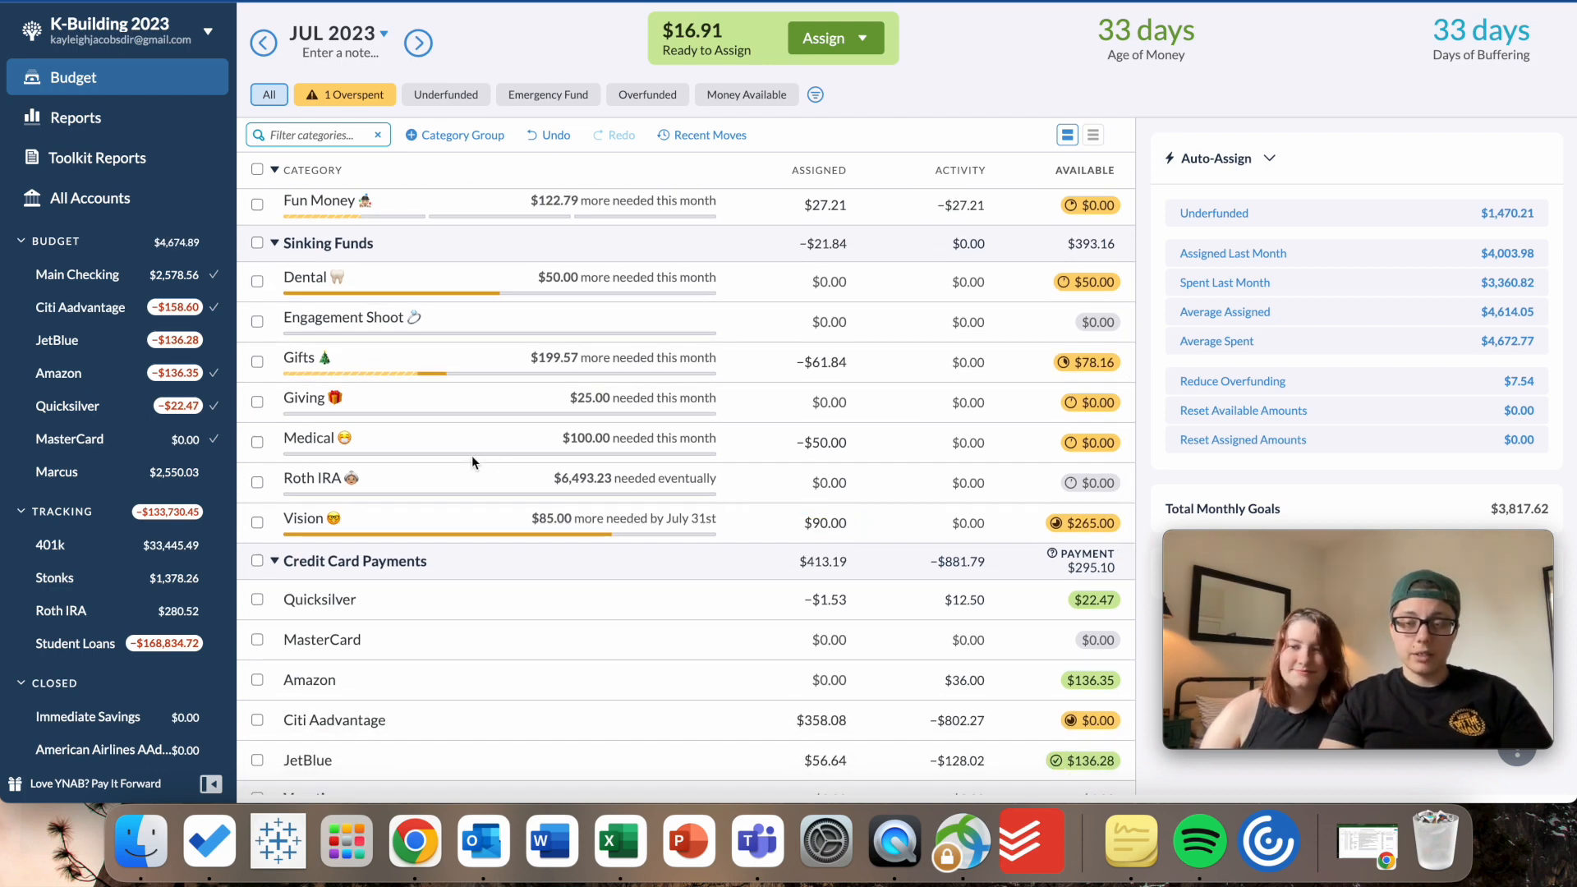
pyautogui.click(846, 362)
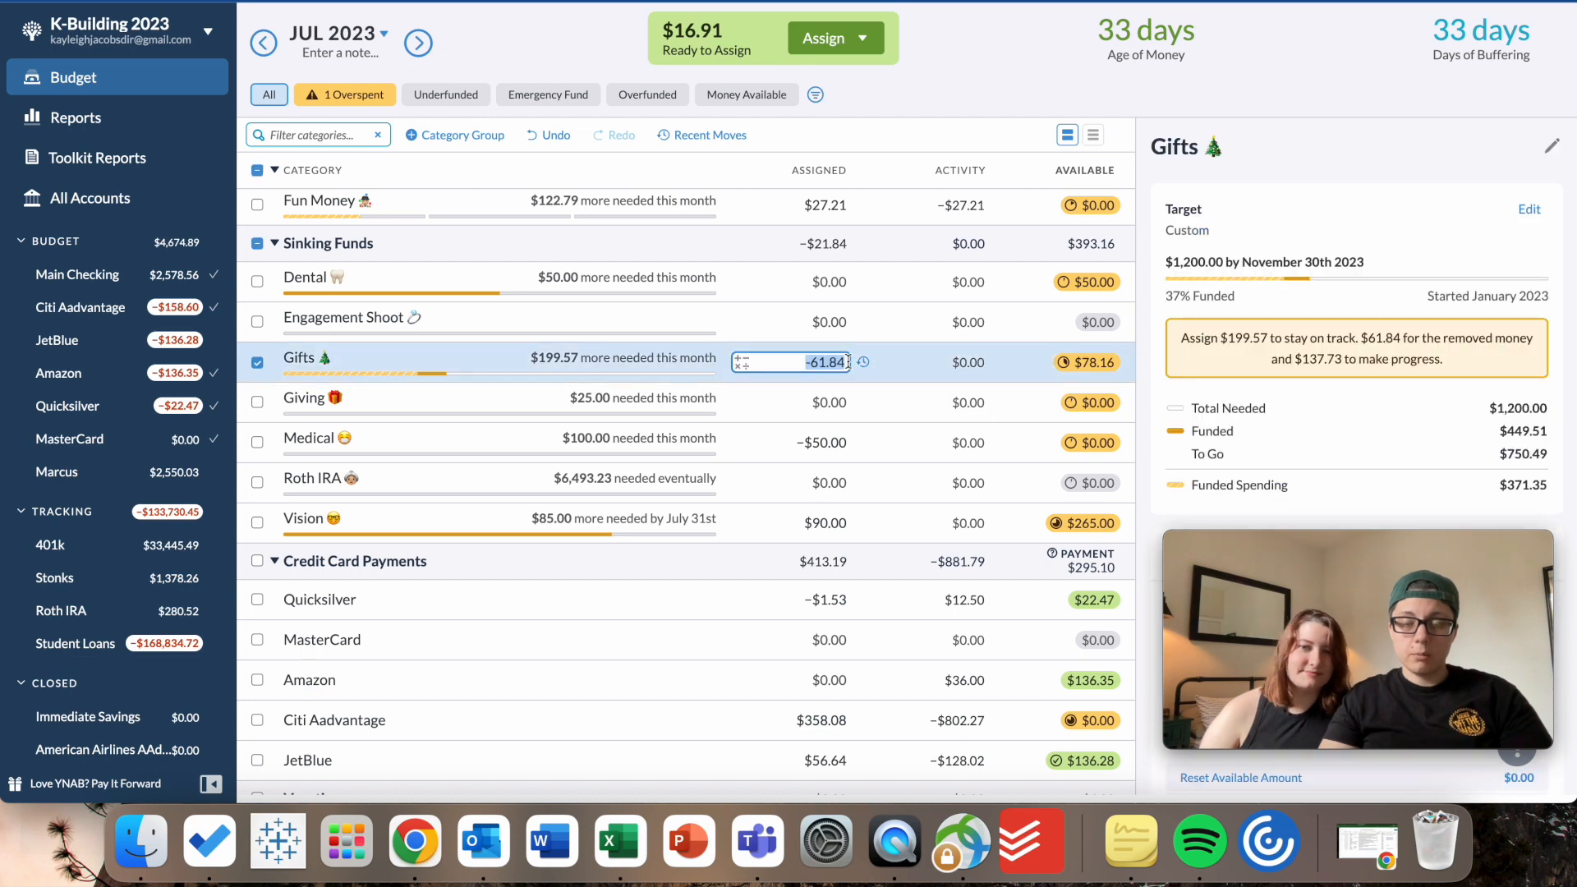
pyautogui.click(848, 362)
pyautogui.write('+1')
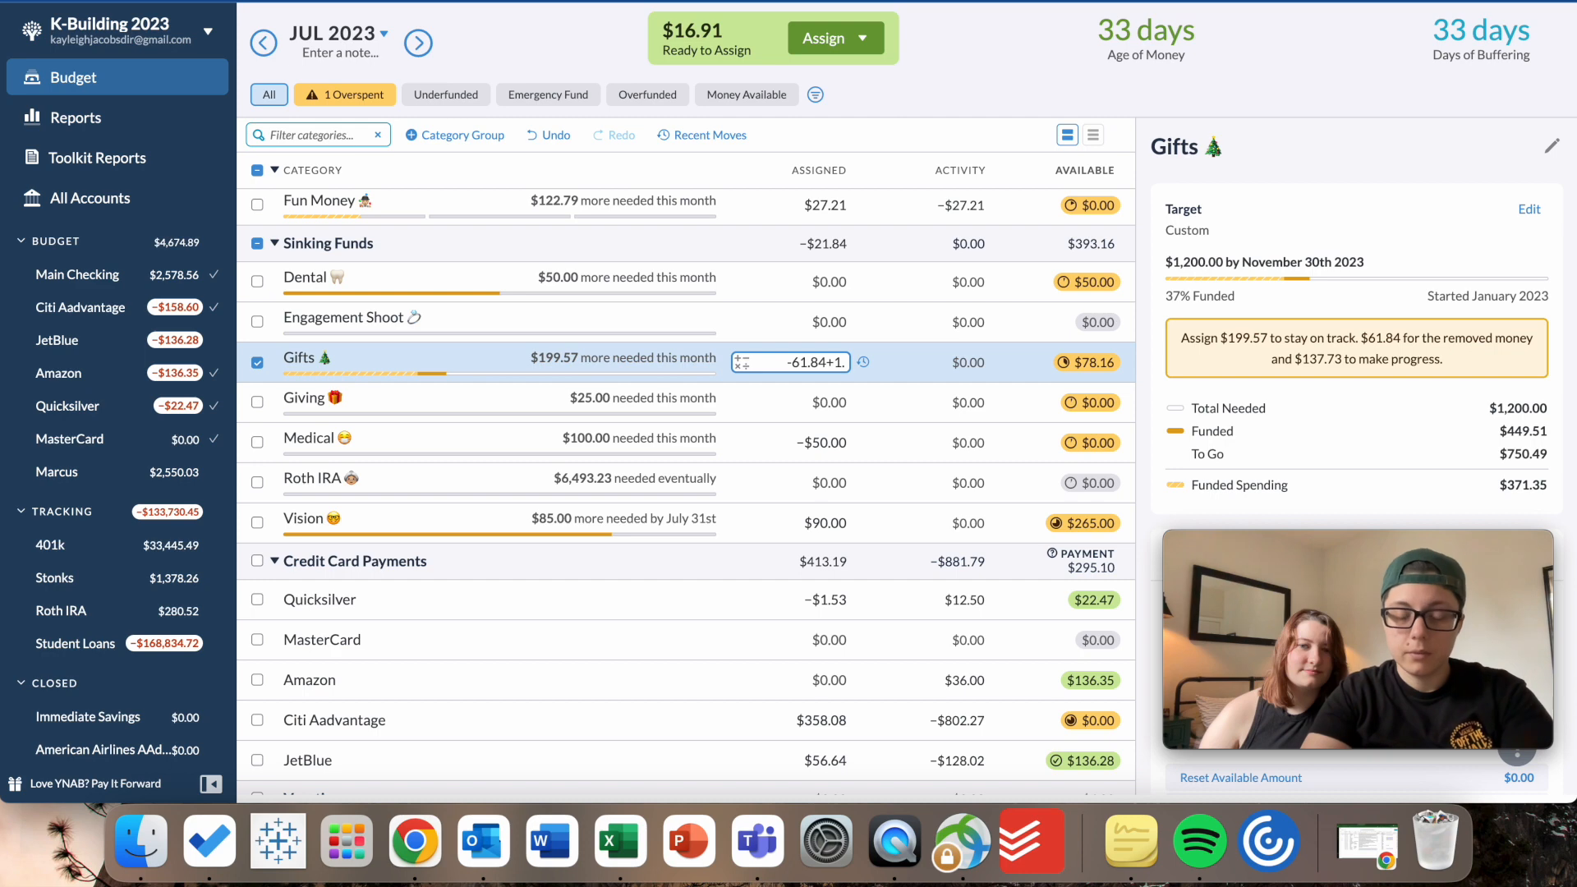
pyautogui.write('.8')
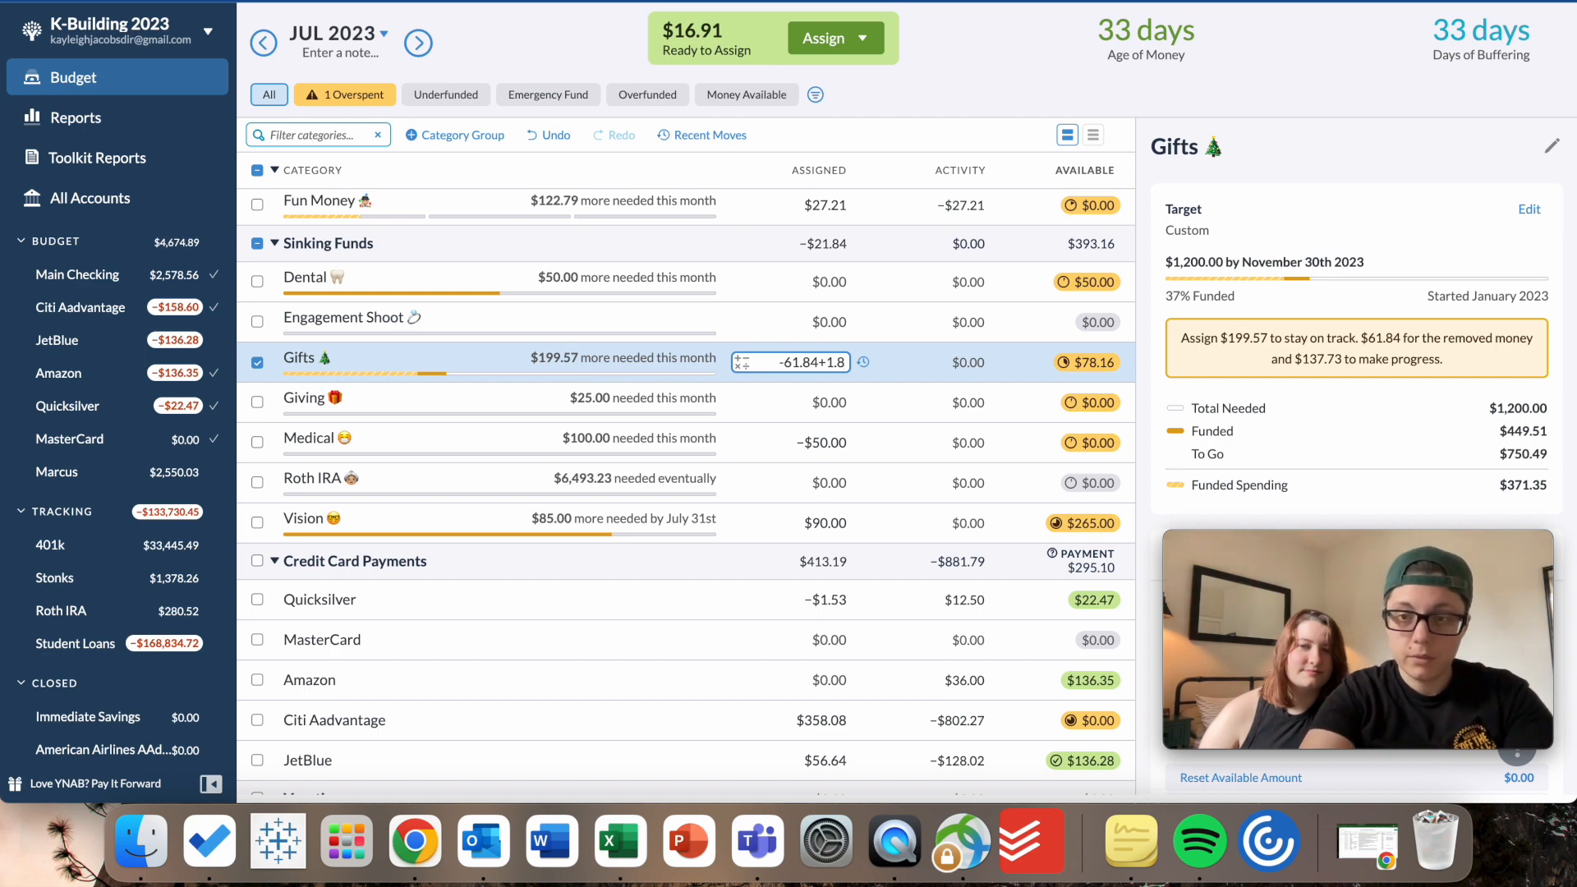
pyautogui.write('4')
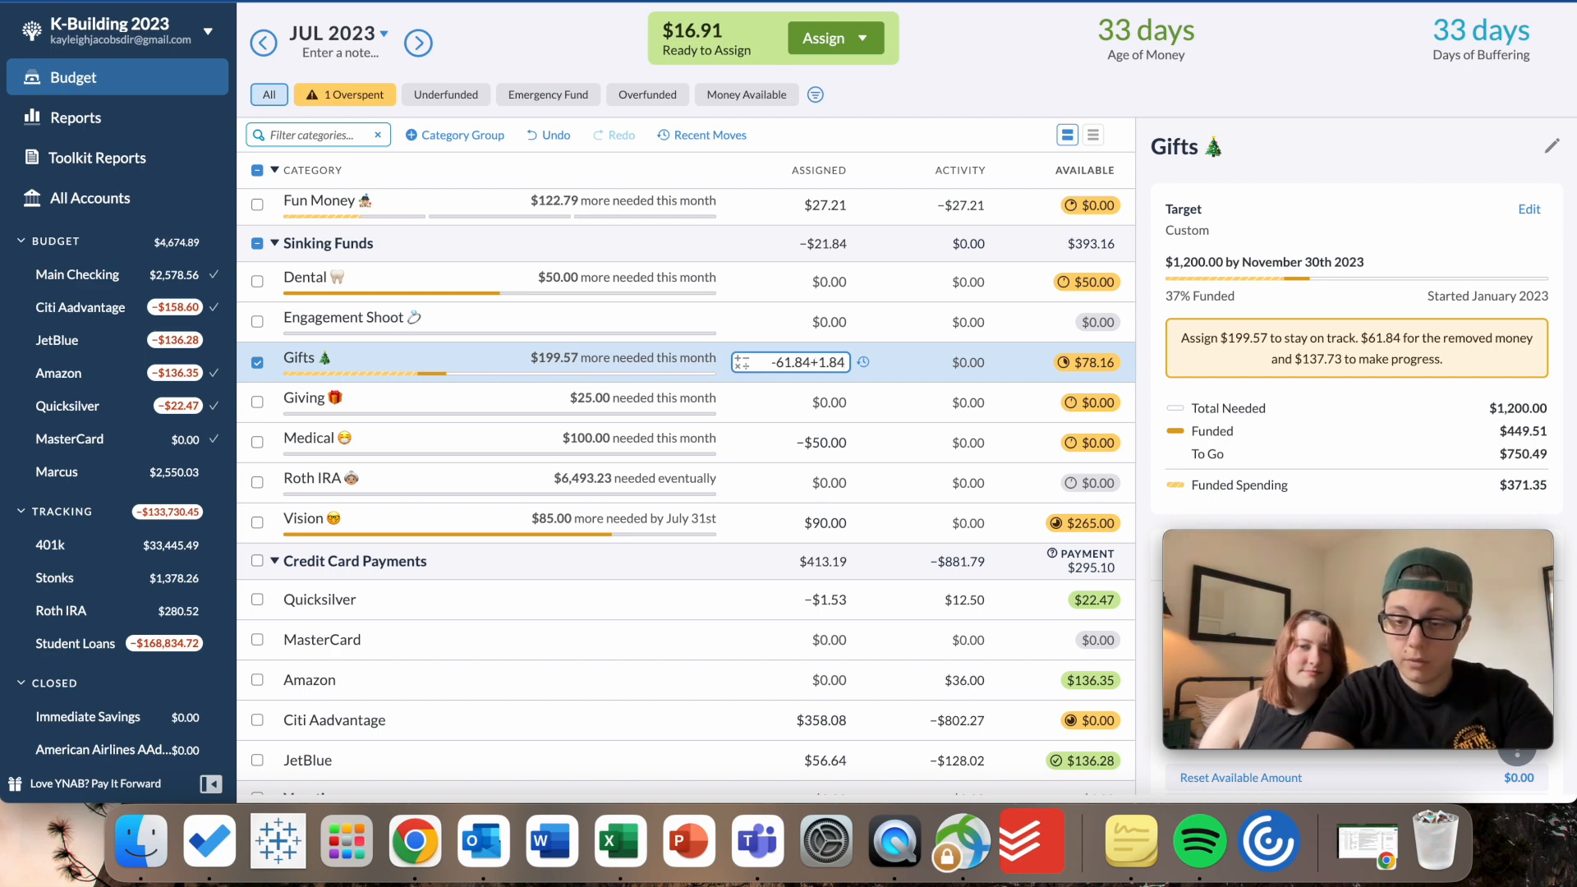
pyautogui.press('Return')
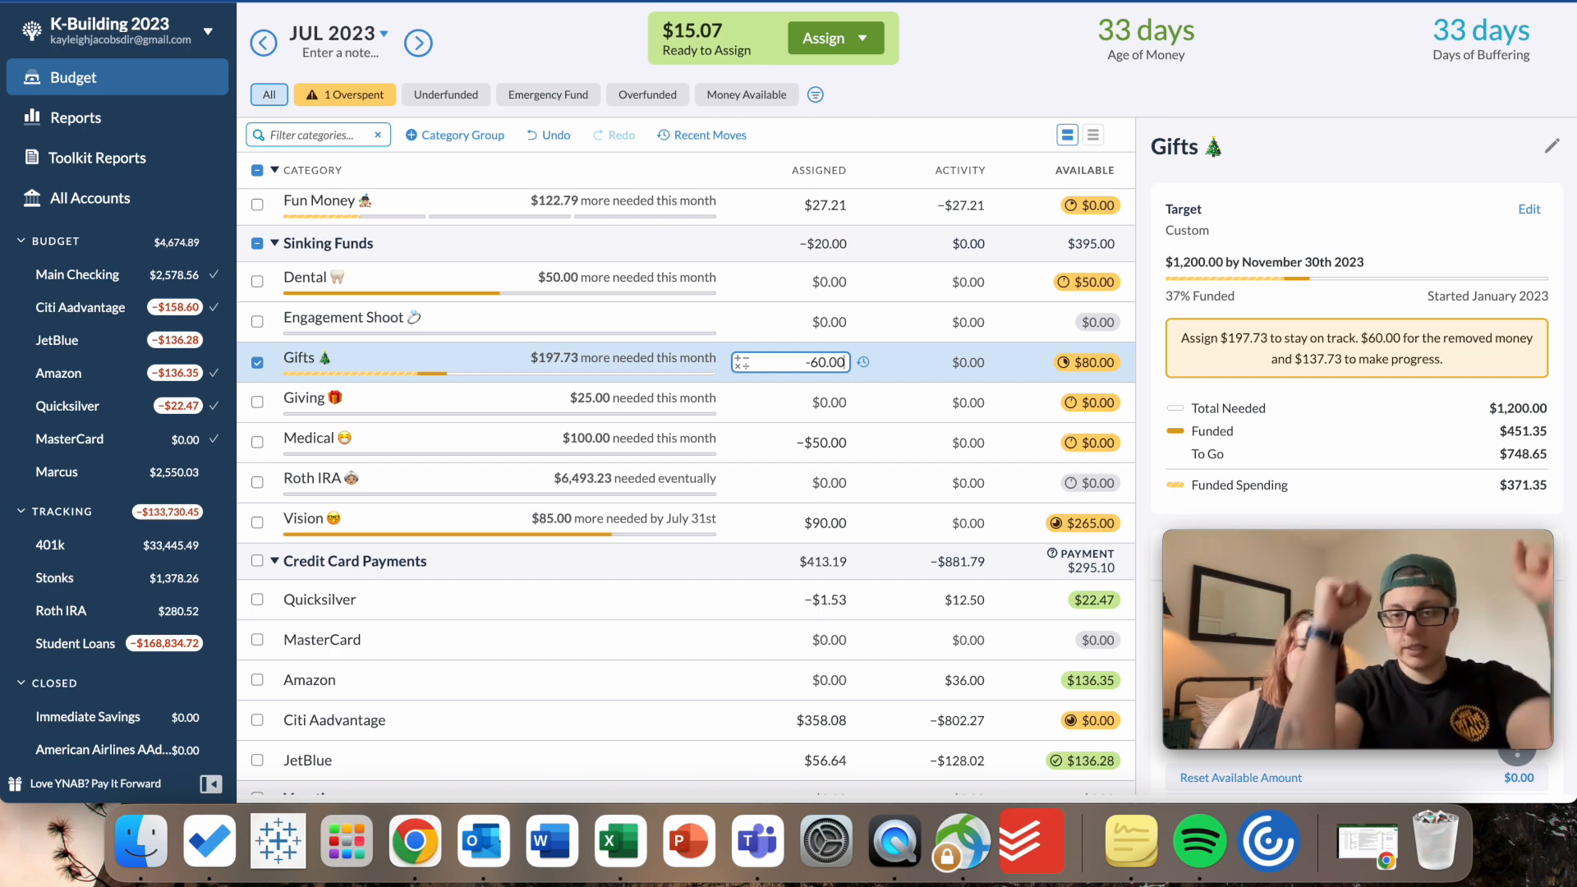
# Deselect Gifts and add $2.83 to the assigned amount for Groceries in Life, bringing it to $322.83, and deselect it.
pyautogui.click(260, 366)
pyautogui.scroll(2, 726, 456)
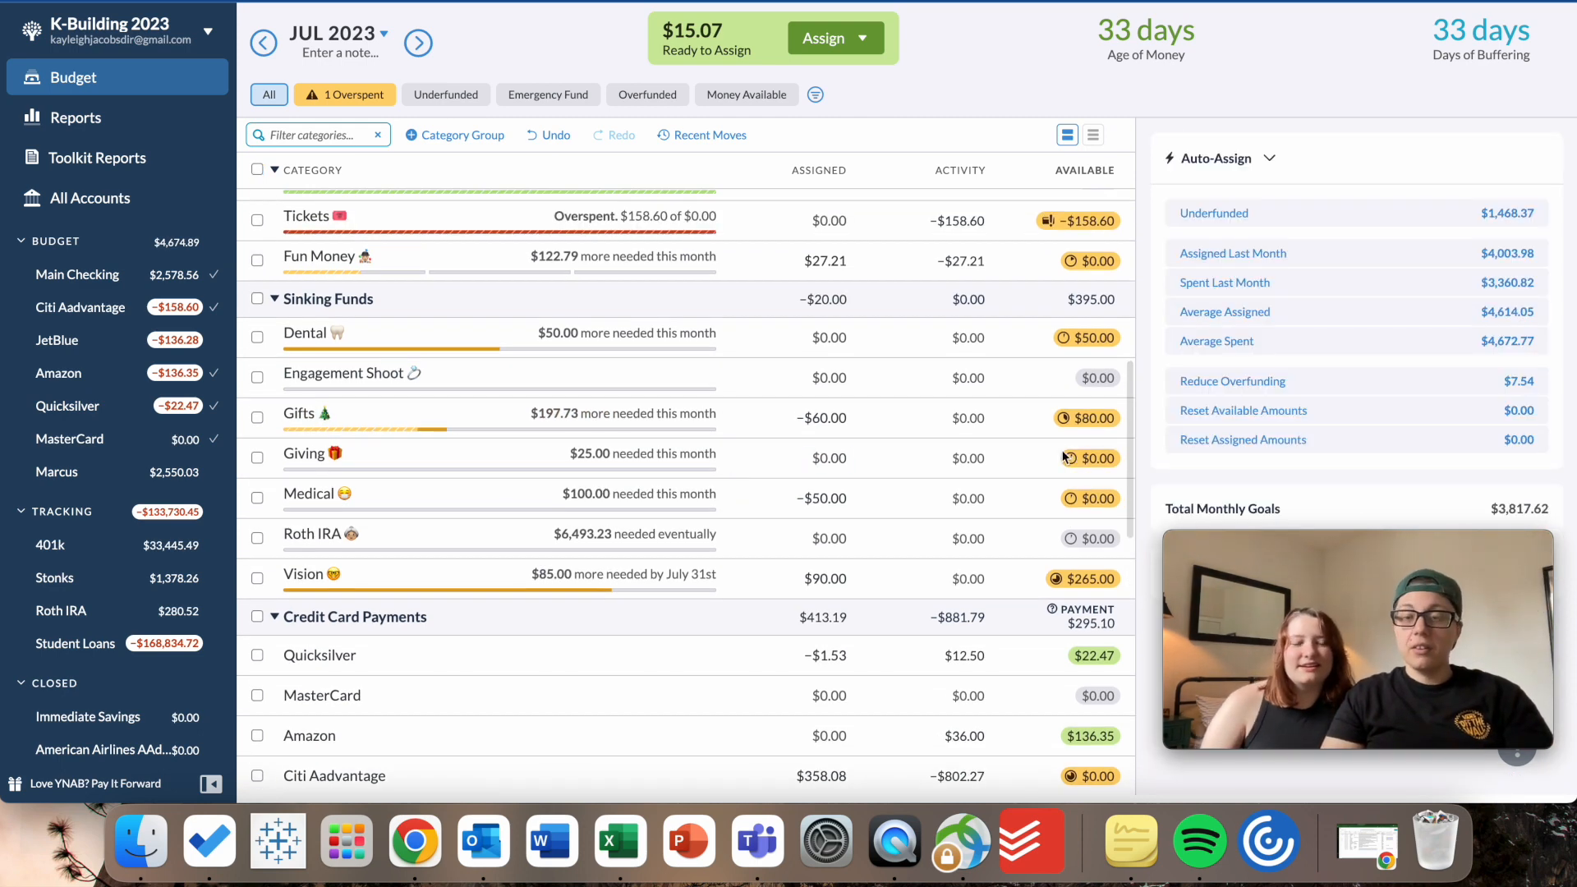
pyautogui.scroll(5, 981, 400)
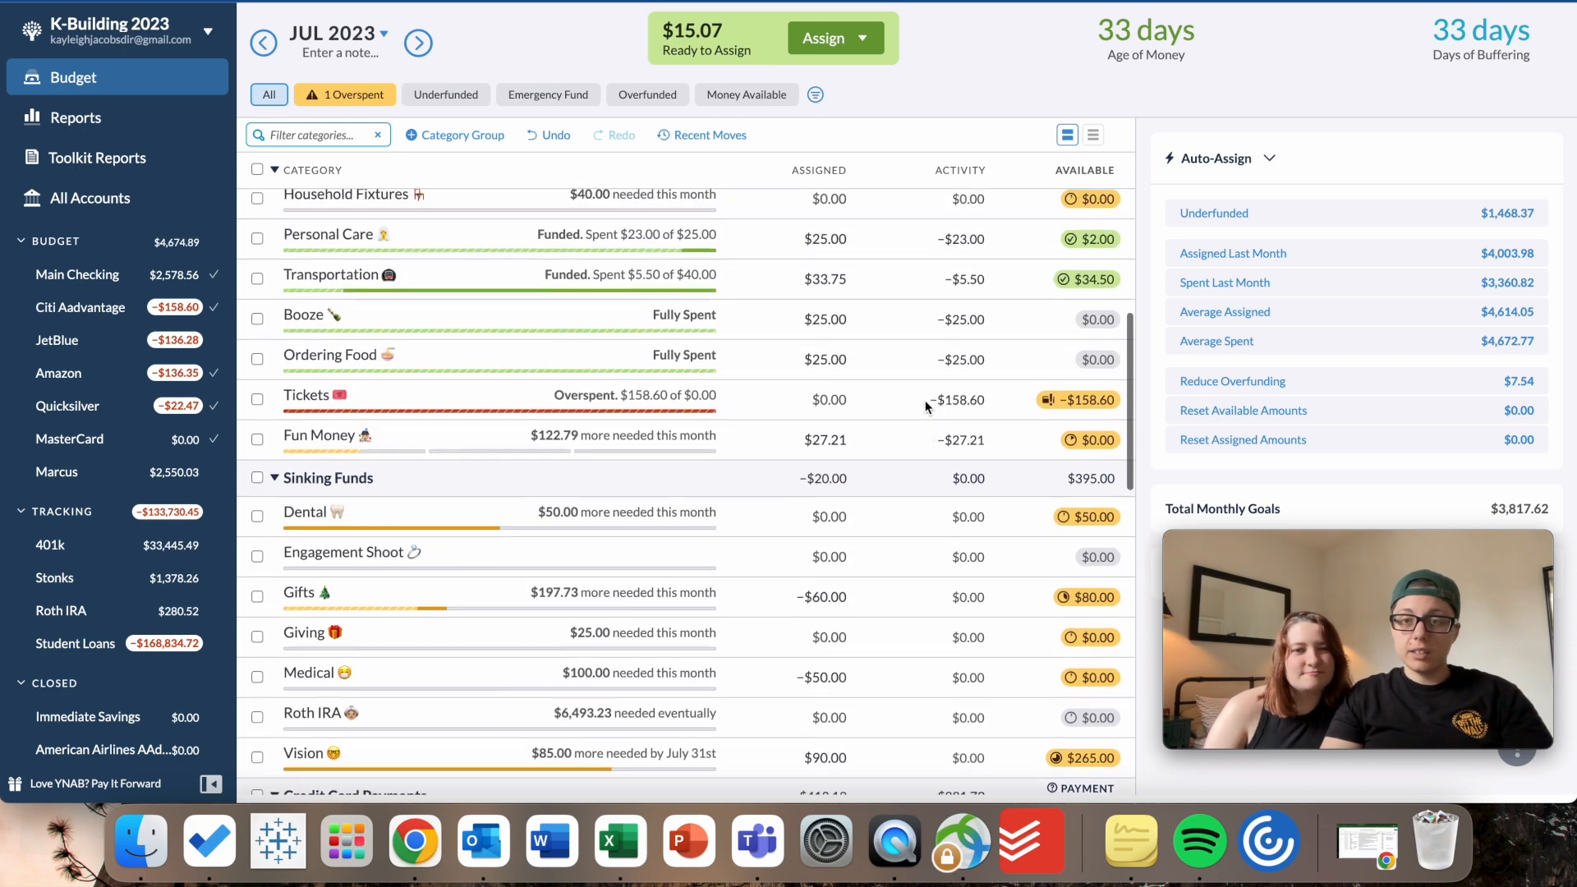
pyautogui.scroll(3, 930, 390)
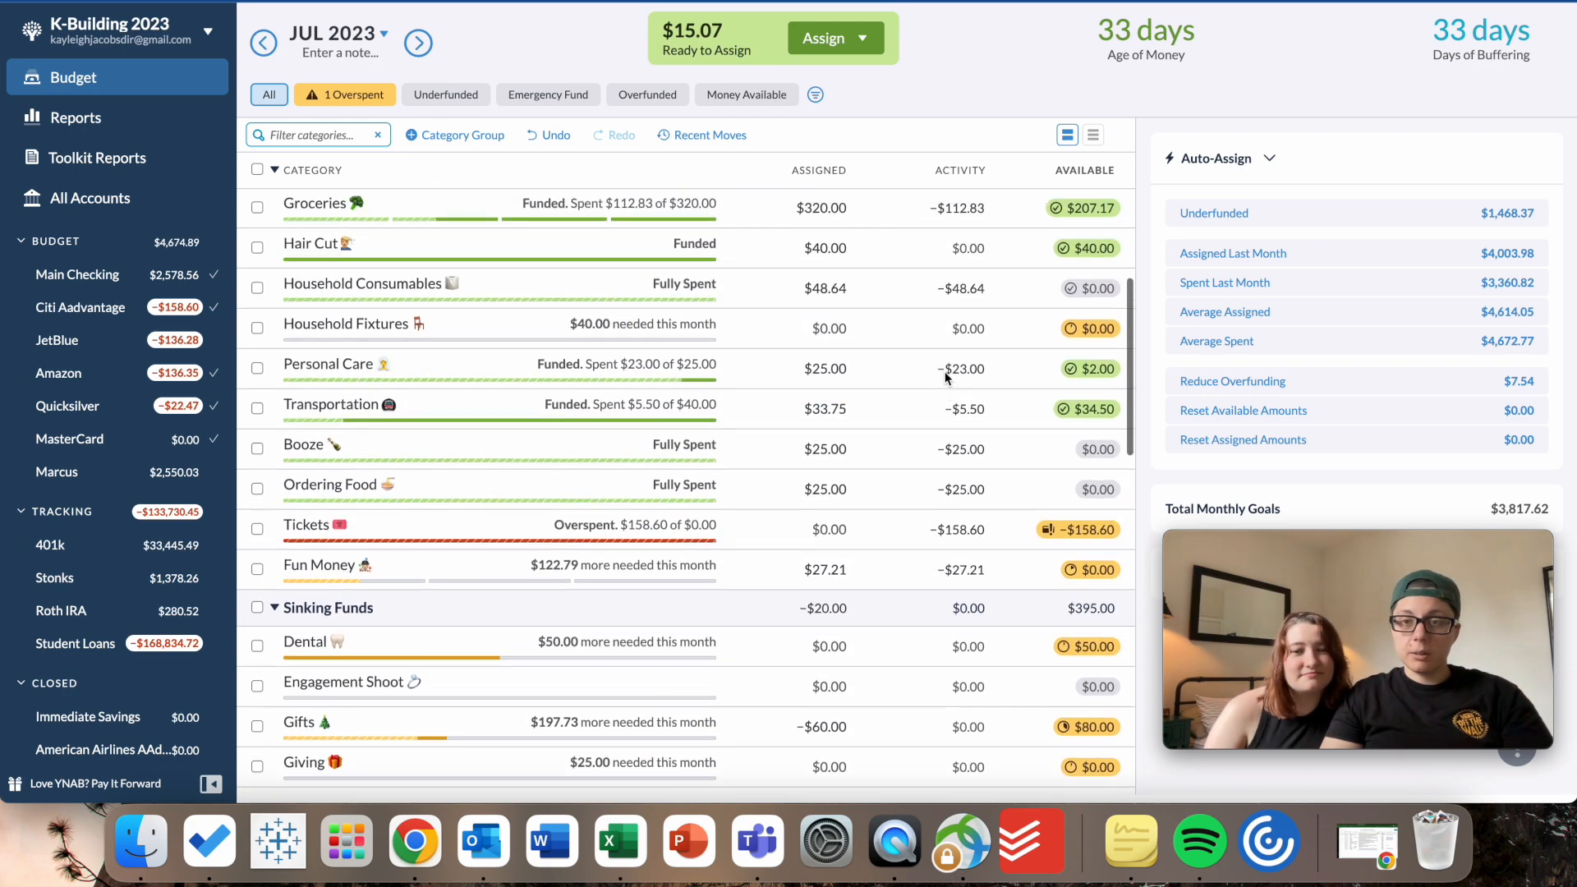
pyautogui.scroll(1, 930, 374)
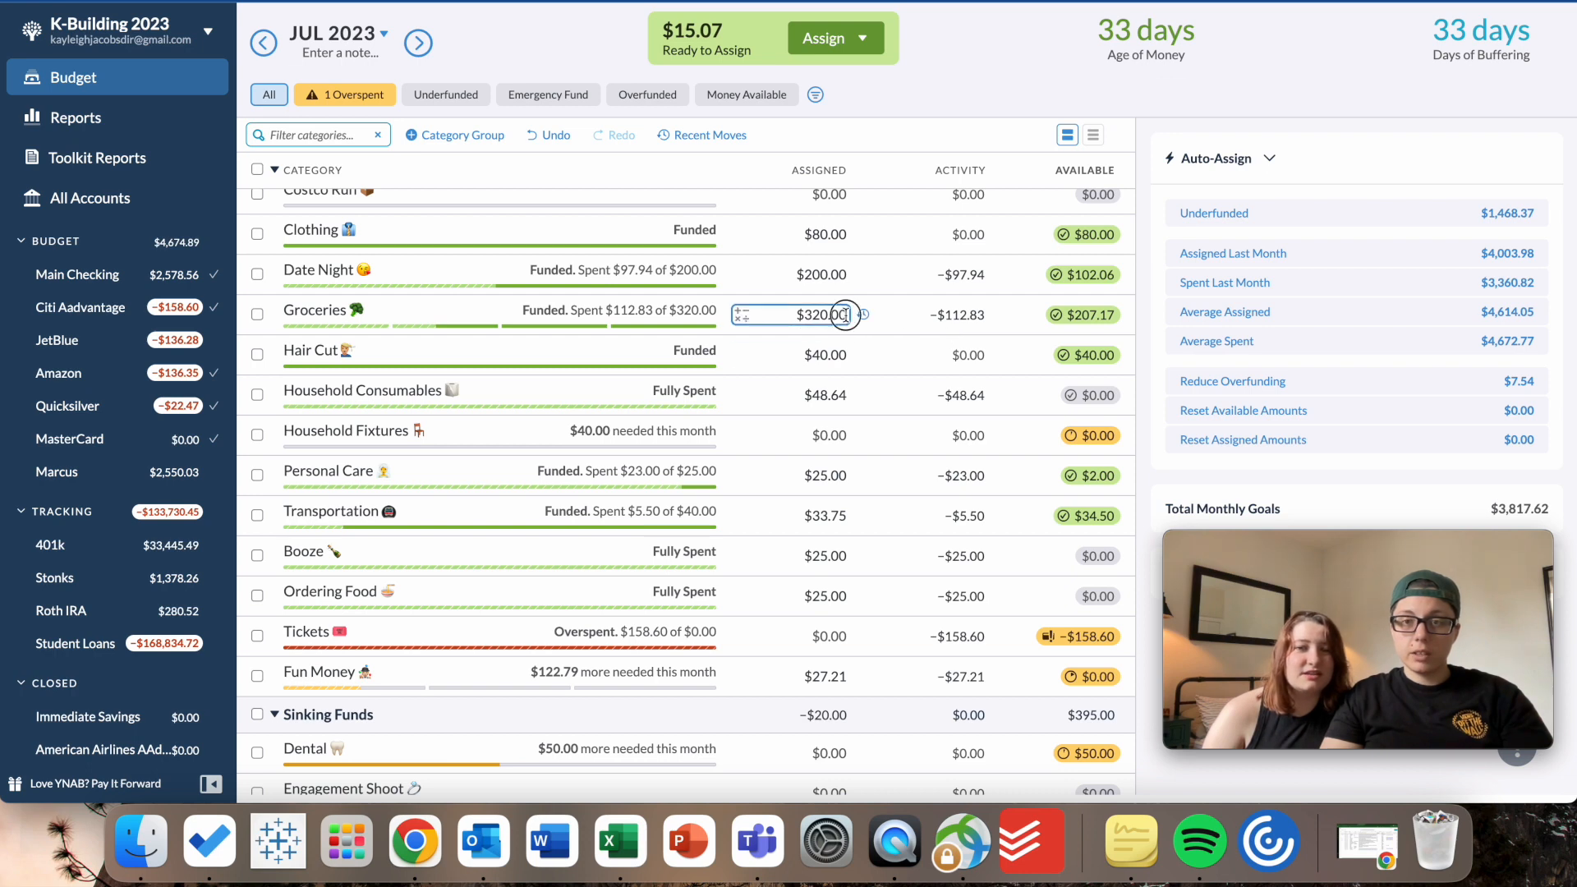
pyautogui.click(845, 315)
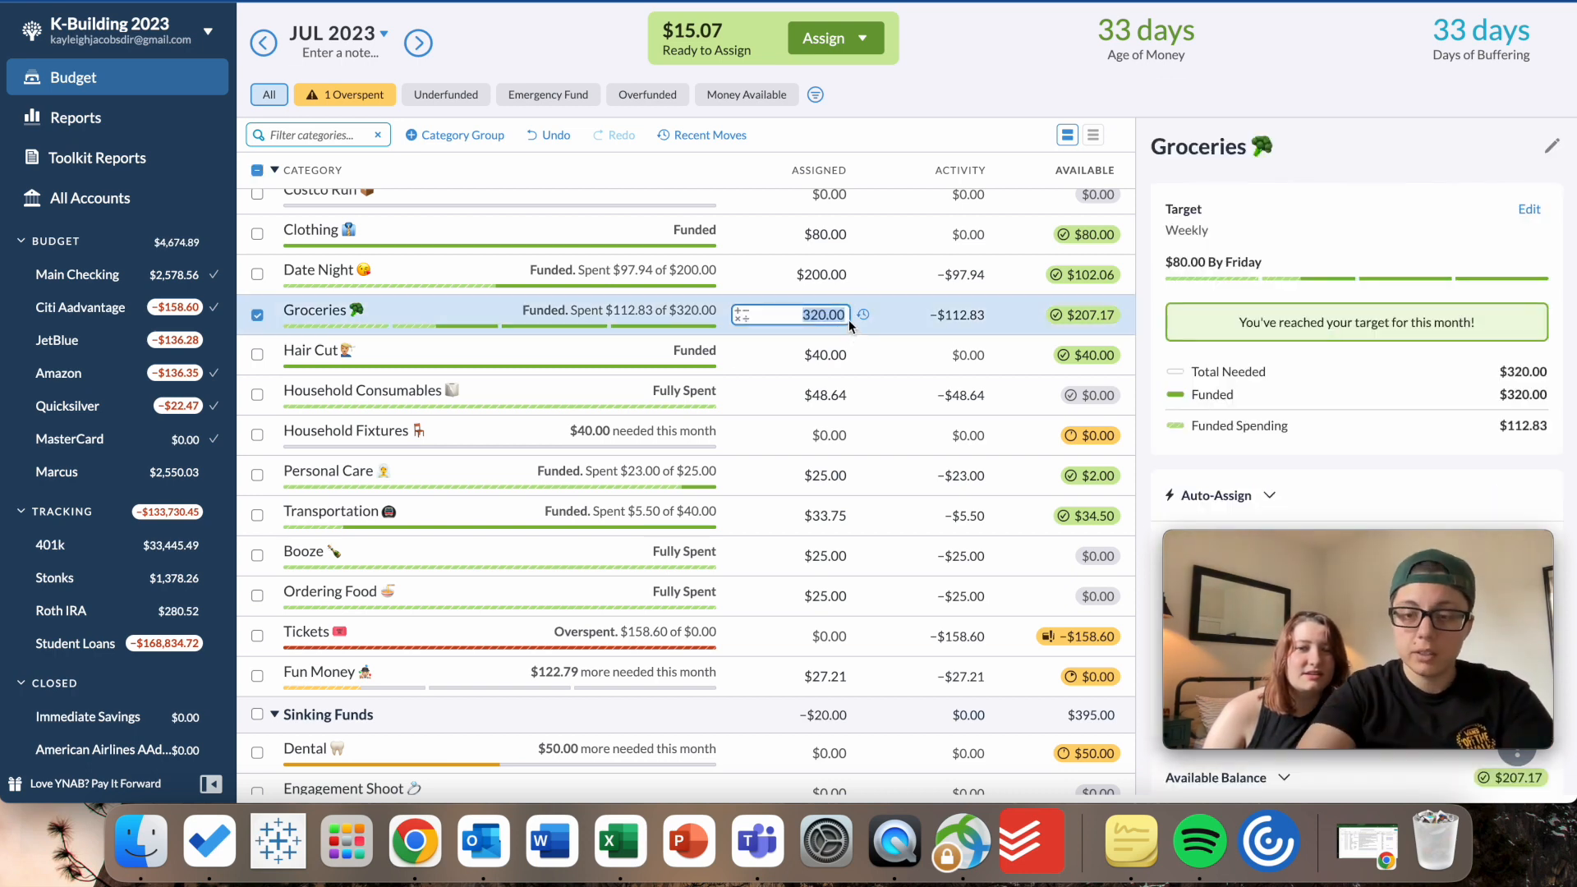
pyautogui.write('+2')
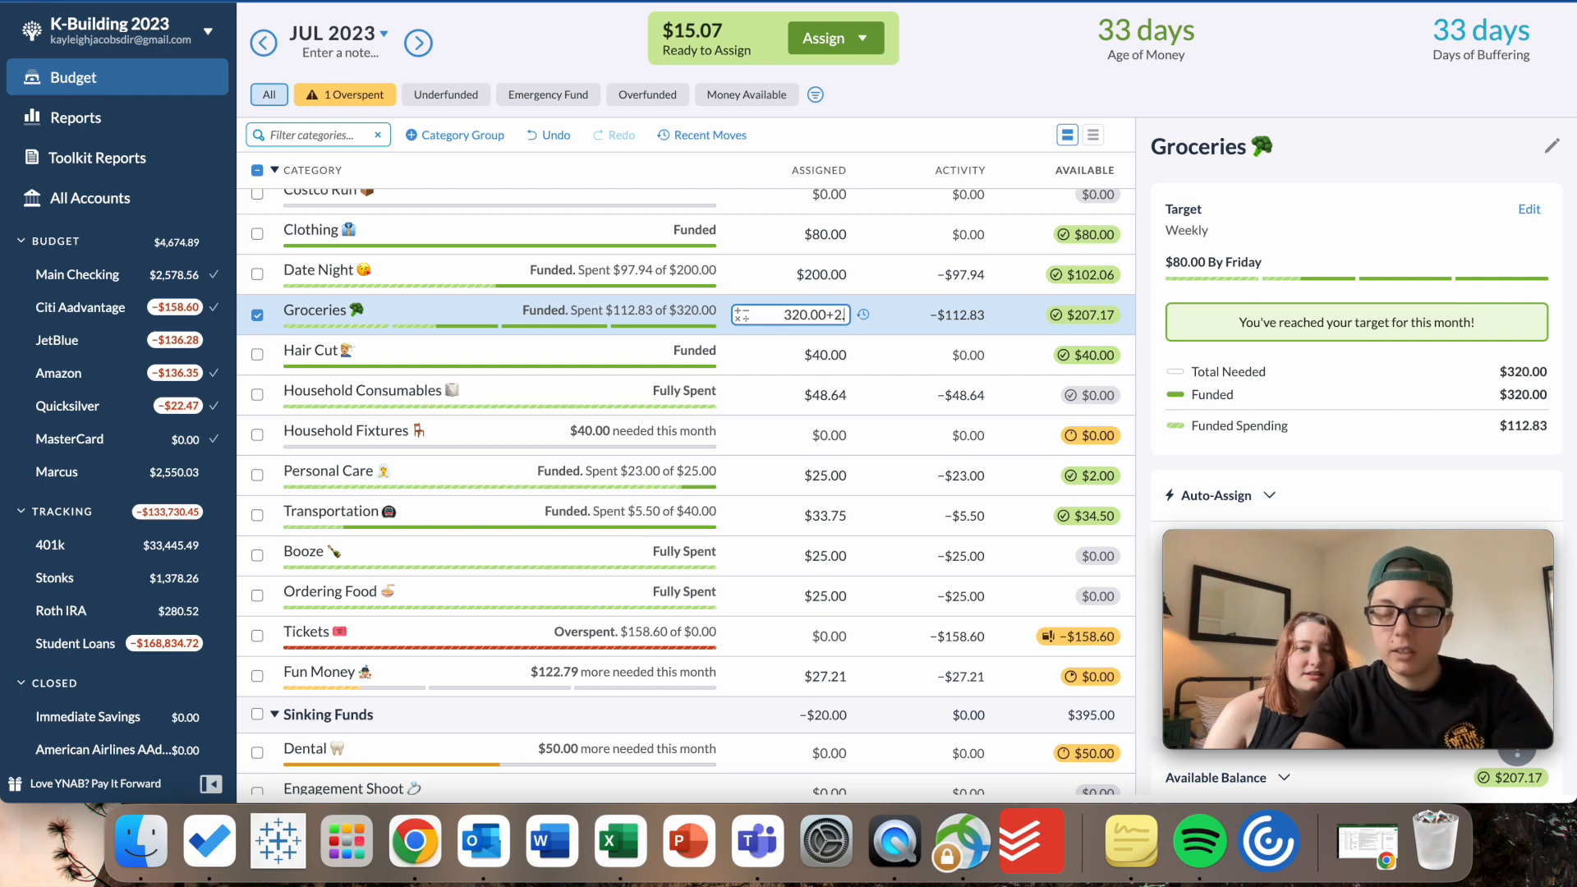
pyautogui.write('.83')
pyautogui.press('Return')
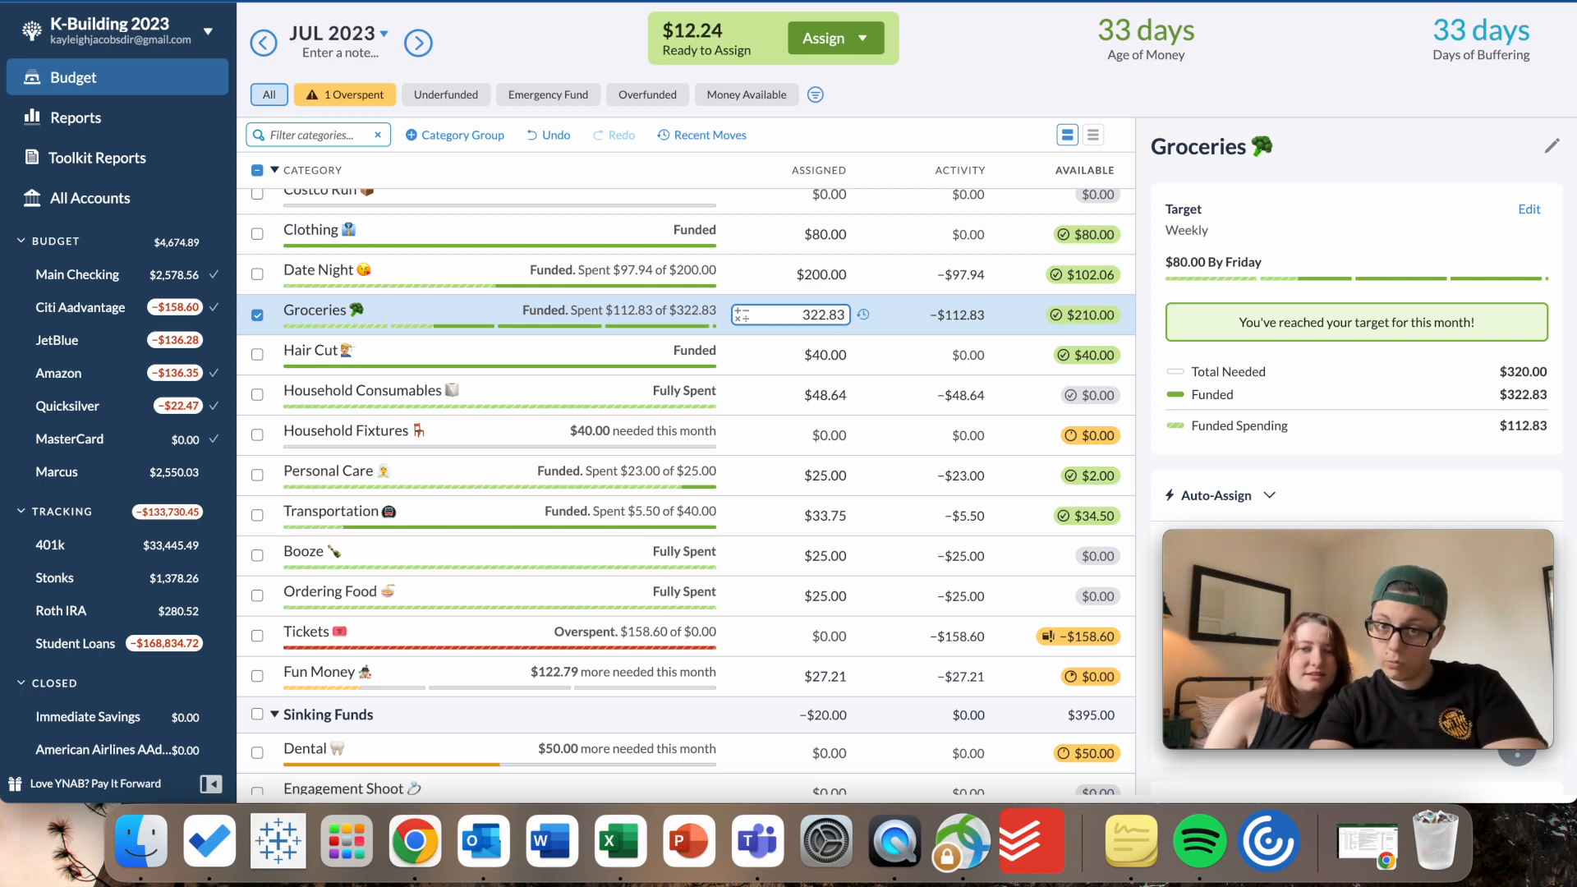
pyautogui.click(264, 317)
# Look through the Bills, Kitty Committee and Life categories for one that still needs money.
pyautogui.scroll(5, 685, 397)
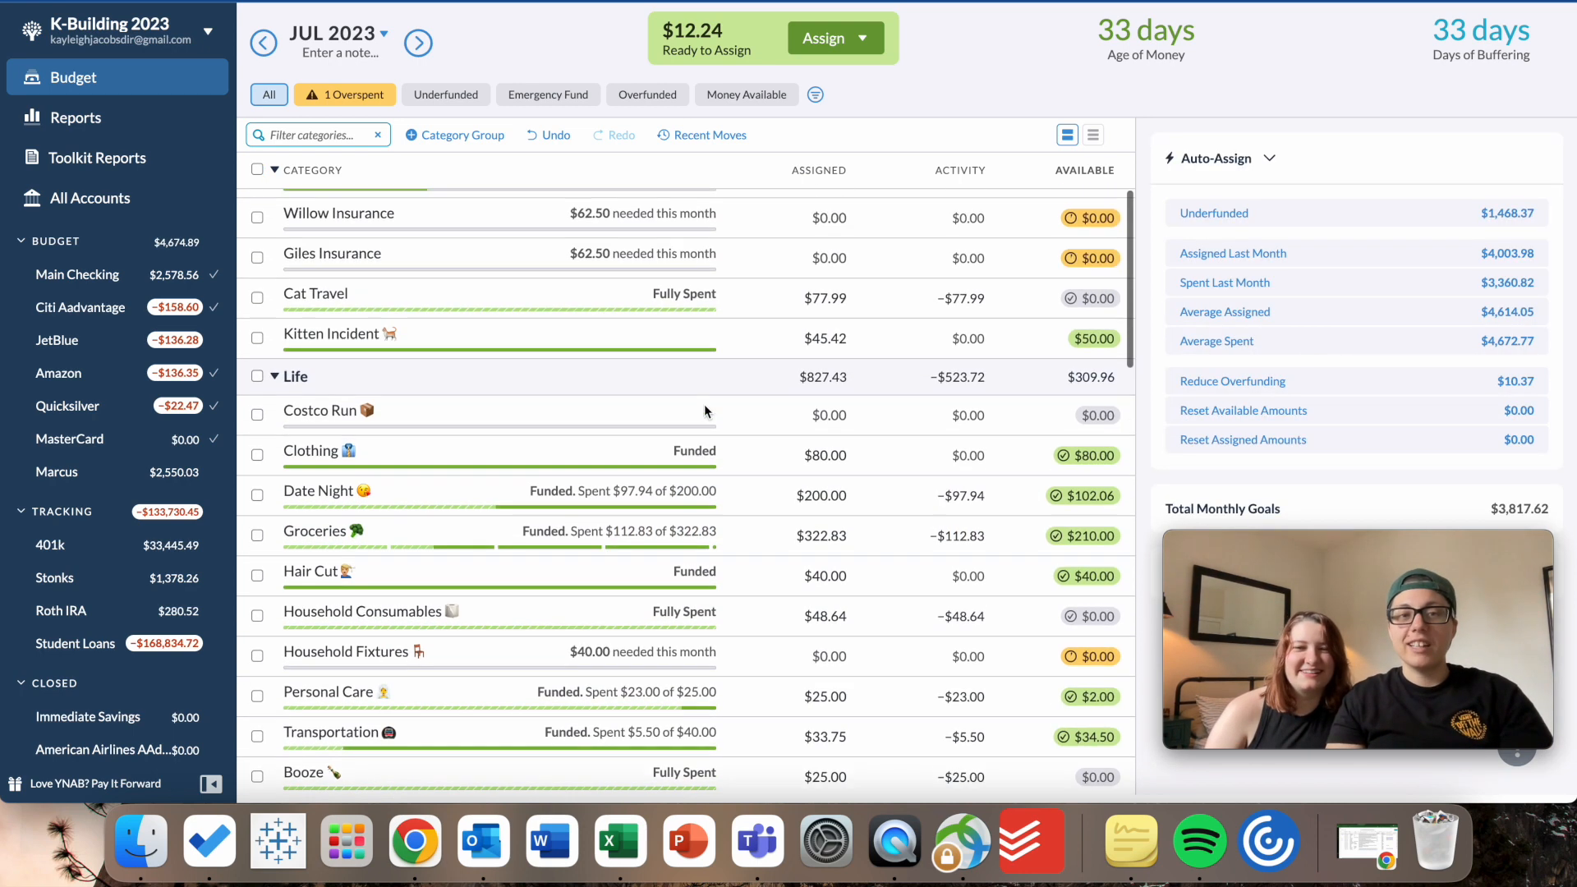
pyautogui.scroll(3, 707, 407)
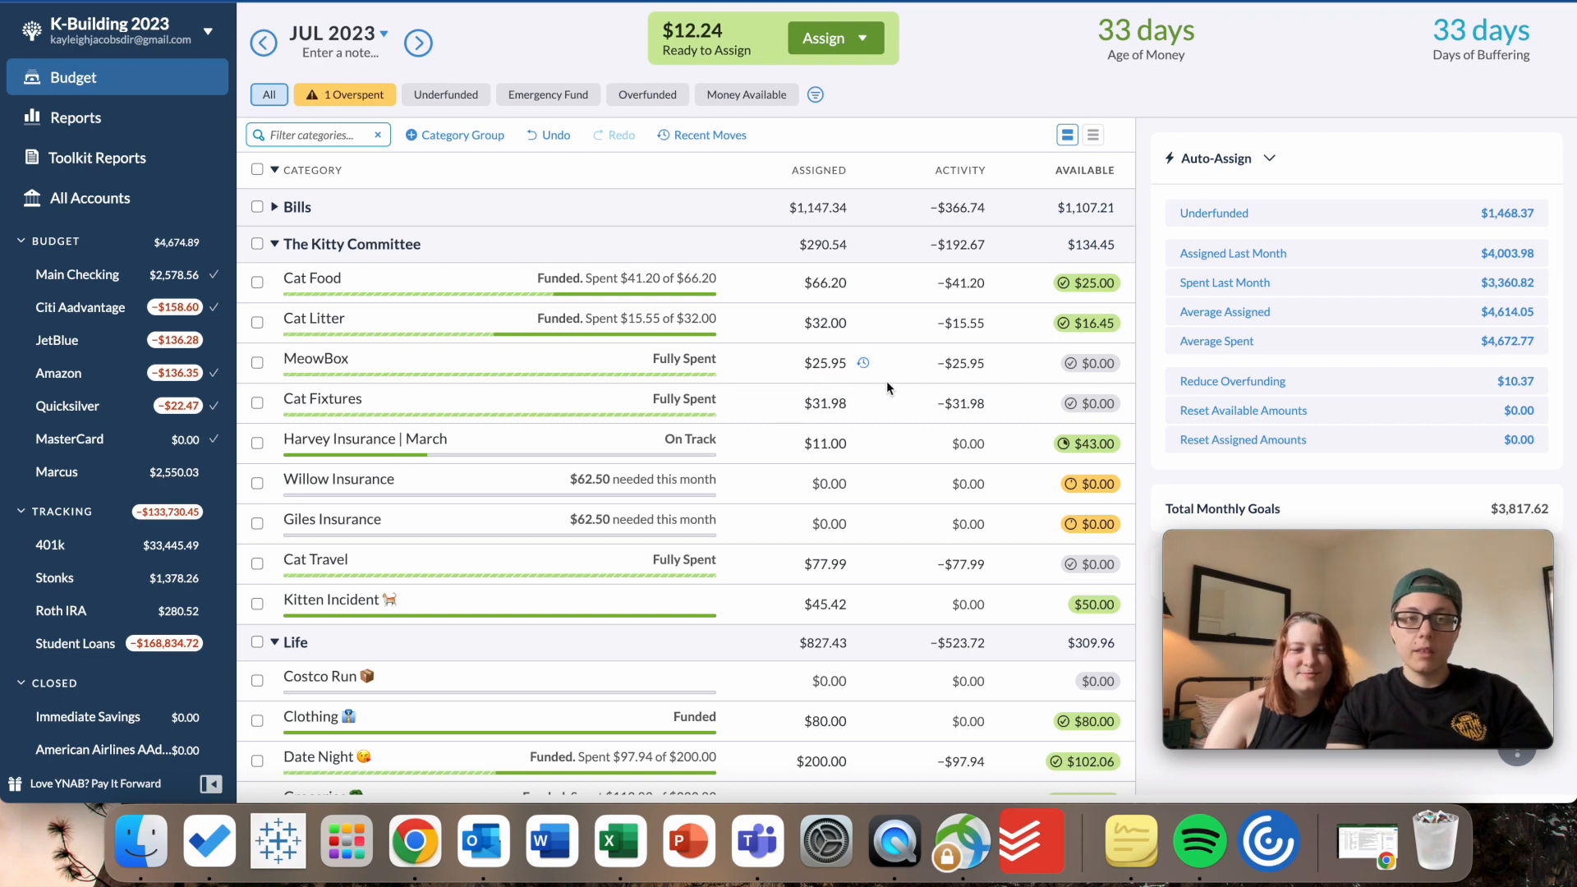
pyautogui.click(276, 208)
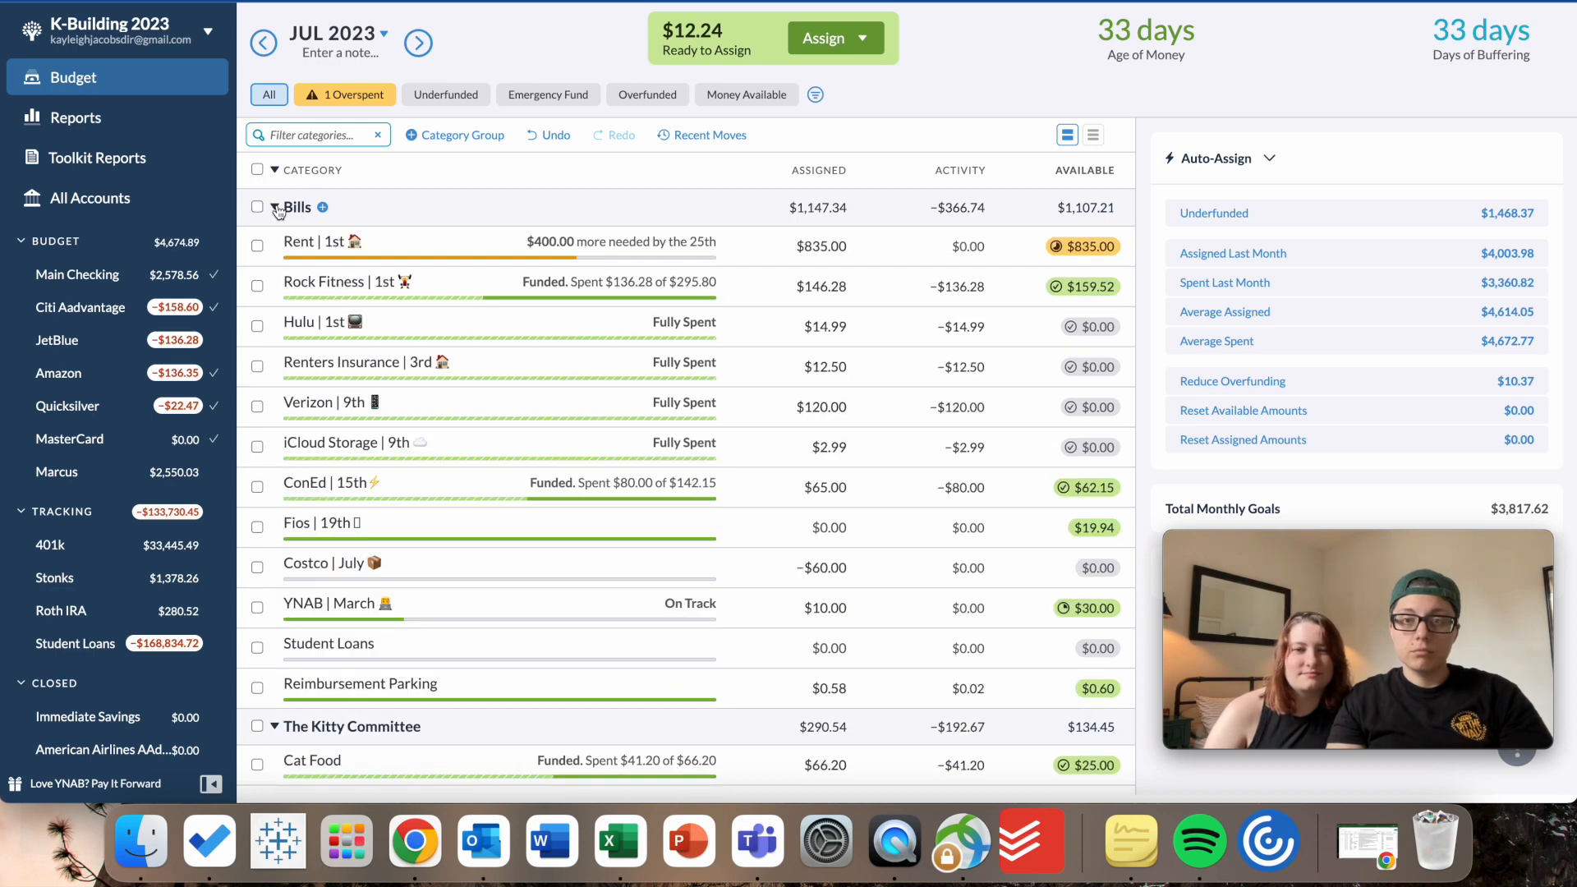
pyautogui.click(276, 208)
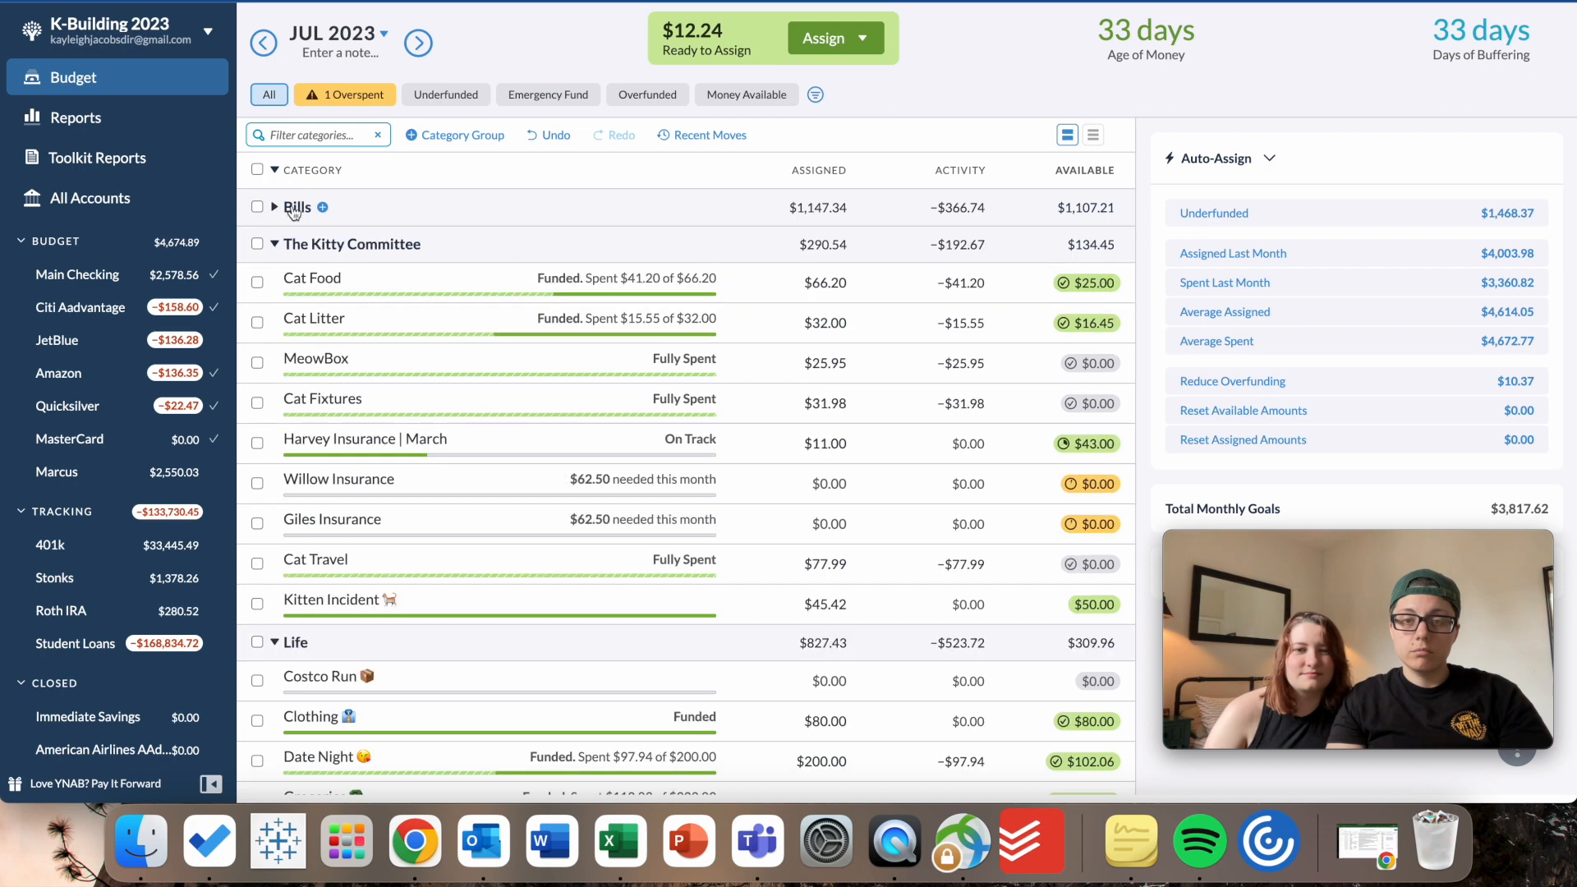
pyautogui.scroll(-2, 954, 416)
pyautogui.scroll(-2, 930, 420)
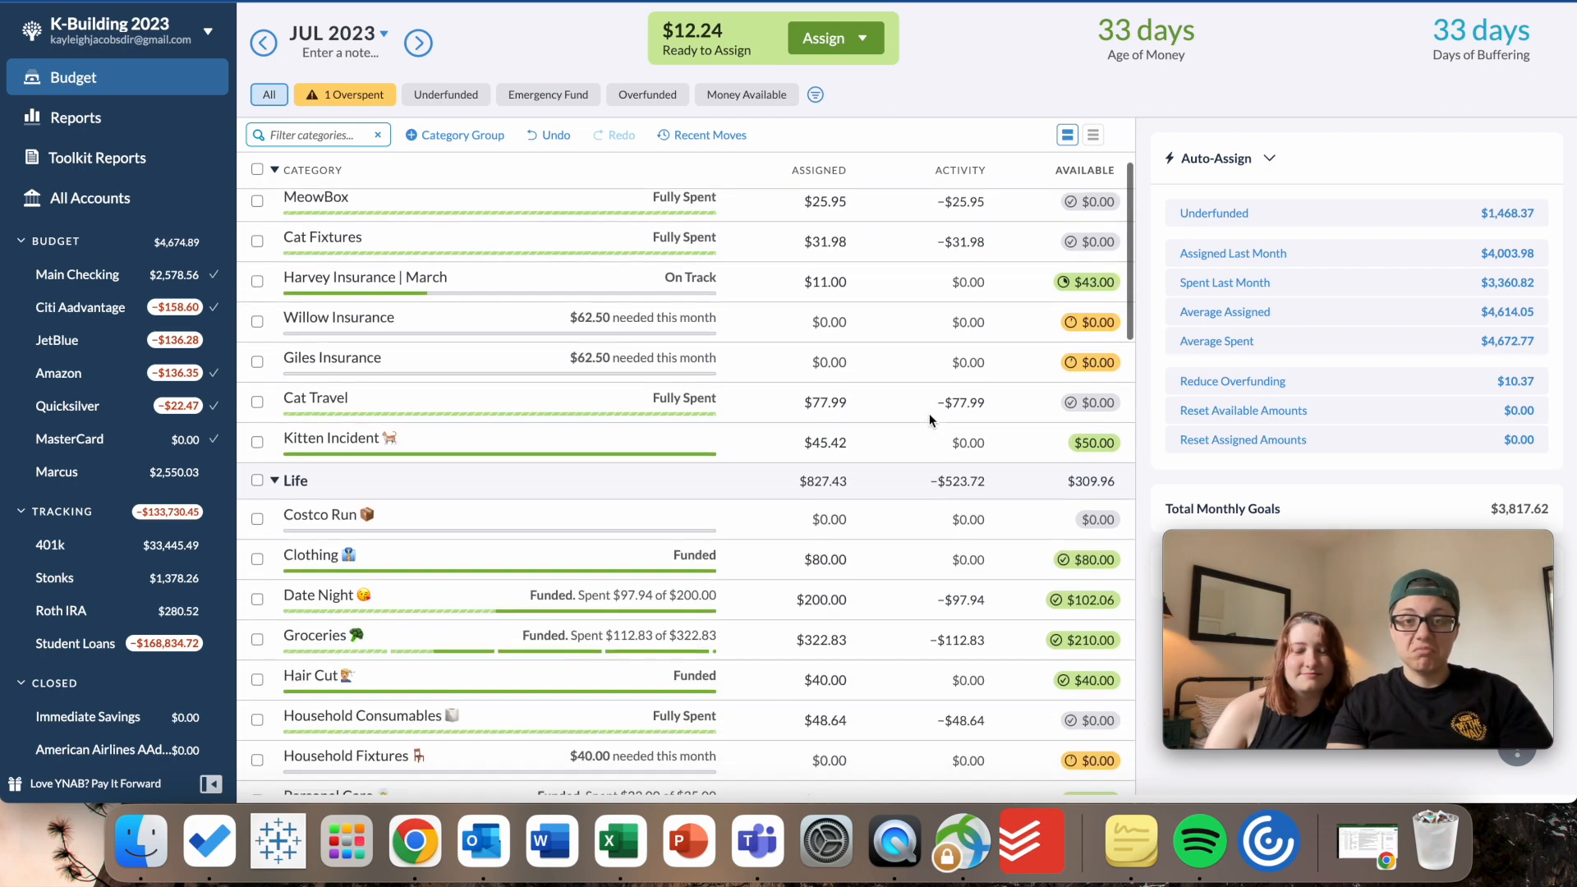
pyautogui.scroll(3, 929, 412)
pyautogui.scroll(-2, 928, 412)
pyautogui.scroll(-3, 929, 419)
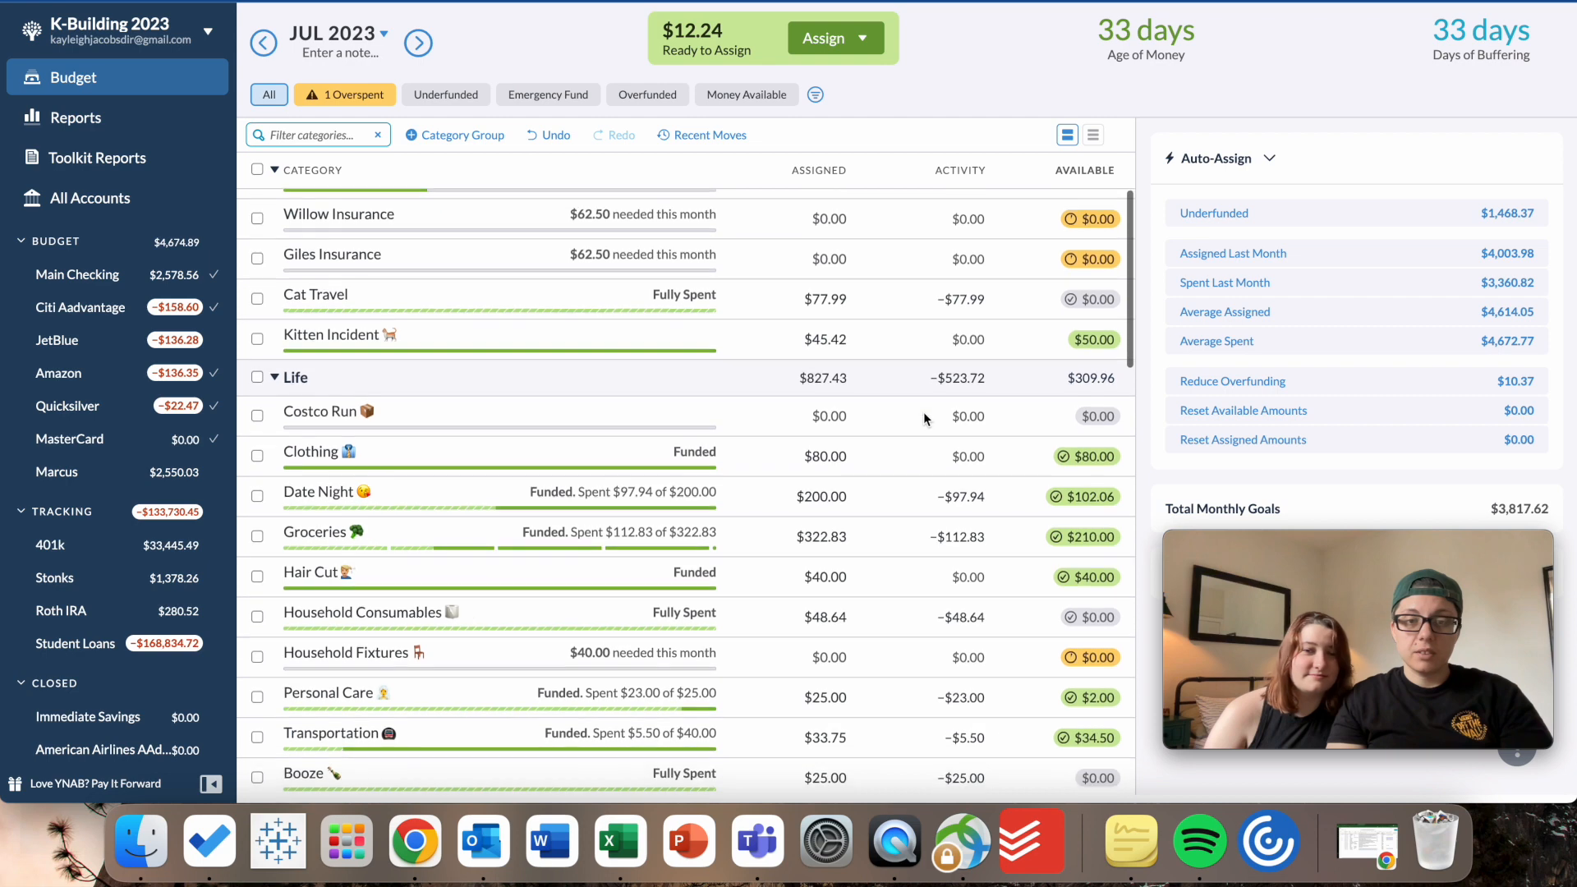
pyautogui.click(739, 513)
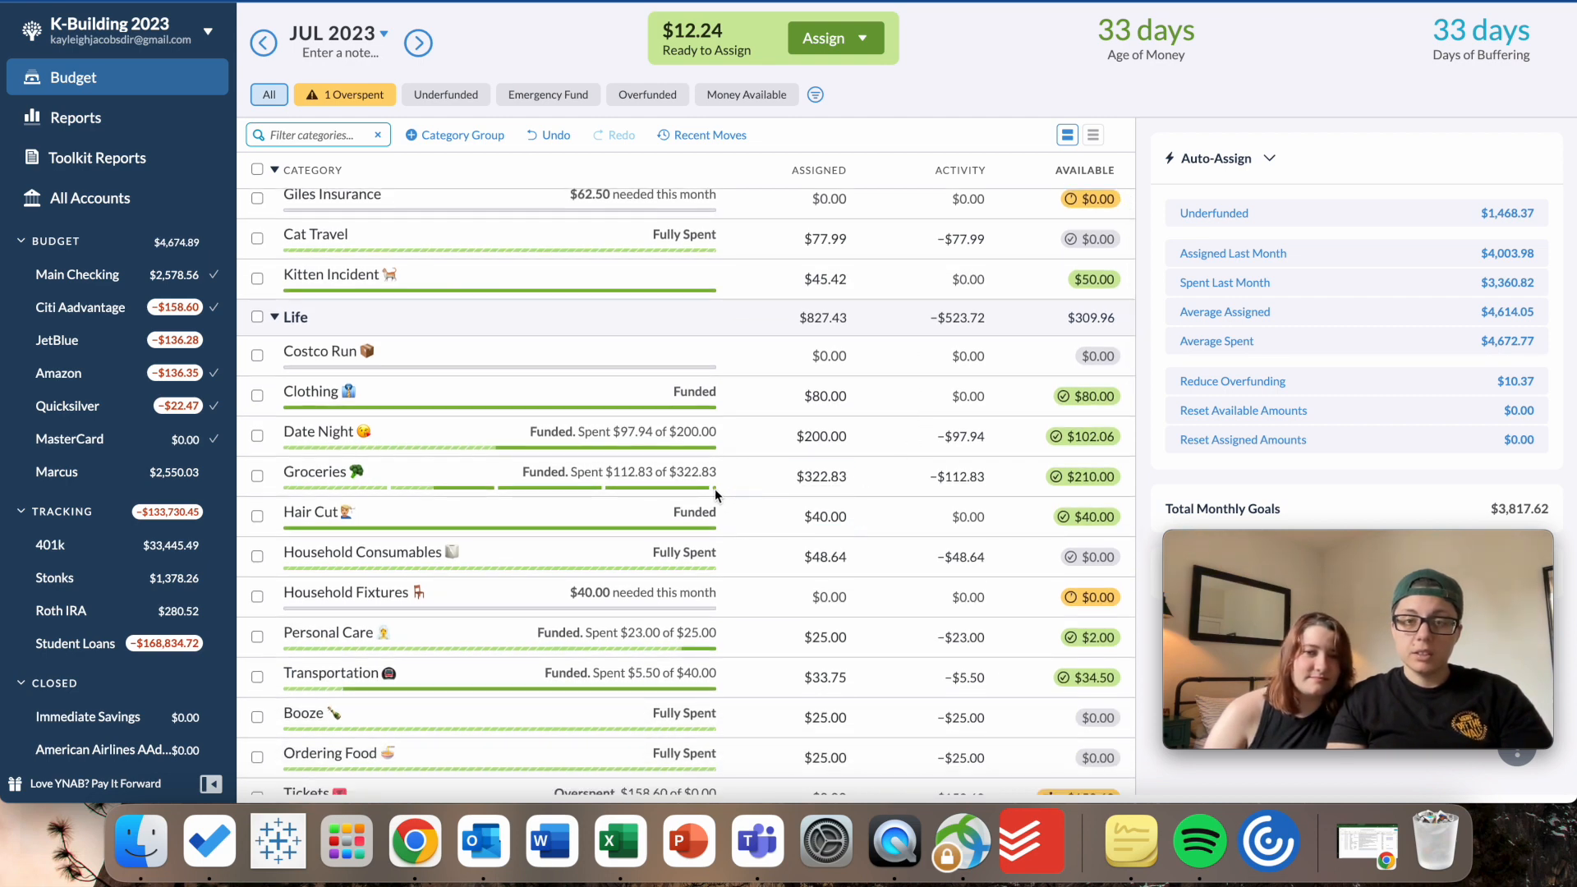
pyautogui.click(817, 480)
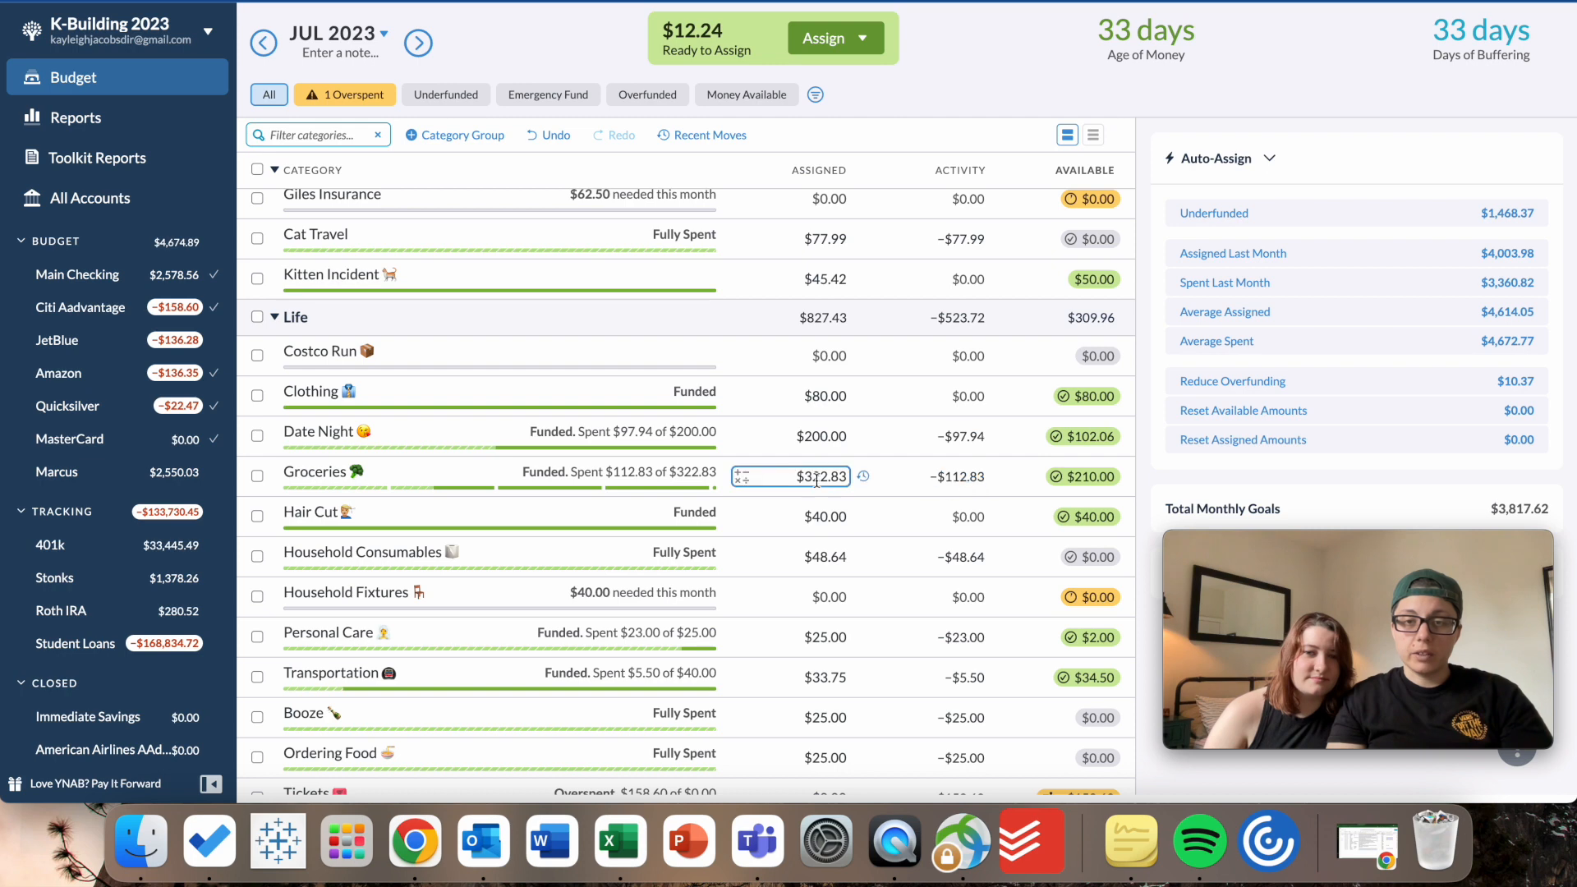
pyautogui.scroll(1, 903, 471)
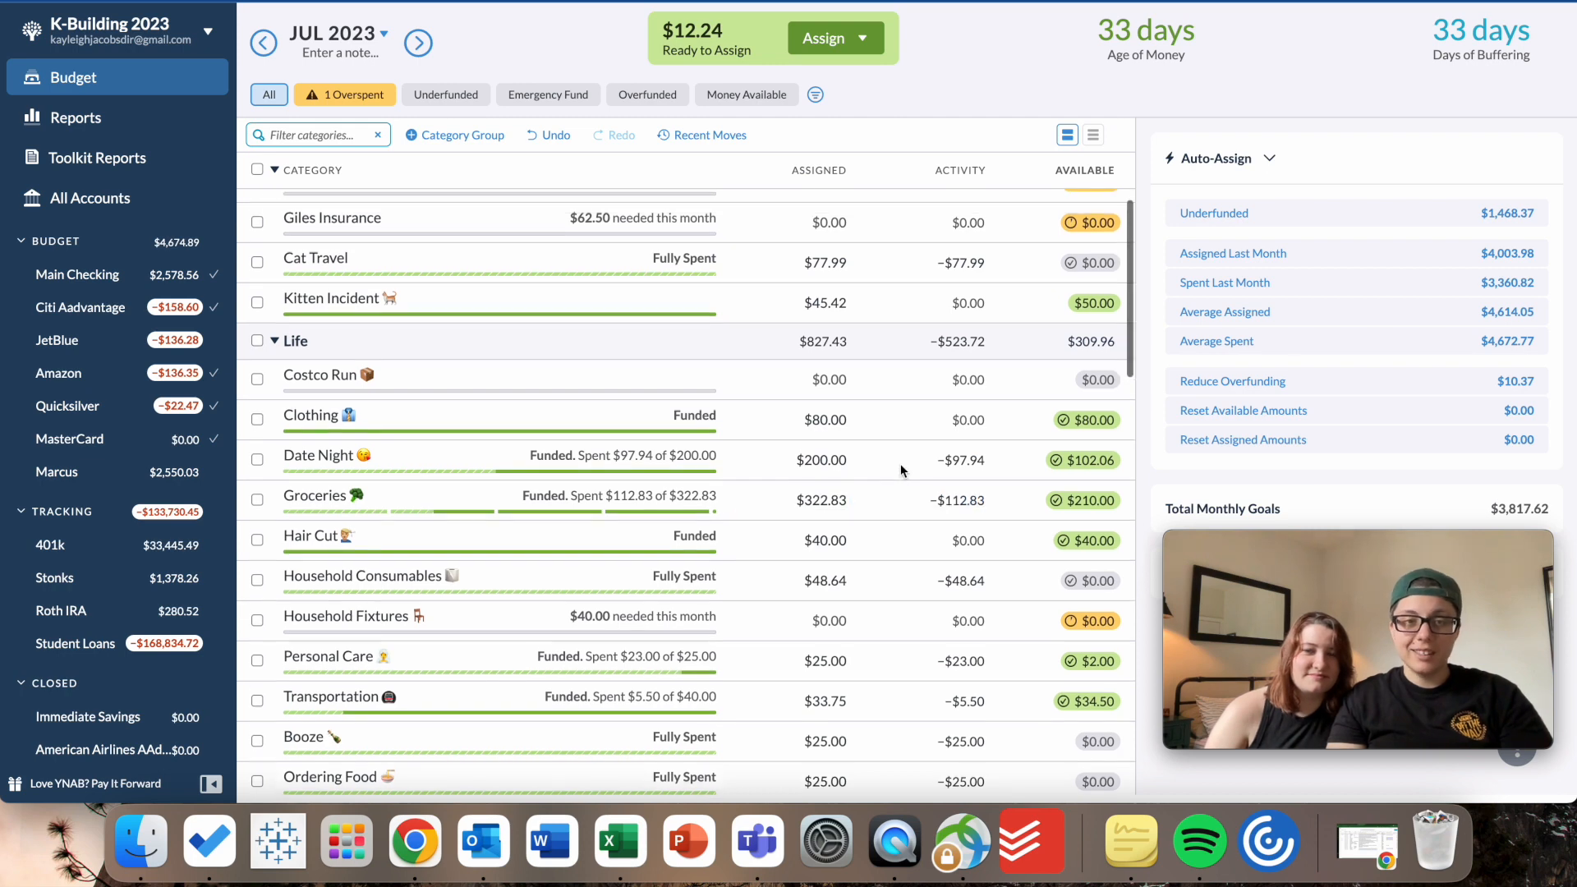
pyautogui.scroll(5, 902, 464)
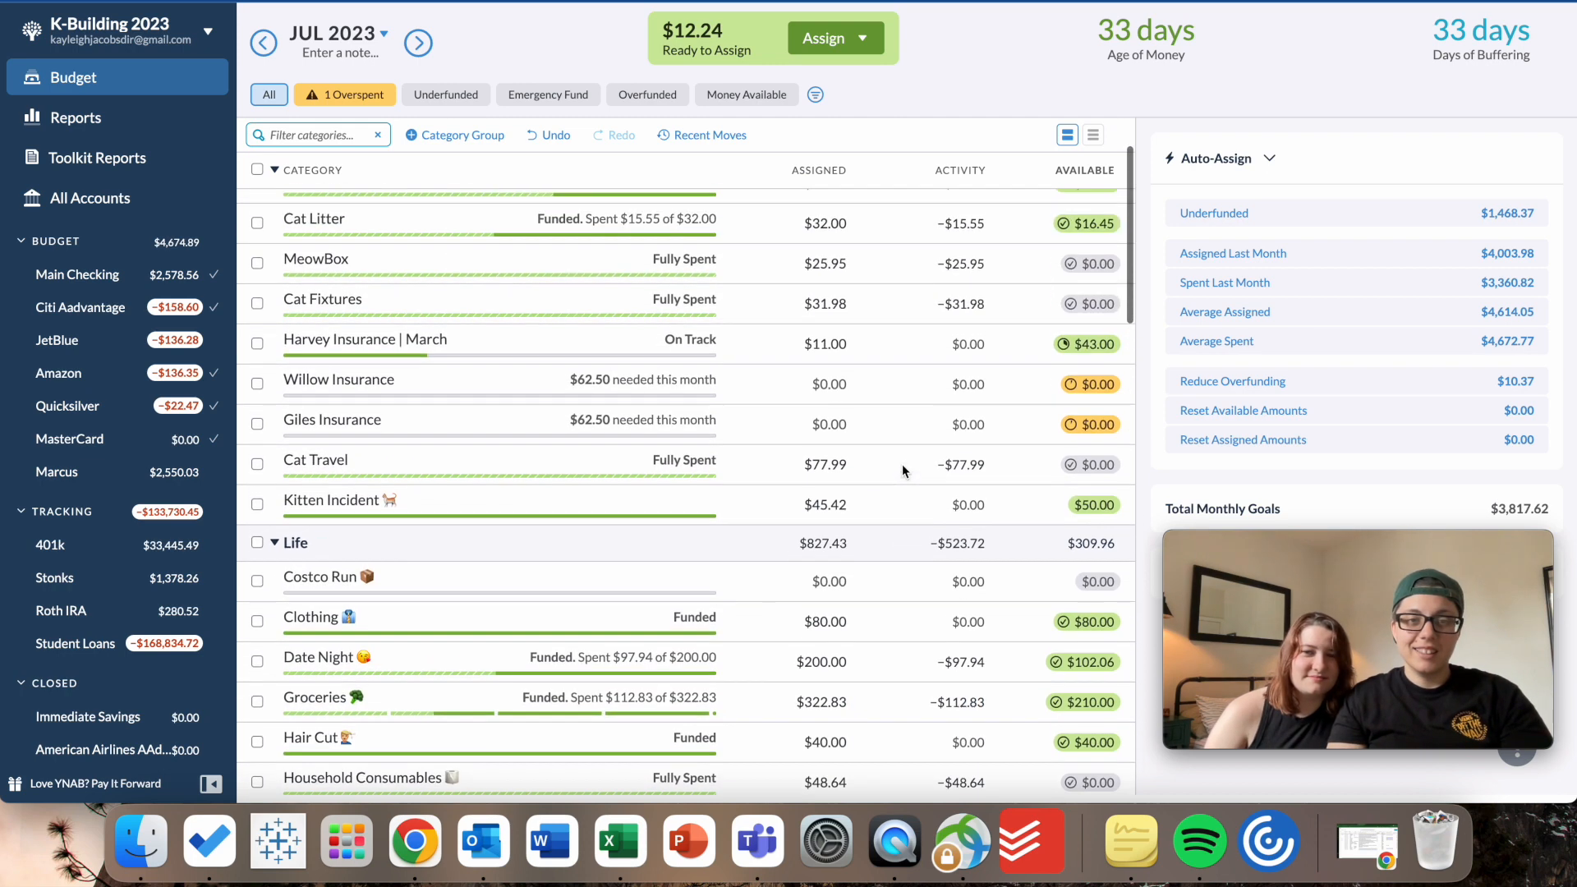
pyautogui.scroll(-2, 902, 464)
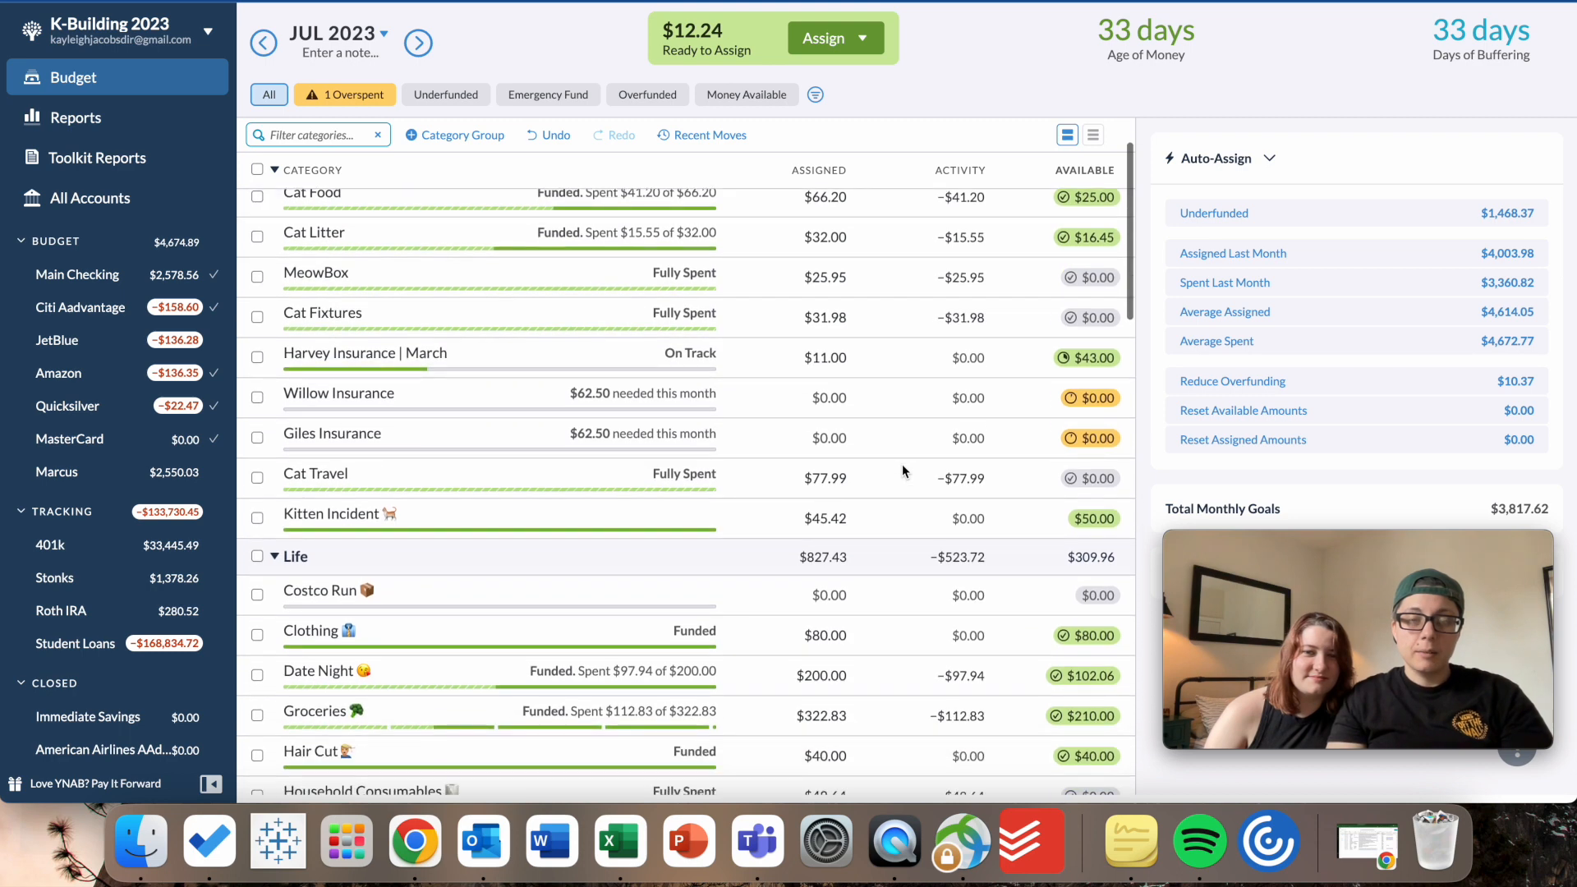
# Assign the remaining $12.24 to Willow Insurance in The Kitty Committee and deselect the category.
pyautogui.click(848, 399)
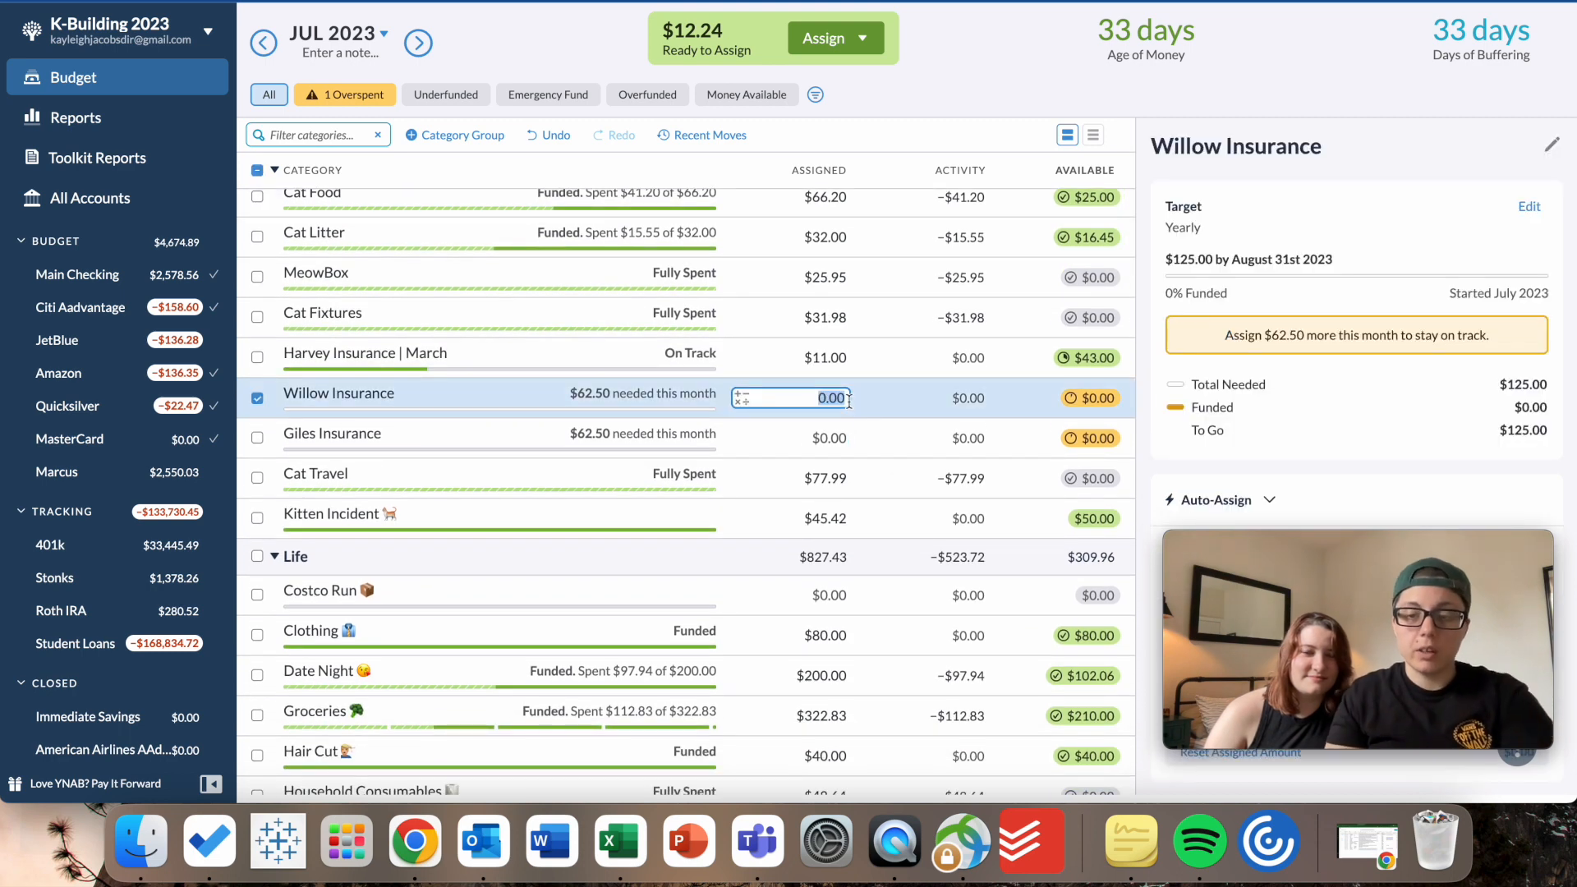
pyautogui.write('+12.24')
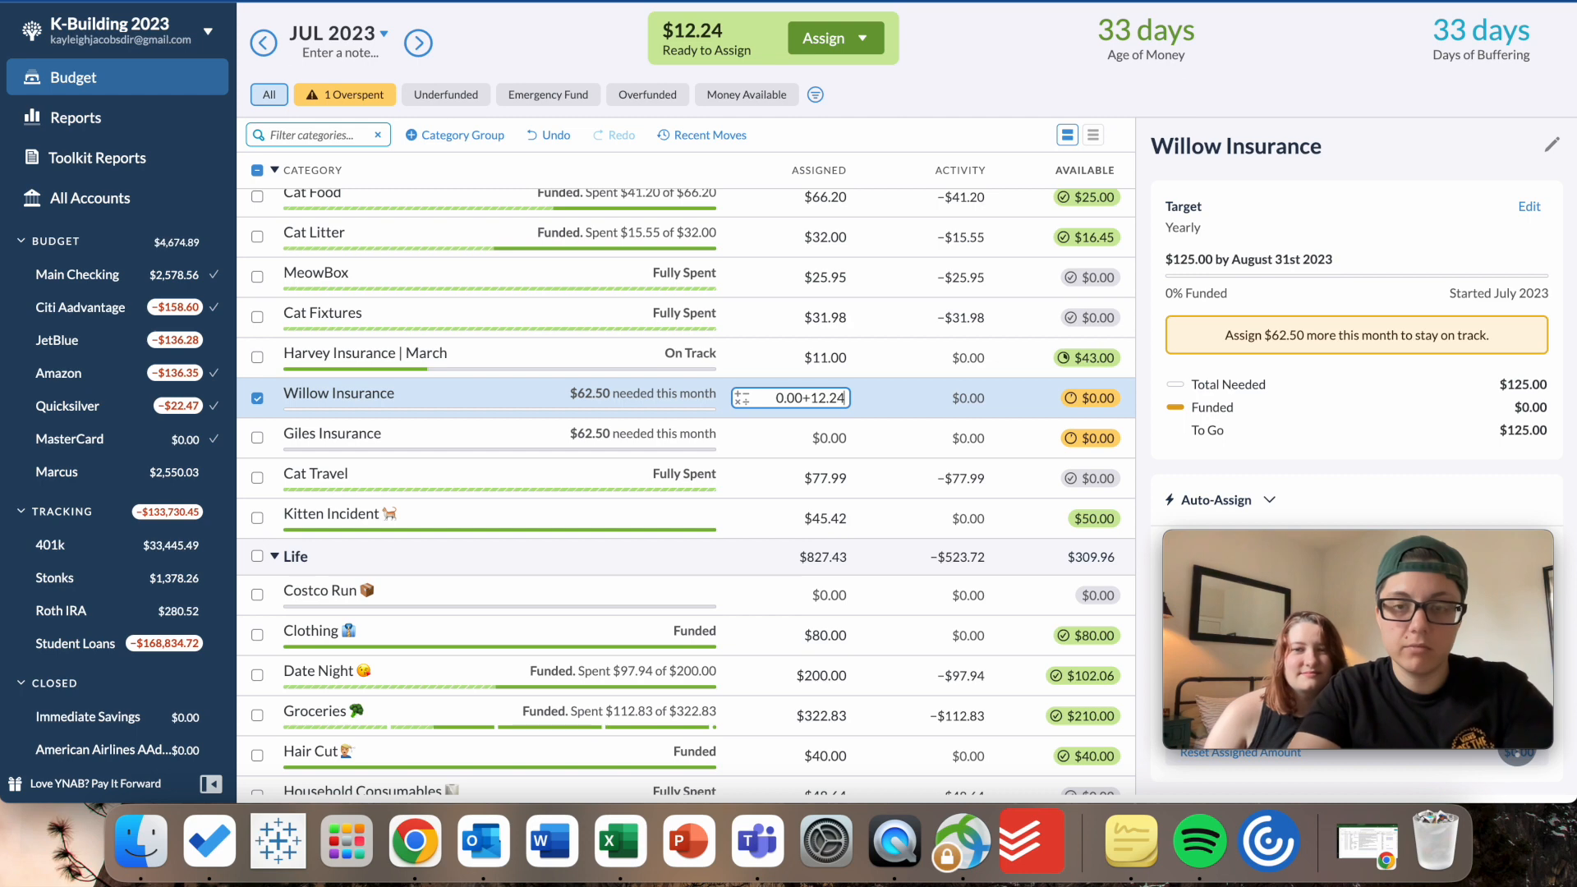
pyautogui.press('Return')
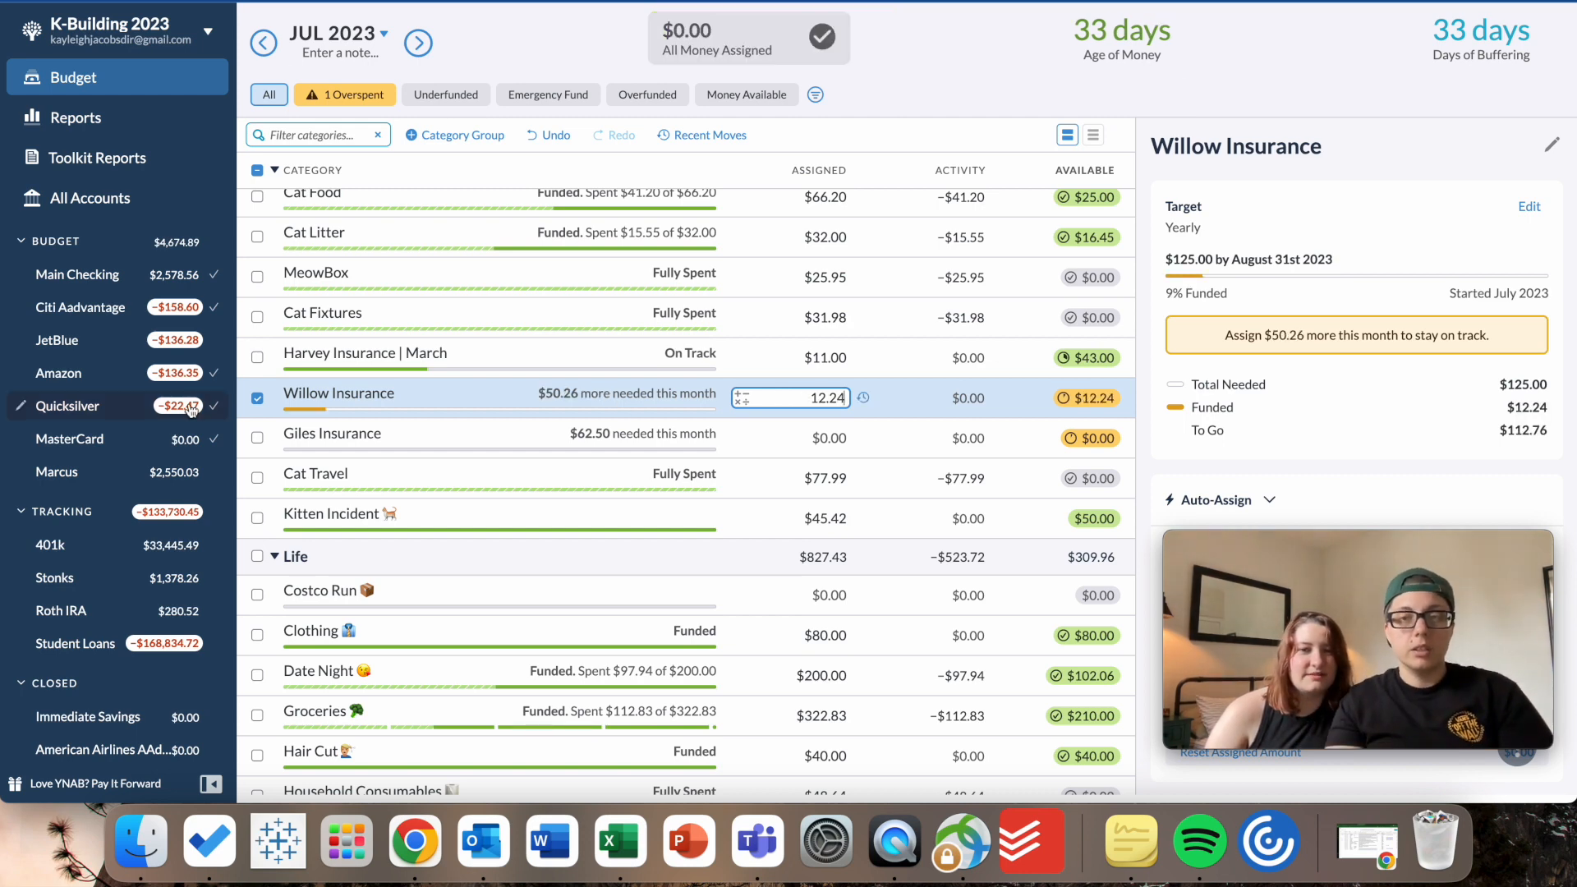
pyautogui.click(257, 400)
# Filter the budget to underfunded categories and check the combined underfunded amount for all of them except Tickets.
pyautogui.scroll(2, 662, 530)
pyautogui.scroll(-1, 662, 530)
pyautogui.scroll(1, 662, 530)
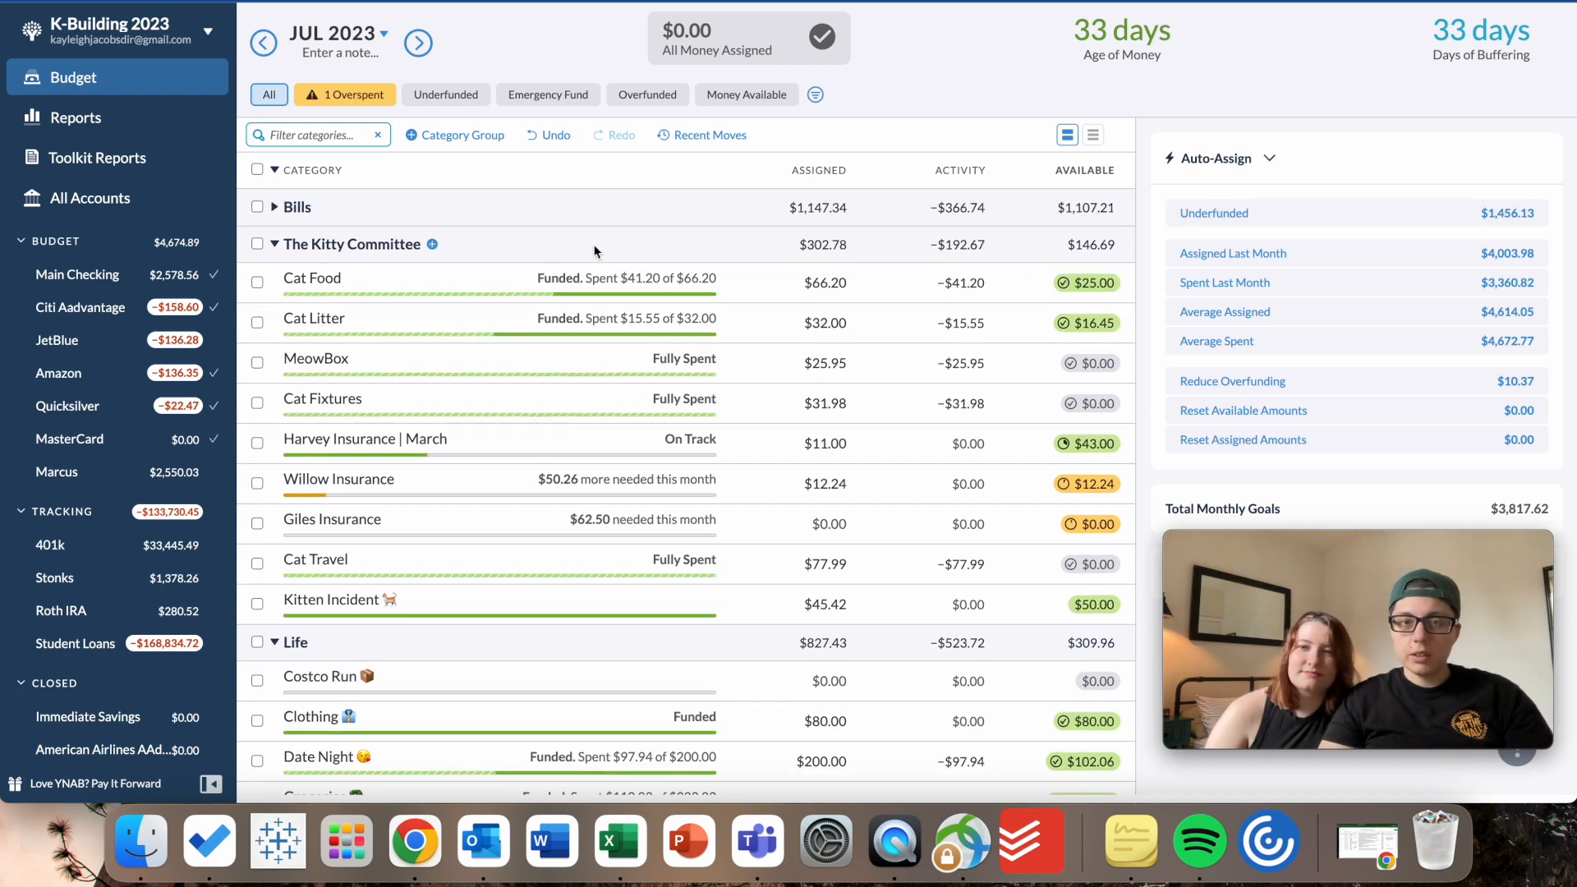
pyautogui.click(427, 99)
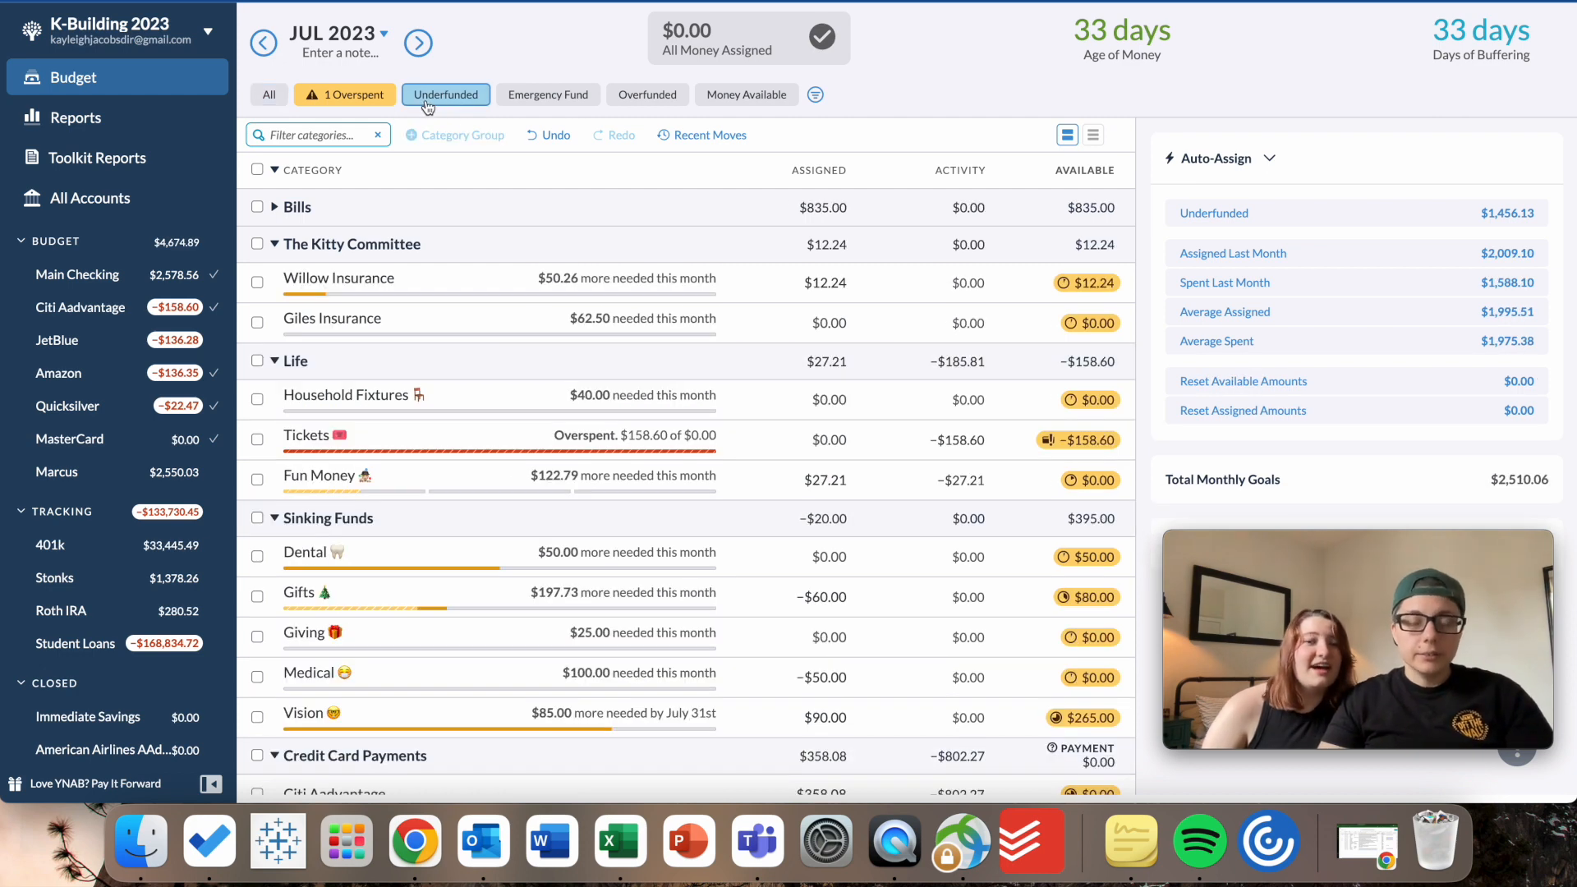
pyautogui.scroll(-1, 253, 197)
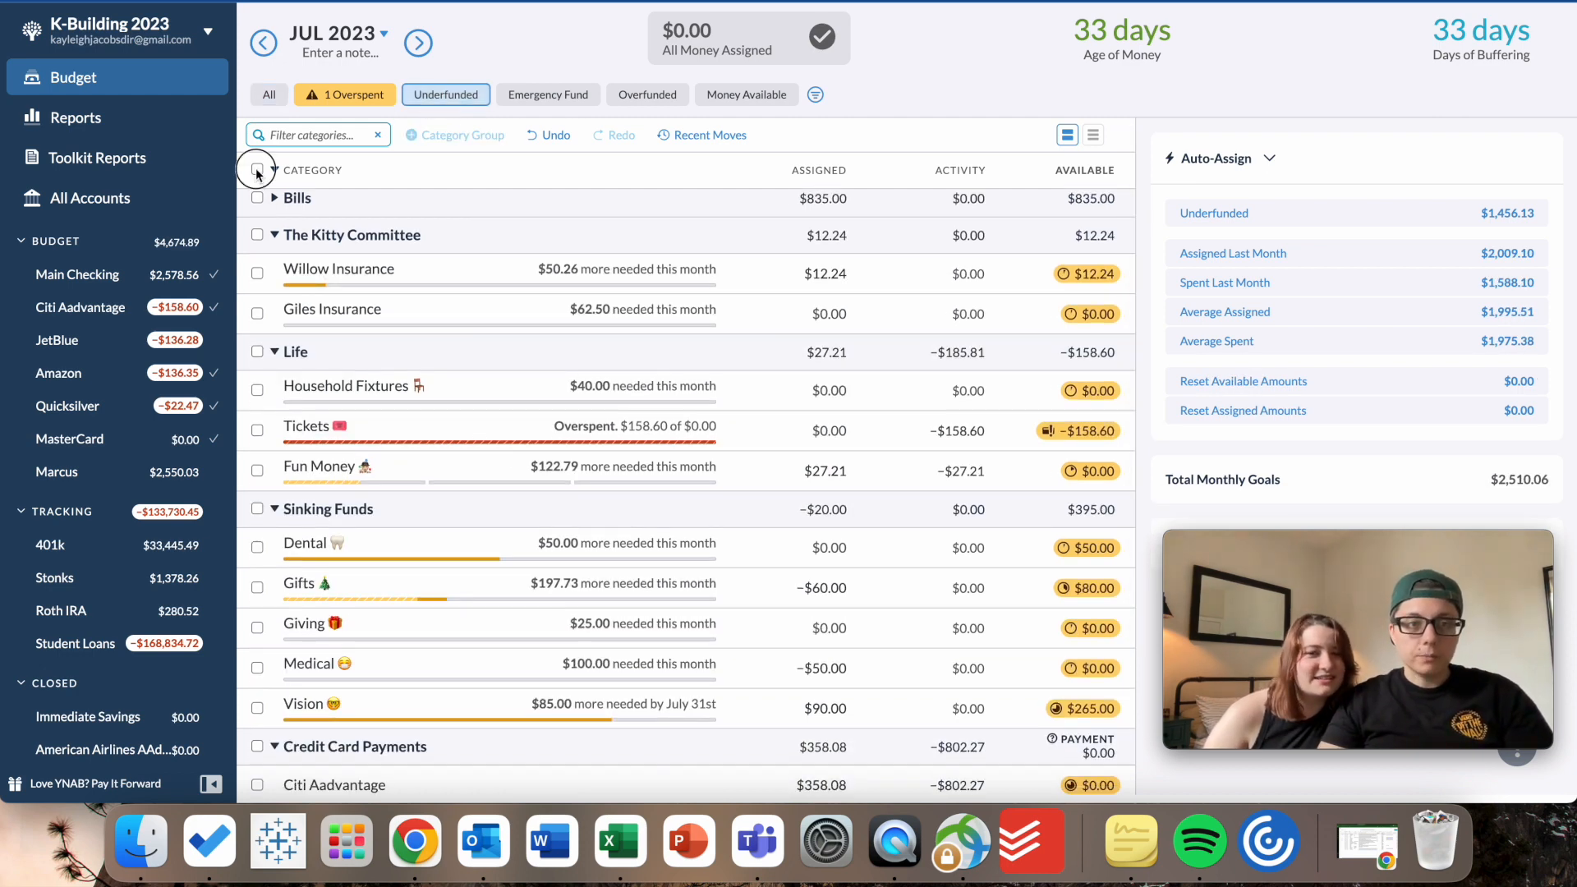
pyautogui.click(257, 170)
pyautogui.click(257, 429)
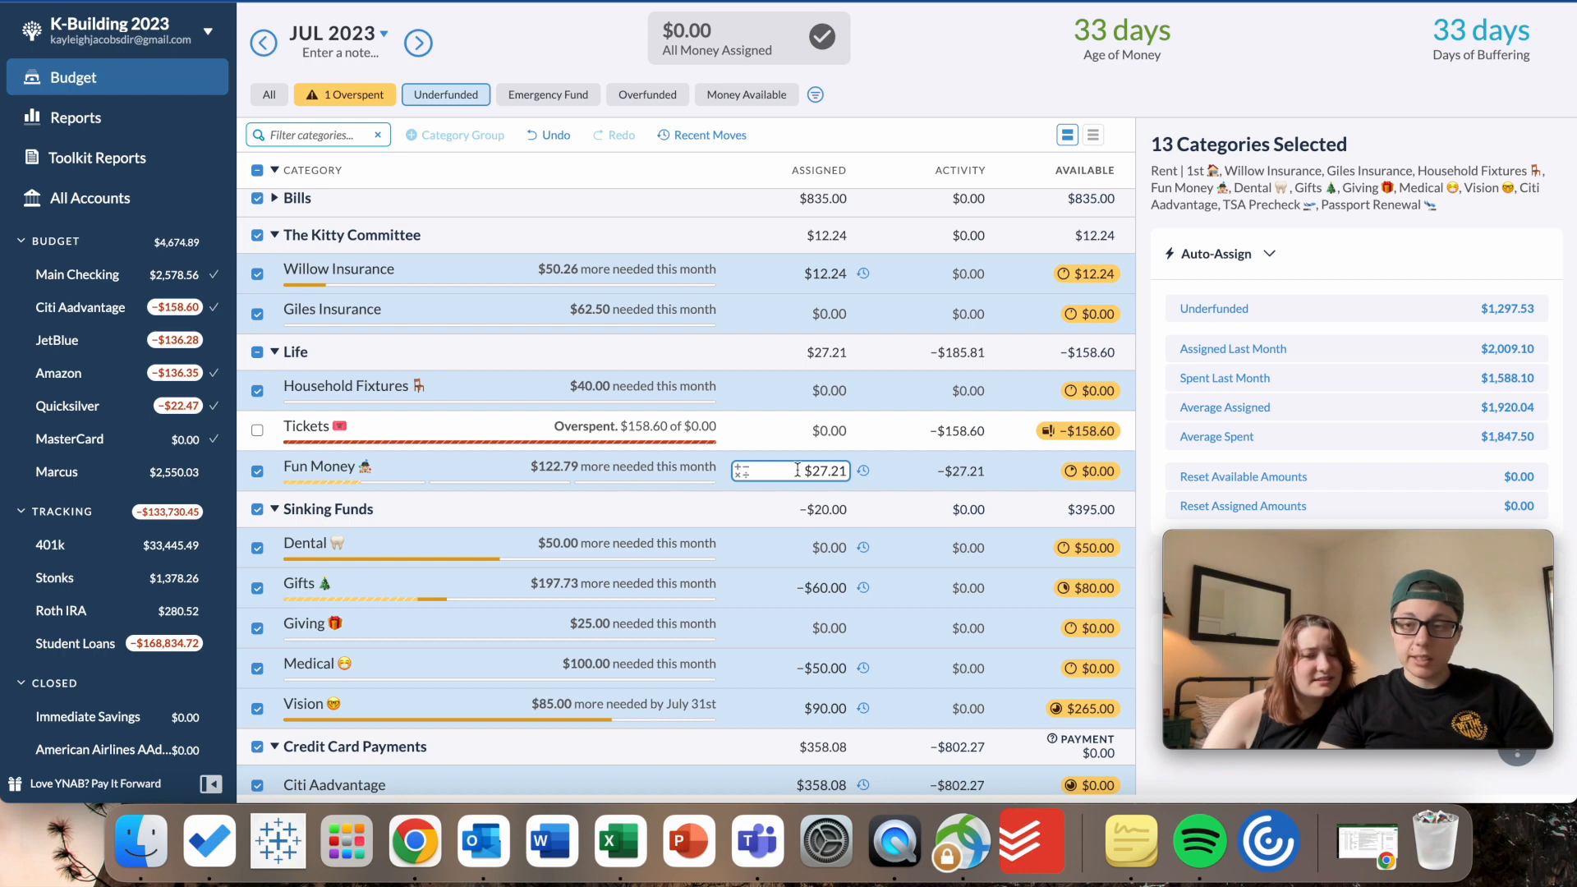
pyautogui.scroll(-3, 721, 466)
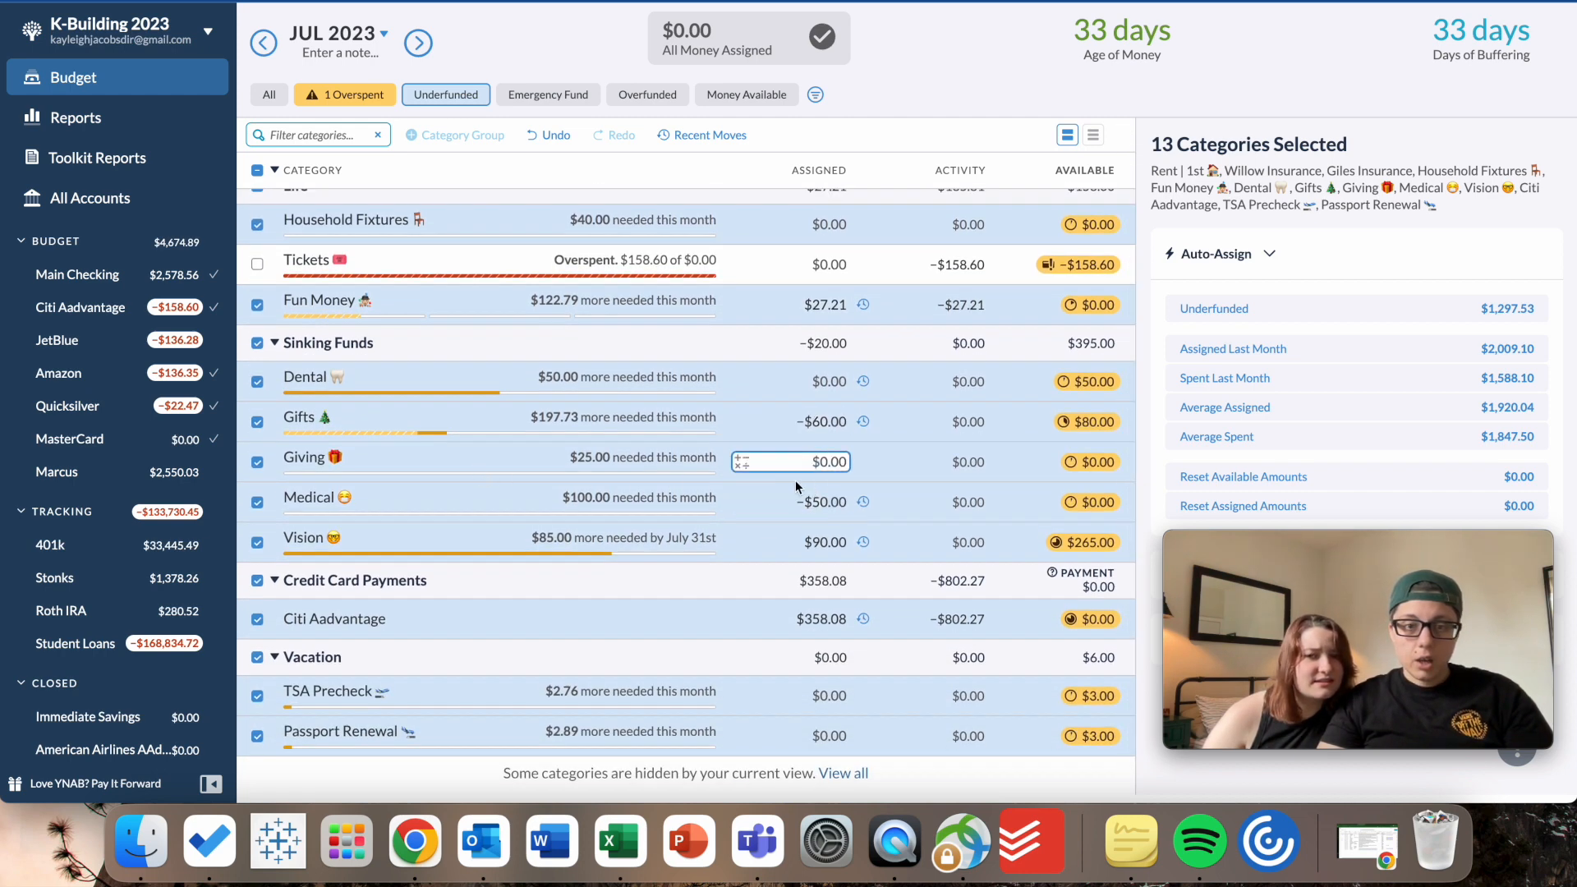
pyautogui.scroll(4, 805, 480)
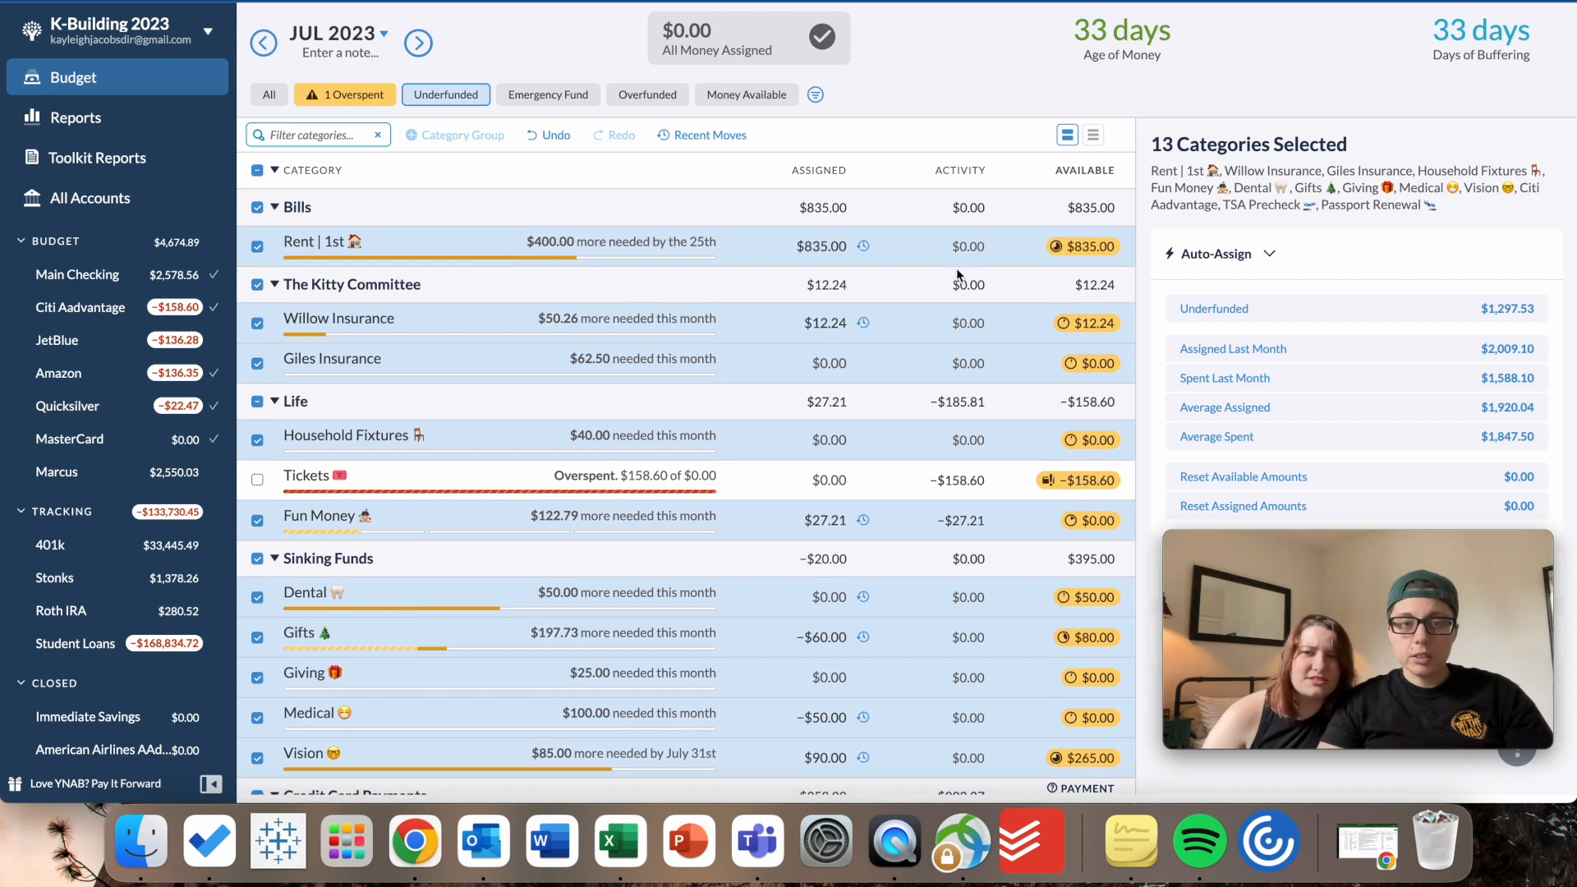
# Exclude Rent from the selection to examine the underfunded amounts of the other categories, and include Rent again.
pyautogui.click(257, 247)
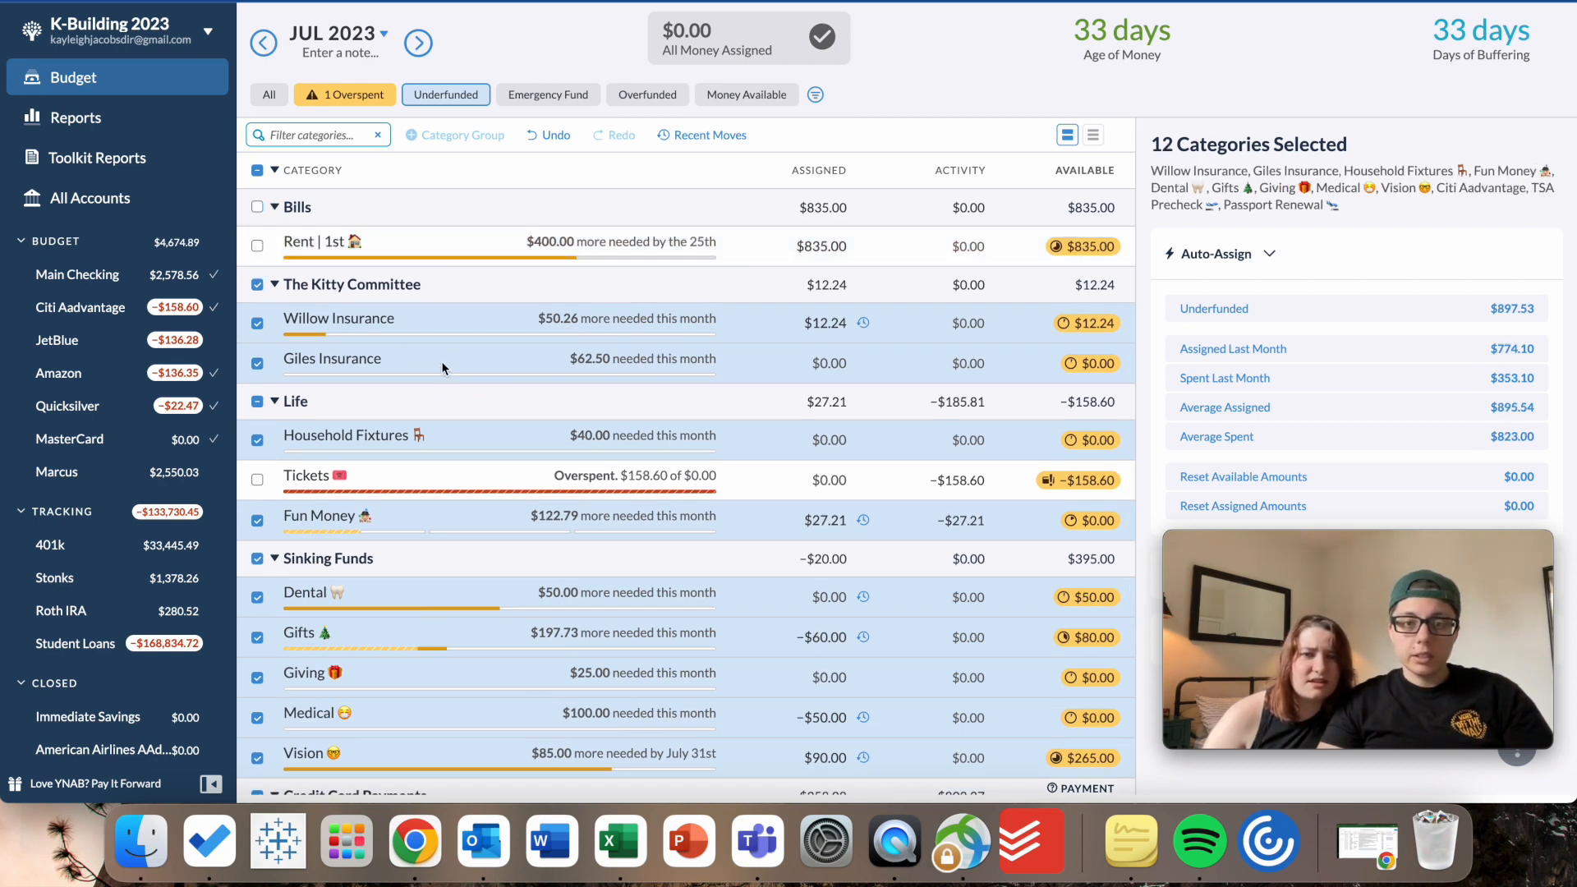
pyautogui.scroll(-2, 444, 361)
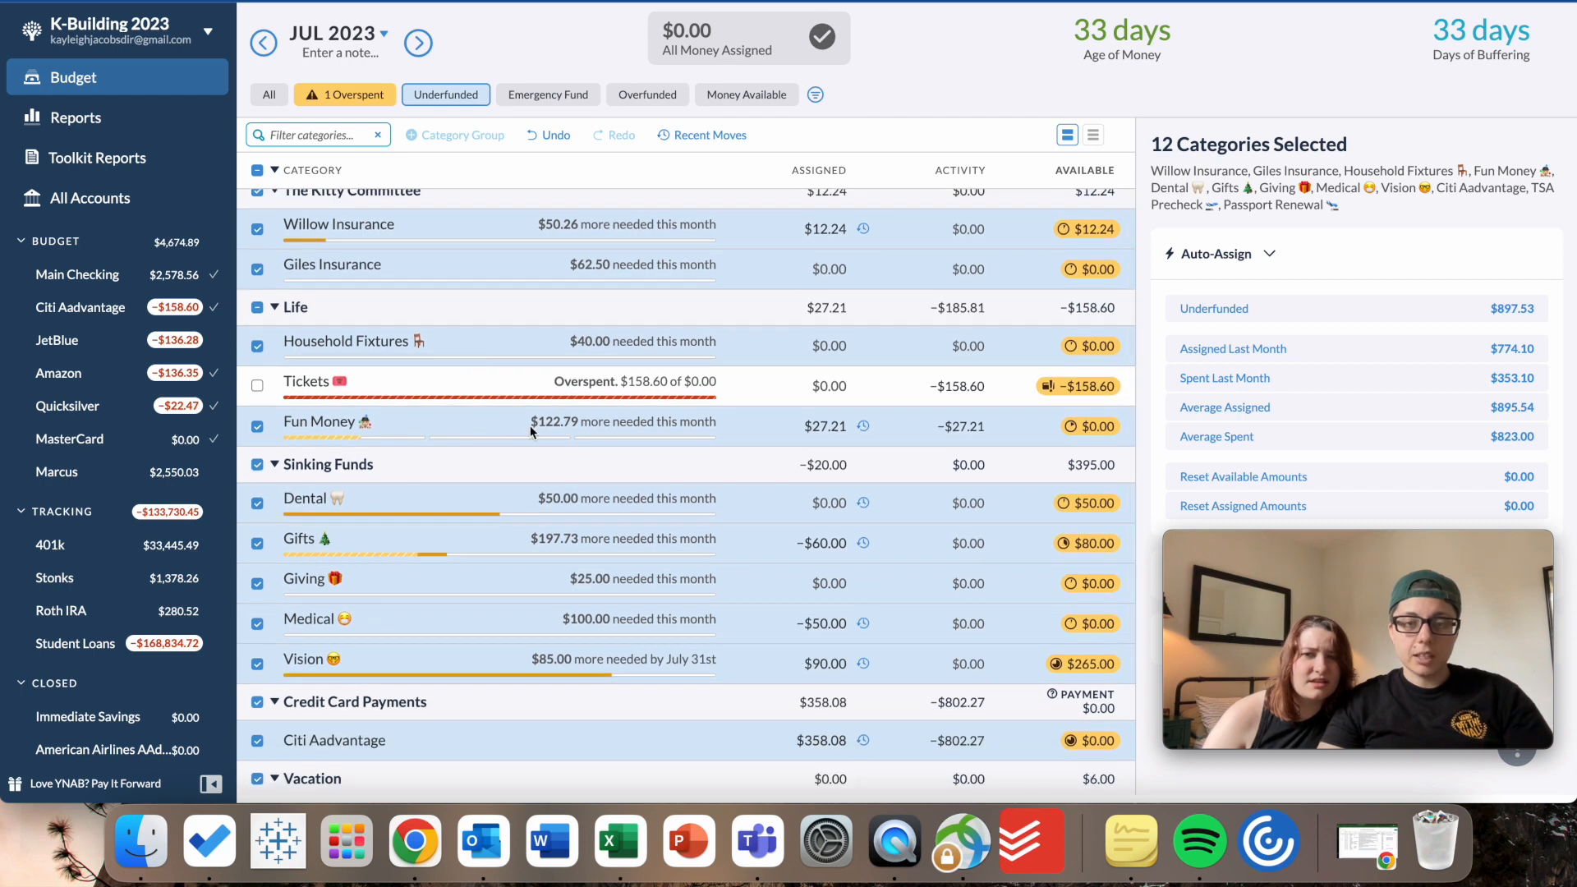
pyautogui.scroll(-1, 690, 492)
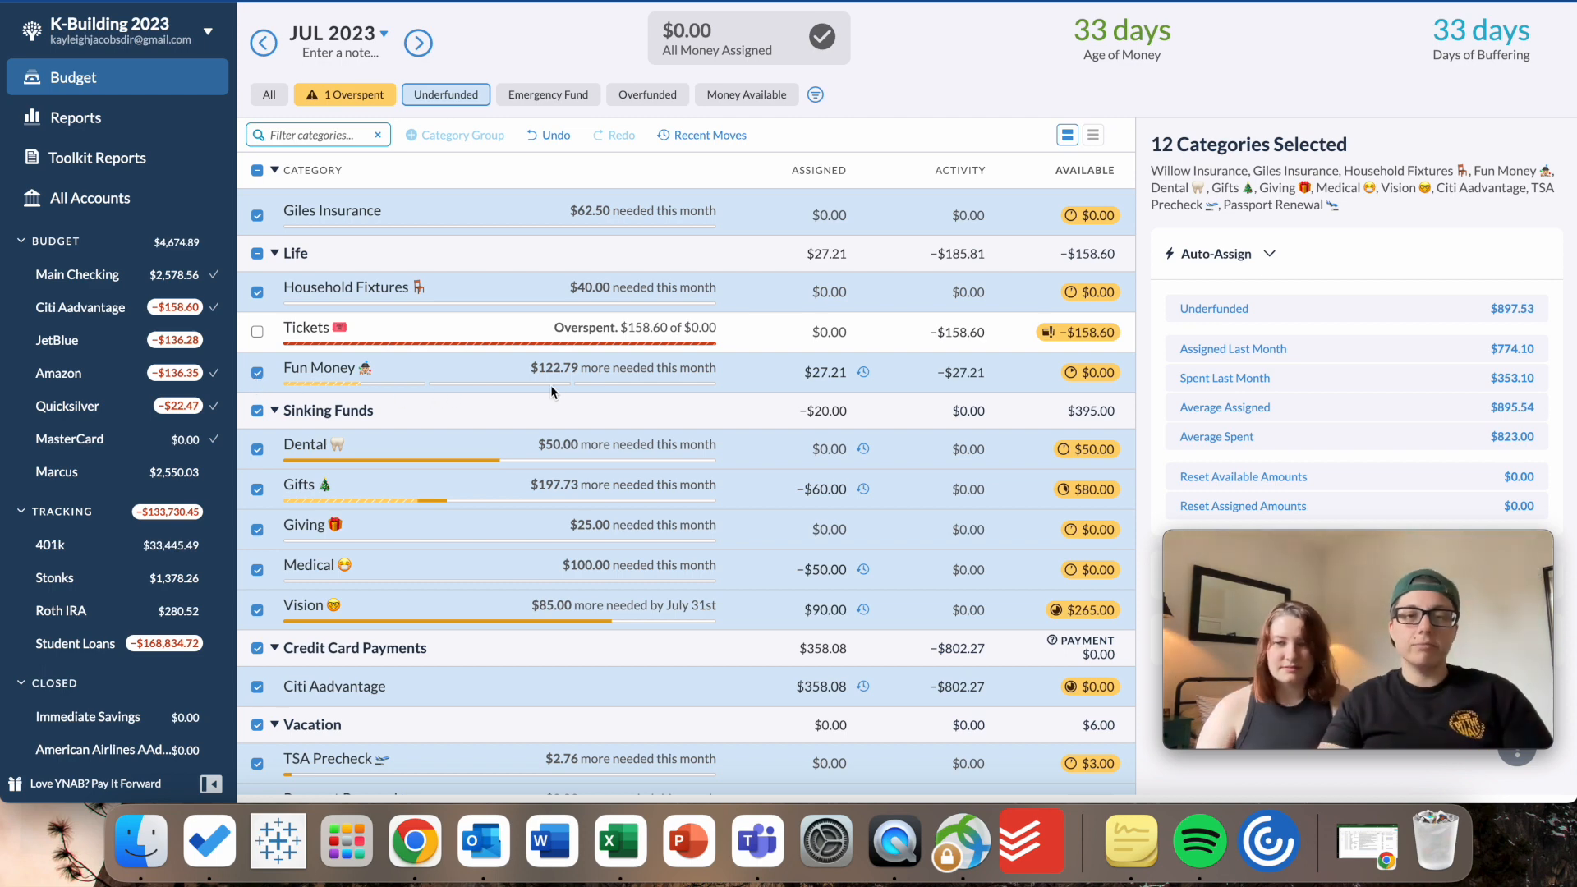
pyautogui.scroll(-2, 548, 381)
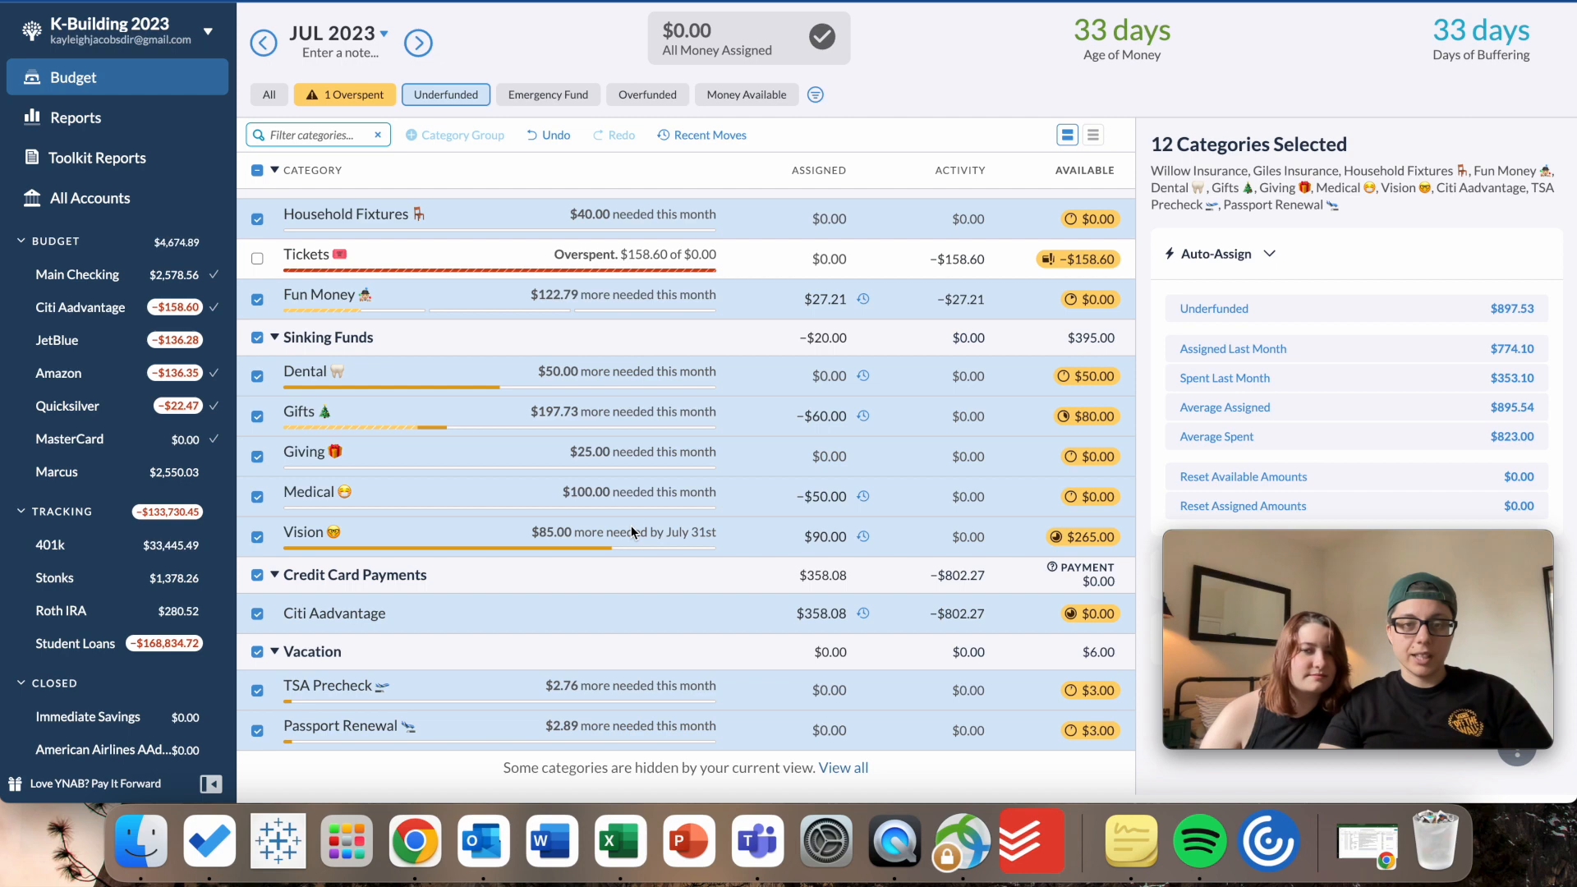
pyautogui.scroll(-1, 619, 503)
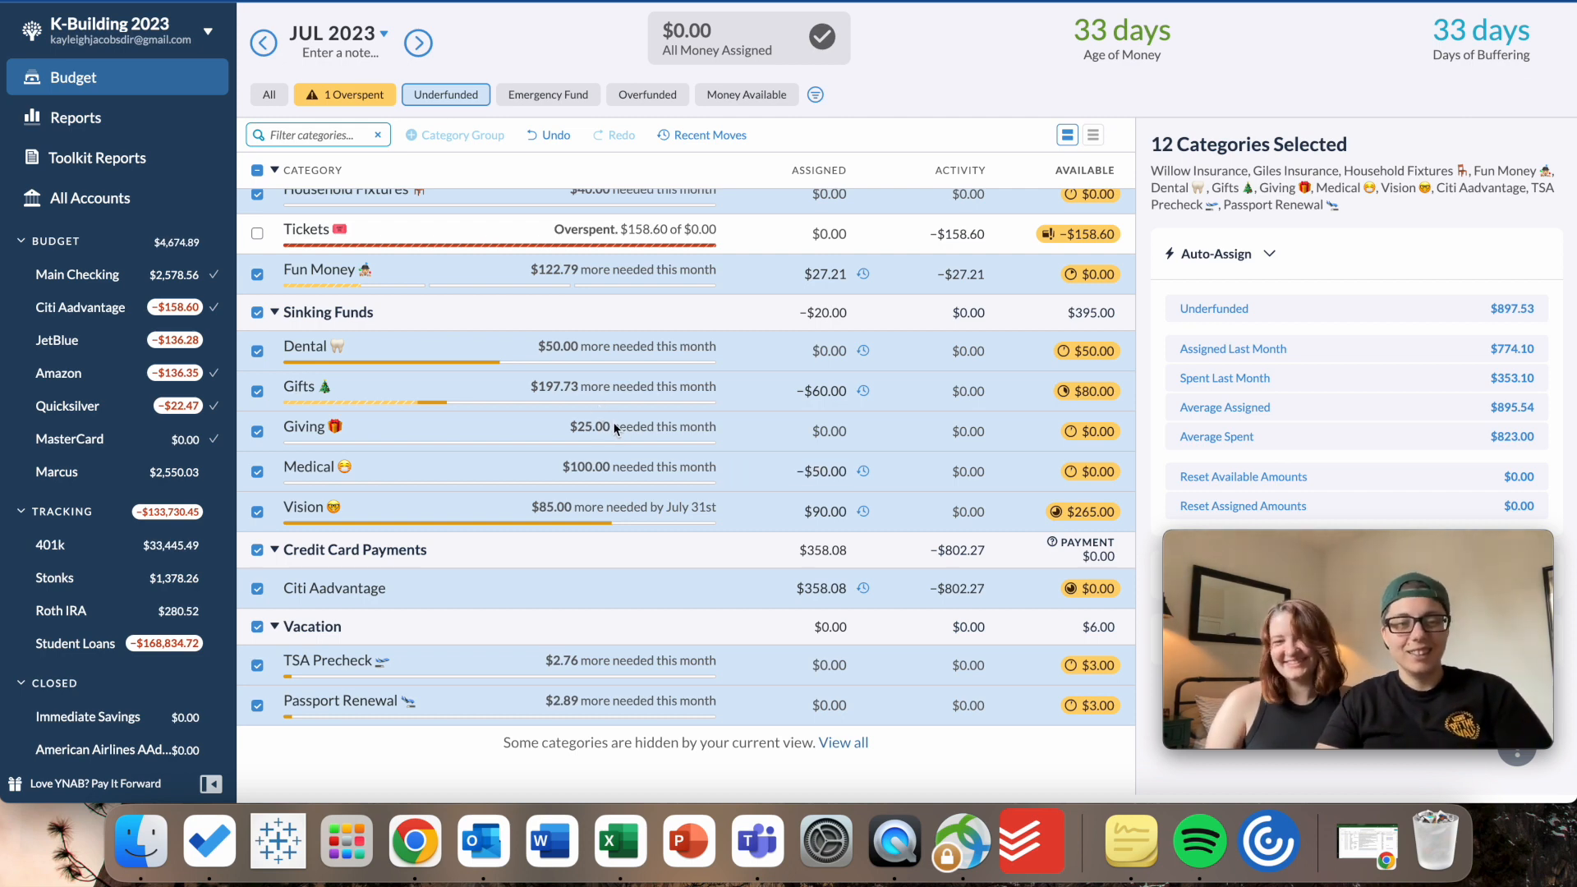
pyautogui.scroll(3, 614, 422)
pyautogui.scroll(5, 596, 420)
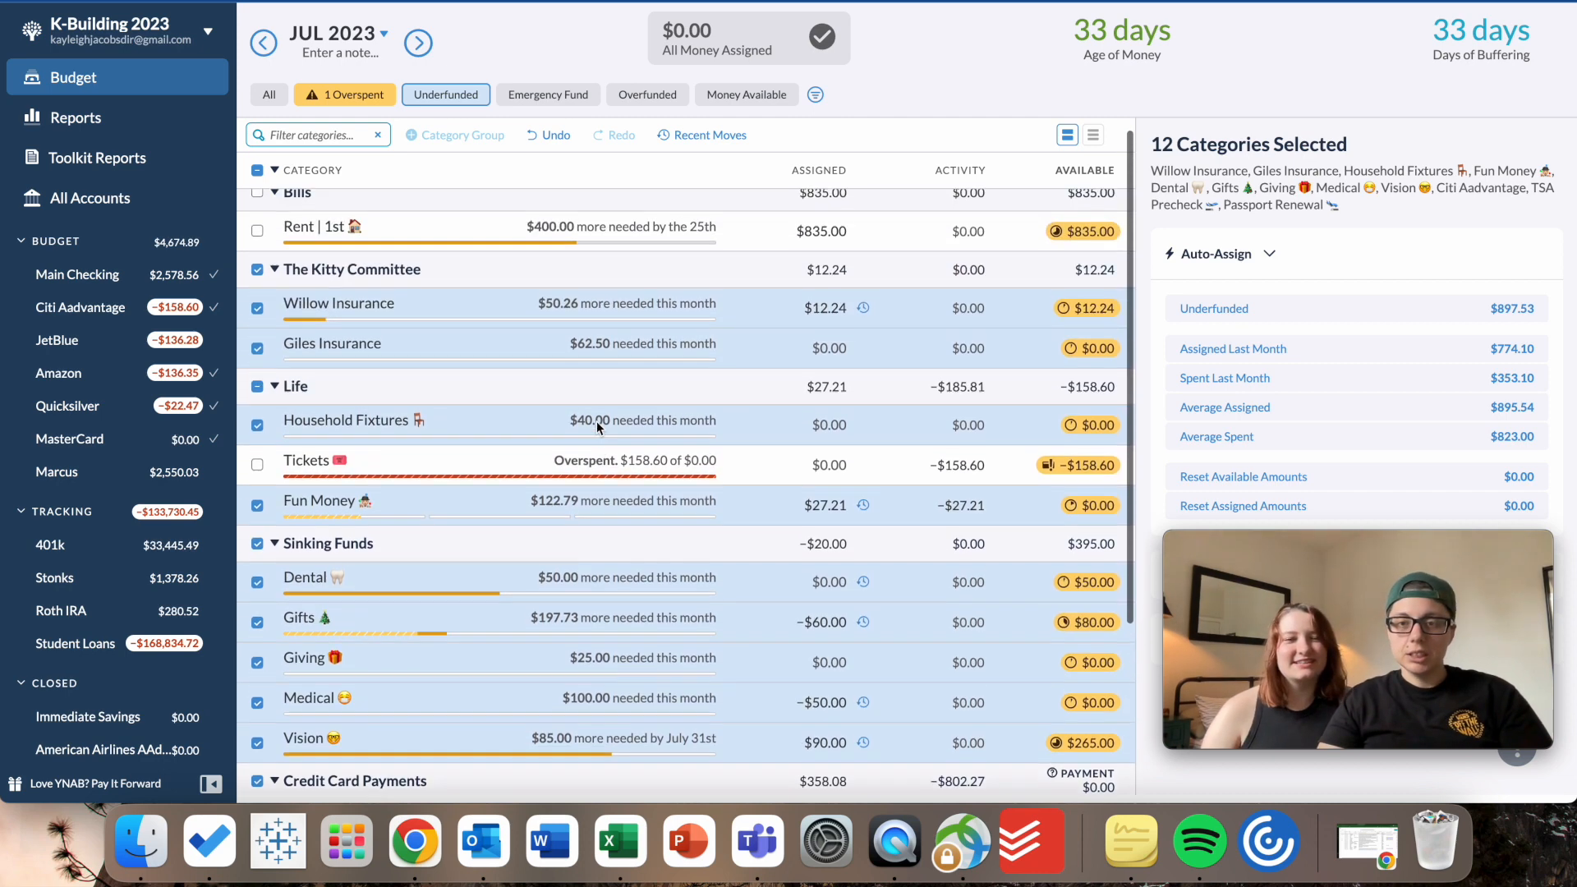
pyautogui.scroll(-5, 613, 423)
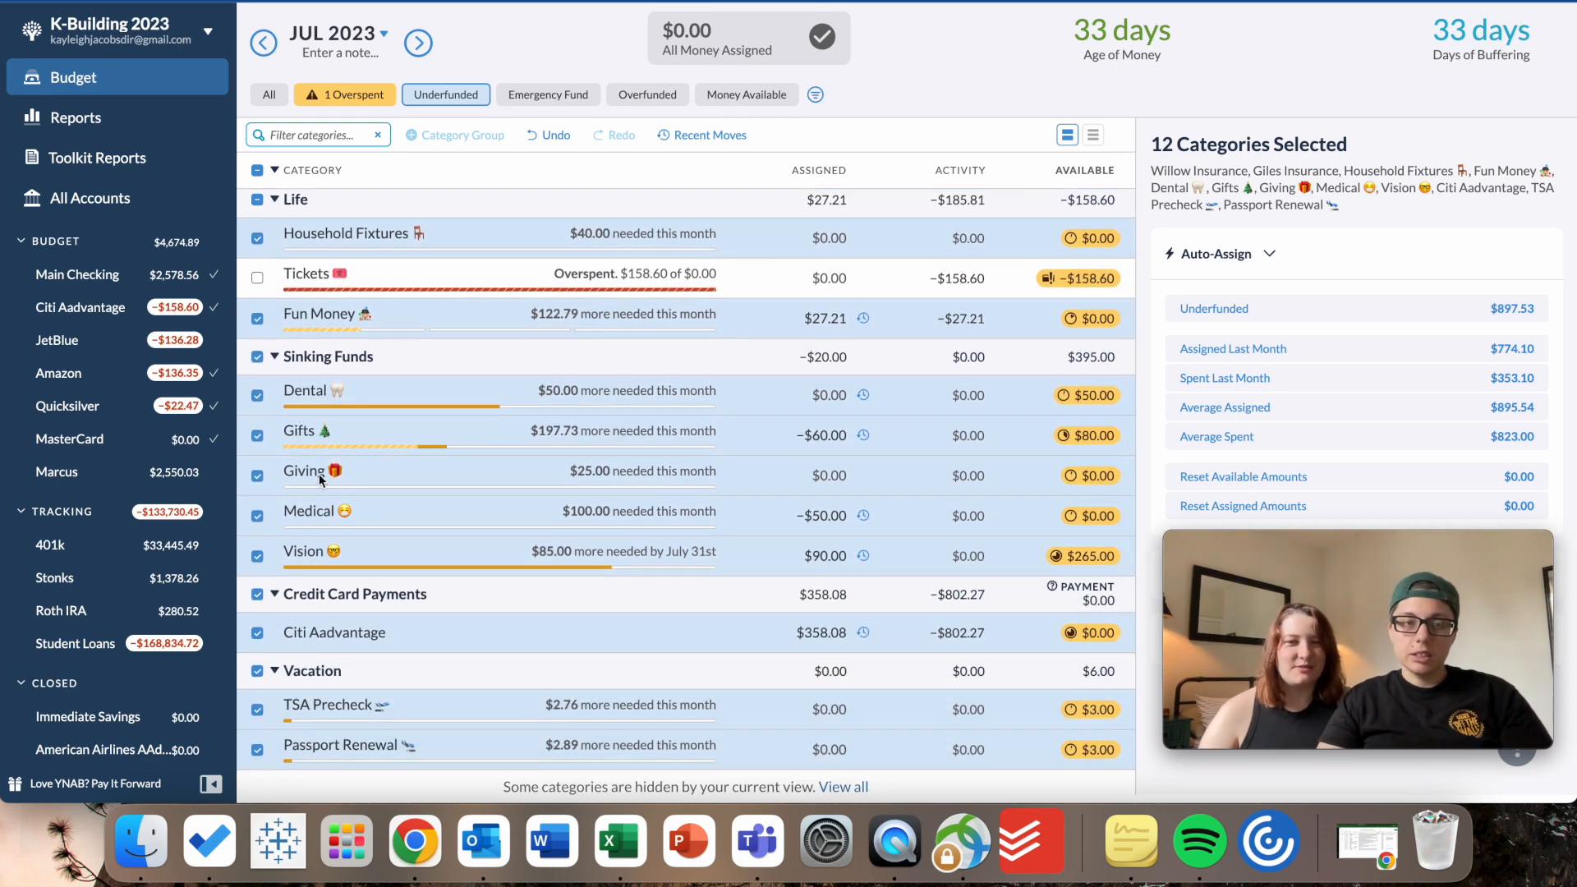
pyautogui.scroll(5, 296, 515)
pyautogui.click(257, 247)
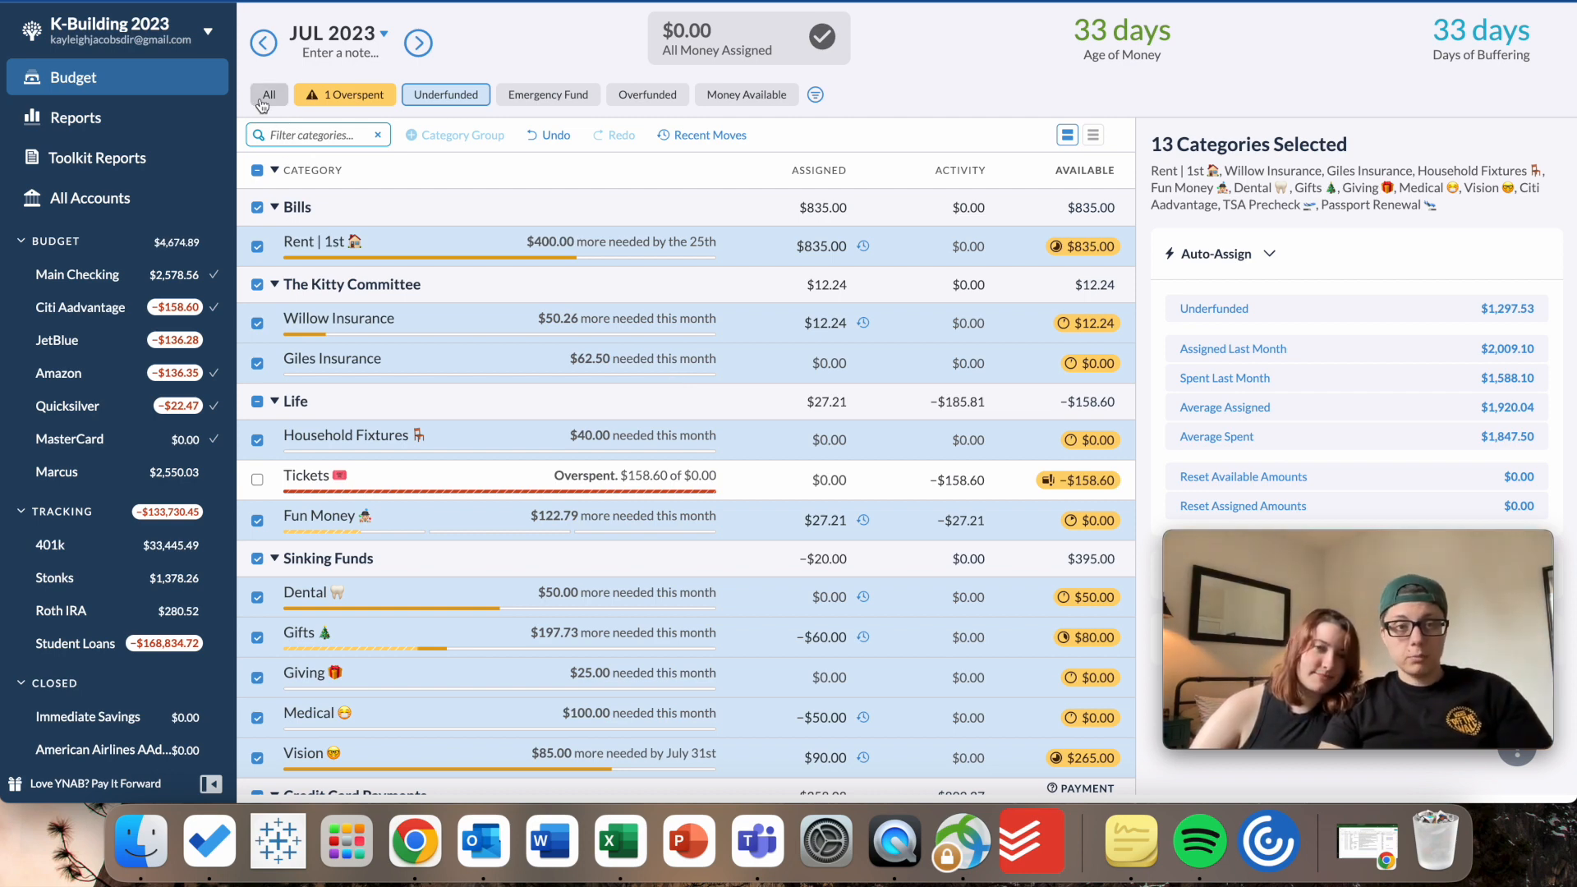
# Look over the remaining underfunded categories and restore the view of all budget categories.
pyautogui.scroll(-3, 542, 535)
pyautogui.scroll(-2, 538, 529)
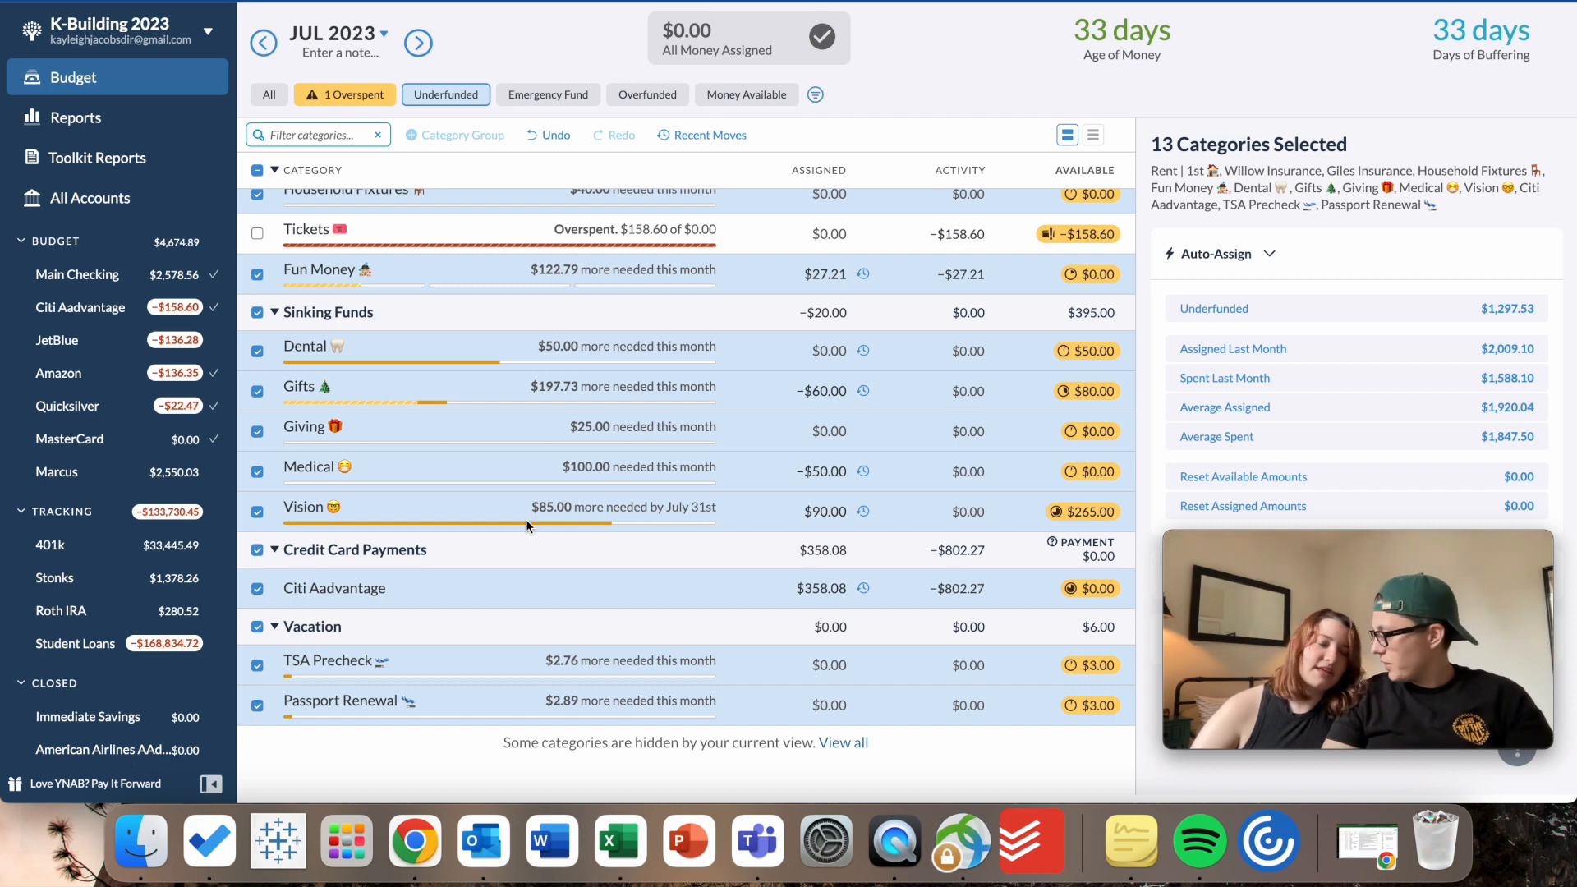
pyautogui.scroll(5, 513, 485)
pyautogui.click(268, 95)
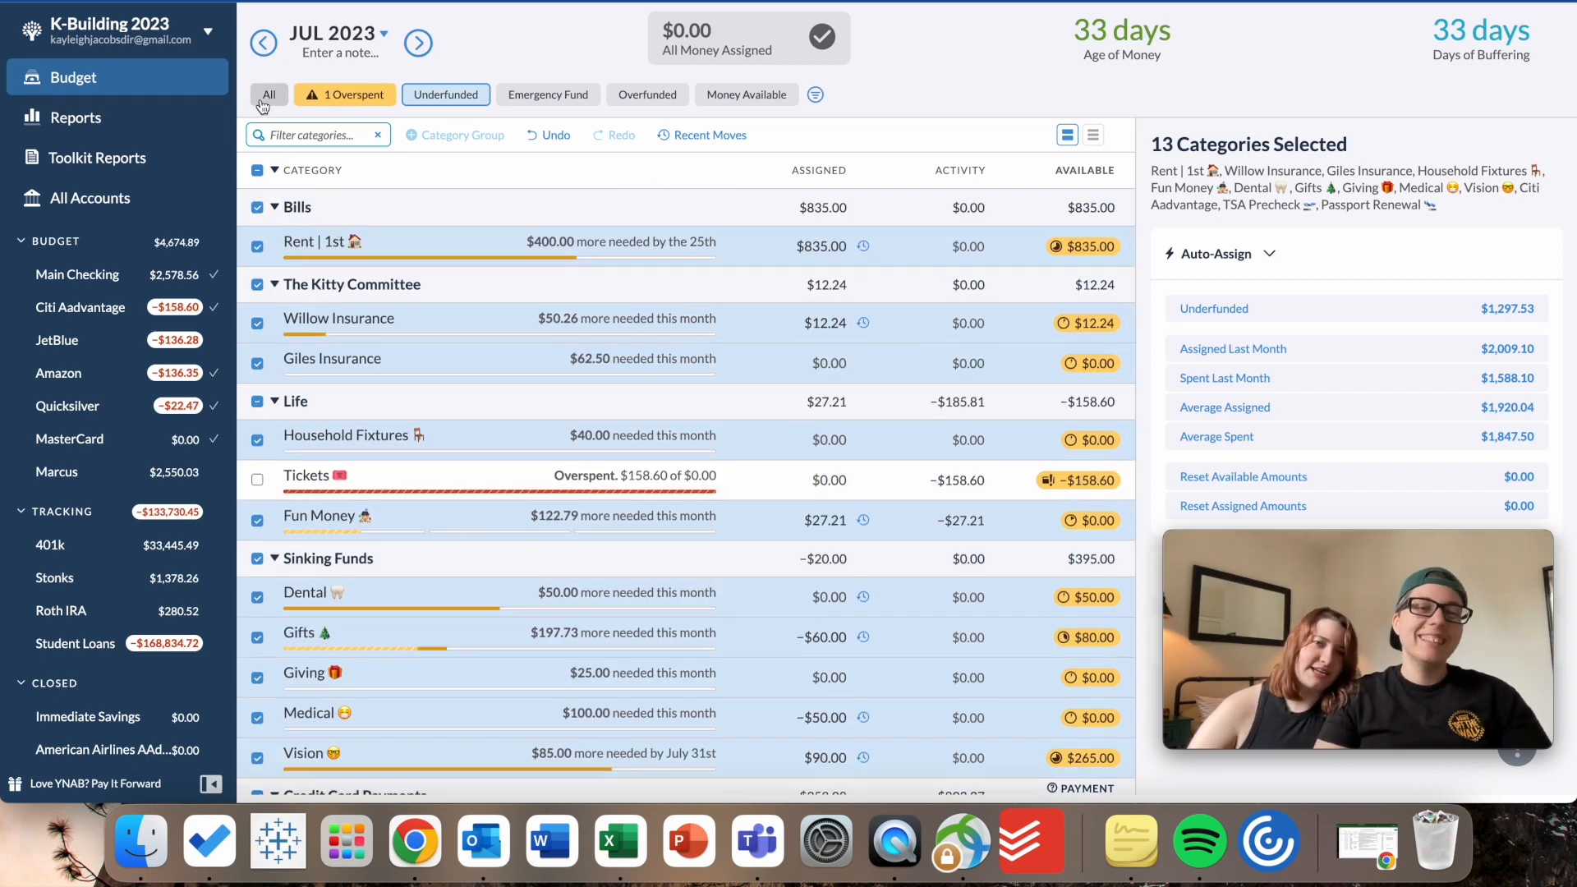
# Look through the full category list as far as Savings and check the California Trip | October 31, 2023 category under Vacation.
pyautogui.scroll(-12, 588, 384)
pyautogui.scroll(-10, 526, 393)
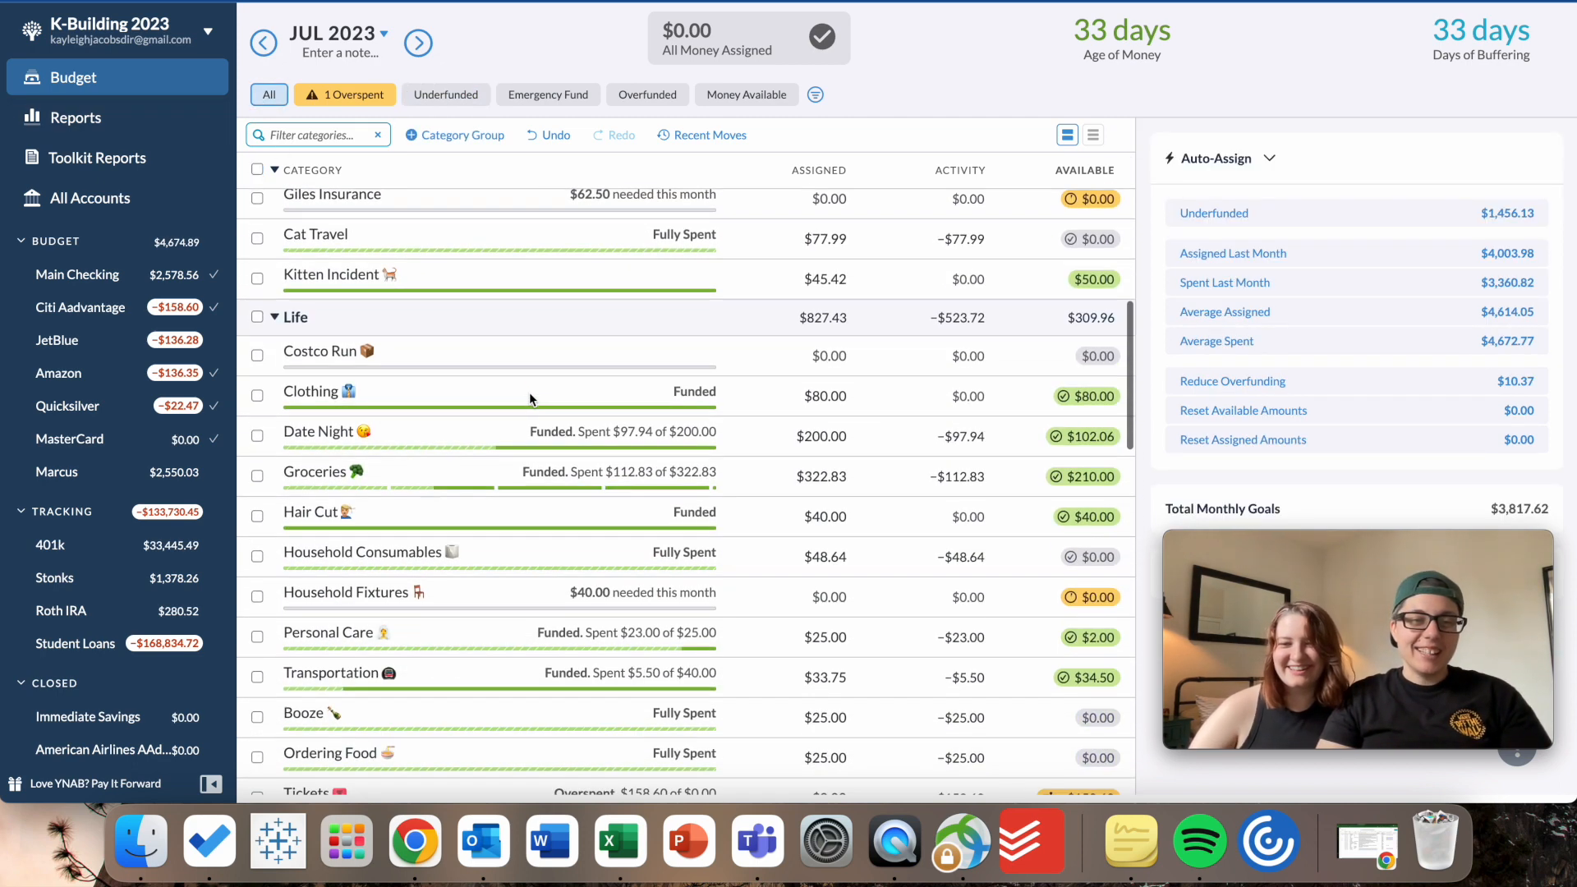
pyautogui.scroll(-5, 510, 387)
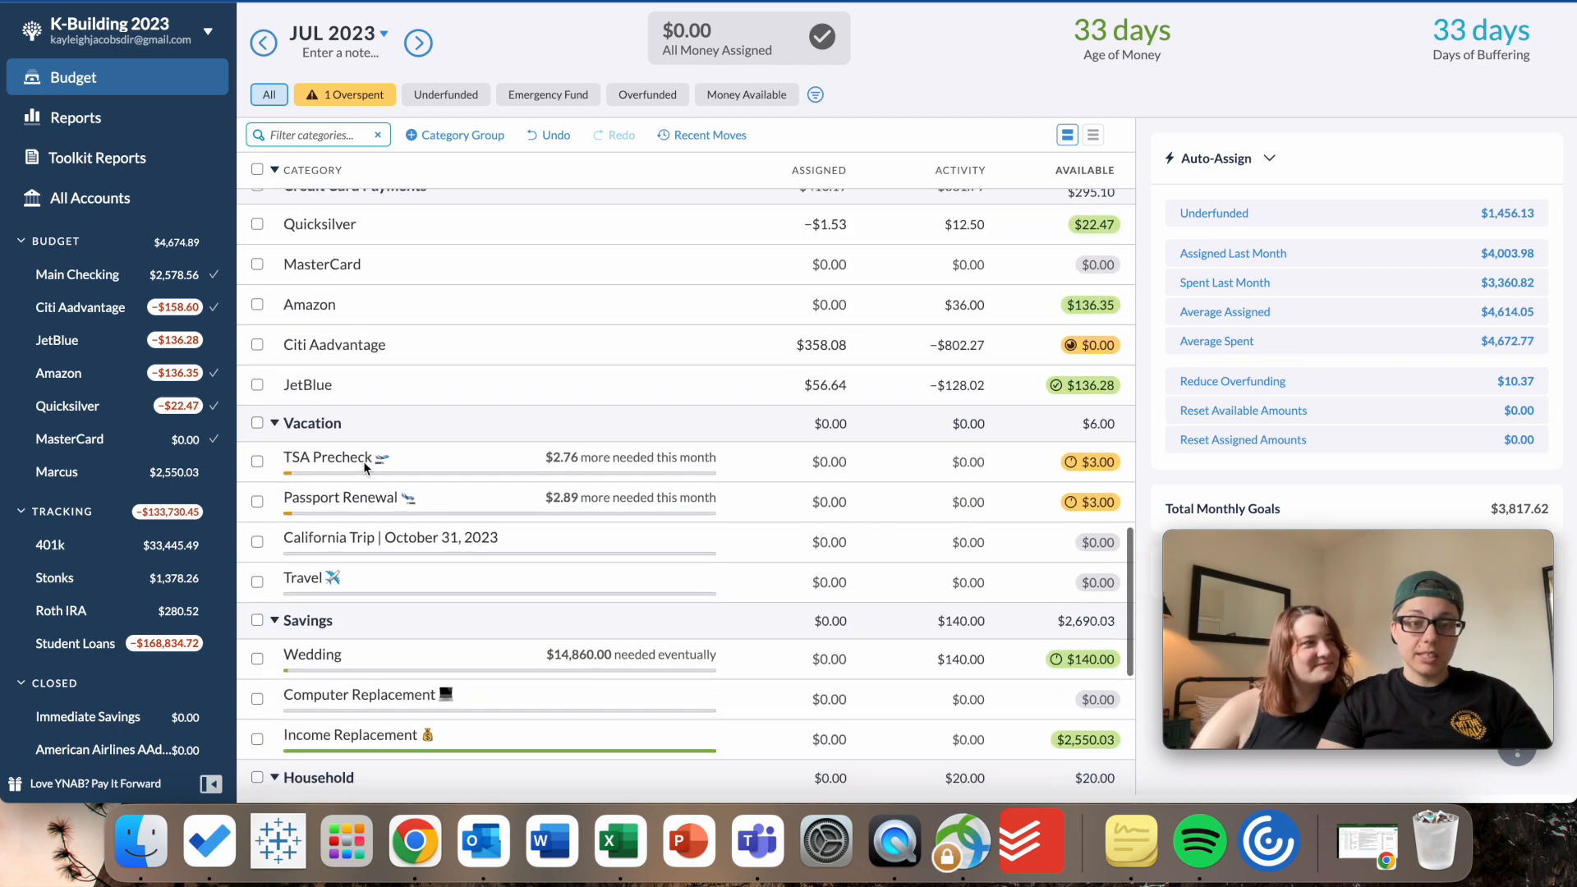
pyautogui.click(542, 549)
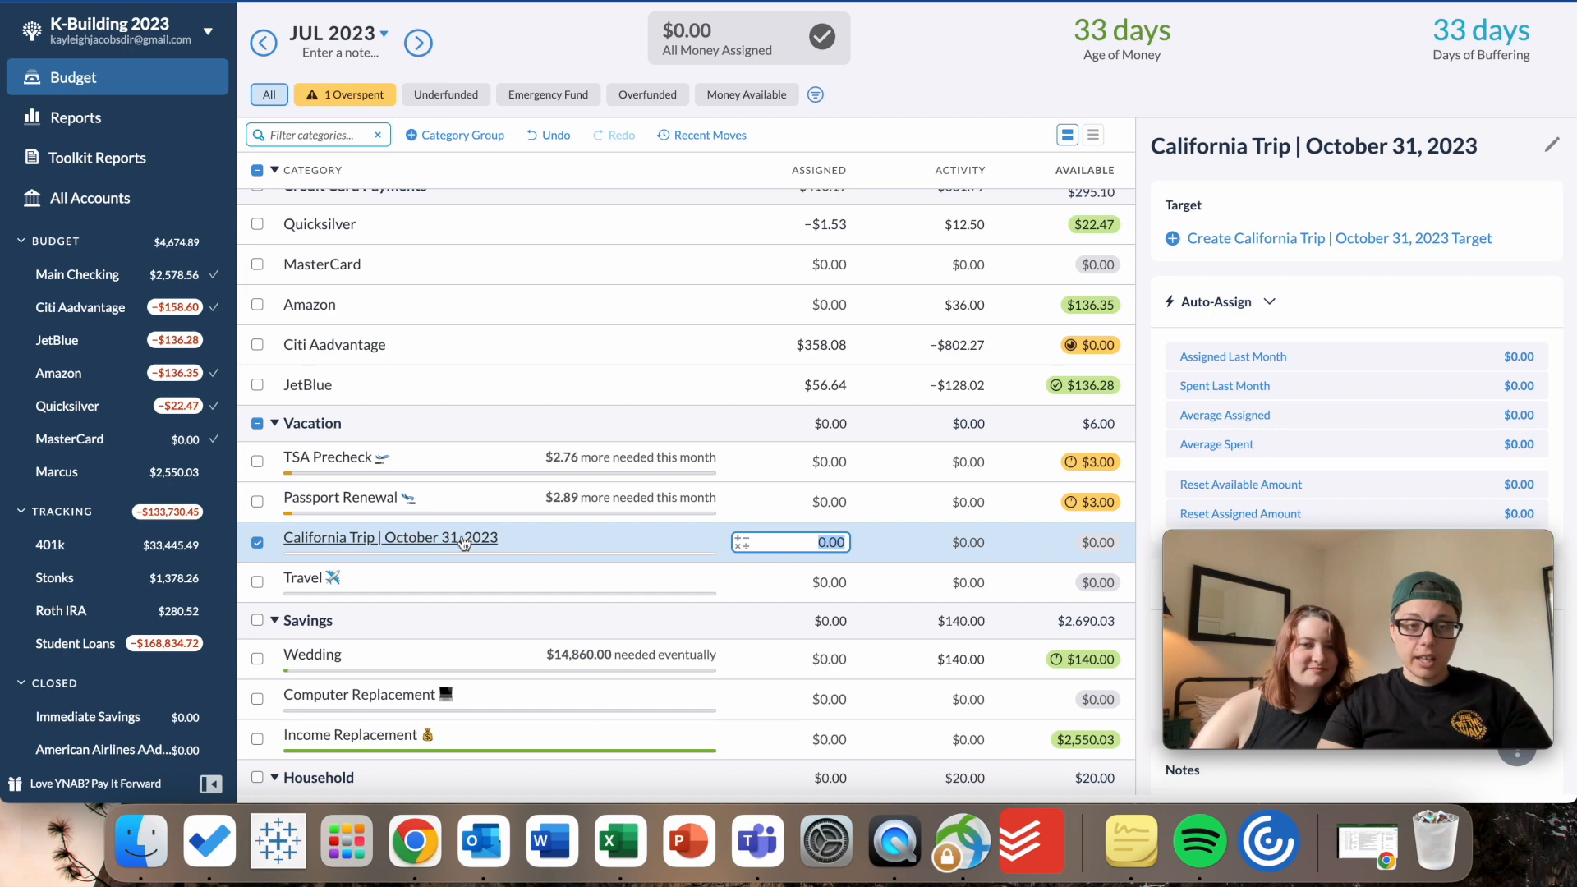
pyautogui.click(256, 543)
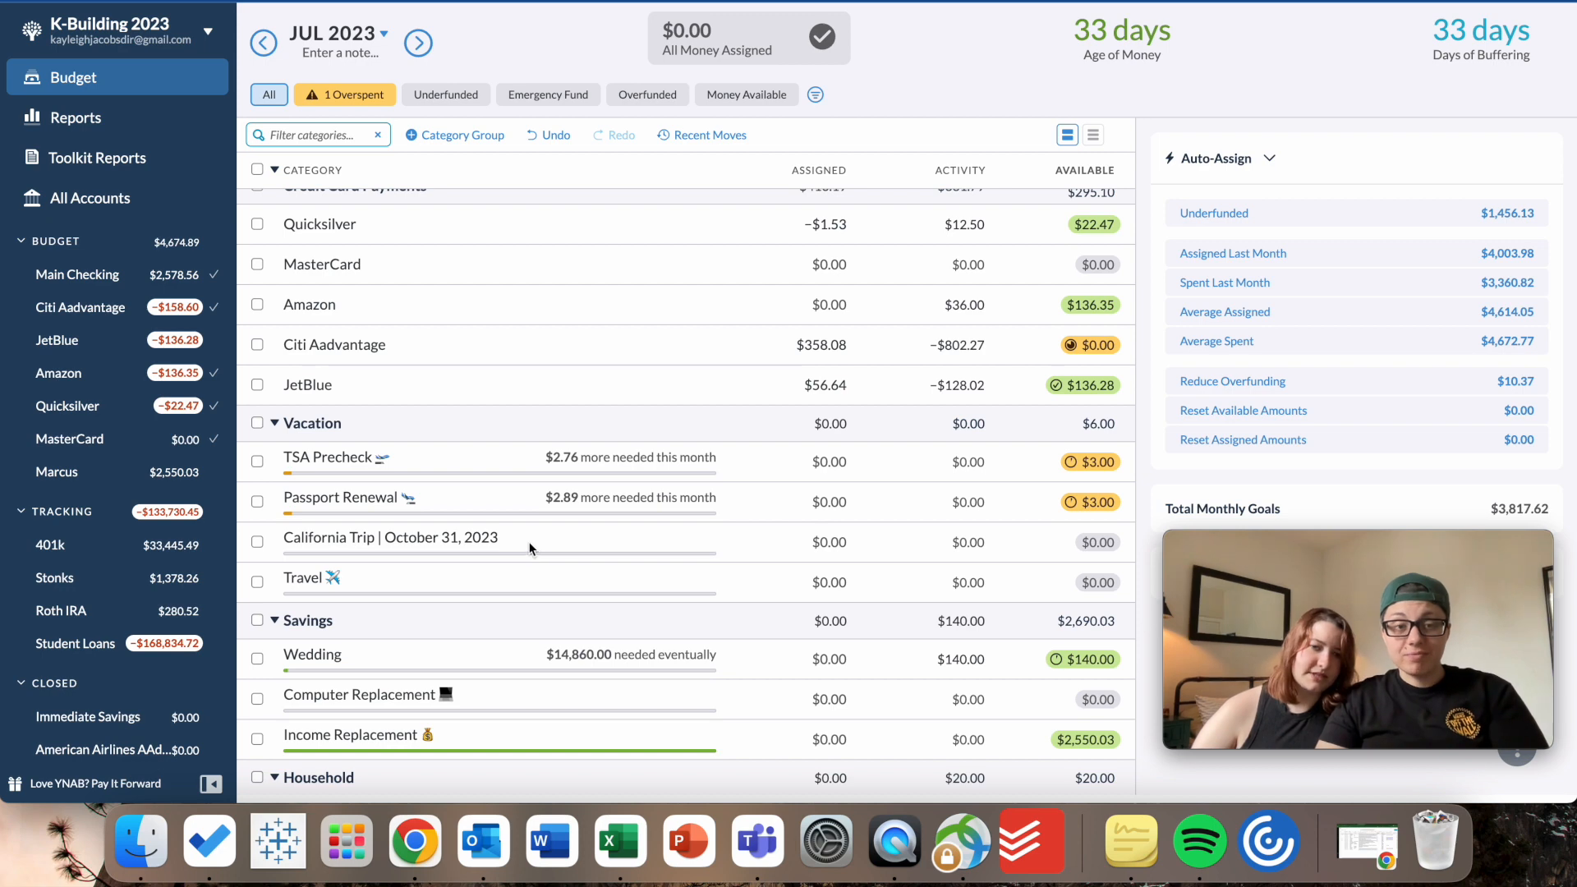
pyautogui.scroll(10, 505, 529)
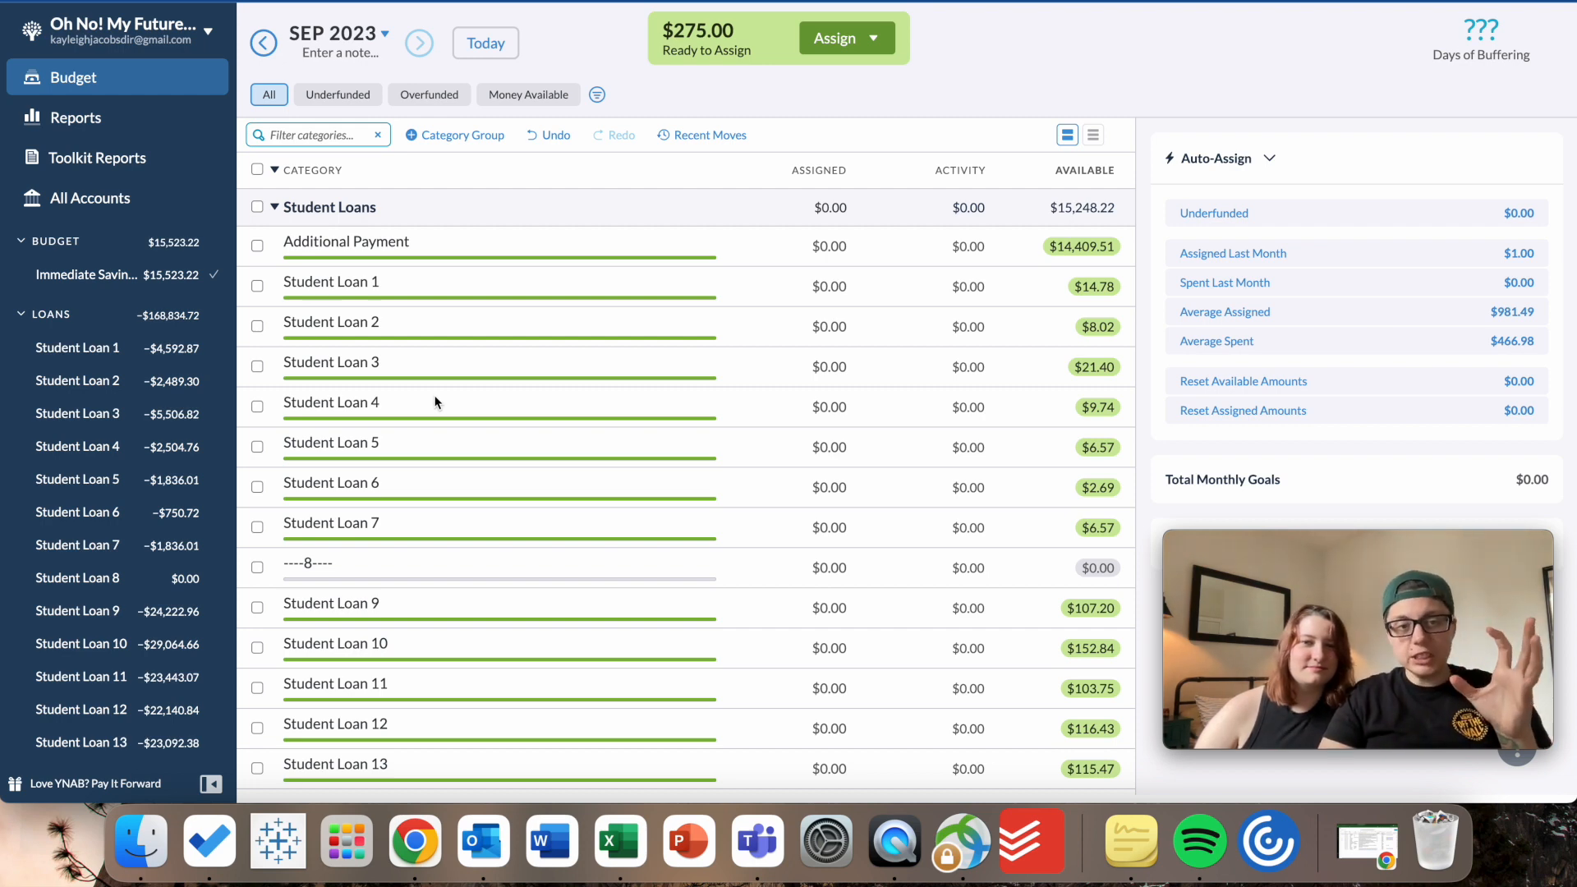
# Switch the student loan budget to the current month, July 2023, and look through its Student Loans categories.
pyautogui.scroll(-2, 642, 375)
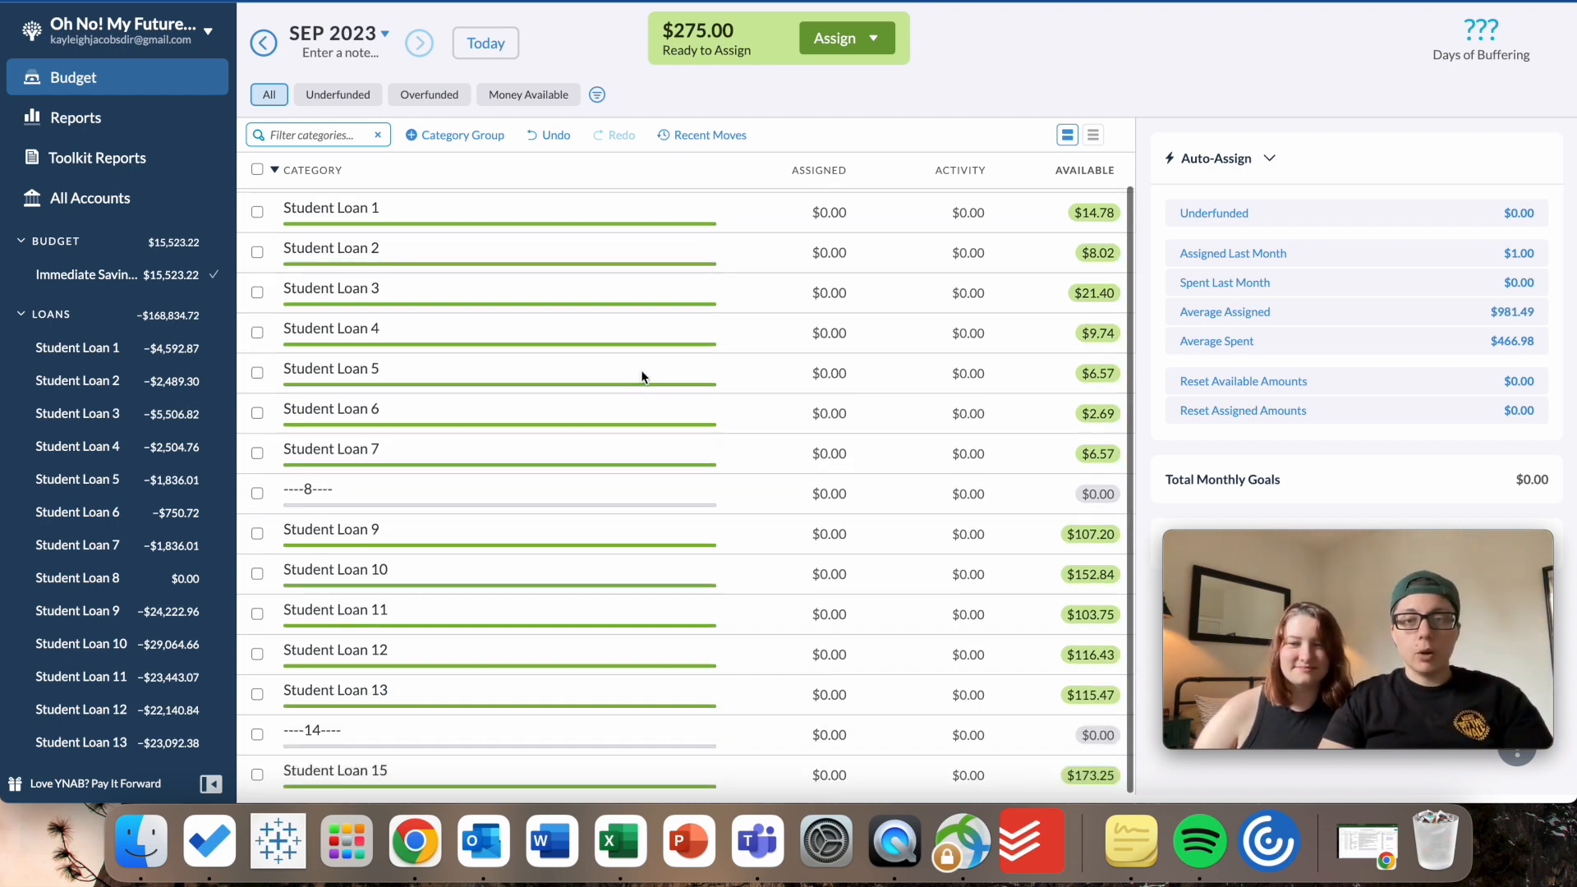
pyautogui.scroll(2, 639, 376)
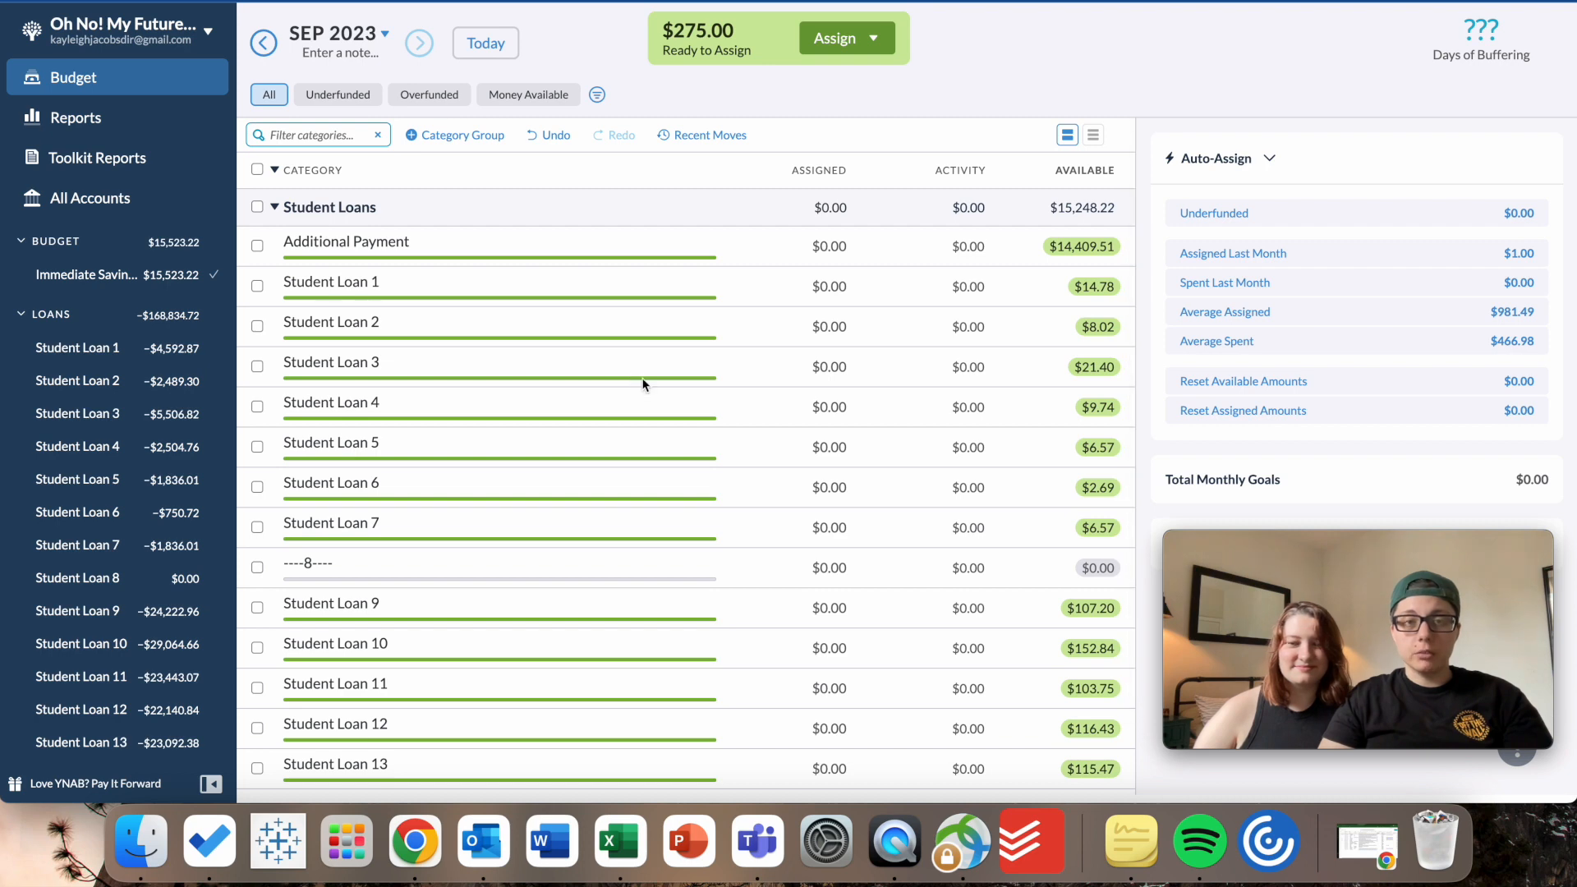
pyautogui.click(482, 45)
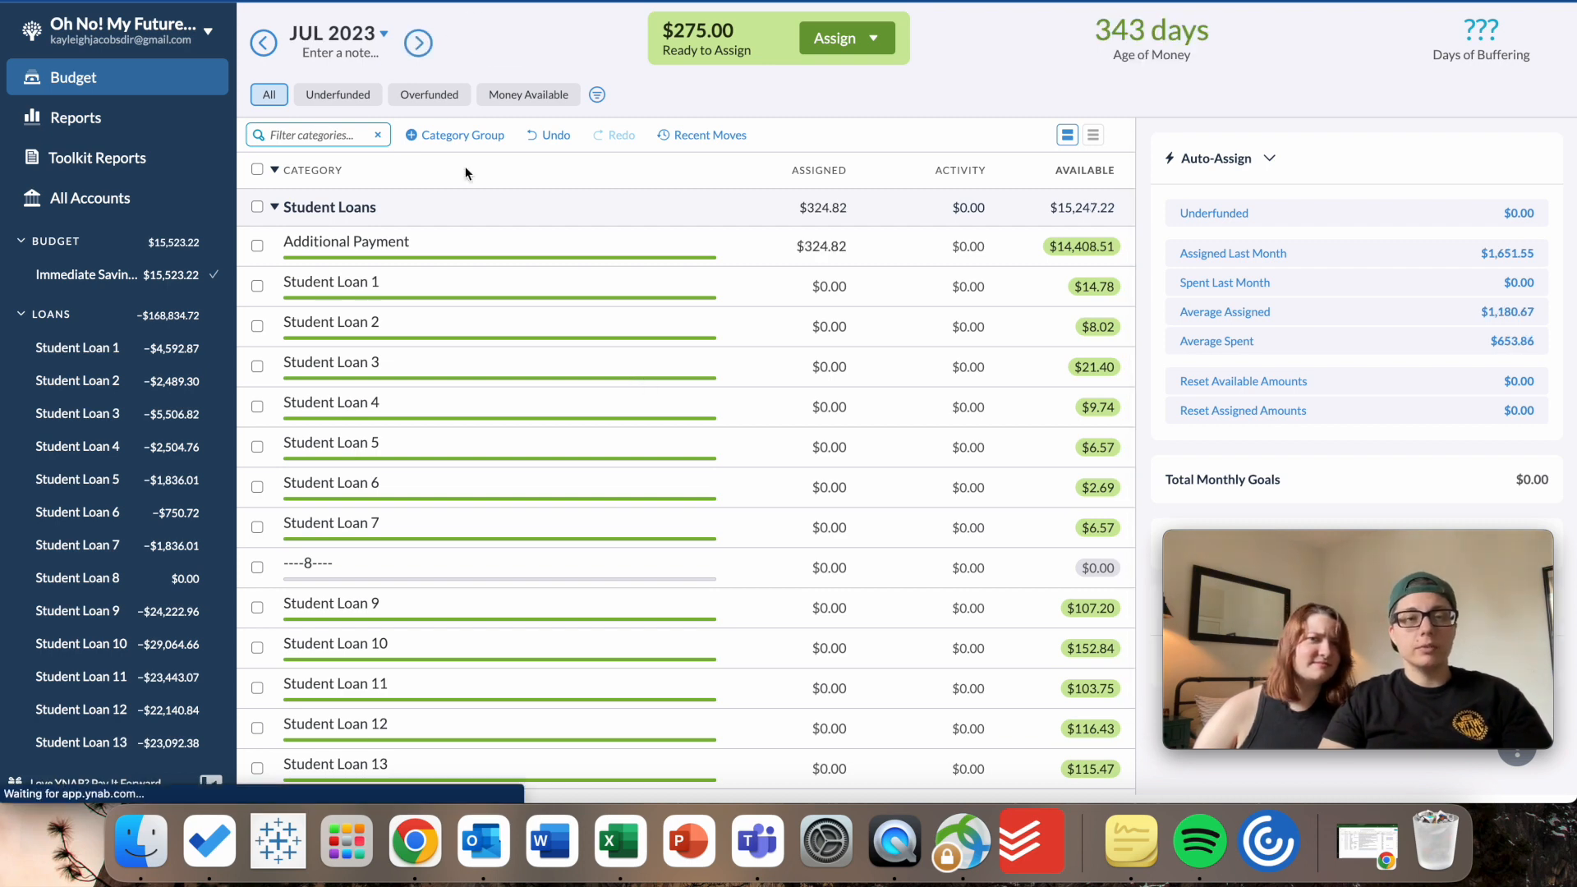
pyautogui.click(755, 483)
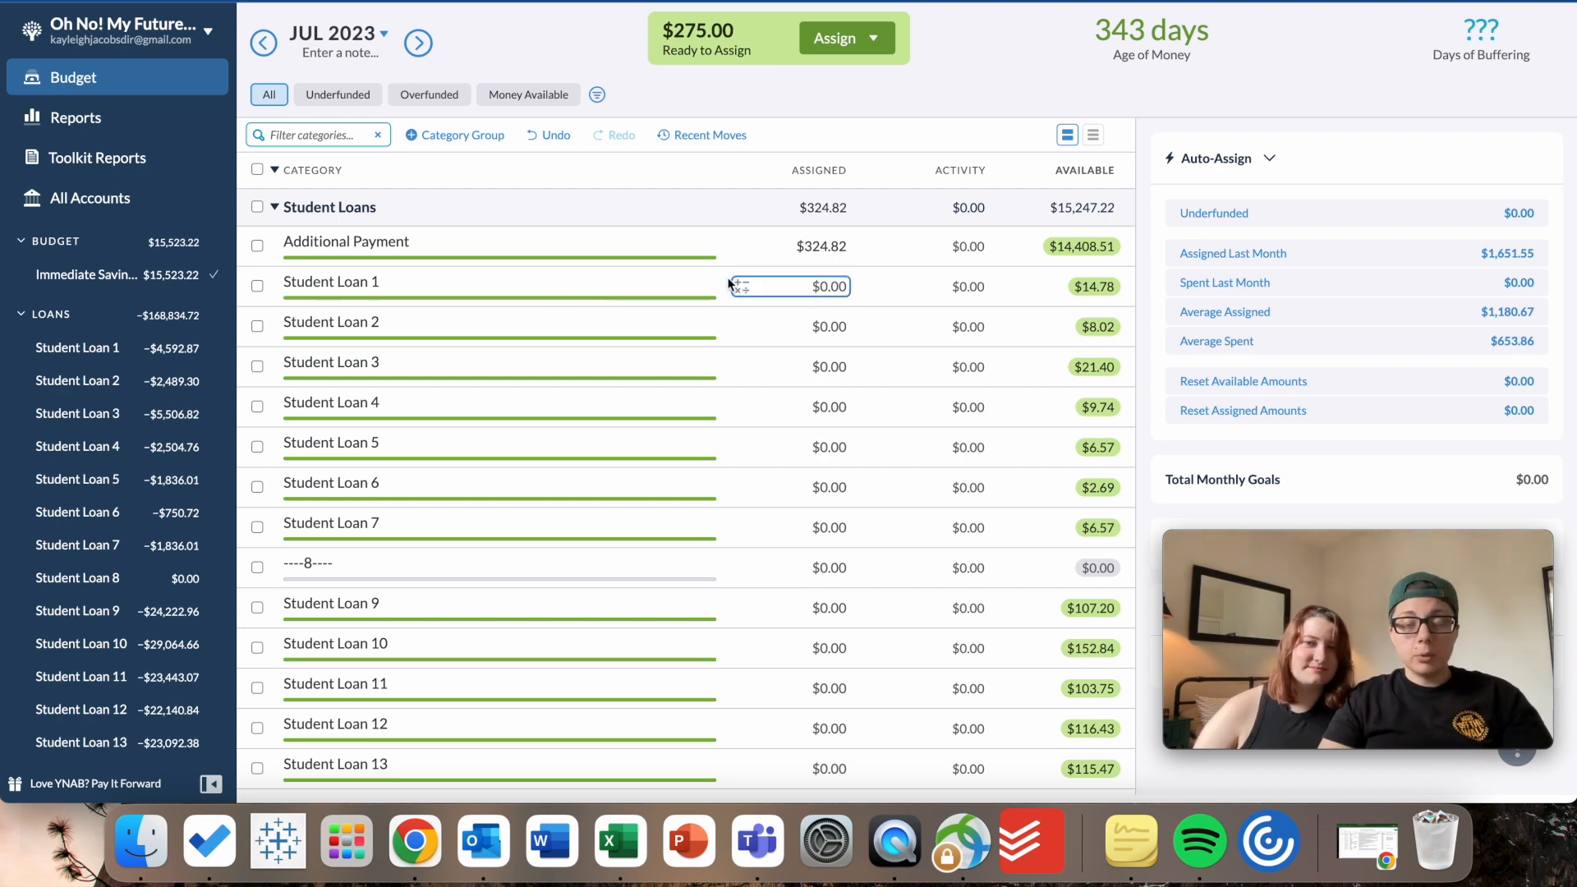
pyautogui.scroll(-3, 505, 465)
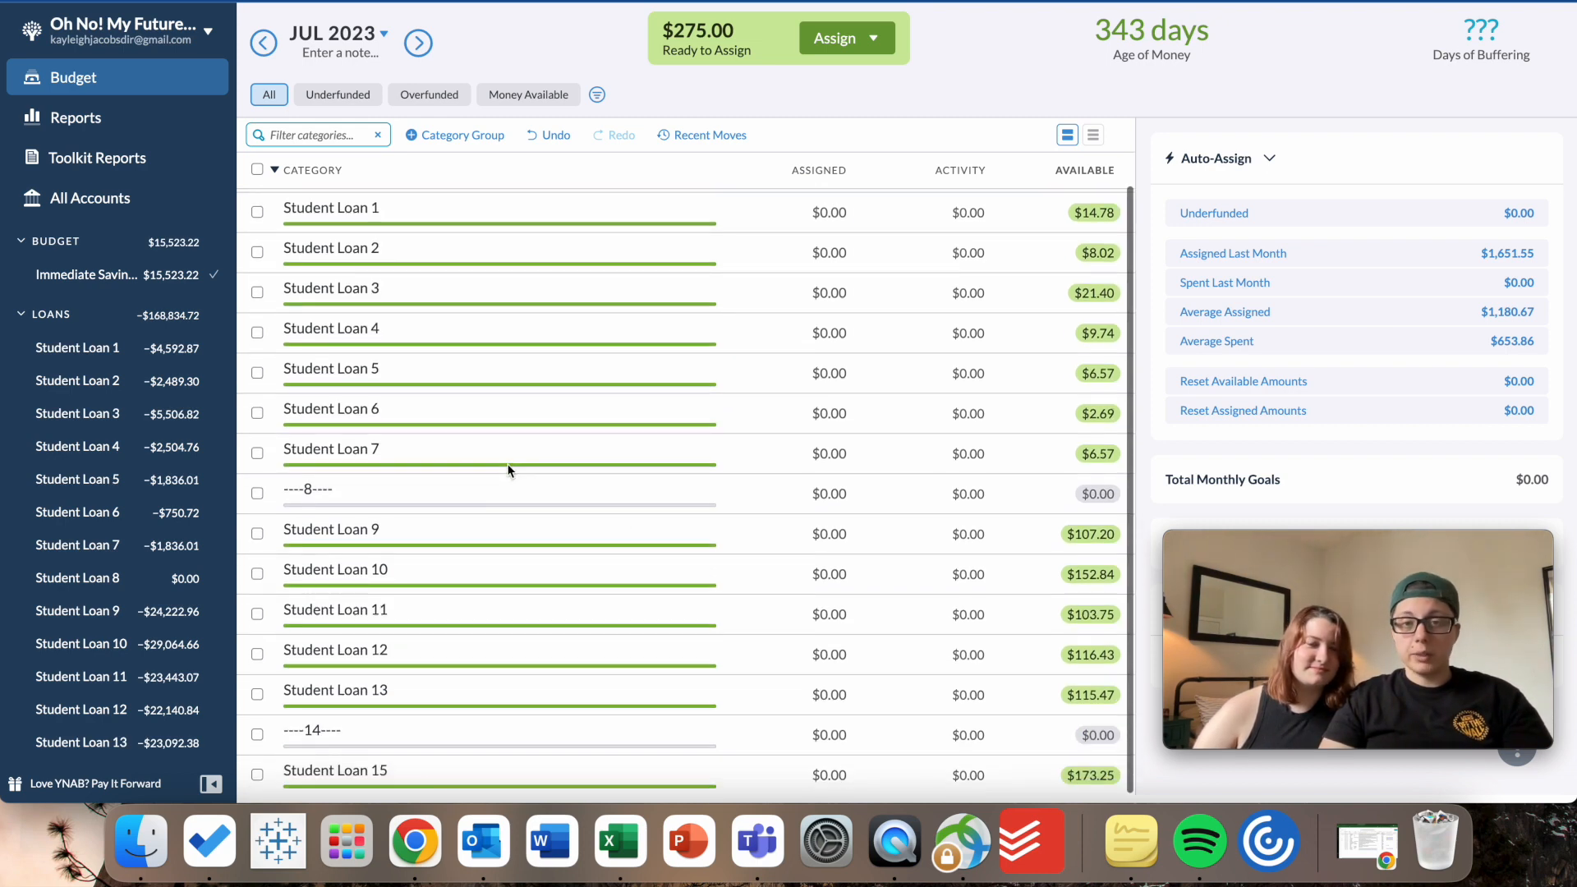
pyautogui.scroll(3, 520, 456)
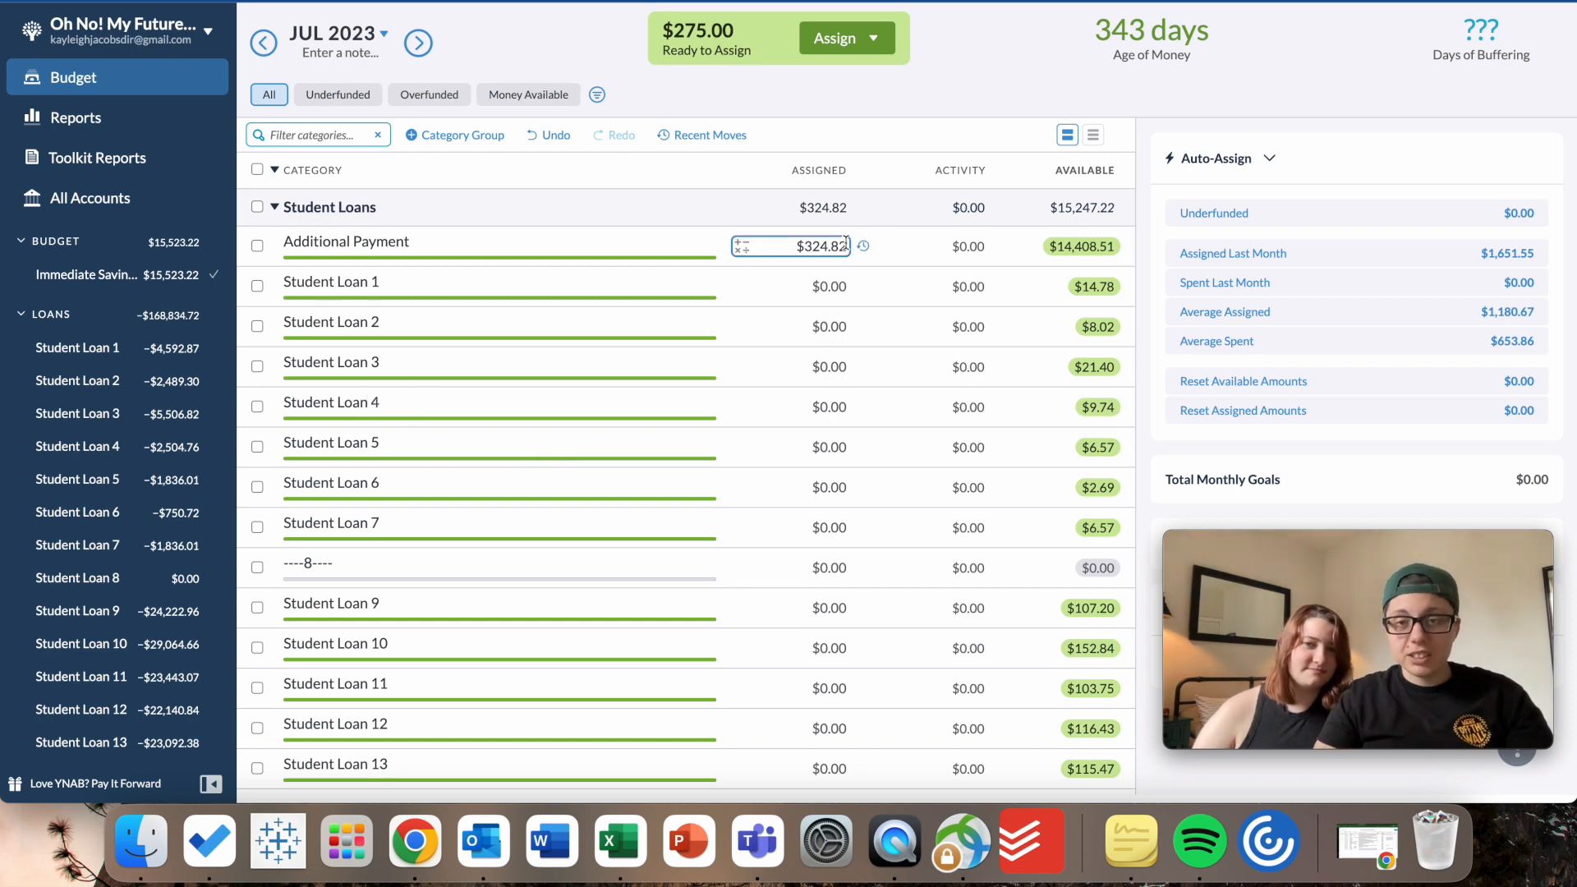
# Add $275 to the amount assigned to Additional Payment in Student Loans and deselect the category.
pyautogui.click(845, 244)
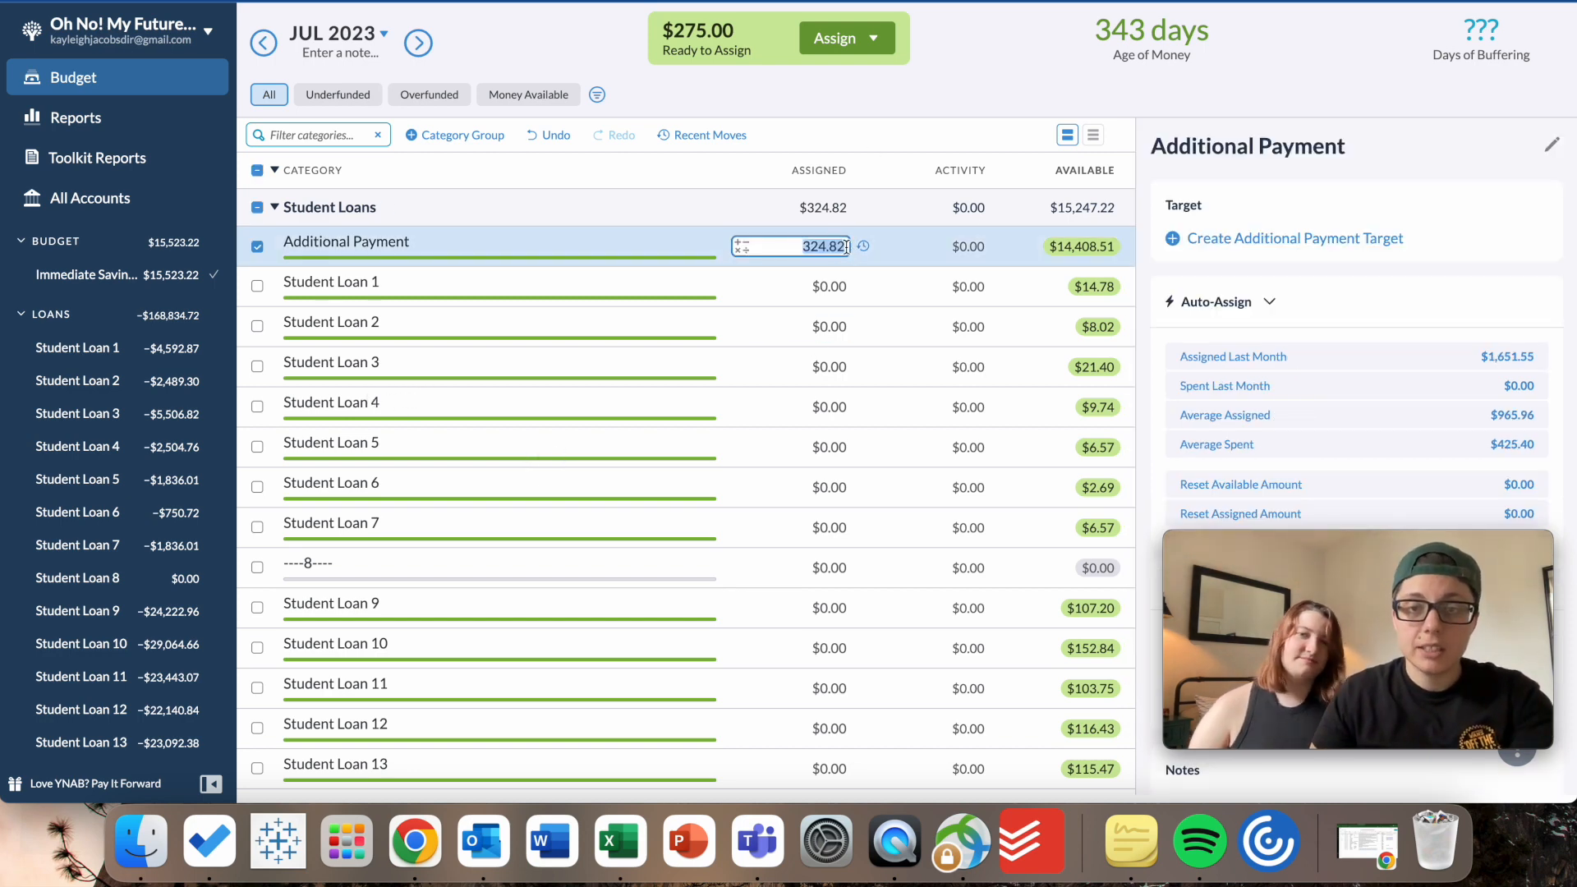
pyautogui.write('+275')
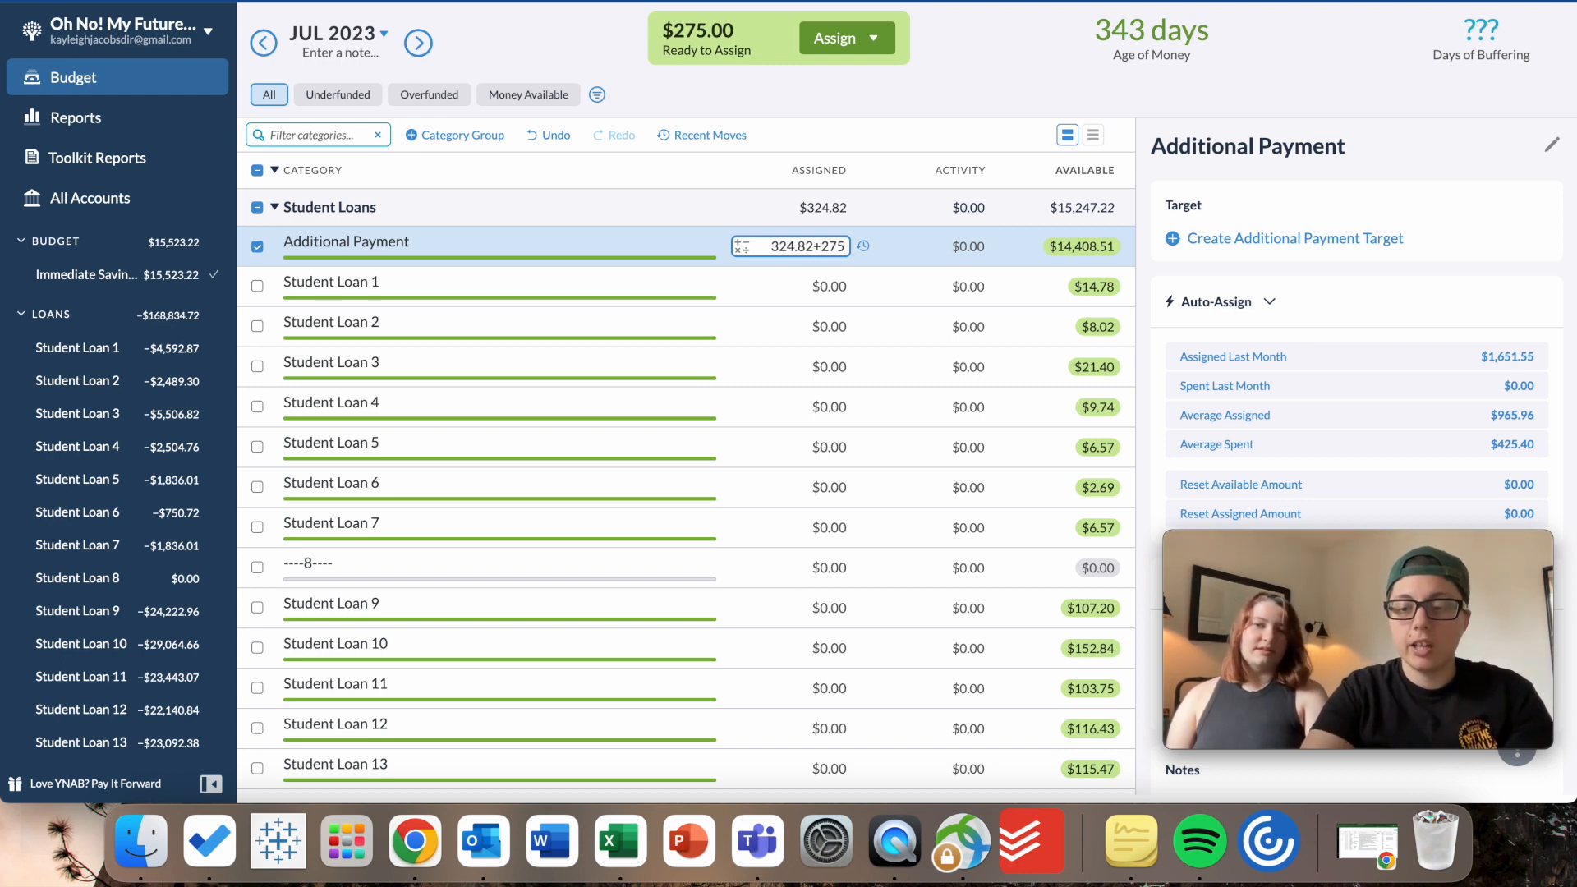
pyautogui.press('Return')
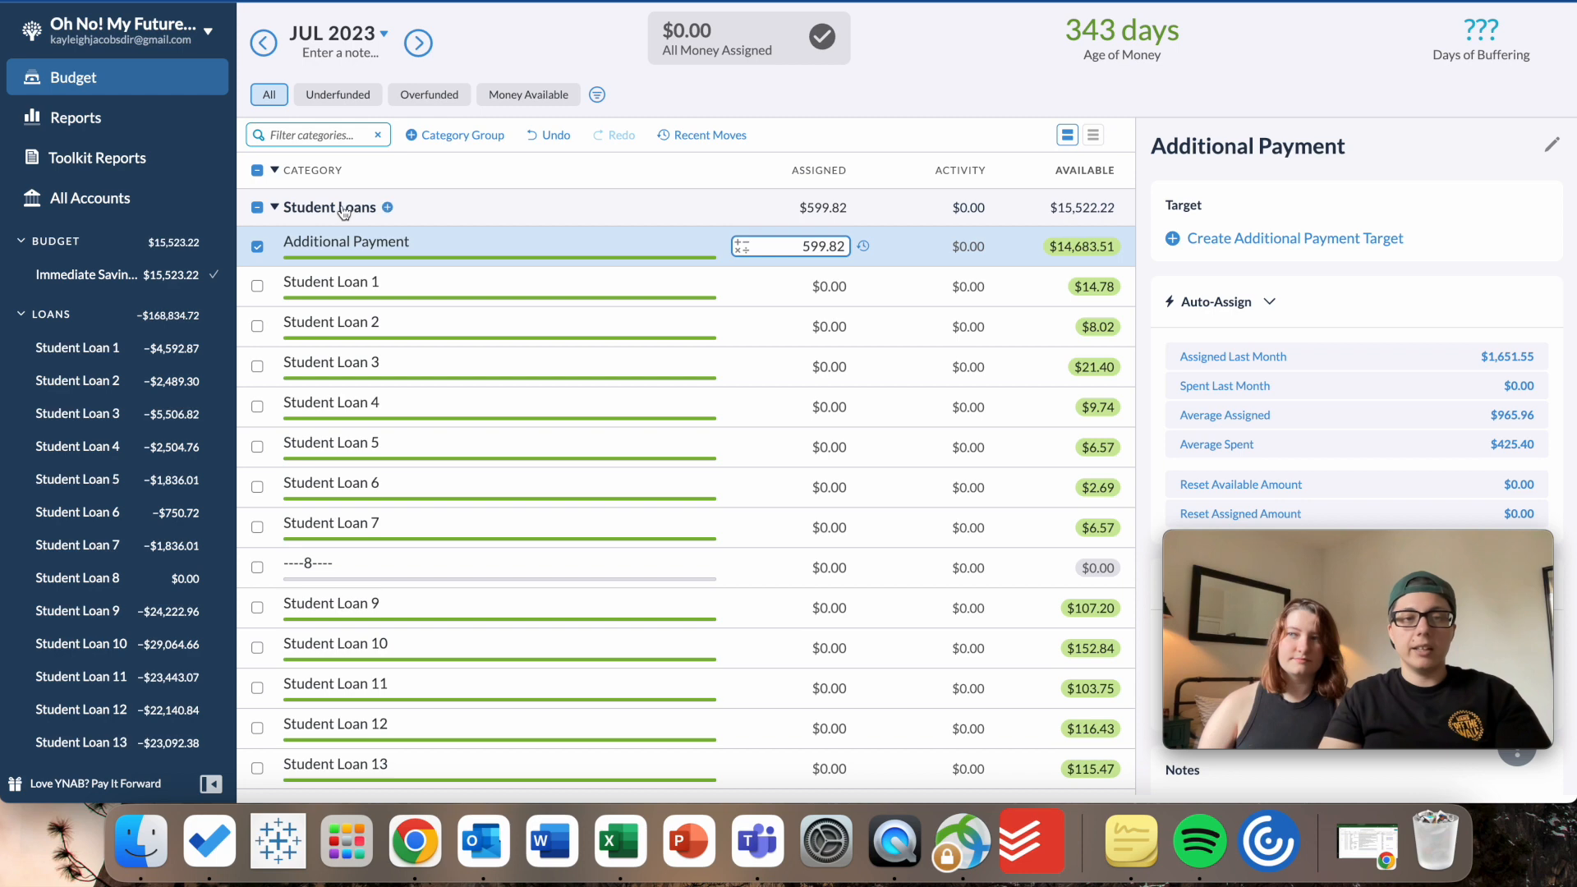
pyautogui.click(258, 246)
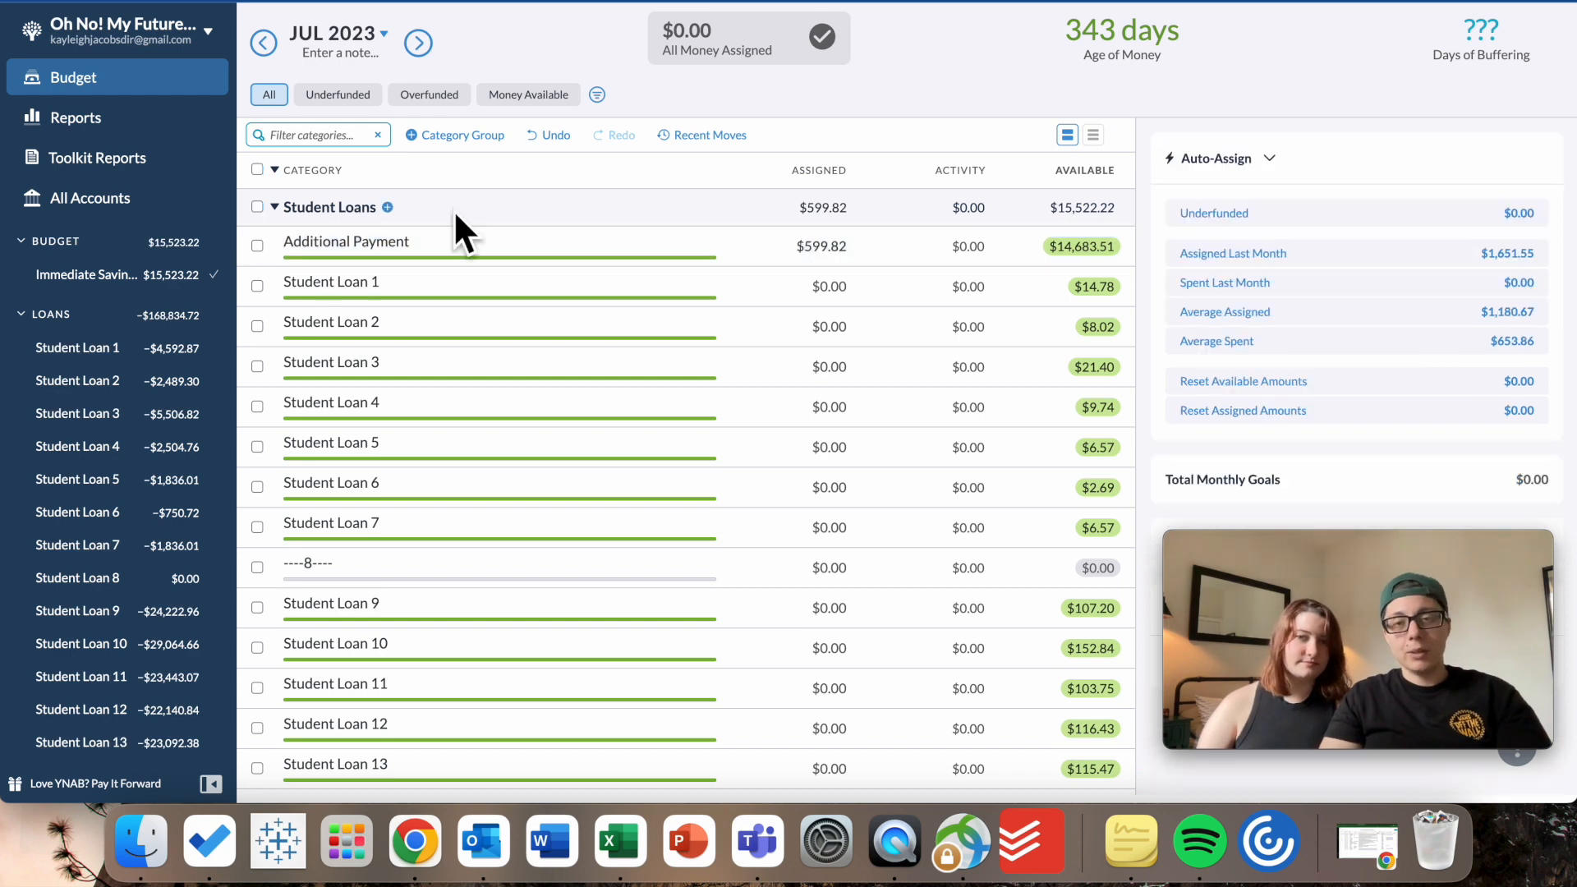
pyautogui.scroll(-1, 558, 191)
pyautogui.scroll(1, 575, 191)
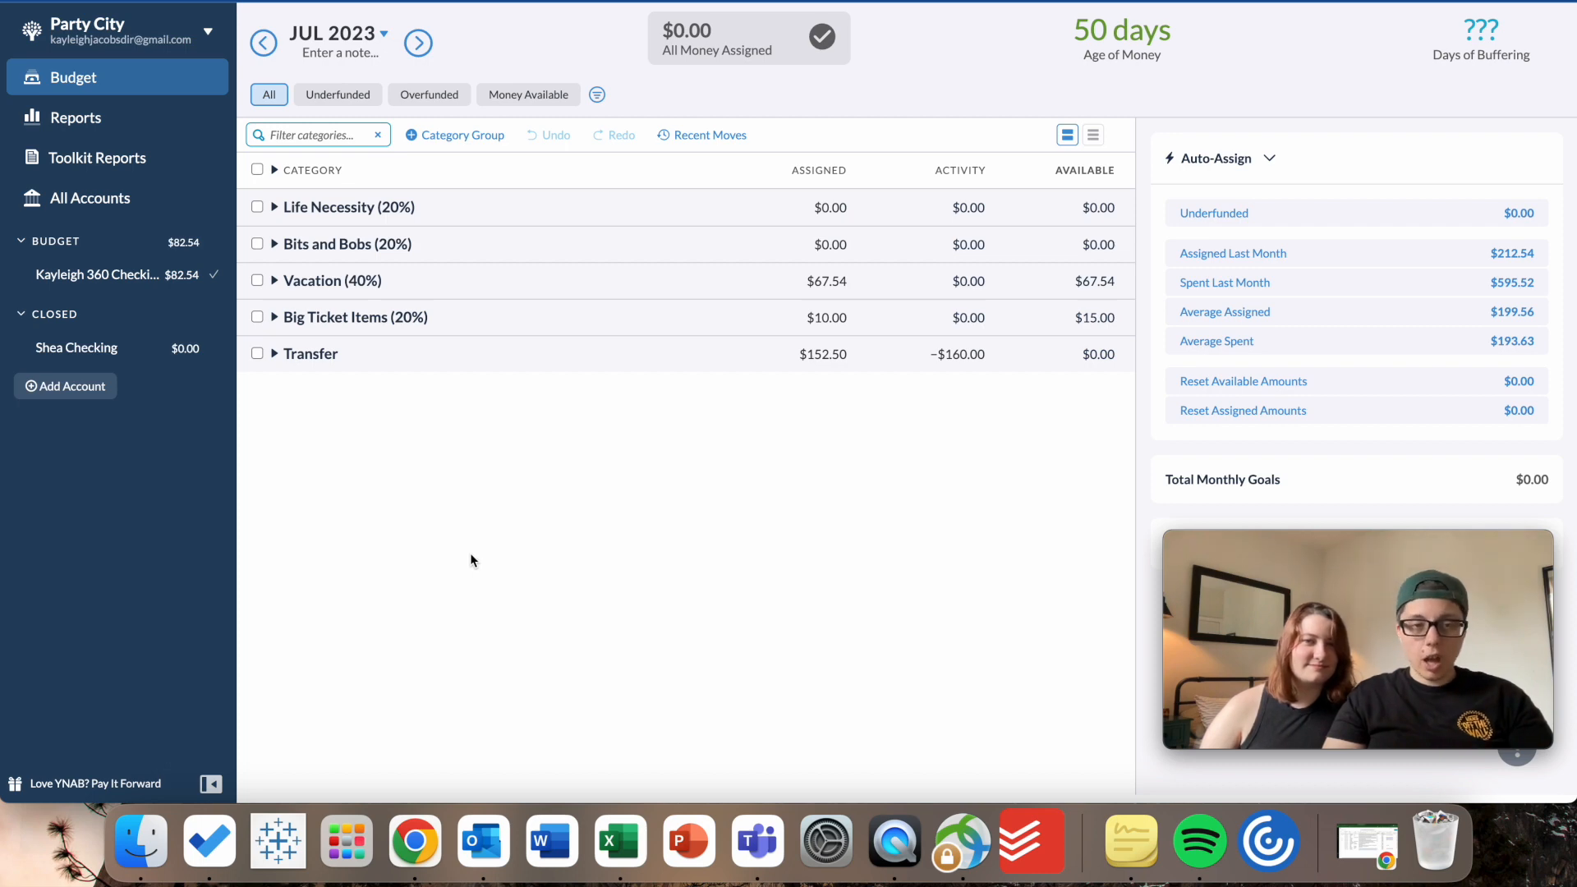
# Examine the categories inside the Life Necessity (20%) and Bits and Bobs (20%) groups of the Party City budget, collapsing each group again.
pyautogui.click(275, 170)
pyautogui.click(275, 170)
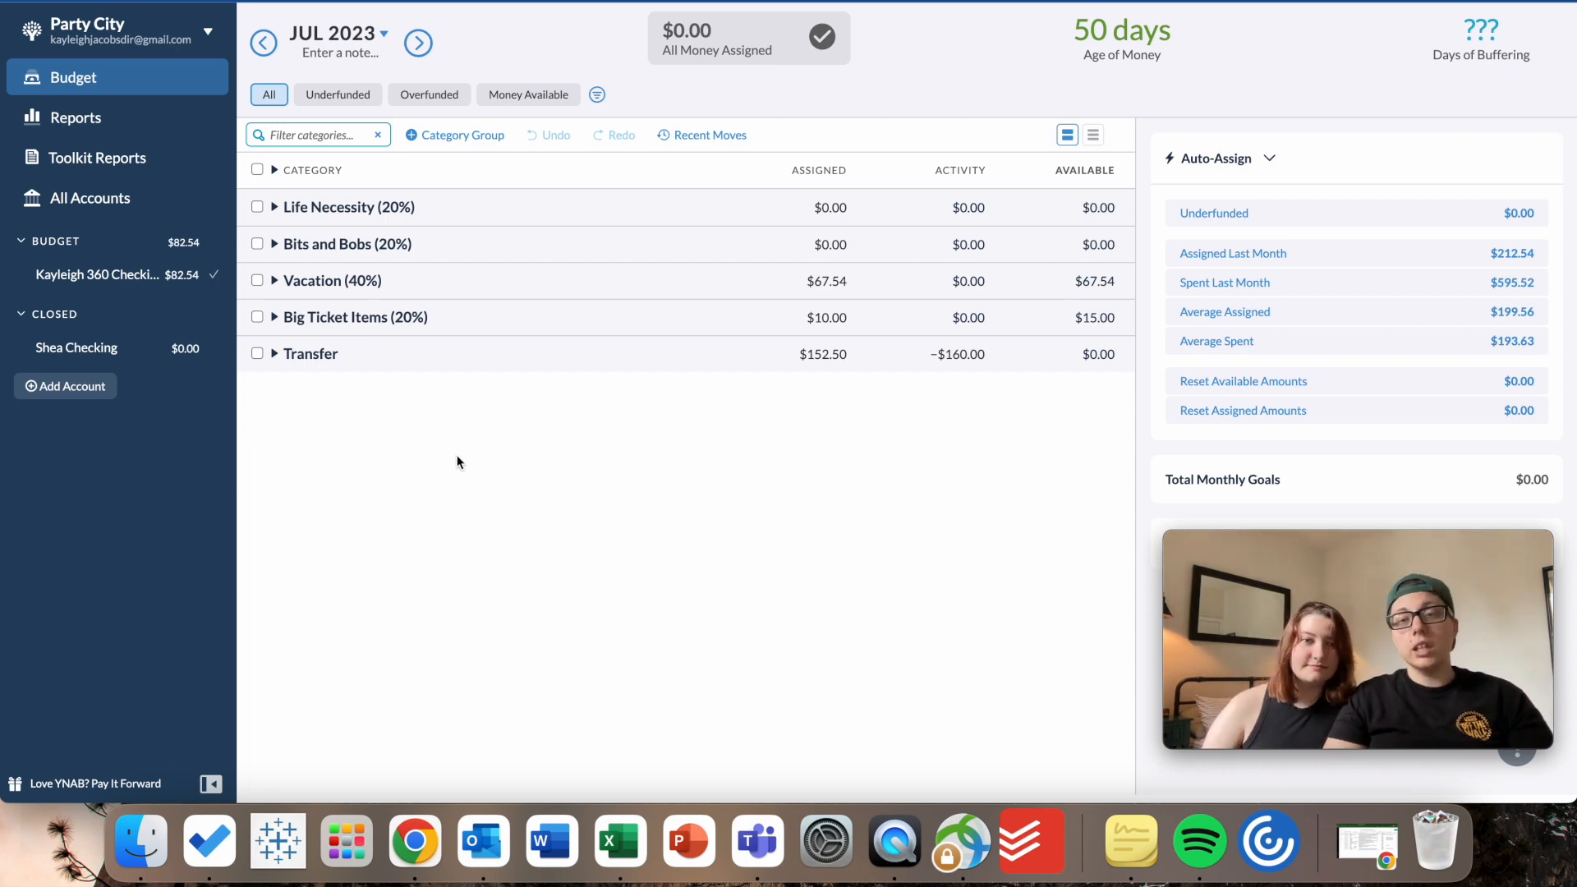
pyautogui.click(276, 208)
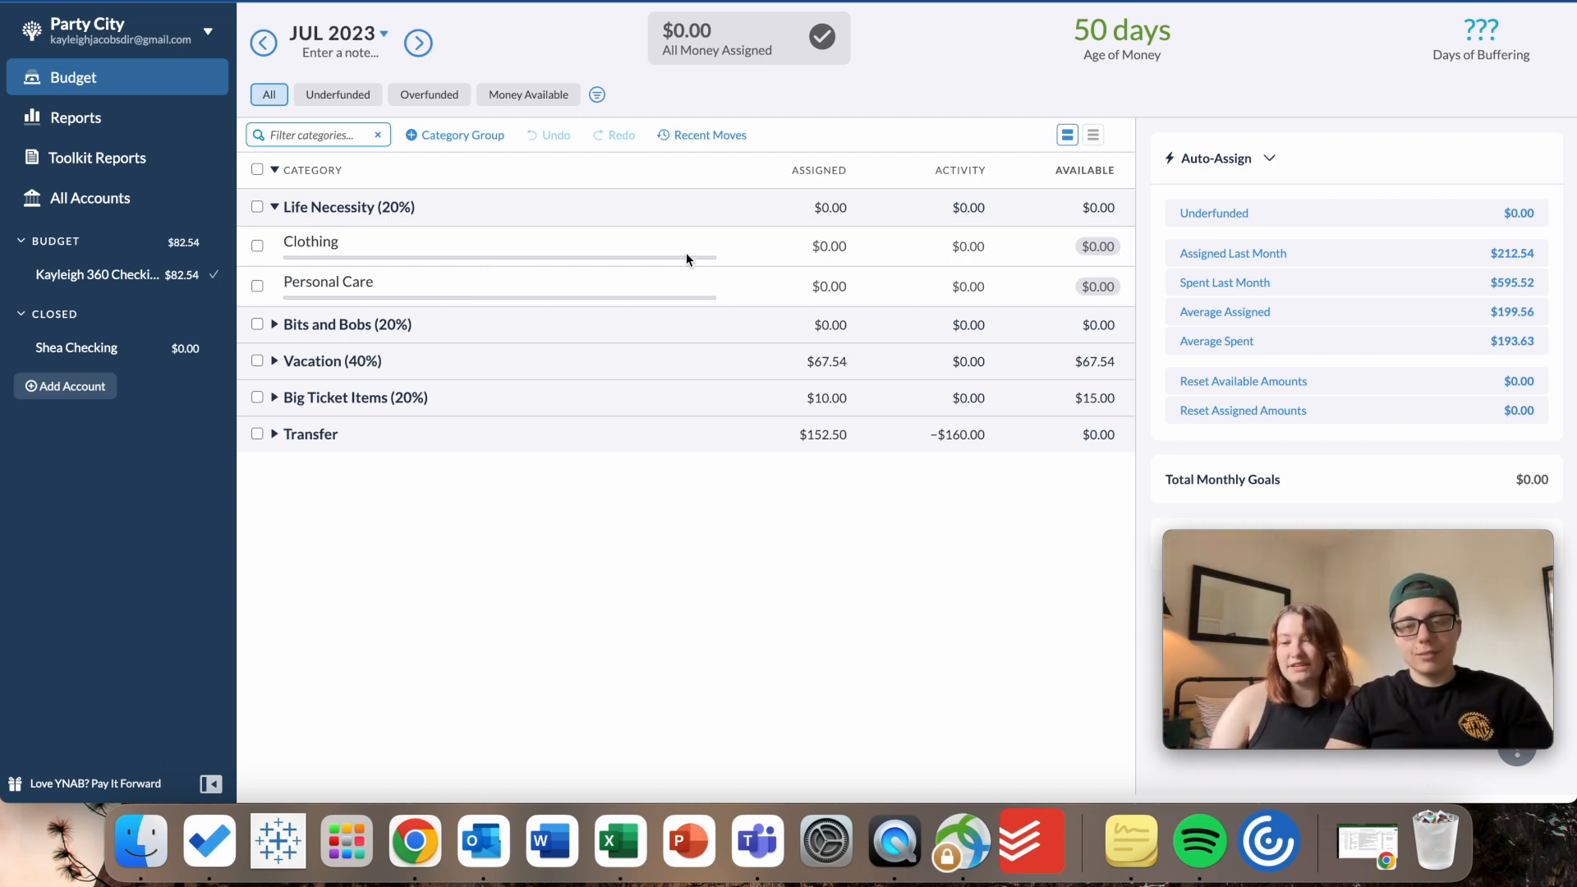
pyautogui.click(276, 210)
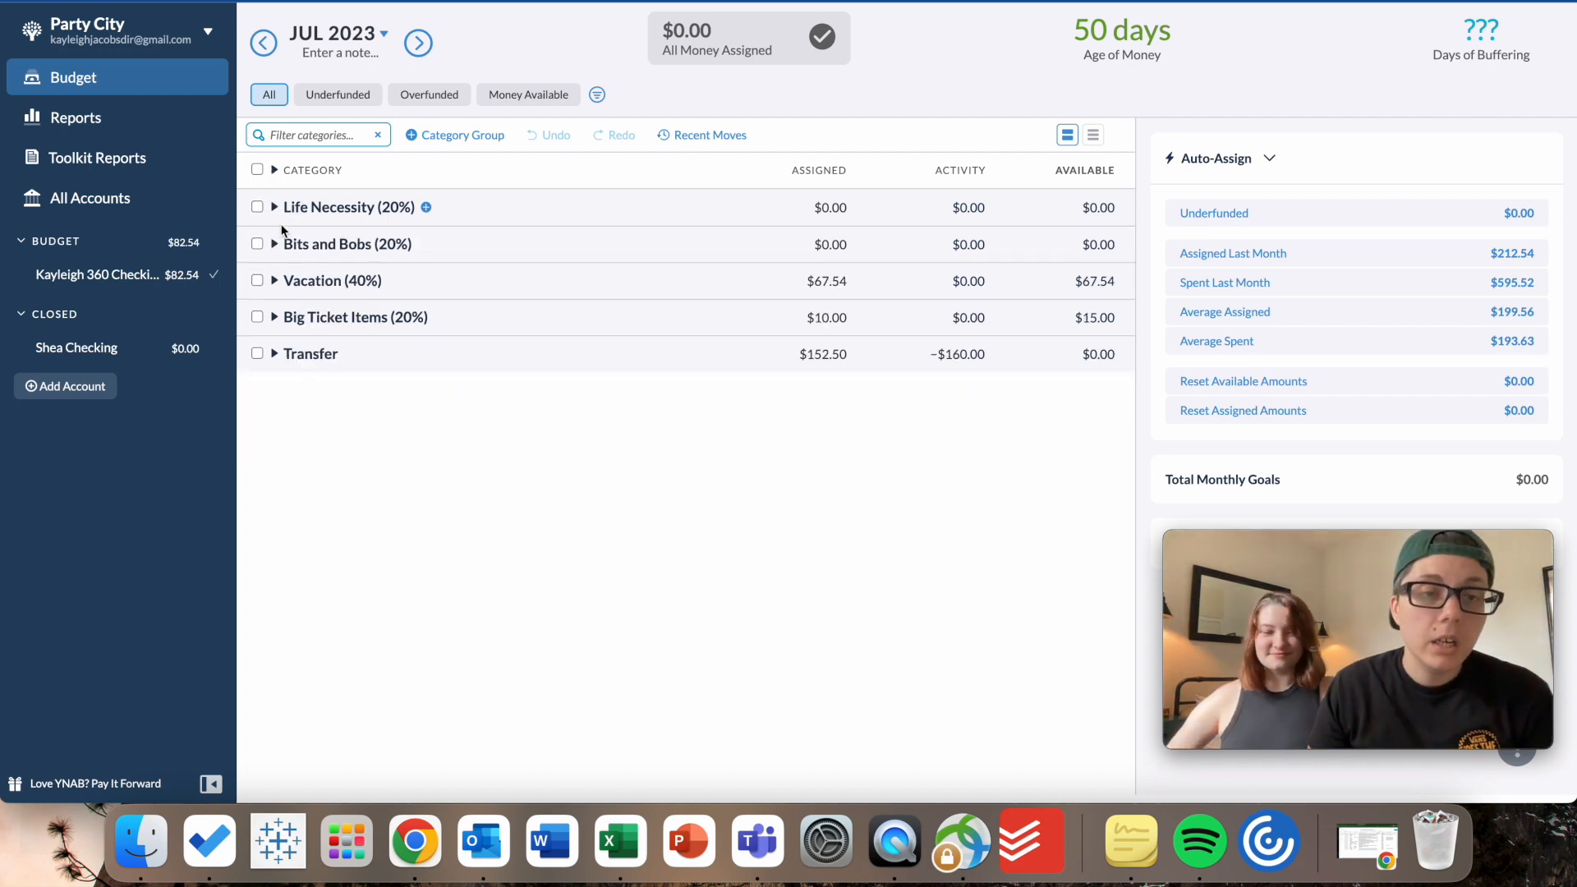
pyautogui.click(276, 245)
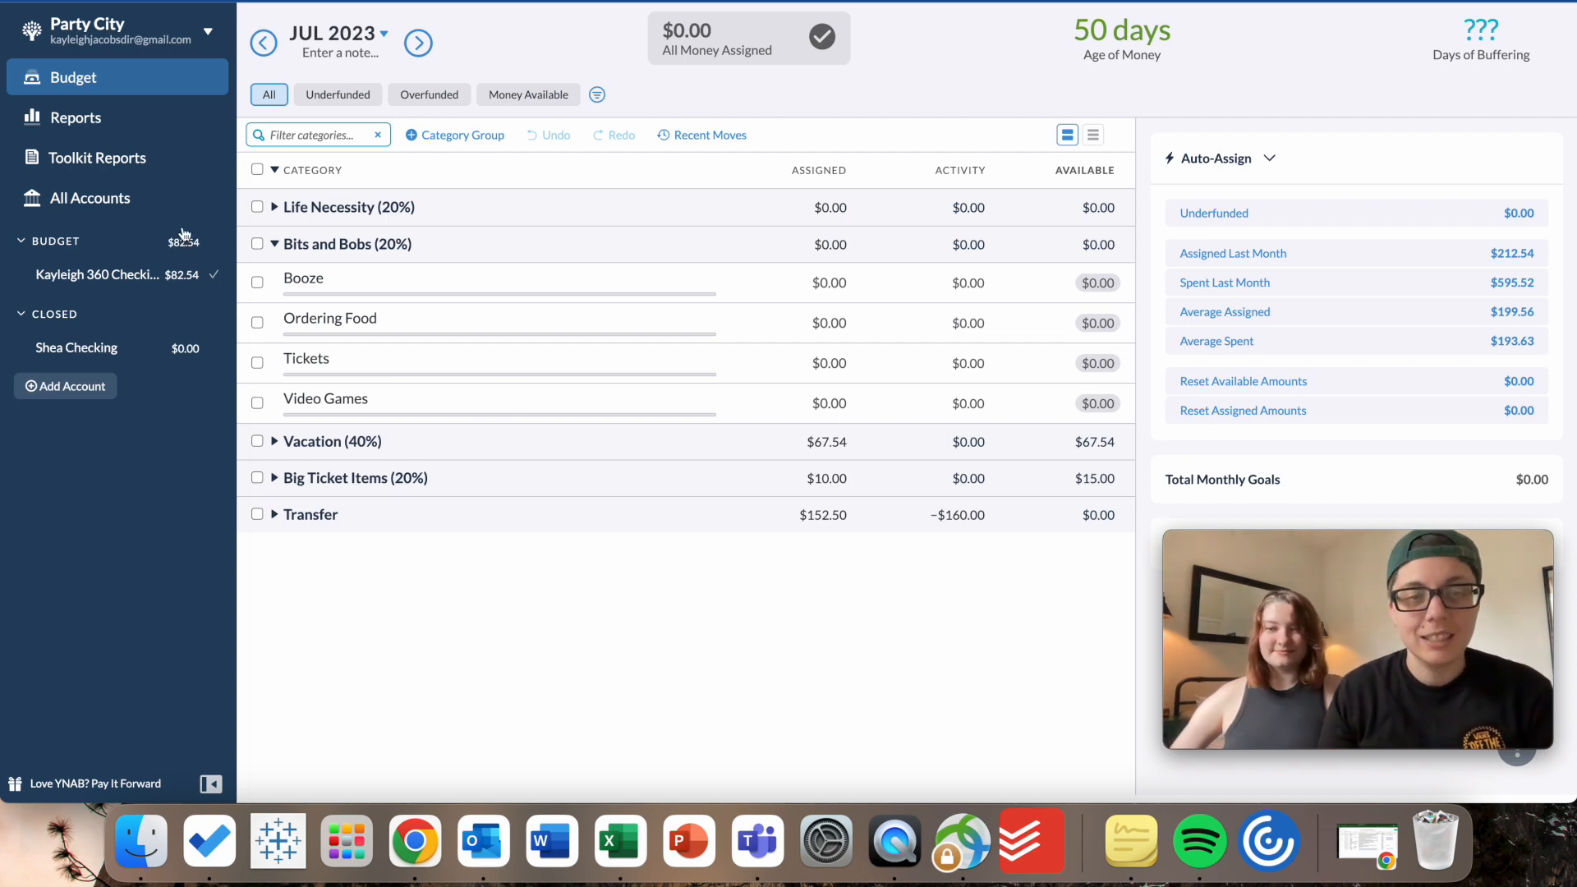
pyautogui.click(276, 245)
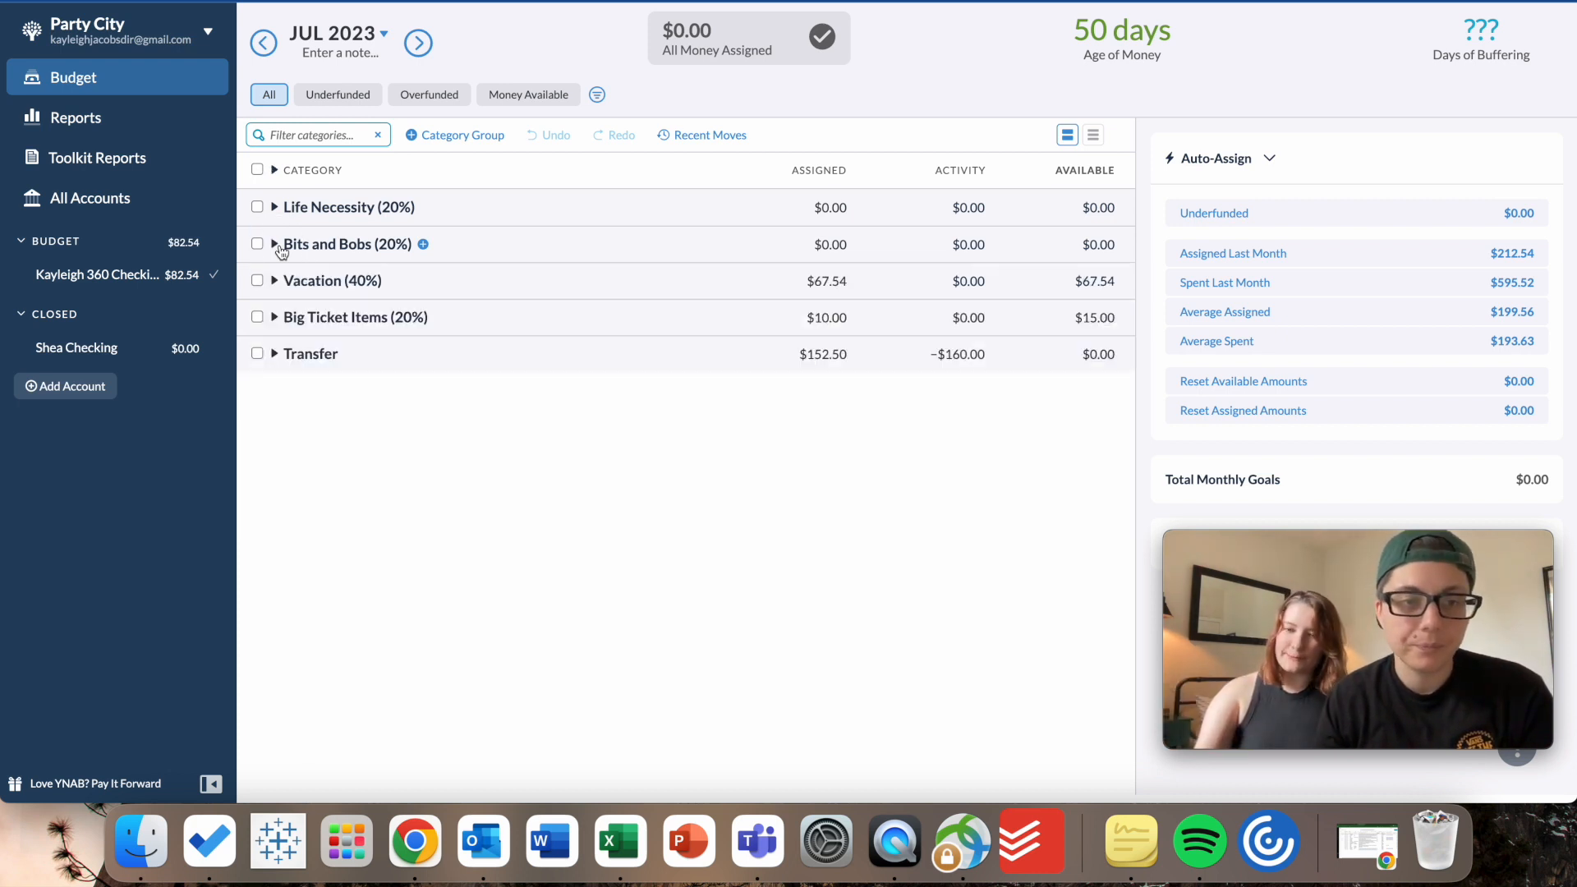
# Expand the Vacation (40%) group and compare its categories with those in Bits and Bobs (20%).
pyautogui.click(273, 281)
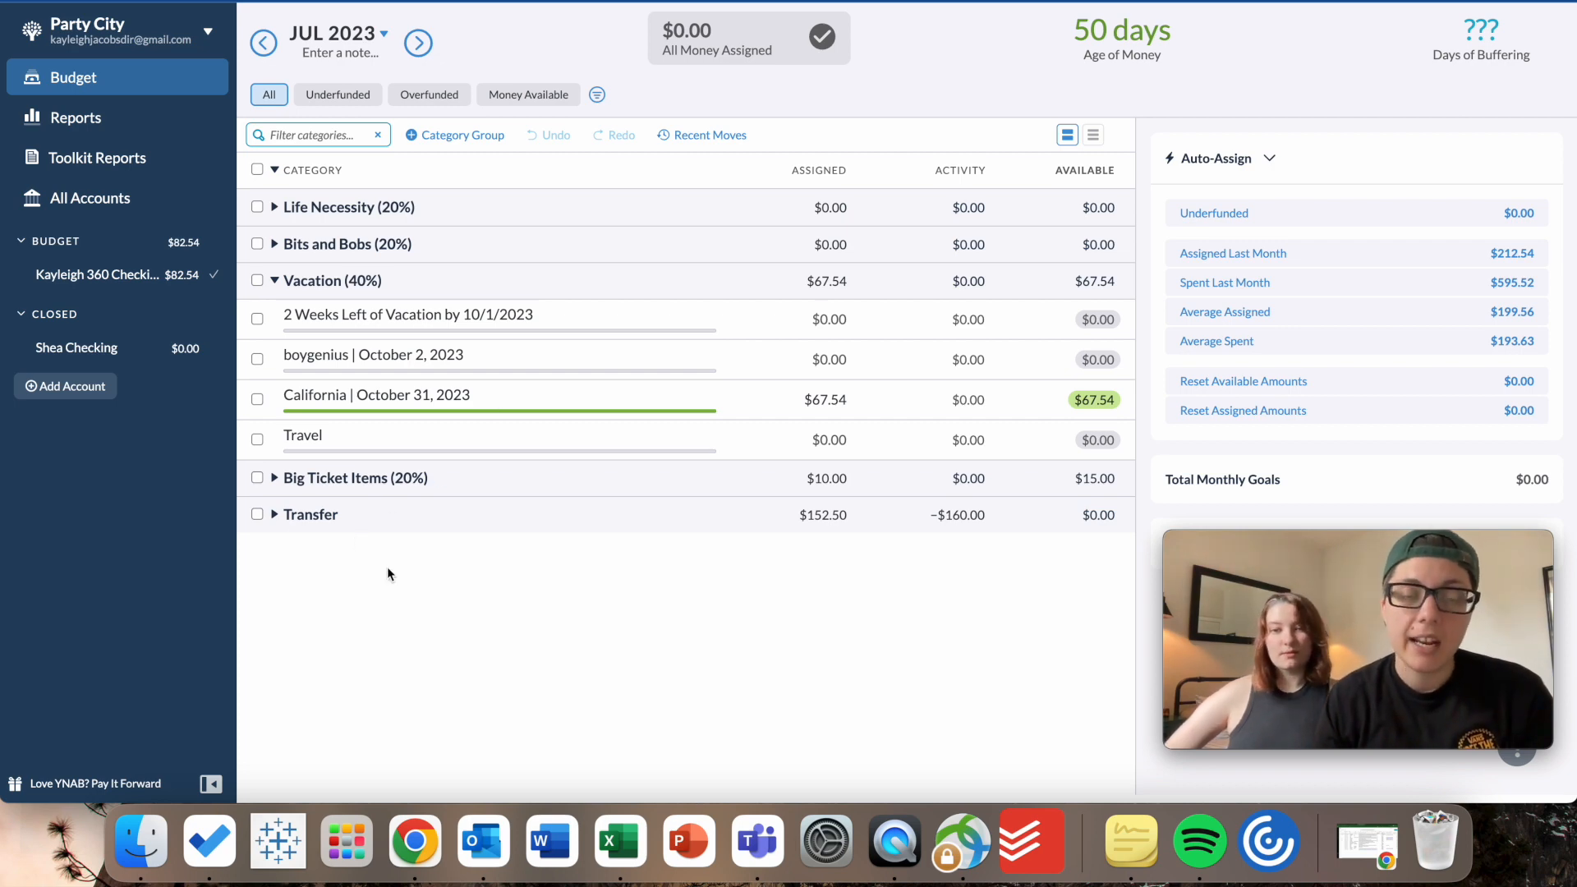
pyautogui.click(273, 244)
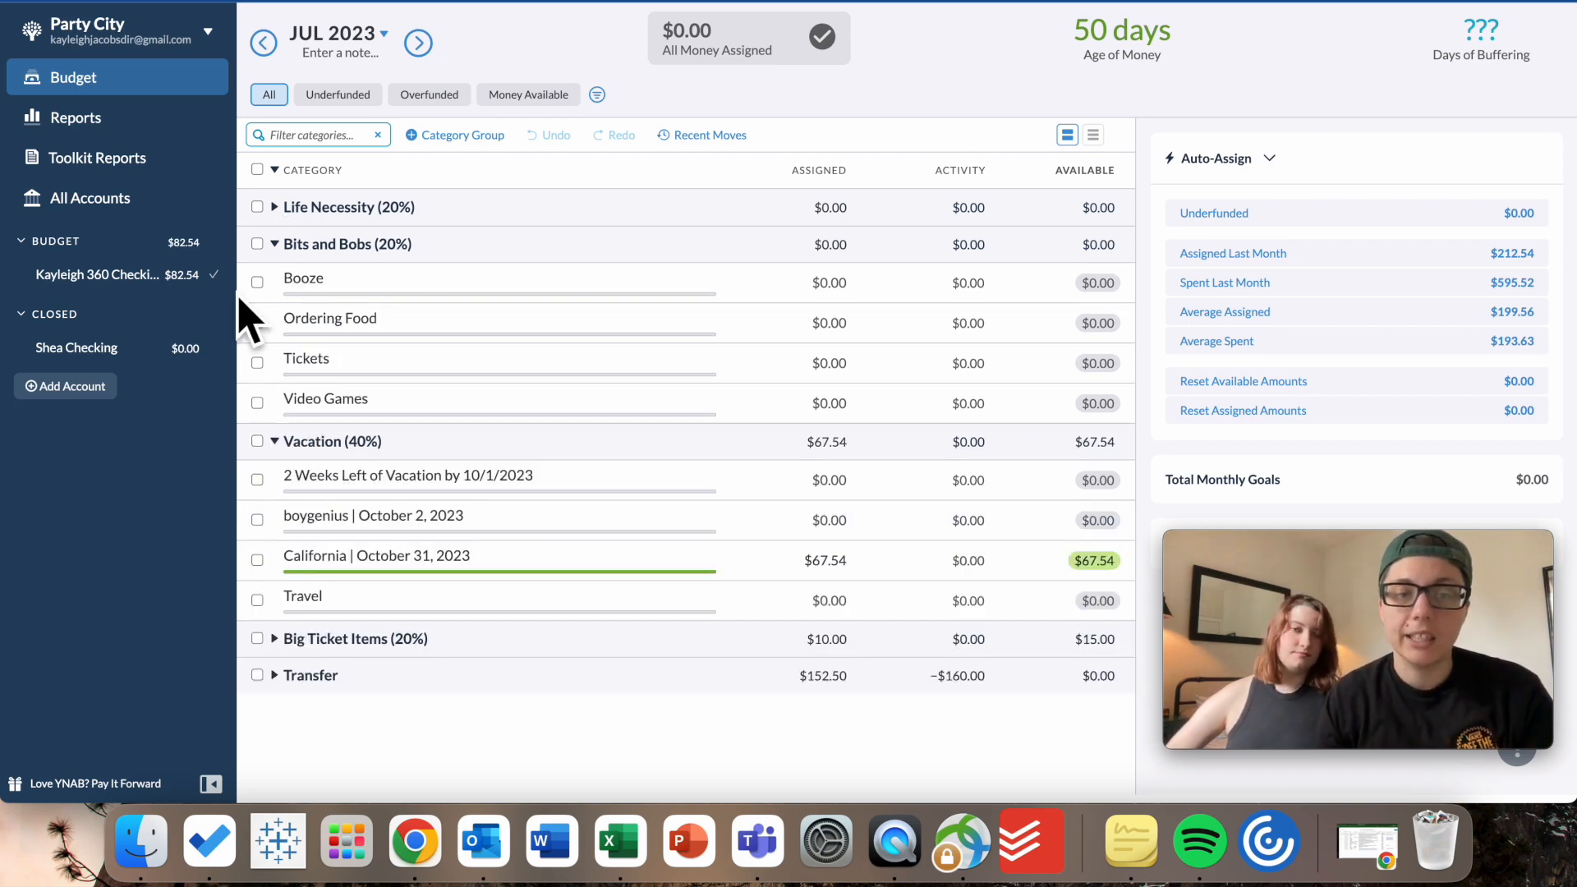
pyautogui.click(273, 244)
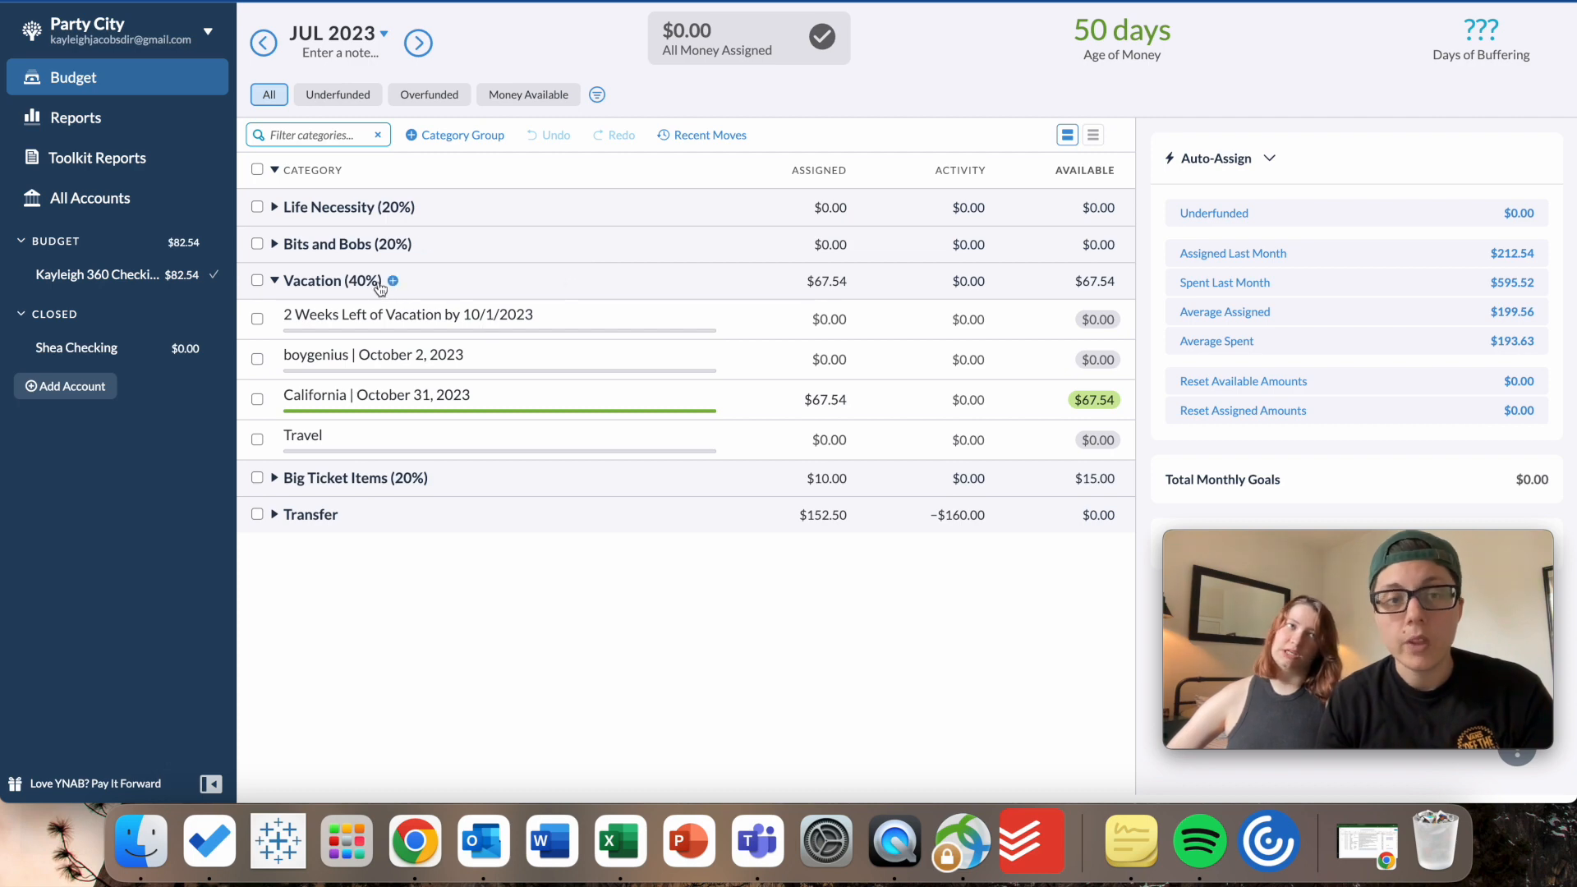
pyautogui.click(274, 244)
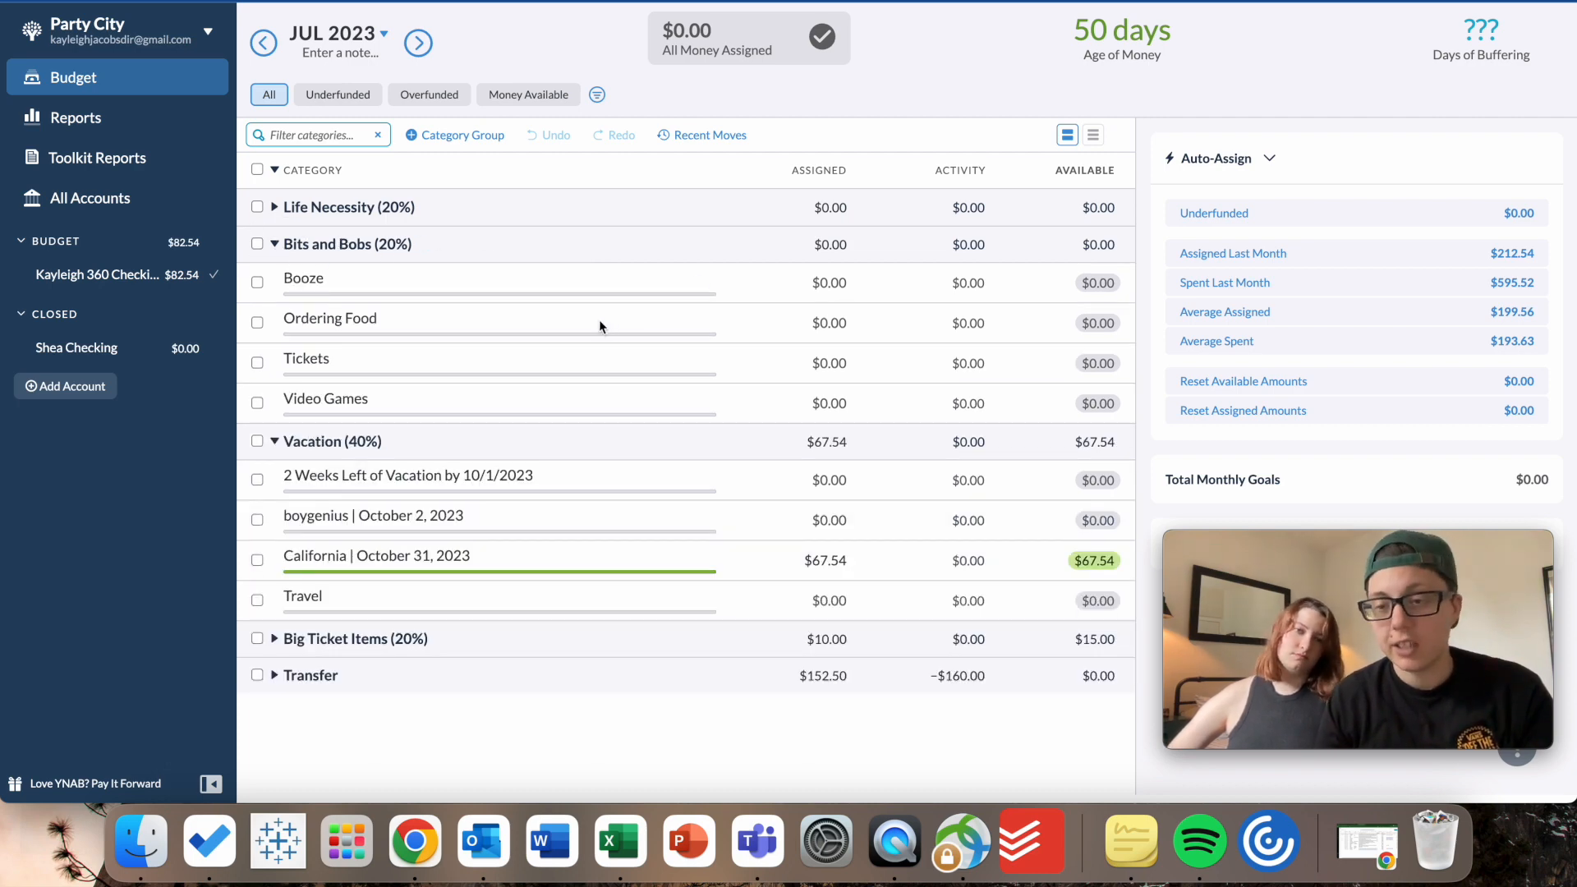
pyautogui.click(274, 244)
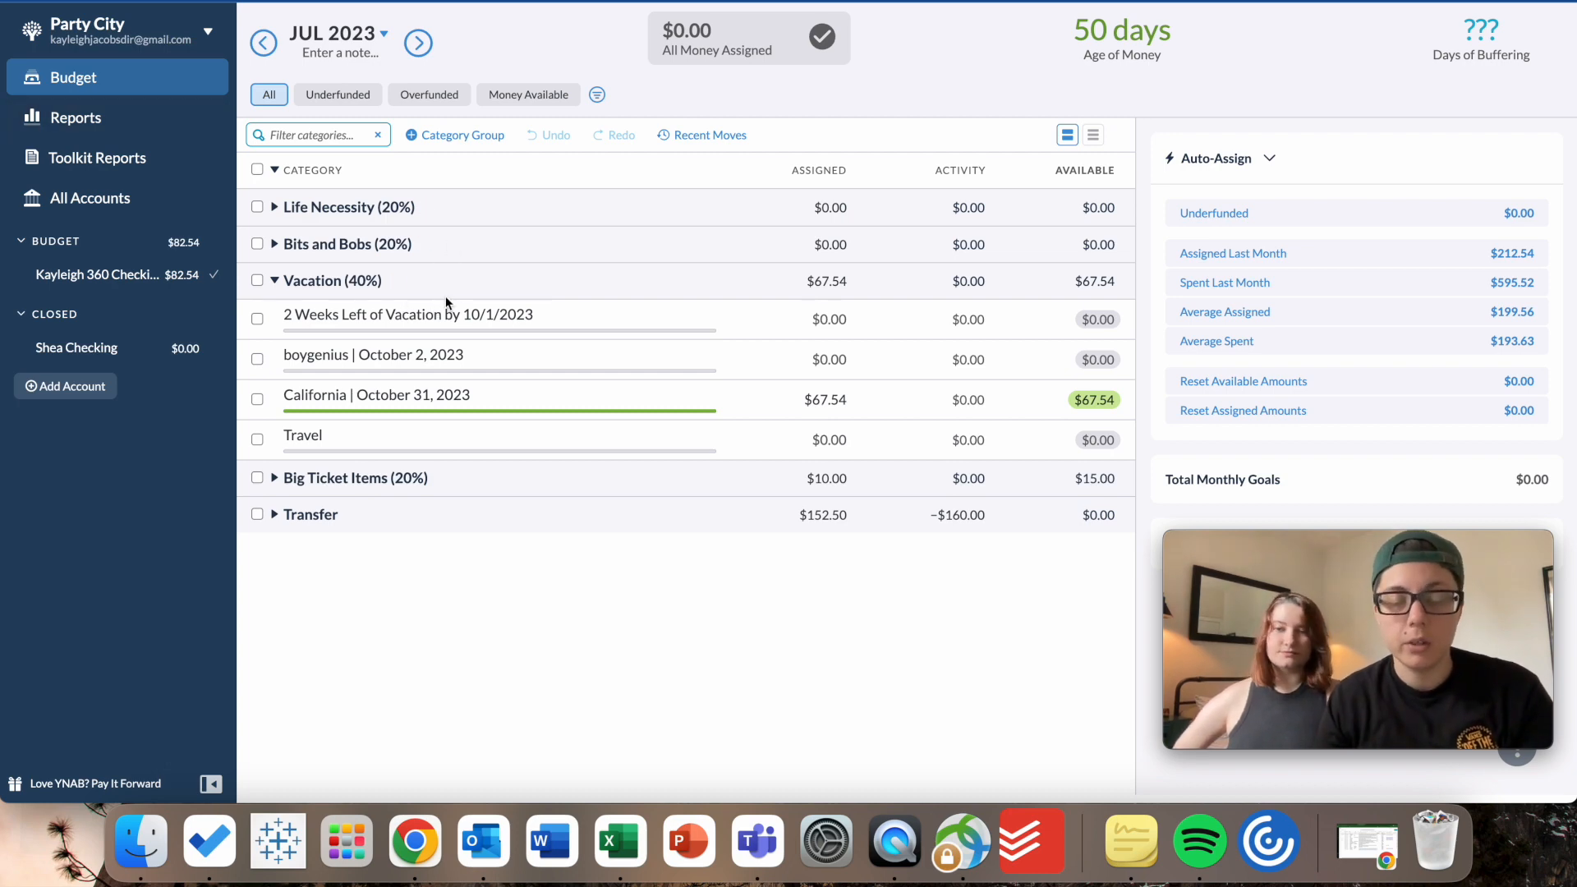
# Collapse the Vacation (40%) group and examine the categories inside Big Ticket Items (20%).
pyautogui.click(276, 281)
pyautogui.click(275, 318)
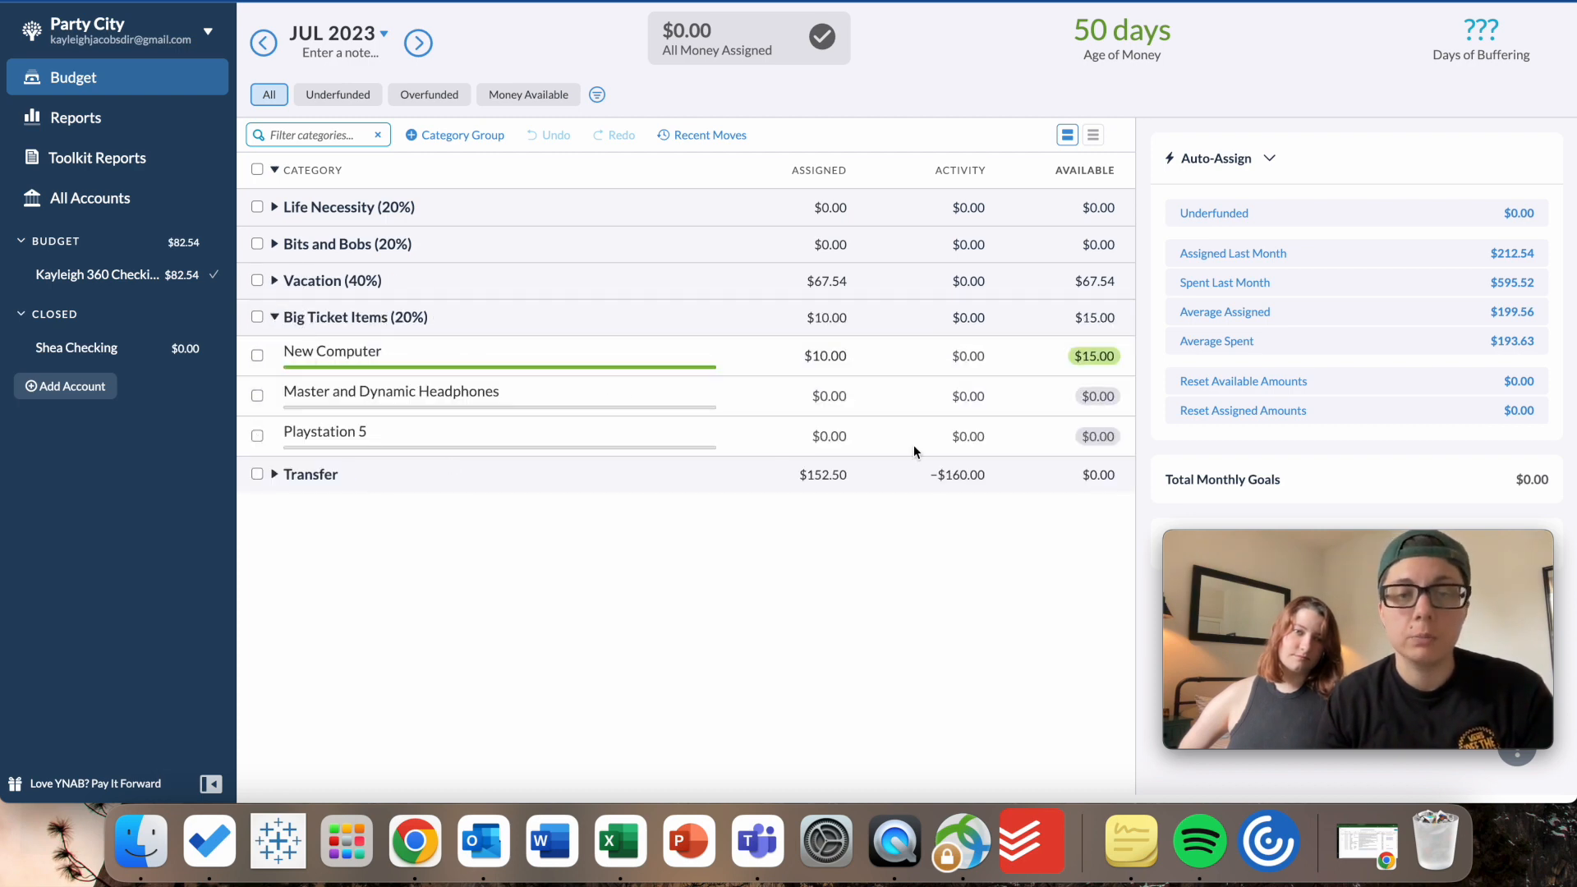
pyautogui.click(275, 318)
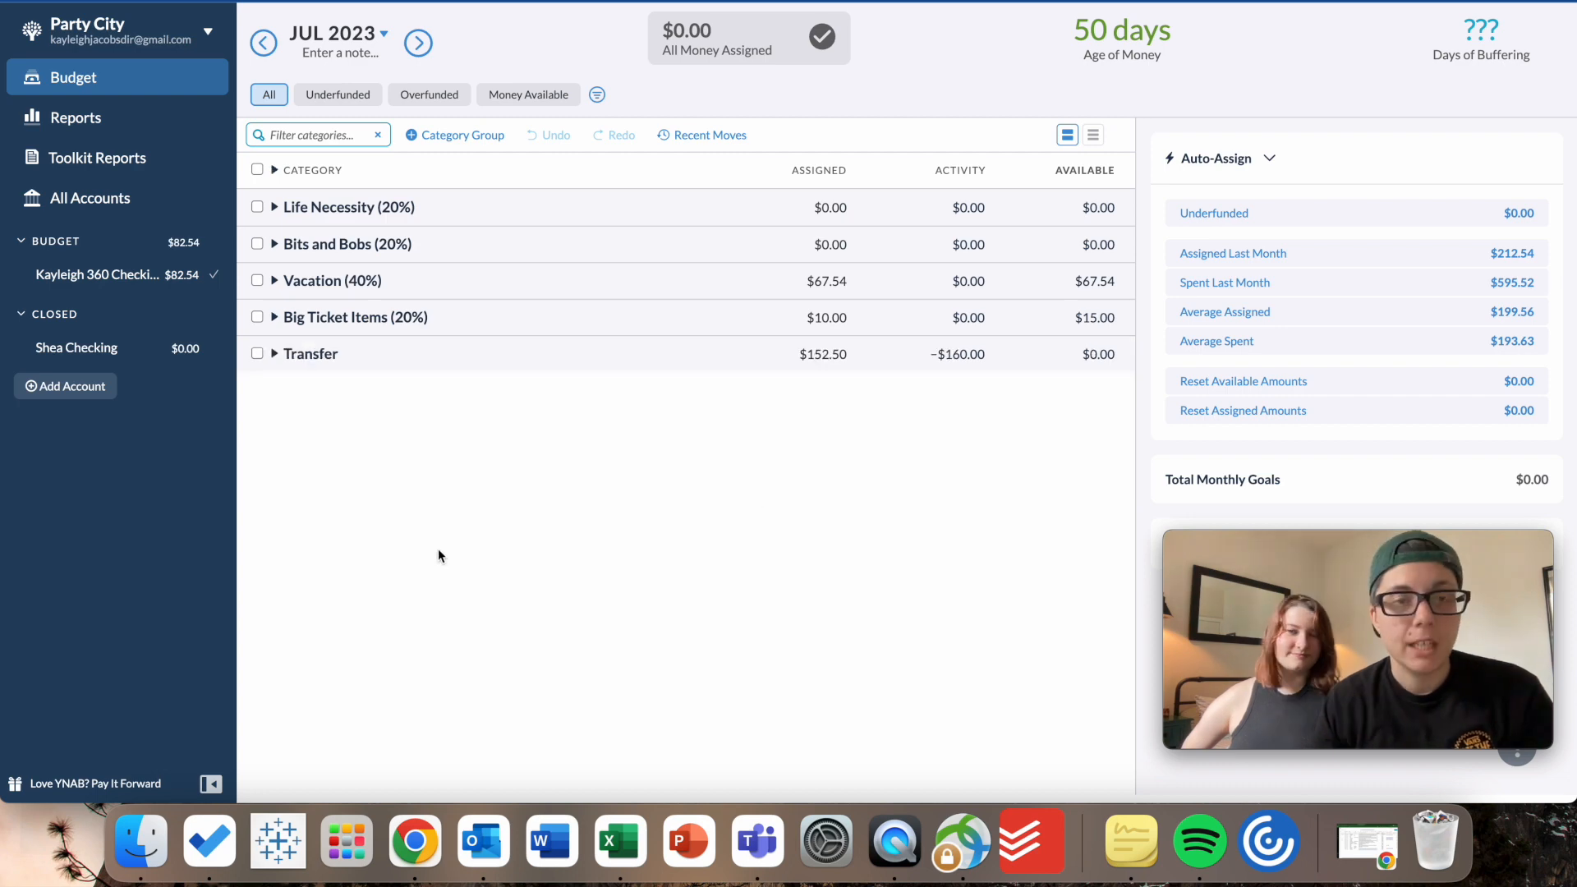